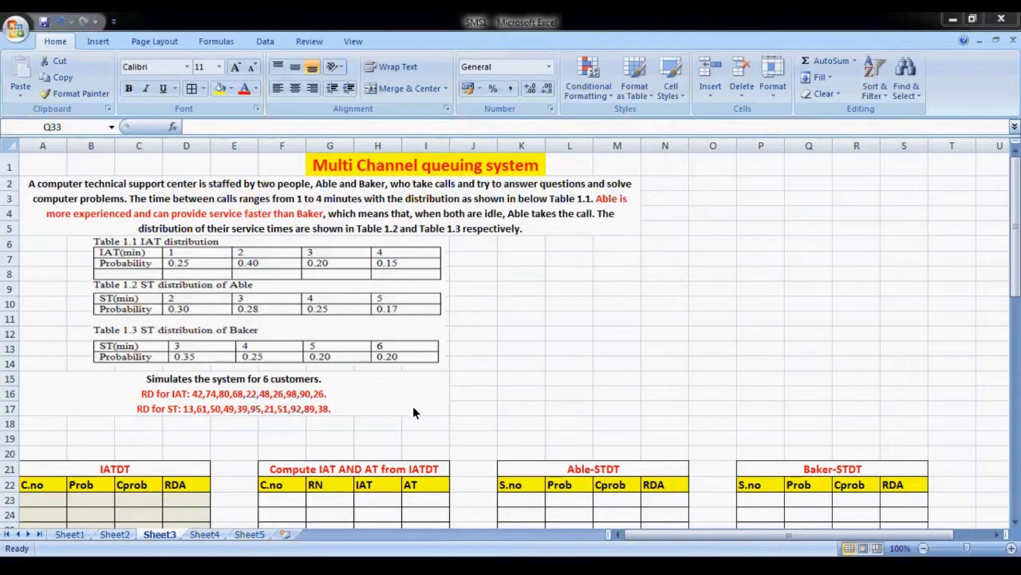
Fill the C.no column of the IATDT table with 1, 2, 3 and 4 in A23:A26.
{"action": "scroll", "coordinate": [134, 488], "scroll_direction": "down", "scroll_amount": 1}
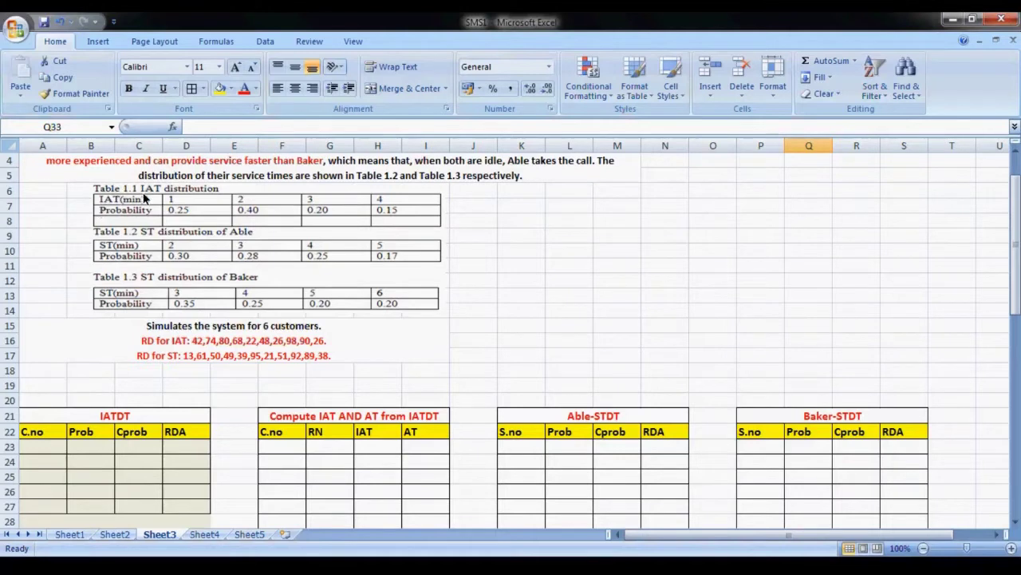
{"action": "left_click", "coordinate": [46, 450]}
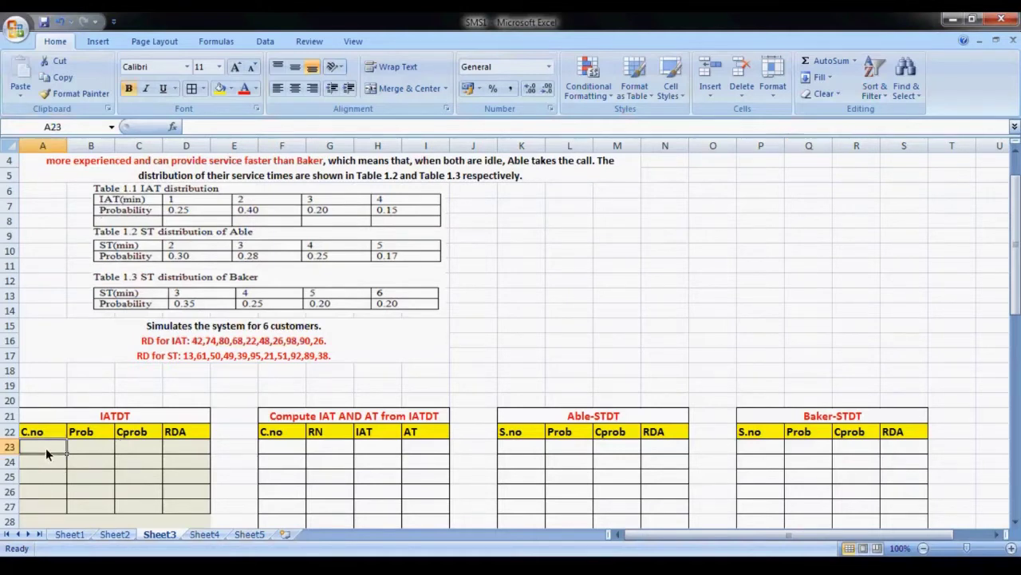
{"action": "type", "text": "1"}
{"action": "key", "text": "Return"}
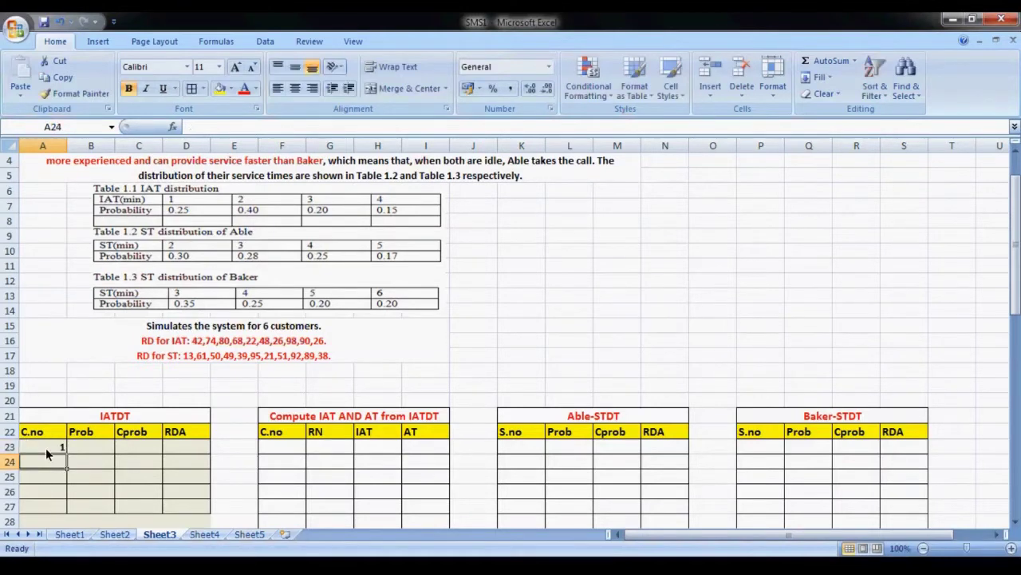
{"action": "type", "text": "2"}
{"action": "key", "text": "Return"}
{"action": "type", "text": "3"}
{"action": "key", "text": "Return"}
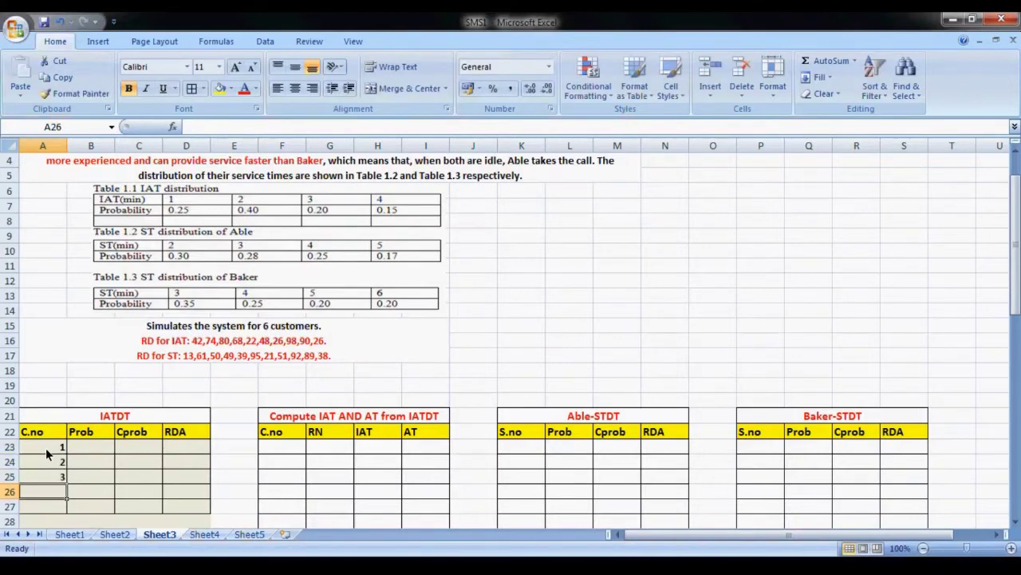
{"action": "type", "text": "4"}
{"action": "key", "text": "Tab"}
Enter the probabilities 0.25, 0.40, 0.20 and 0.15 in the Prob column of the IATDT table, B23:B26.
{"action": "key", "text": "Up"}
{"action": "key", "text": "Up"}
{"action": "key", "text": "Up"}
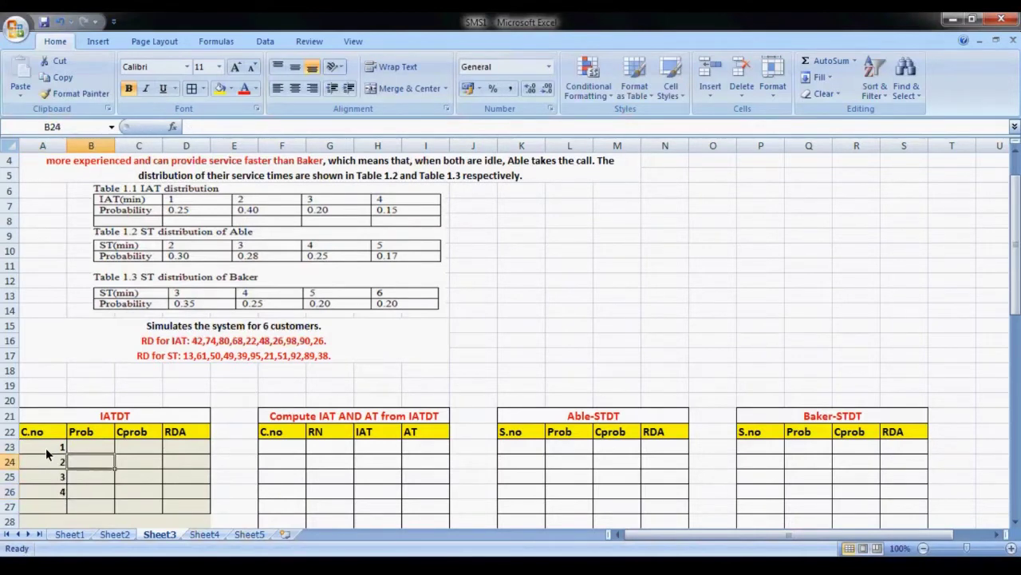
{"action": "type", "text": "0.25"}
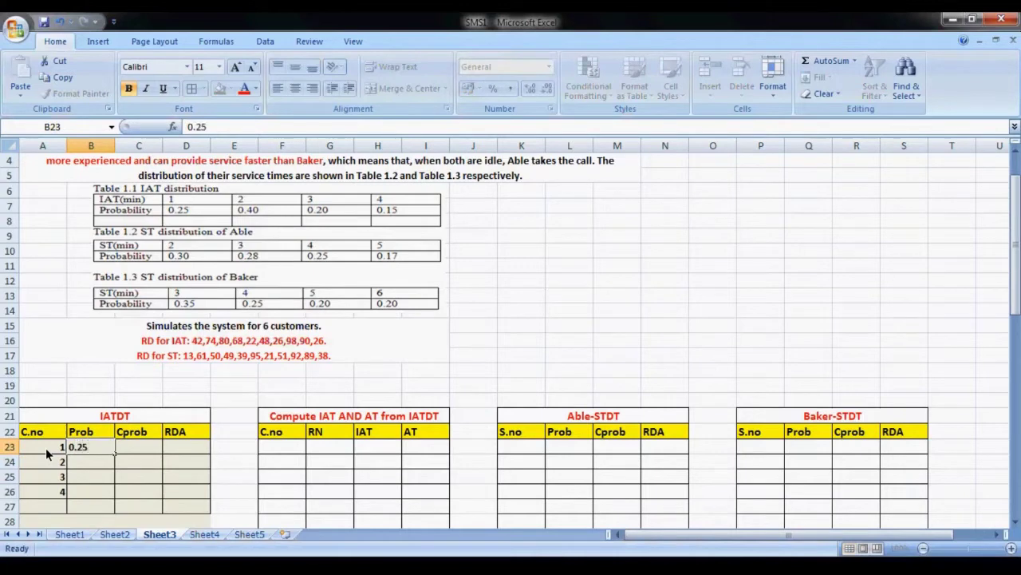
{"action": "key", "text": "Return"}
{"action": "type", "text": "0.54"}
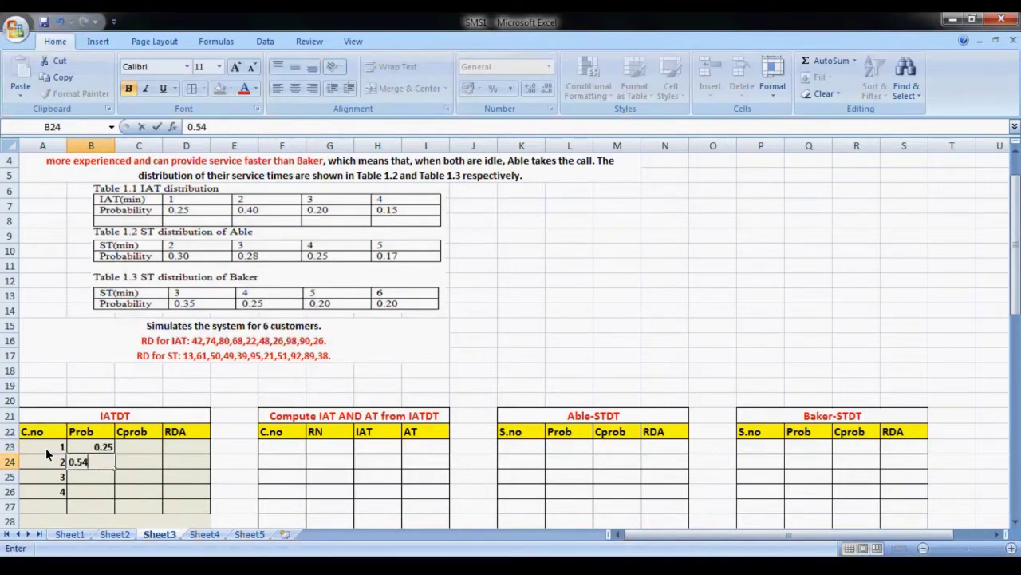
{"action": "key", "text": "BackSpace"}
{"action": "key", "text": "BackSpace"}
{"action": "type", "text": "40"}
{"action": "key", "text": "Return"}
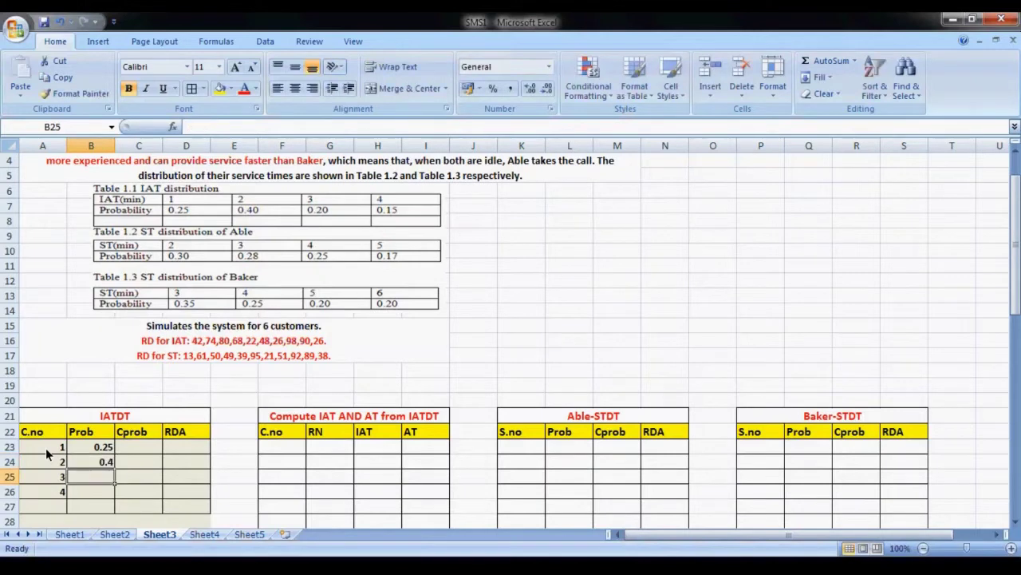
{"action": "type", "text": "0.20"}
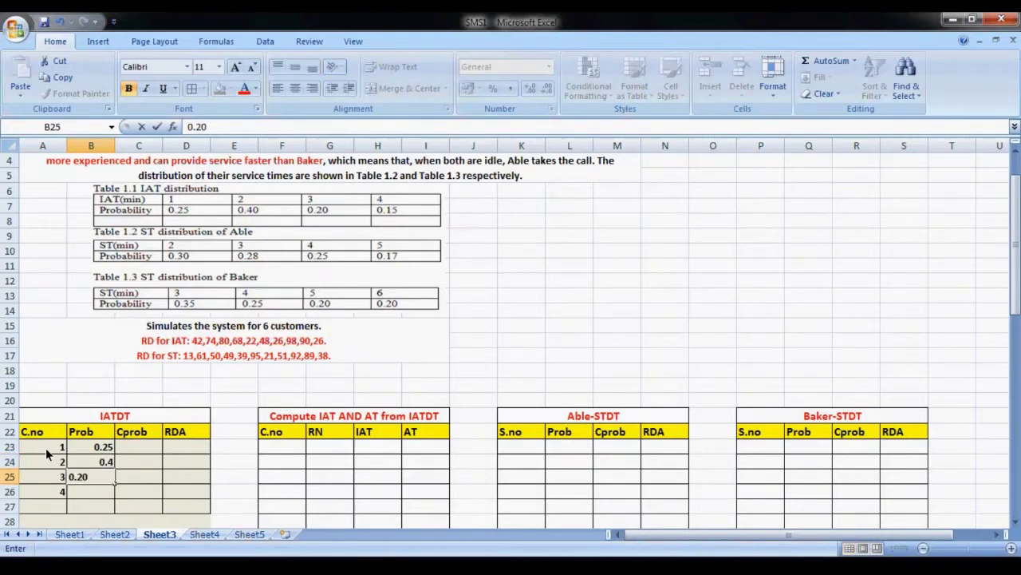
{"action": "key", "text": "Return"}
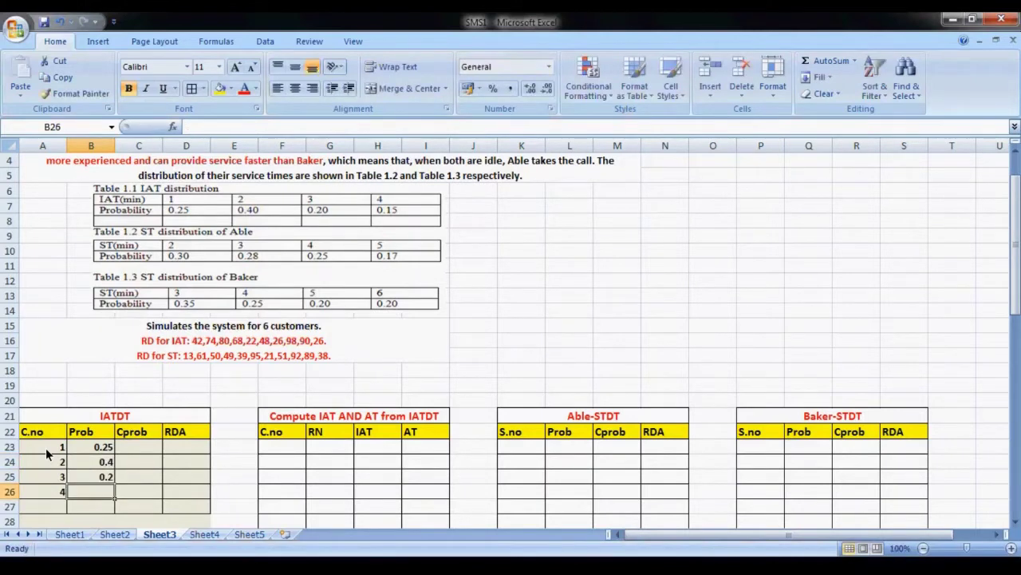
{"action": "type", "text": "0.15"}
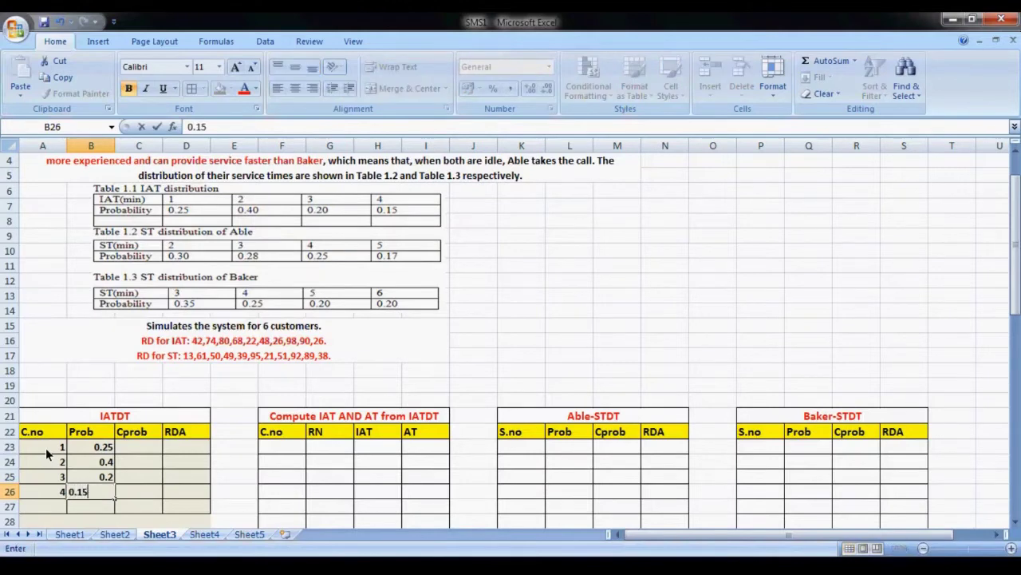
{"action": "key", "text": "Tab"}
Enter the cumulative probabilities 0.25, 0.65, 0.85 and 1.00 in the Cprob column of the IATDT table, C23:C26.
{"action": "key", "text": "Up"}
{"action": "key", "text": "Up"}
{"action": "key", "text": "Up"}
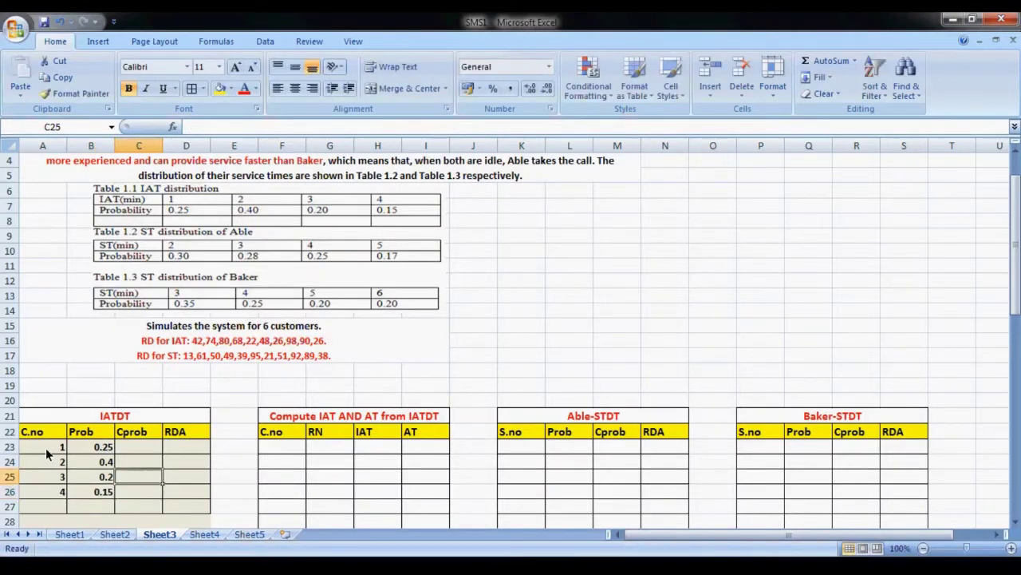
{"action": "type", "text": "0.25"}
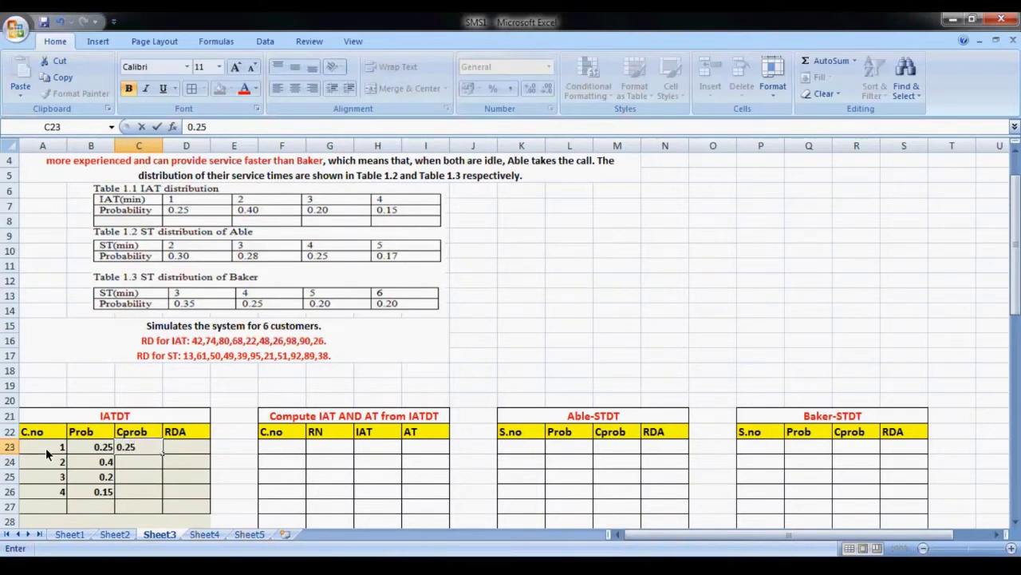
{"action": "key", "text": "Return"}
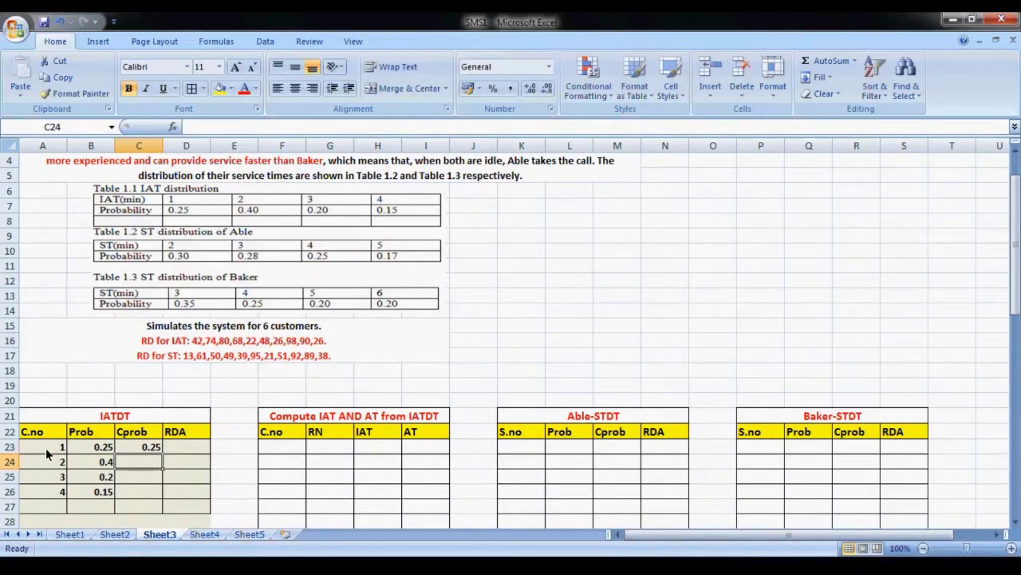
{"action": "type", "text": "0.65"}
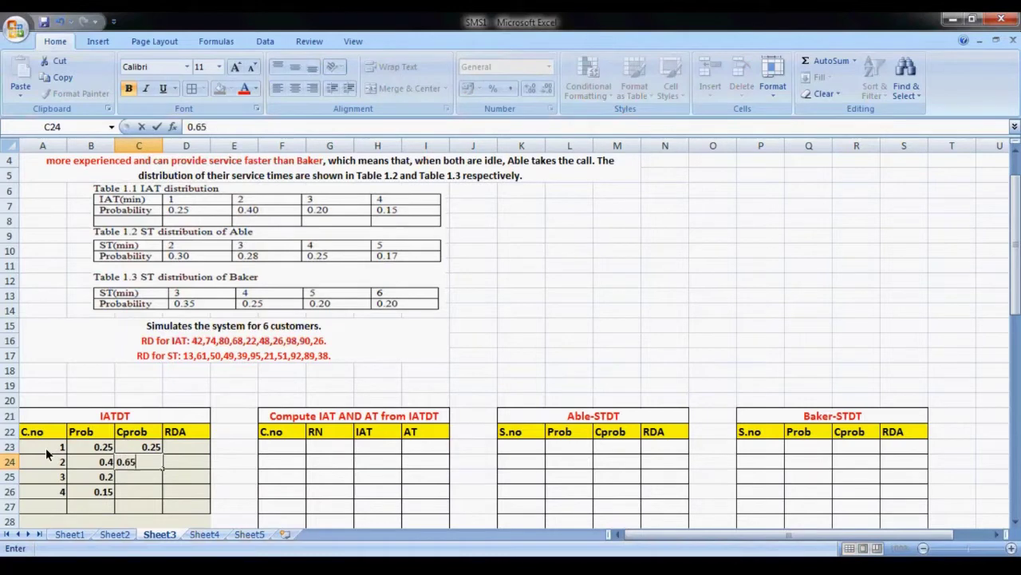
{"action": "key", "text": "Return"}
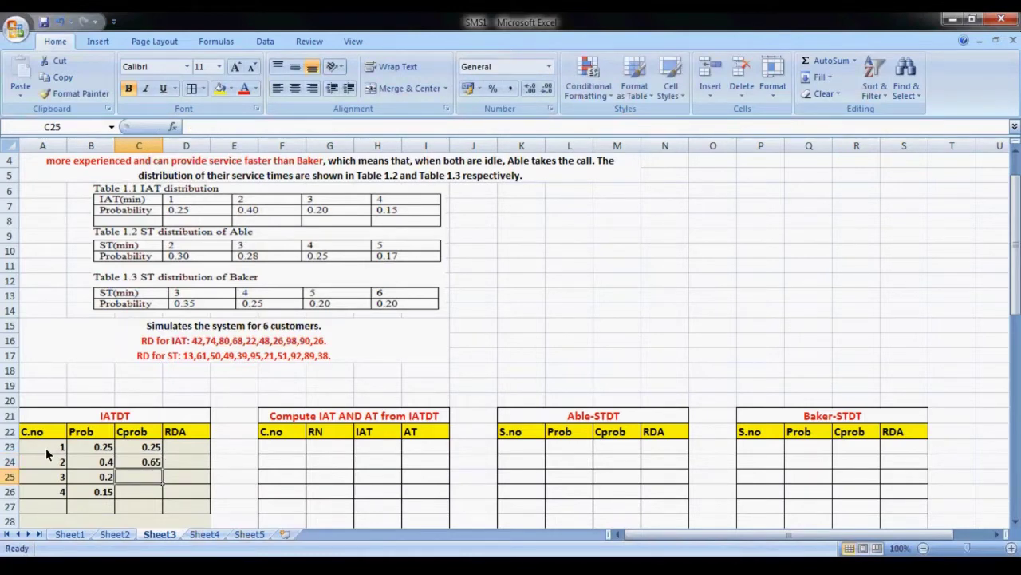
{"action": "type", "text": "0."}
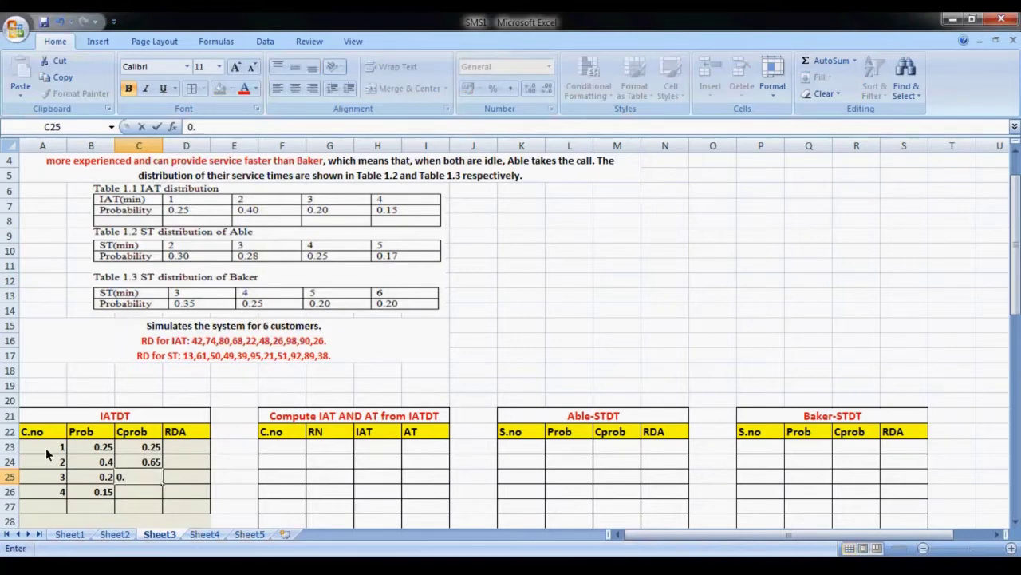
{"action": "type", "text": "85"}
{"action": "key", "text": "Return"}
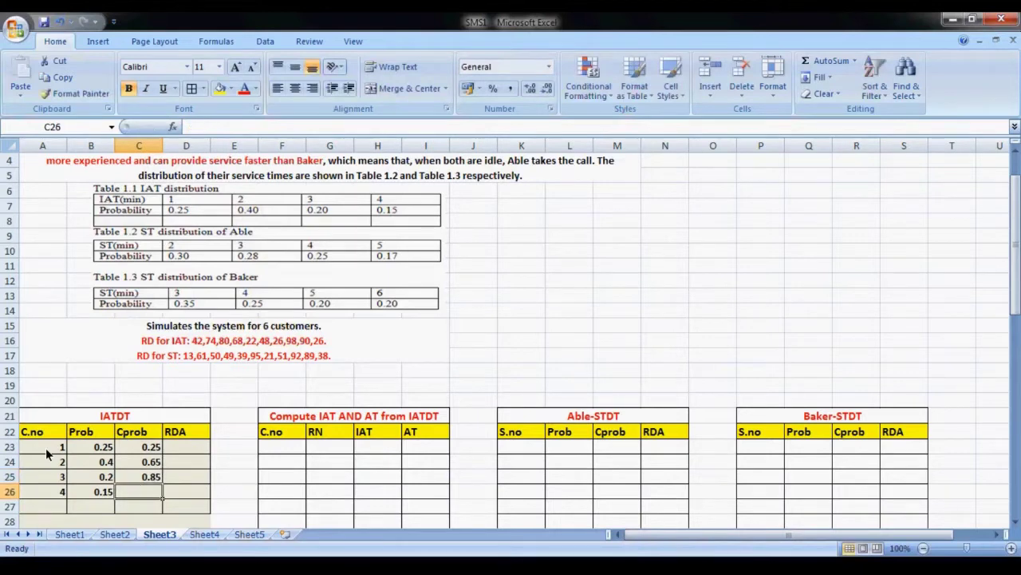
{"action": "type", "text": "1.00"}
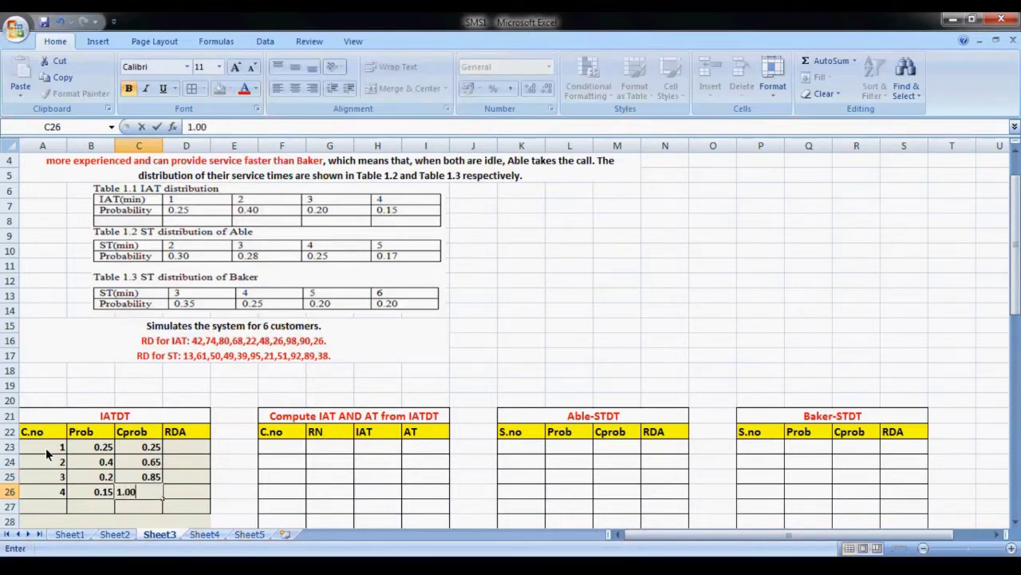
{"action": "key", "text": "Tab"}
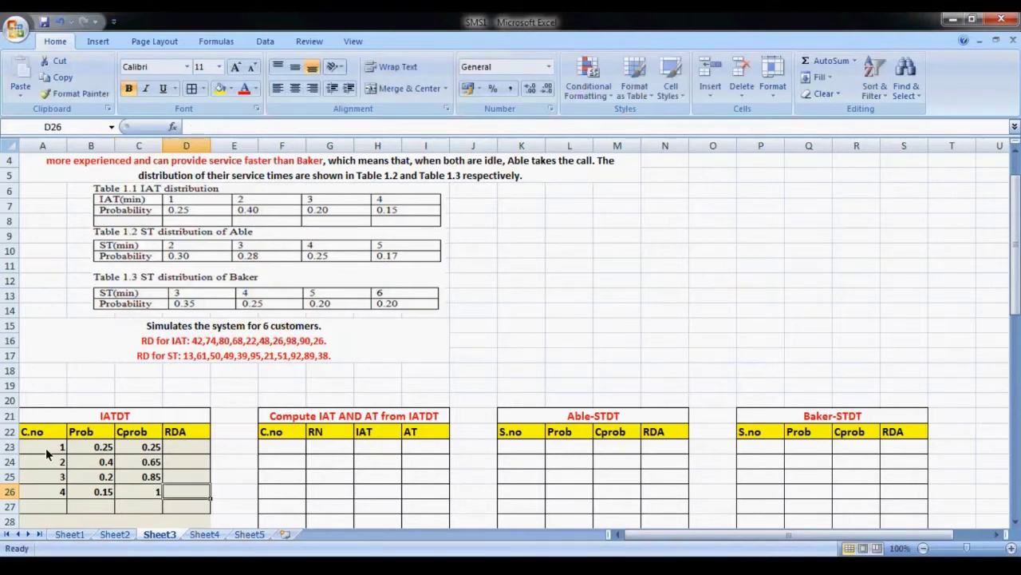
Try to enter the random digit range 01-25 in the first RDA cell of the IATDT table, D23.
{"action": "key", "text": "Up"}
{"action": "key", "text": "Up"}
{"action": "key", "text": "Up"}
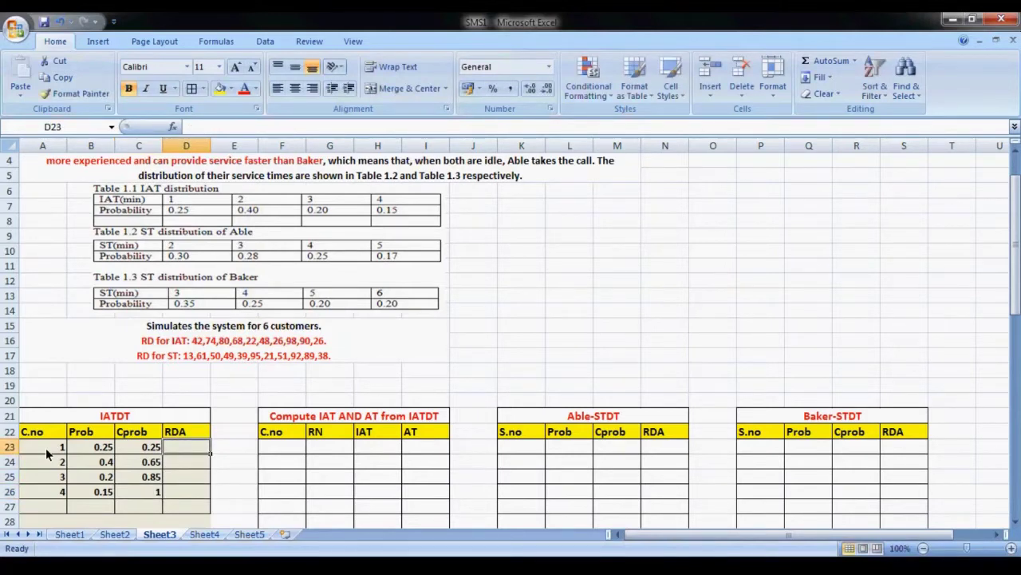
{"action": "type", "text": "0"}
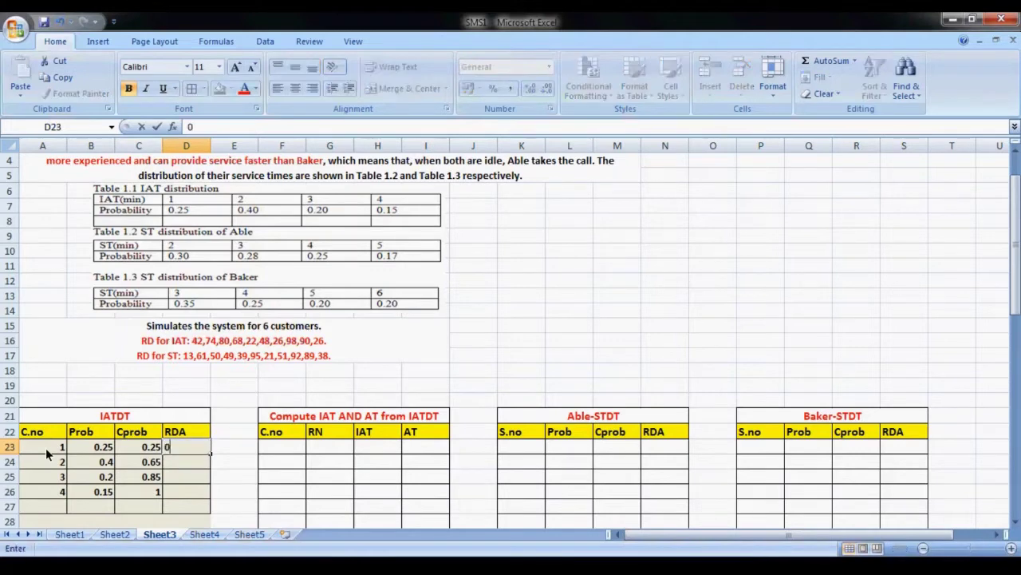
{"action": "type", "text": "1-25"}
{"action": "key", "text": "Return"}
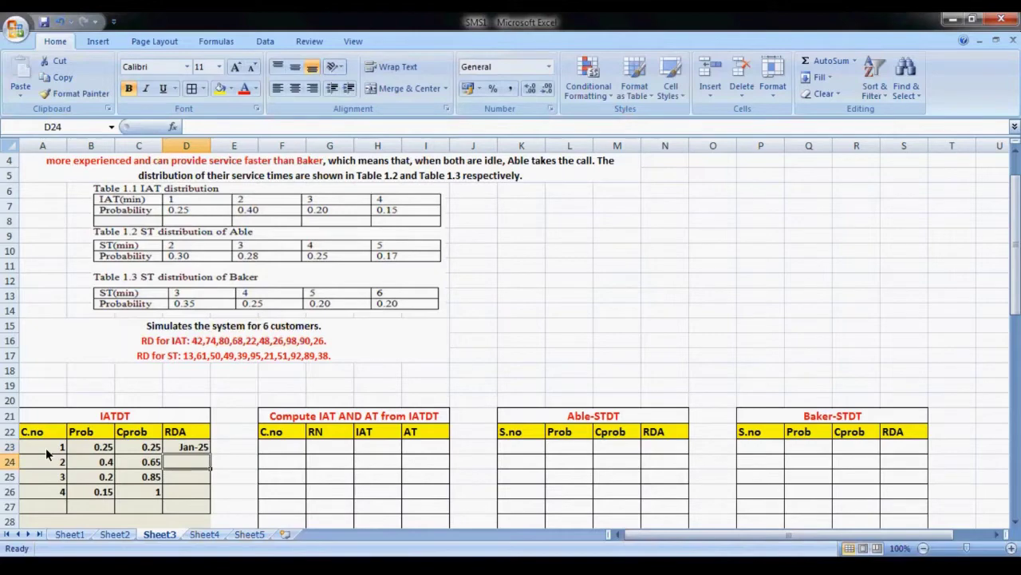
Format the whole of column D as Text.
{"action": "left_click", "coordinate": [187, 146]}
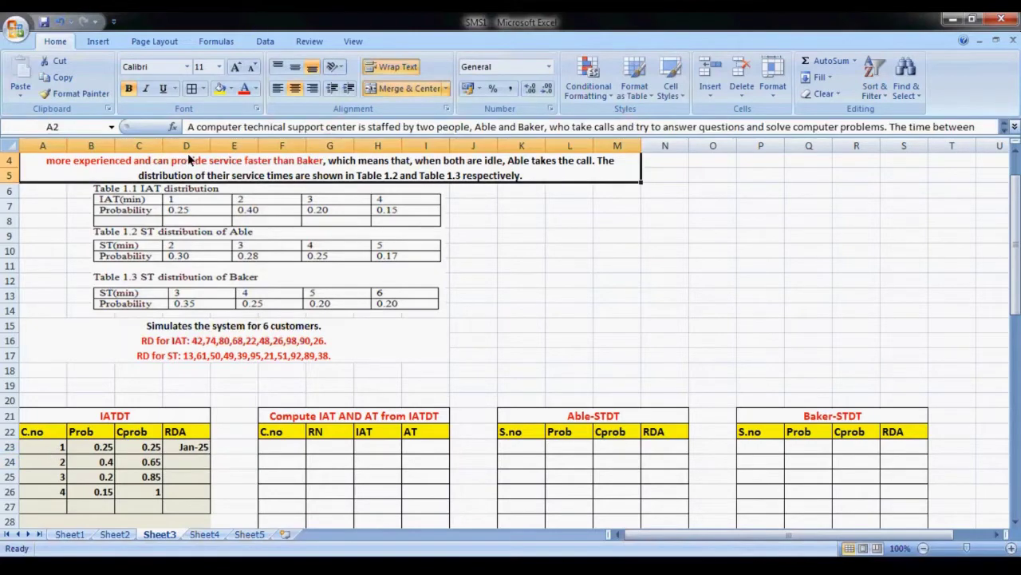
{"action": "right_click", "coordinate": [187, 146]}
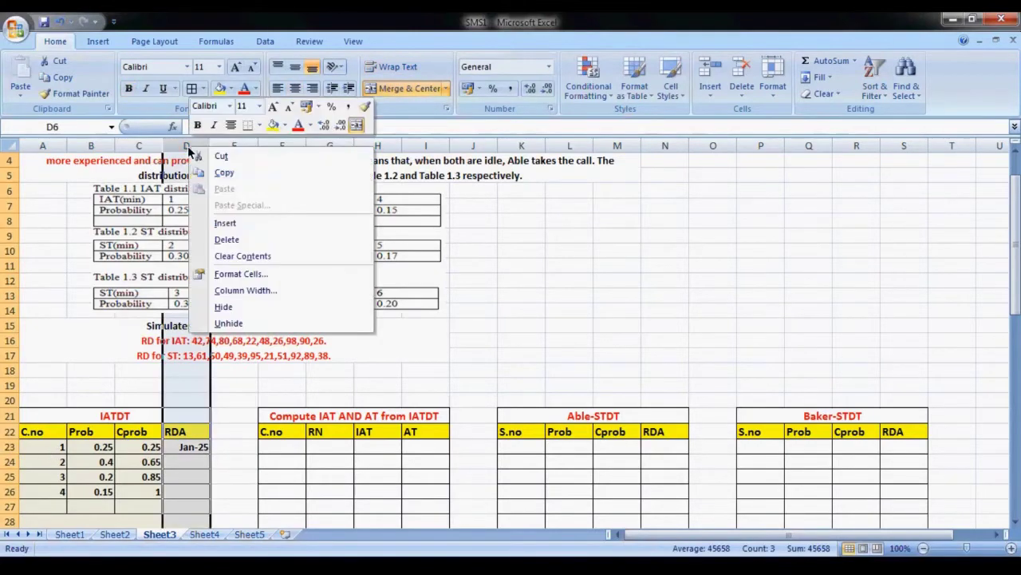
{"action": "left_click", "coordinate": [244, 274]}
{"action": "left_click", "coordinate": [63, 246]}
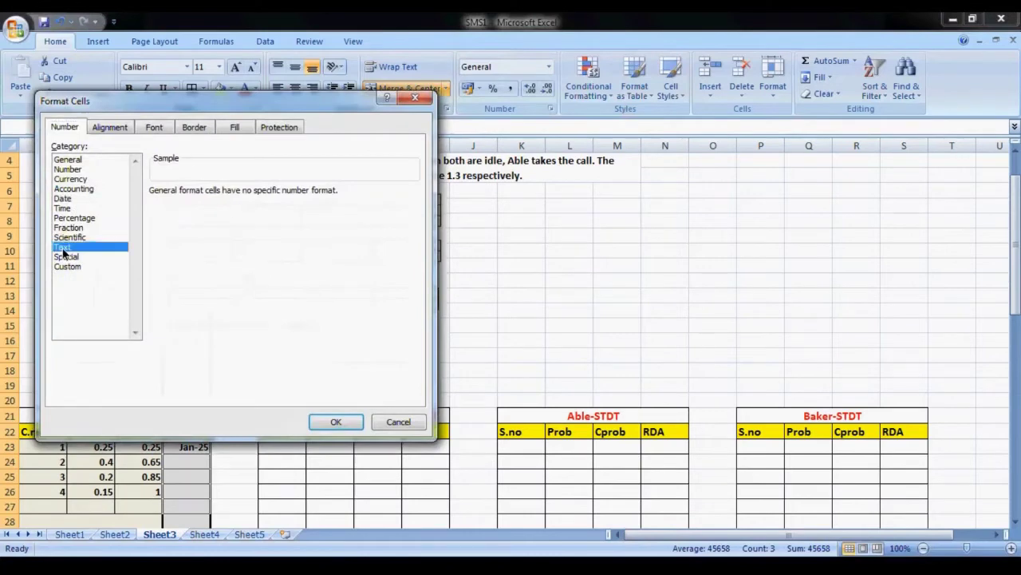
{"action": "left_click", "coordinate": [338, 422]}
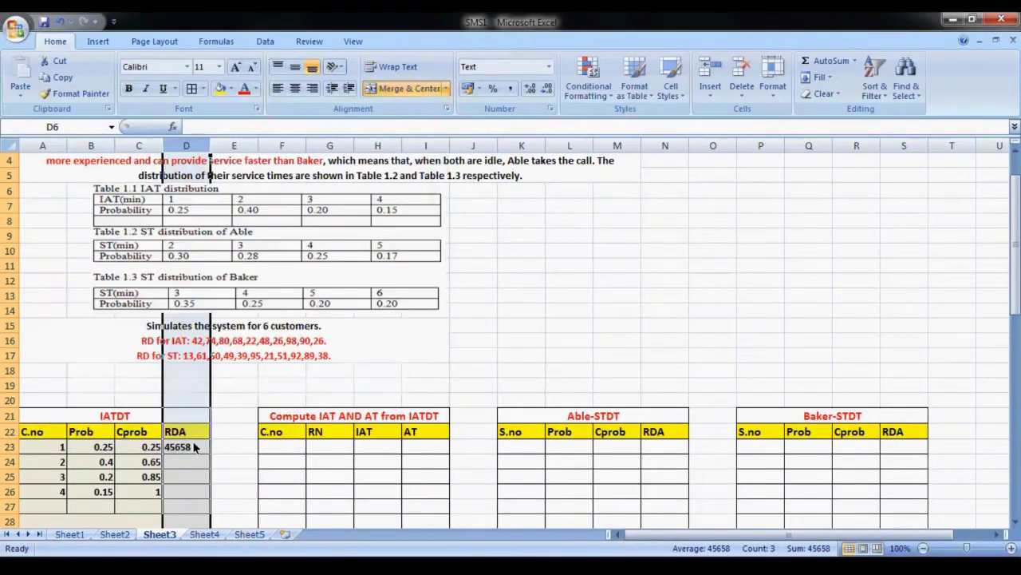
Enter the random digit ranges 01-25, 26-65, 66-85 and 86-00 in the RDA column of the IATDT table, D23:D26.
{"action": "left_click", "coordinate": [194, 450]}
{"action": "type", "text": "01-25"}
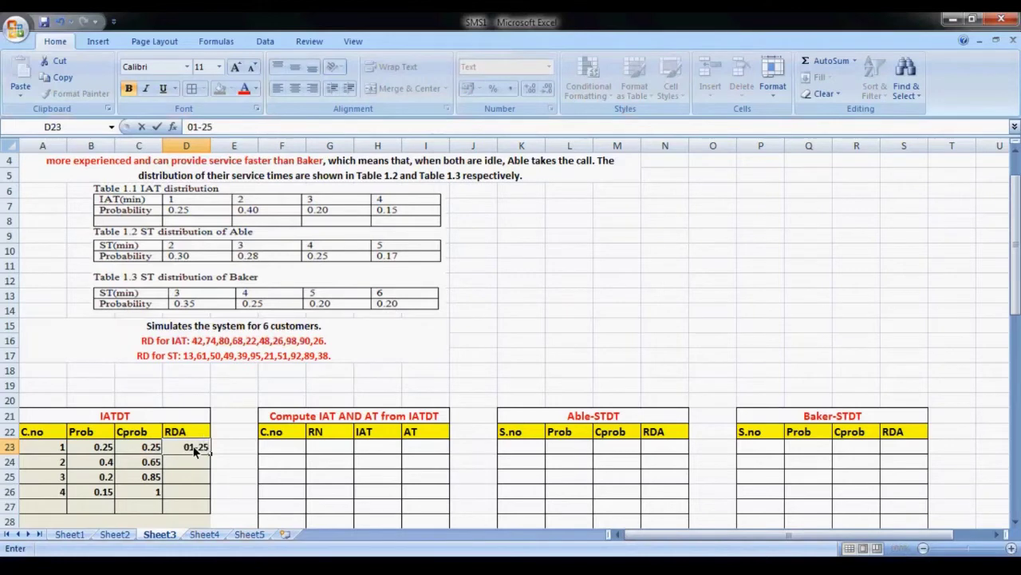
{"action": "key", "text": "Return"}
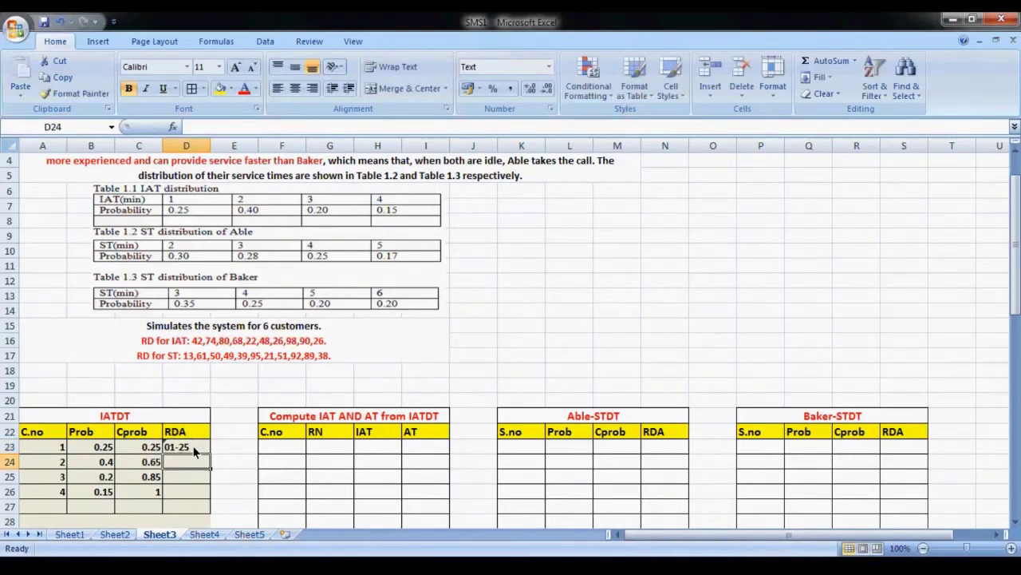
{"action": "type", "text": "26"}
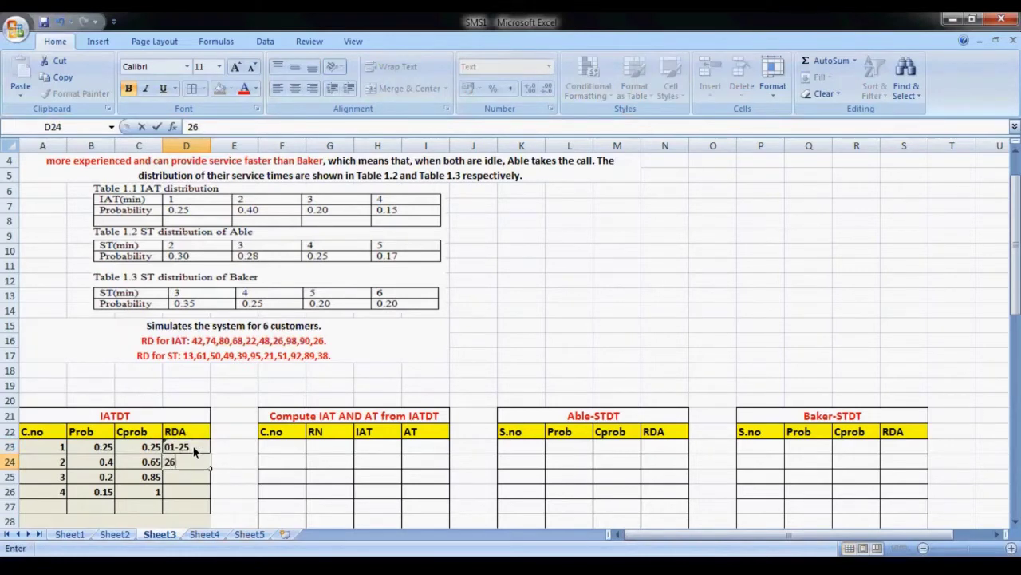
{"action": "type", "text": "-65"}
{"action": "key", "text": "Return"}
{"action": "type", "text": "6"}
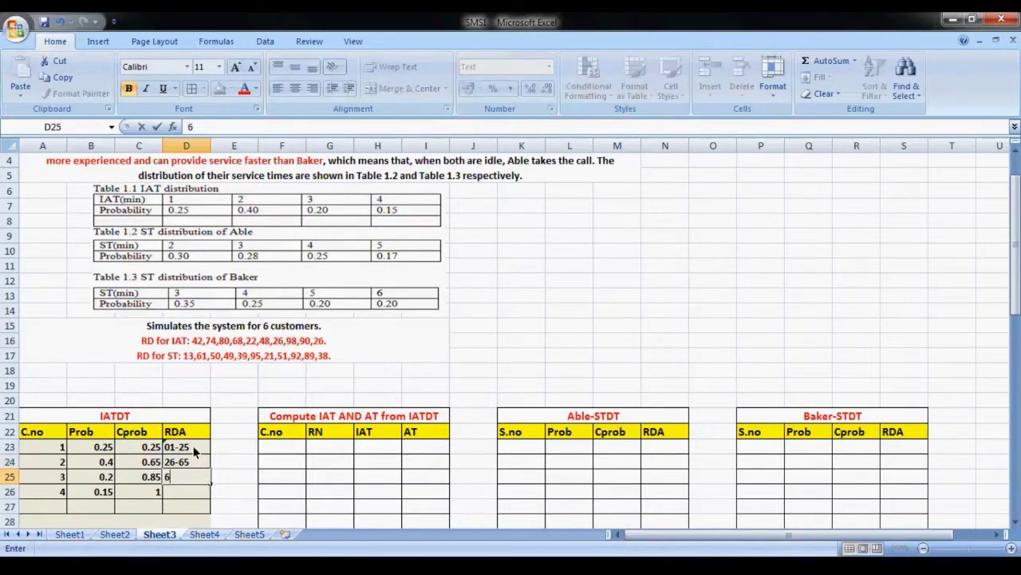
{"action": "type", "text": "6-85"}
{"action": "key", "text": "Return"}
{"action": "type", "text": "86"}
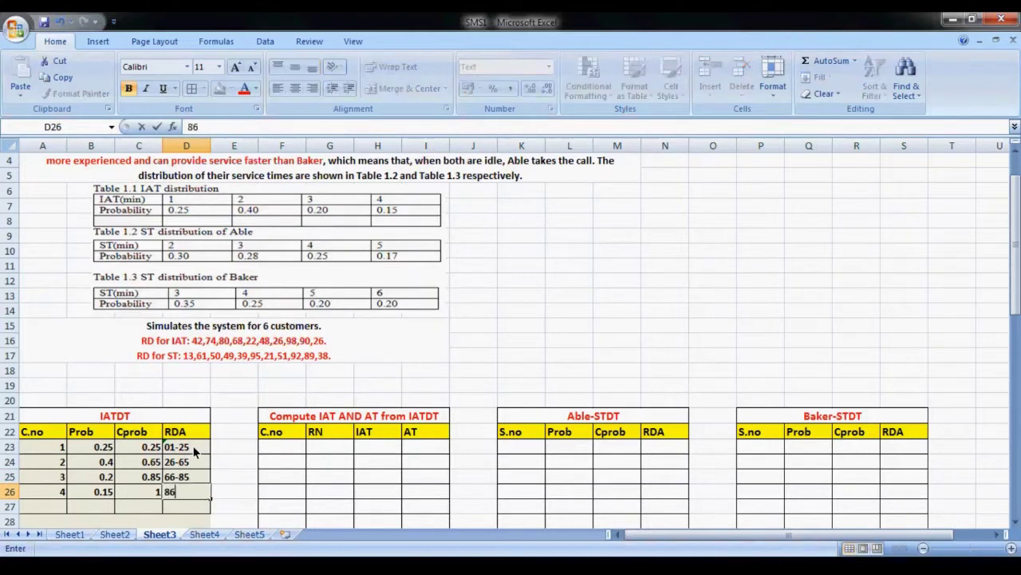
{"action": "type", "text": "-00"}
{"action": "key", "text": "Return"}
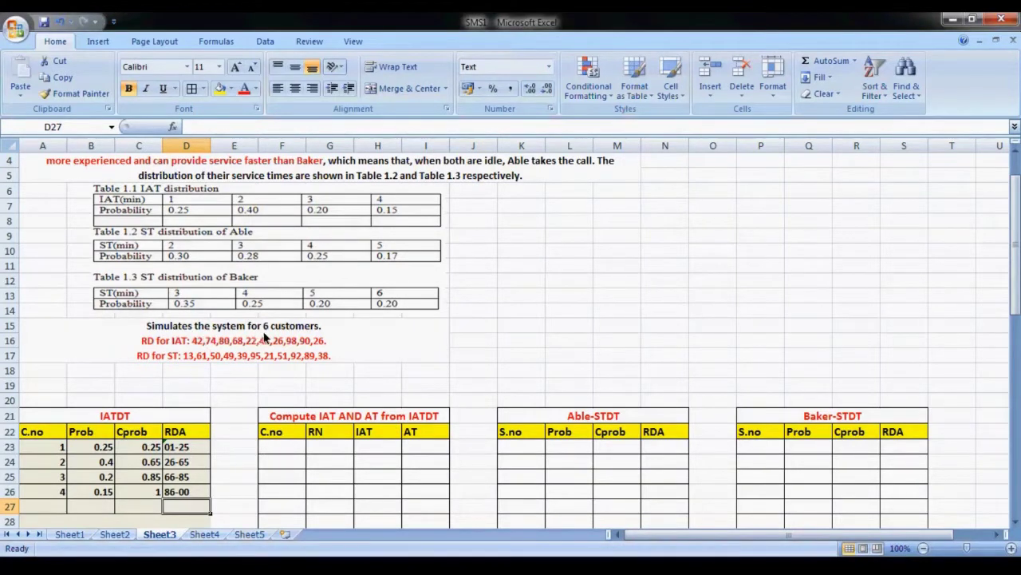
Enter the customer numbers 1 to 6 in the C.no column of the IAT and AT computation table, F23:F28.
{"action": "left_click", "coordinate": [284, 447]}
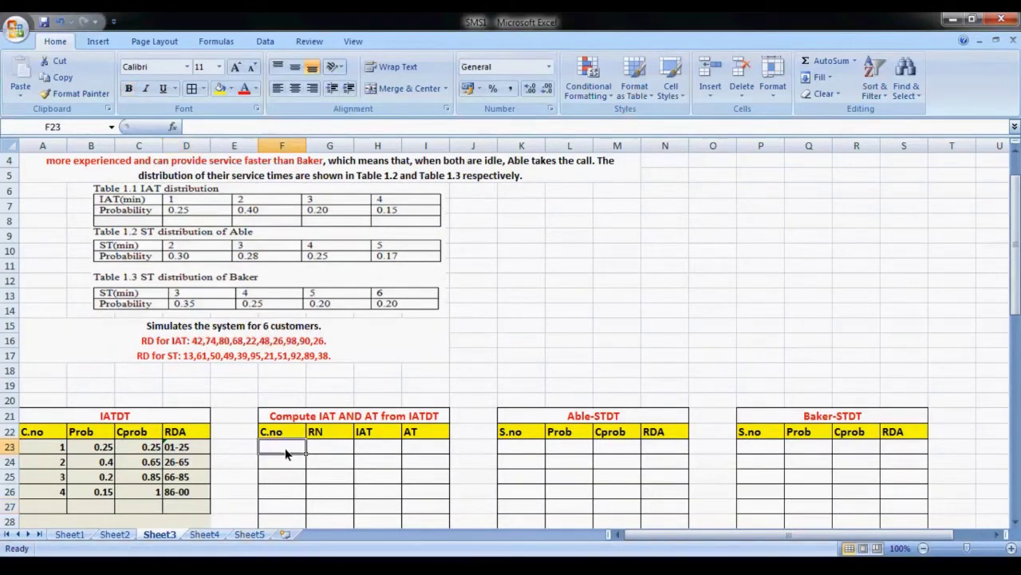
{"action": "type", "text": "1"}
{"action": "key", "text": "Return"}
{"action": "type", "text": "2"}
{"action": "key", "text": "Return"}
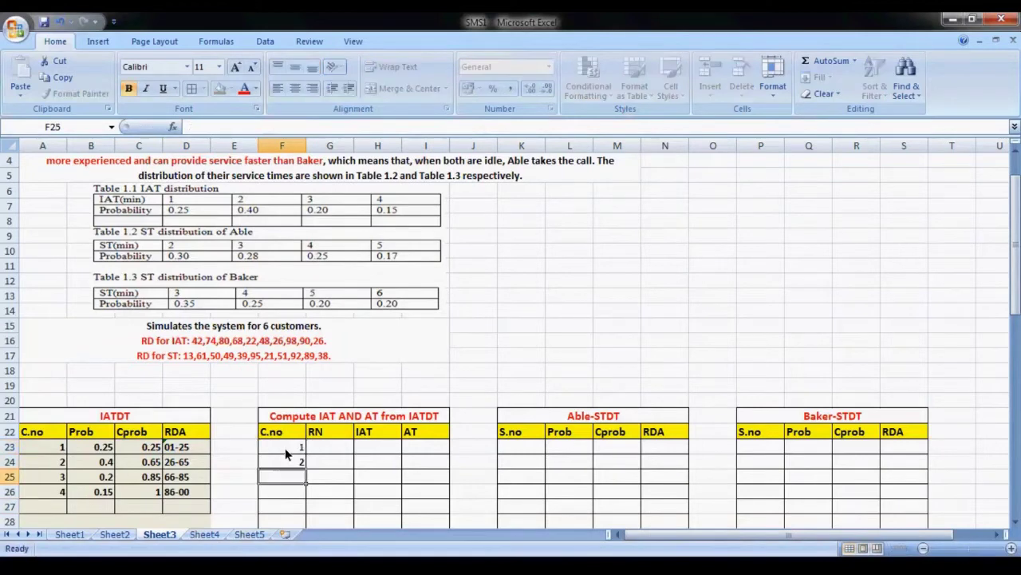
{"action": "type", "text": "3"}
{"action": "key", "text": "Return"}
{"action": "type", "text": "4"}
{"action": "key", "text": "Return"}
{"action": "type", "text": "5"}
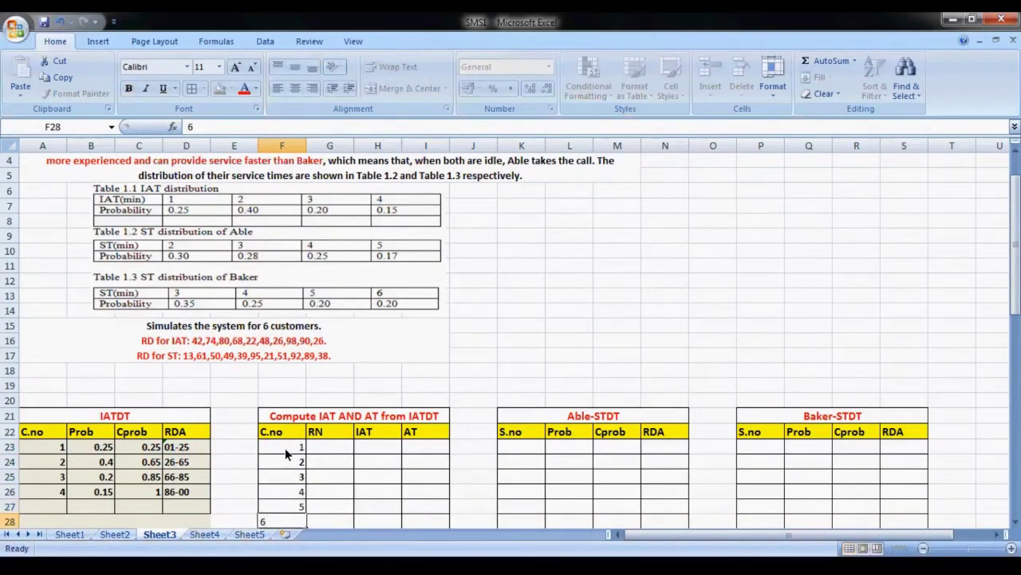
{"action": "key", "text": "Tab"}
Enter the random numbers 42, 74, 80, 68 and 22 for customers 2 to 6 in the RN column, G24:G28.
{"action": "key", "text": "Up"}
{"action": "key", "text": "Up"}
{"action": "key", "text": "Up"}
{"action": "key", "text": "Up"}
{"action": "key", "text": "Up"}
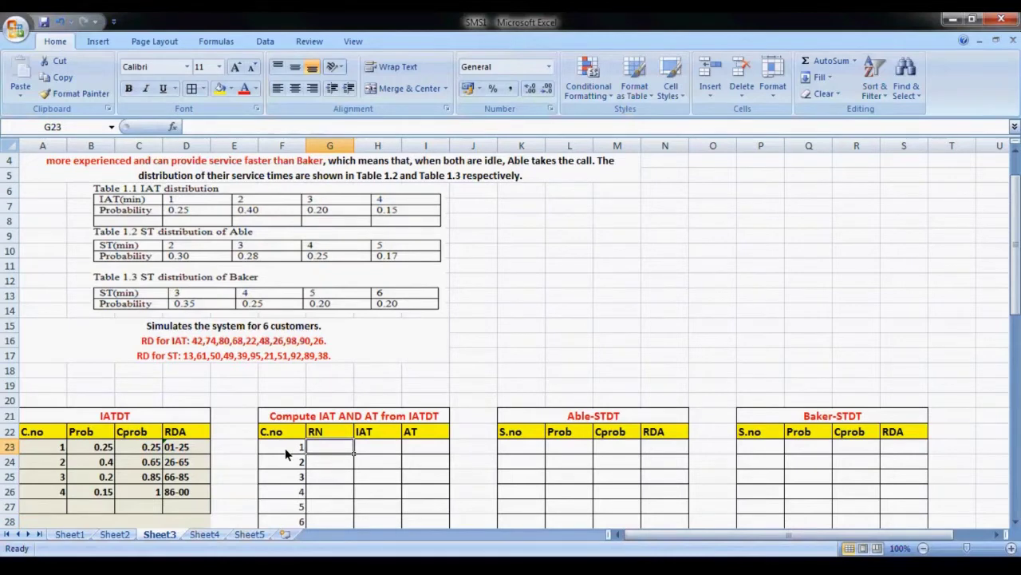
{"action": "key", "text": "Down"}
{"action": "type", "text": "42"}
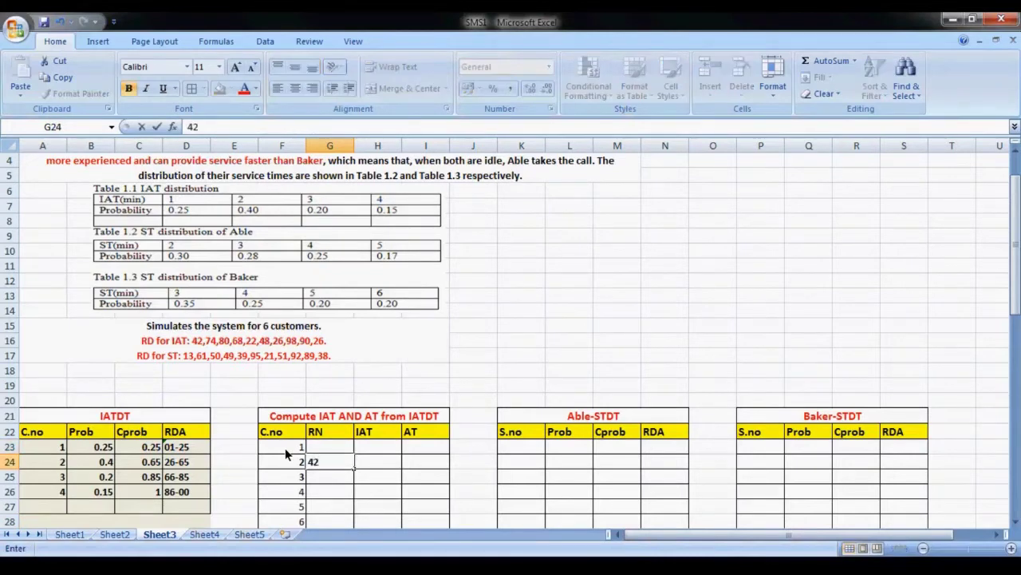
{"action": "key", "text": "Return"}
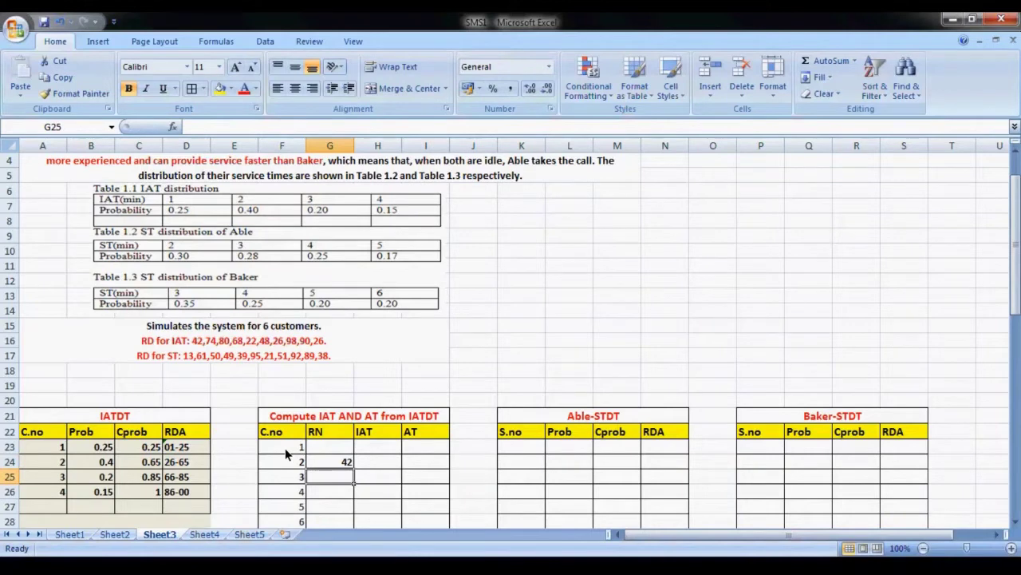
{"action": "type", "text": "74"}
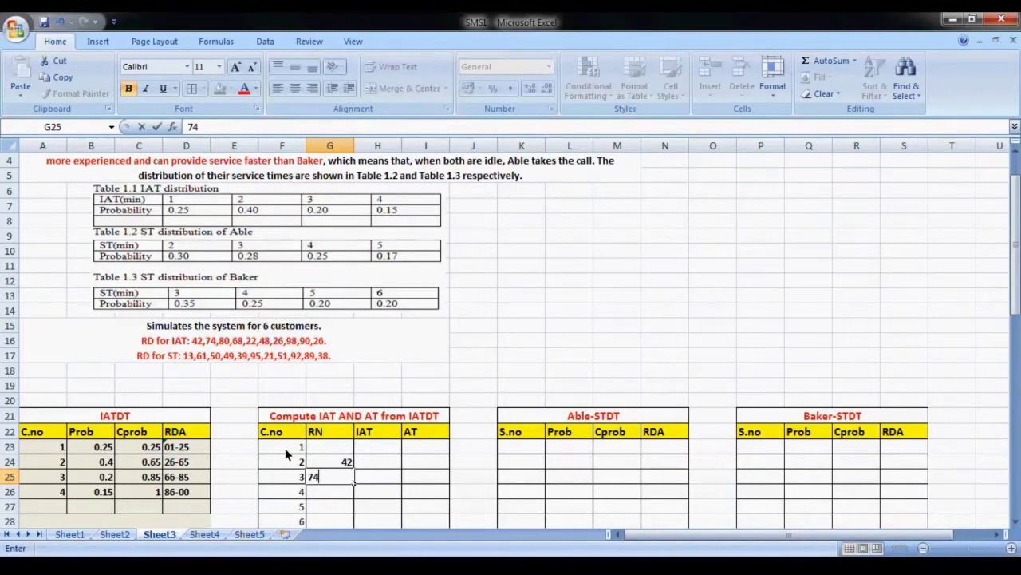
{"action": "key", "text": "Return"}
{"action": "type", "text": "80"}
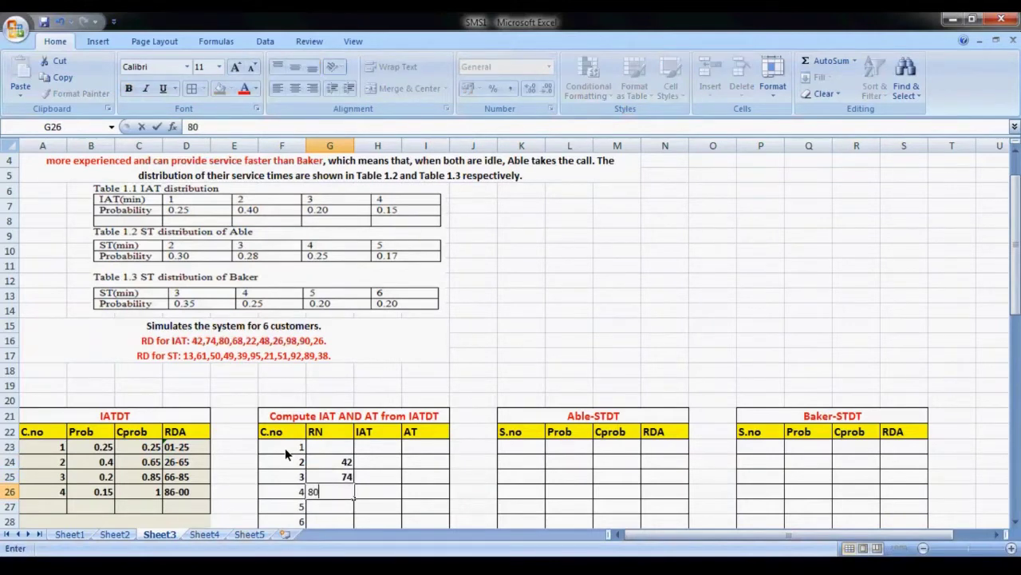
{"action": "key", "text": "Return"}
{"action": "type", "text": "68"}
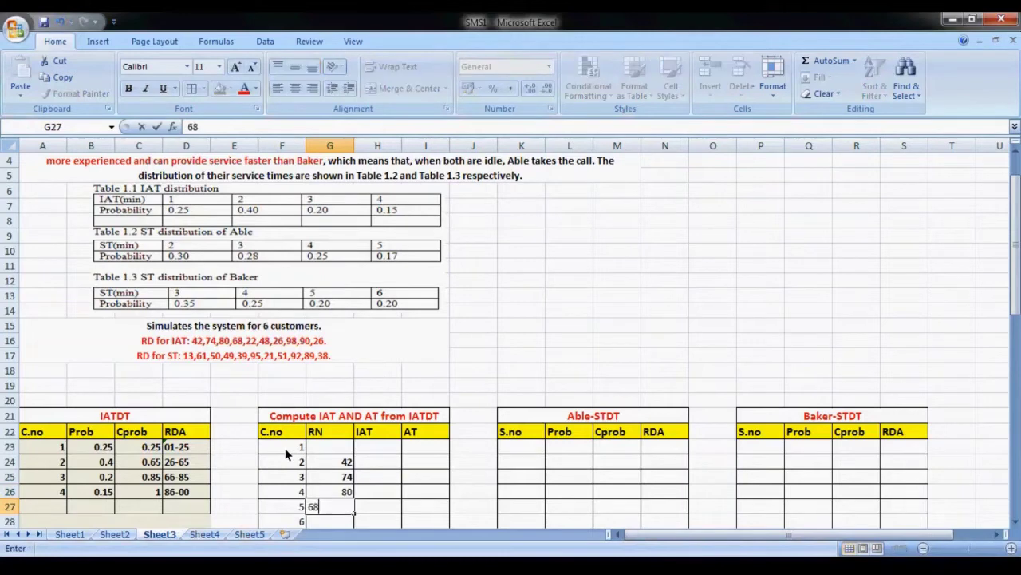
{"action": "key", "text": "Return"}
{"action": "type", "text": "22"}
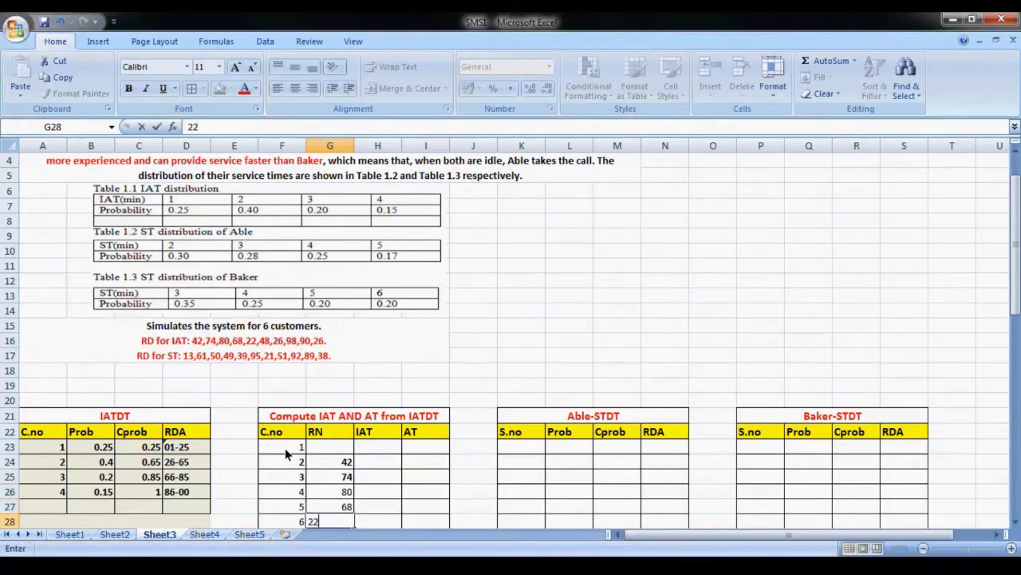
{"action": "key", "text": "Tab"}
Look up random number 42 in the IATDT ranges and enter 2 as customer 2's IAT in H24.
{"action": "key", "text": "Up"}
{"action": "key", "text": "Up"}
{"action": "key", "text": "Up"}
{"action": "key", "text": "Up"}
{"action": "key", "text": "Up"}
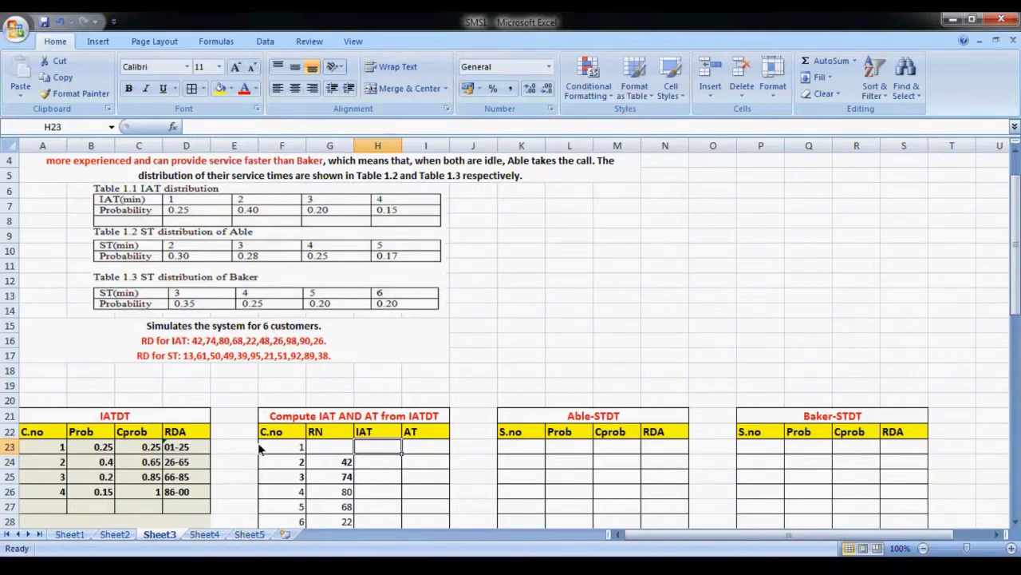
{"action": "scroll", "coordinate": [308, 395], "scroll_direction": "down", "scroll_amount": 1}
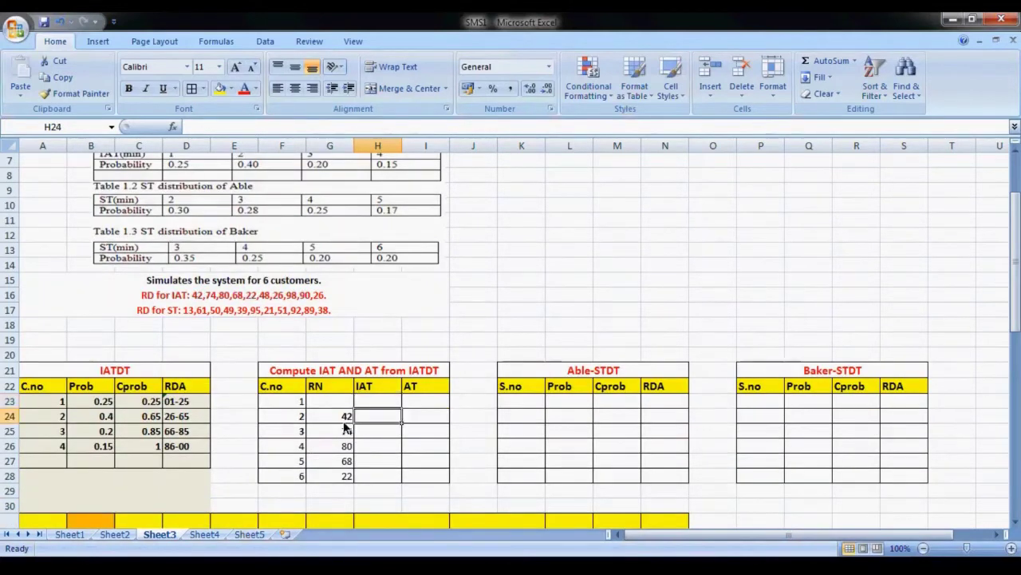
{"action": "left_click", "coordinate": [344, 419]}
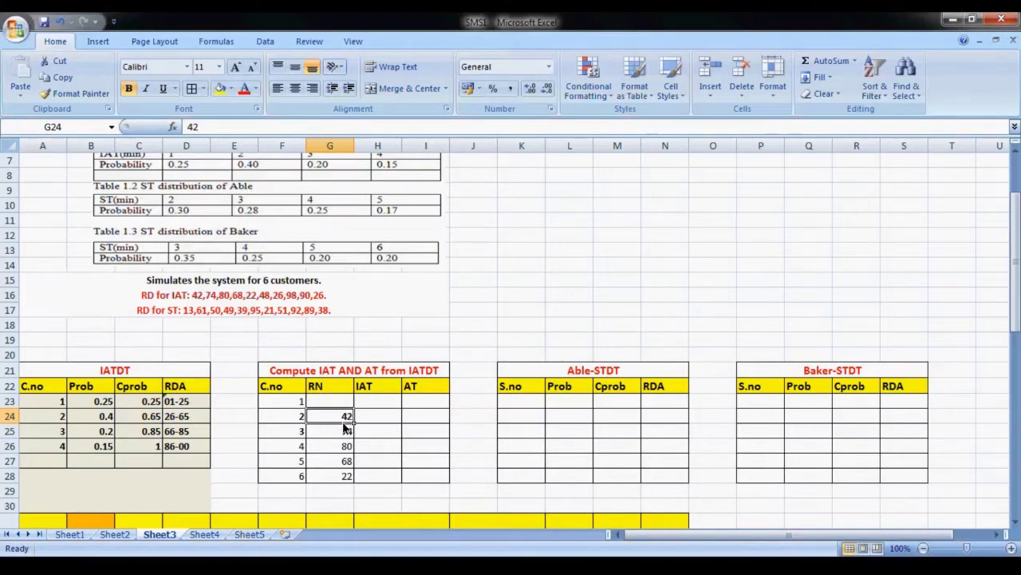
{"action": "left_click", "coordinate": [183, 420]}
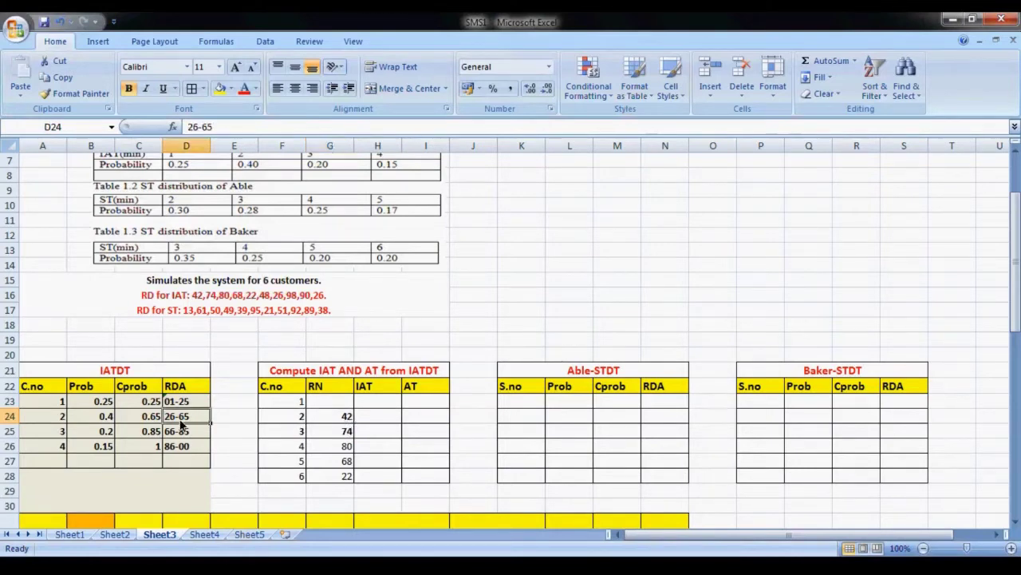
{"action": "left_click", "coordinate": [57, 428]}
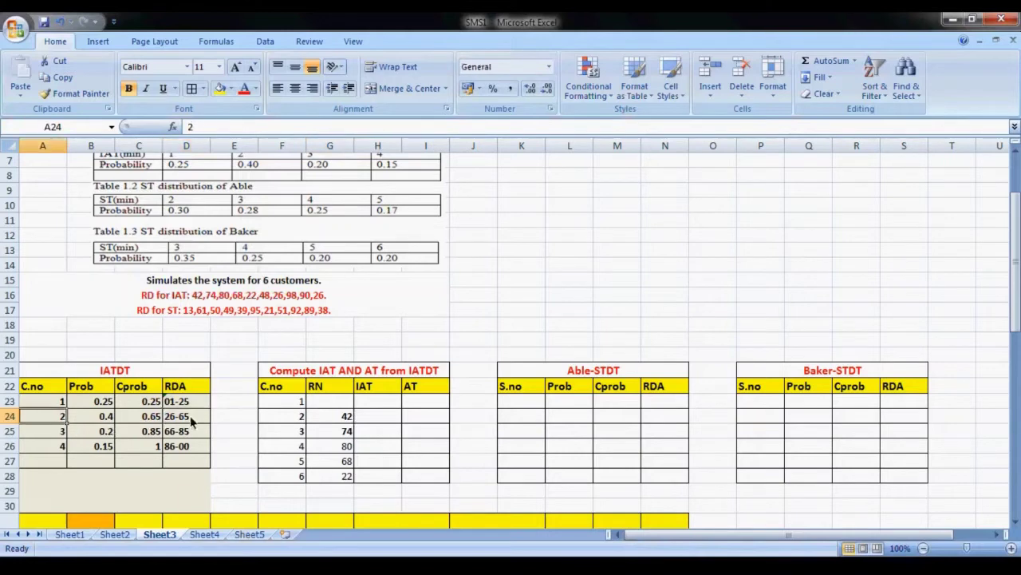
{"action": "left_click", "coordinate": [377, 415]}
{"action": "type", "text": "2"}
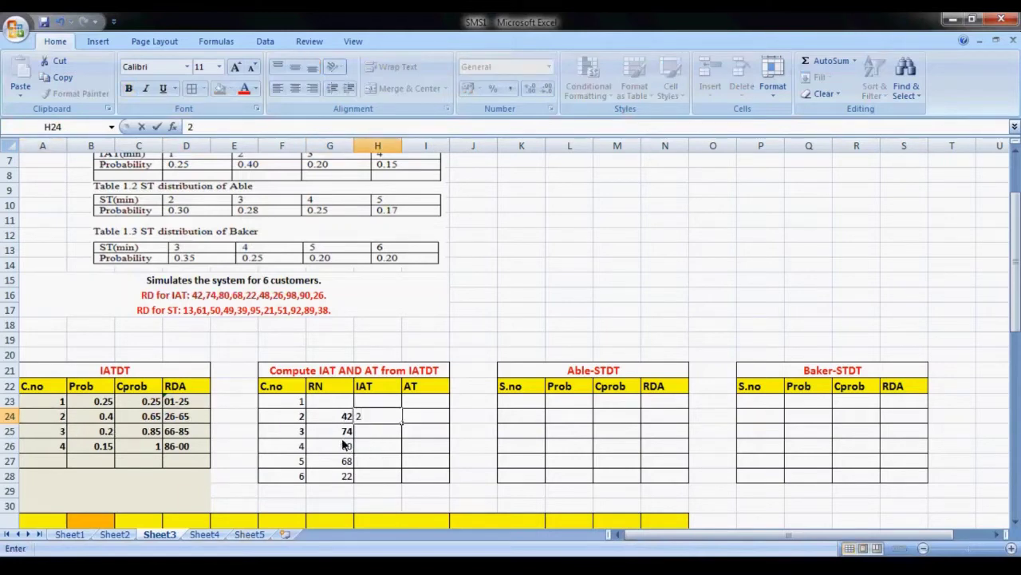
Match random numbers 74 and 80 to the IATDT ranges and enter 3 as the IAT of customers 3 and 4, H25:H26.
{"action": "left_click", "coordinate": [343, 436]}
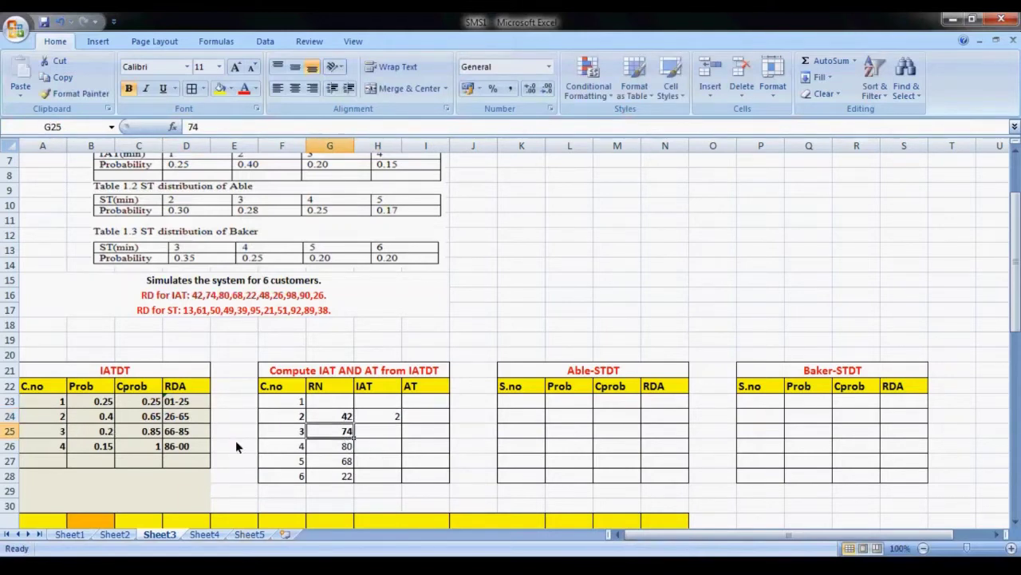
{"action": "left_click", "coordinate": [188, 439]}
{"action": "left_click", "coordinate": [64, 439]}
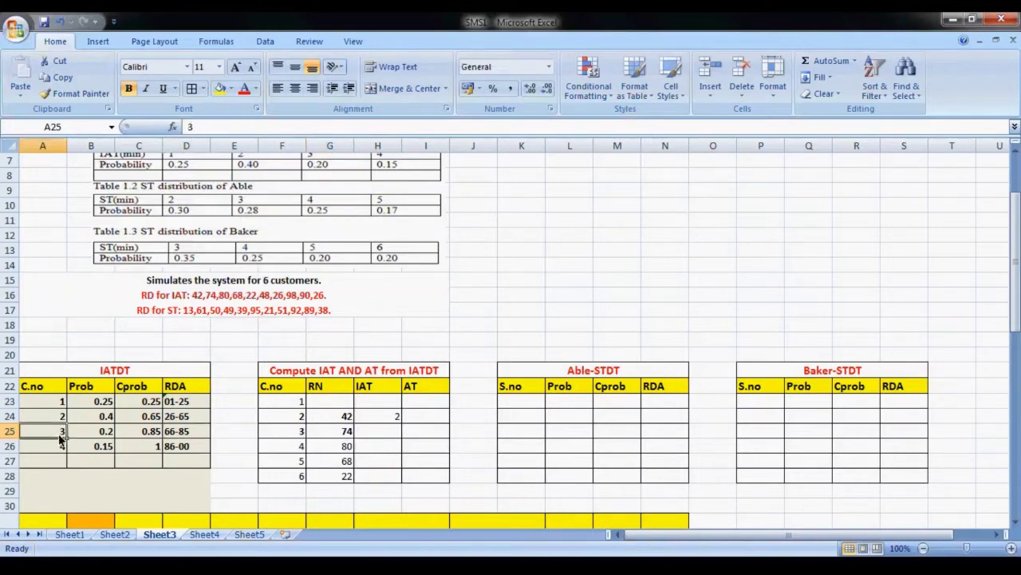
{"action": "left_click", "coordinate": [396, 440]}
{"action": "type", "text": "3"}
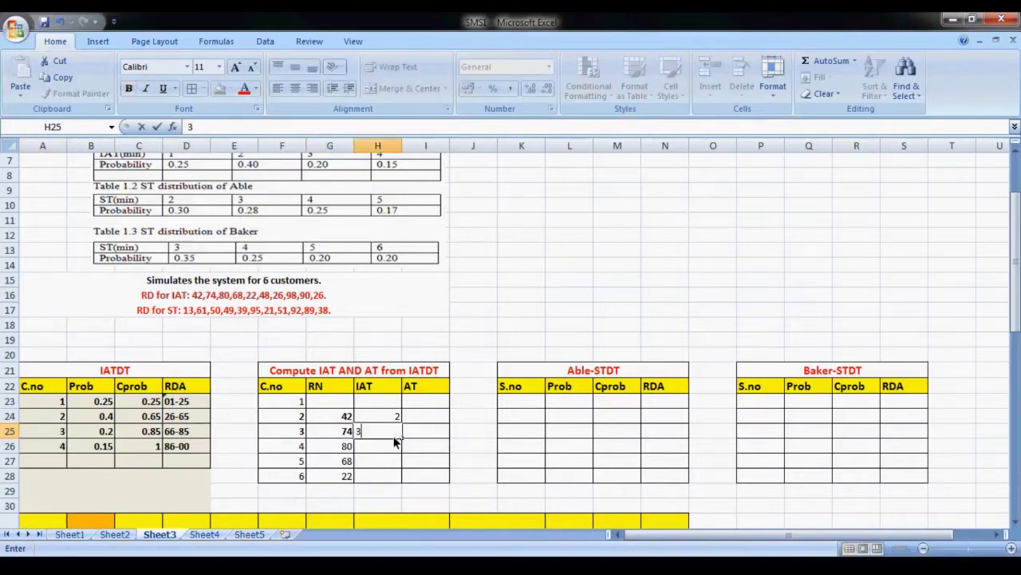
{"action": "left_click", "coordinate": [337, 450]}
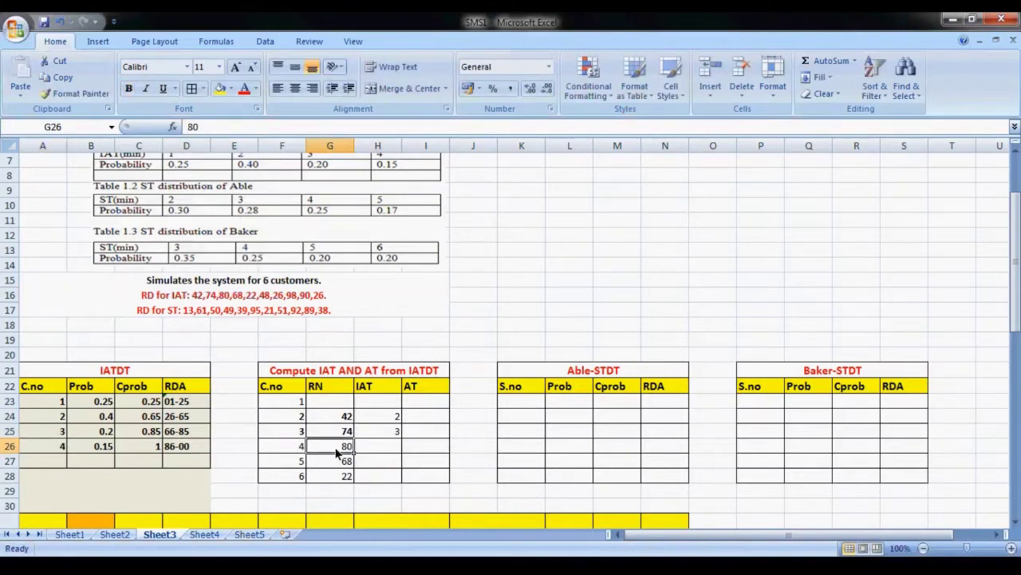
{"action": "left_click", "coordinate": [198, 439]}
{"action": "left_click", "coordinate": [55, 434]}
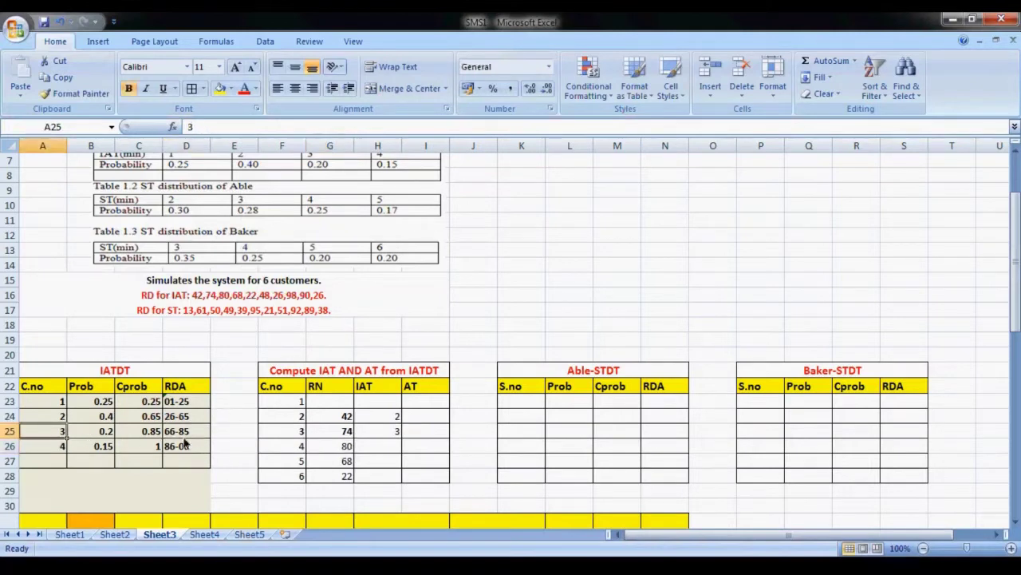
{"action": "left_click", "coordinate": [371, 450]}
{"action": "type", "text": "3"}
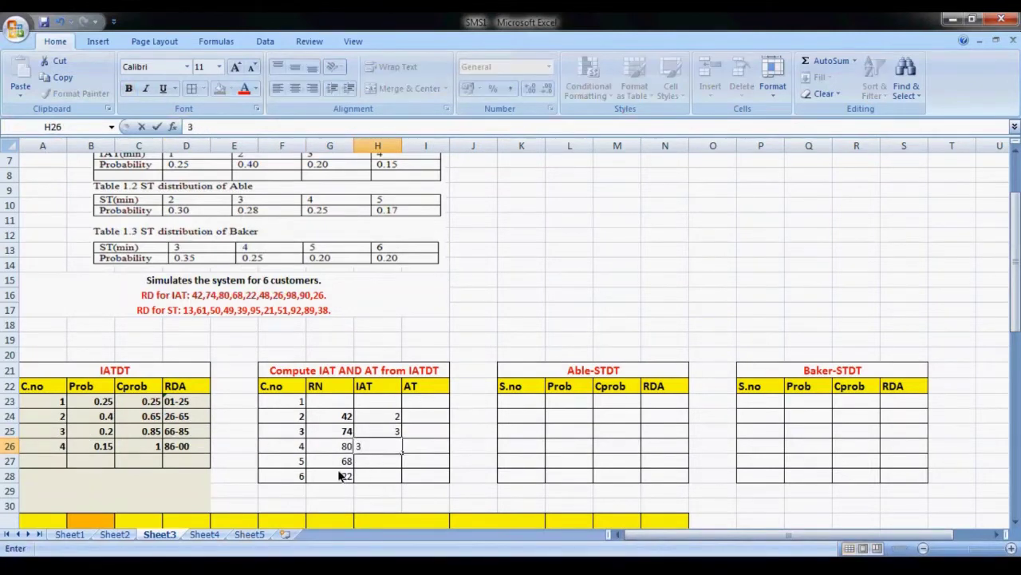
Match random numbers 68 and 22 to the IATDT ranges and enter IAT 3 for customer 5 and 1 for customer 6, H27:H28.
{"action": "left_click", "coordinate": [339, 463]}
{"action": "left_click", "coordinate": [170, 435]}
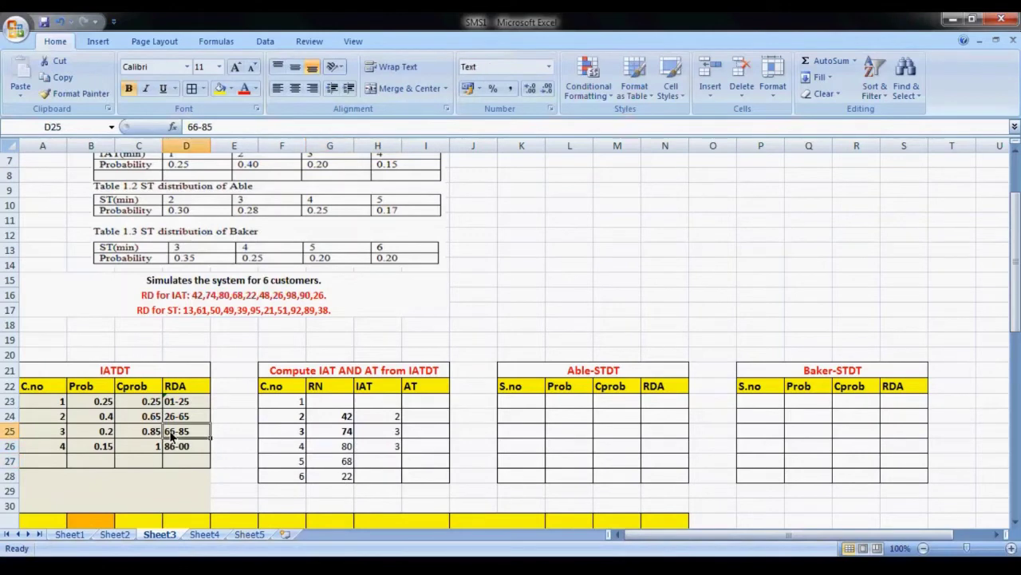
{"action": "left_click", "coordinate": [390, 463]}
{"action": "type", "text": "3"}
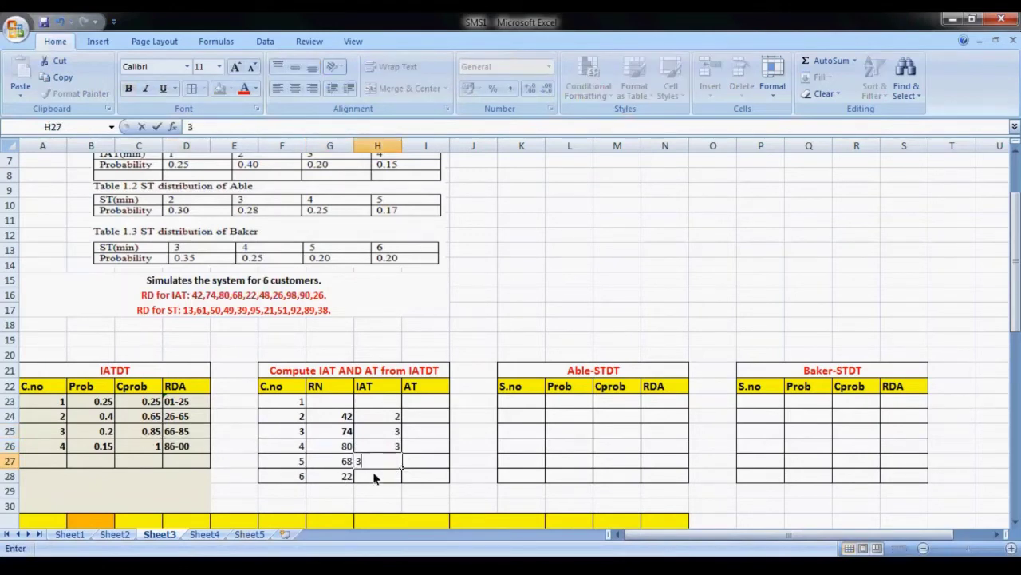
{"action": "left_click", "coordinate": [337, 478]}
{"action": "left_click", "coordinate": [190, 401]}
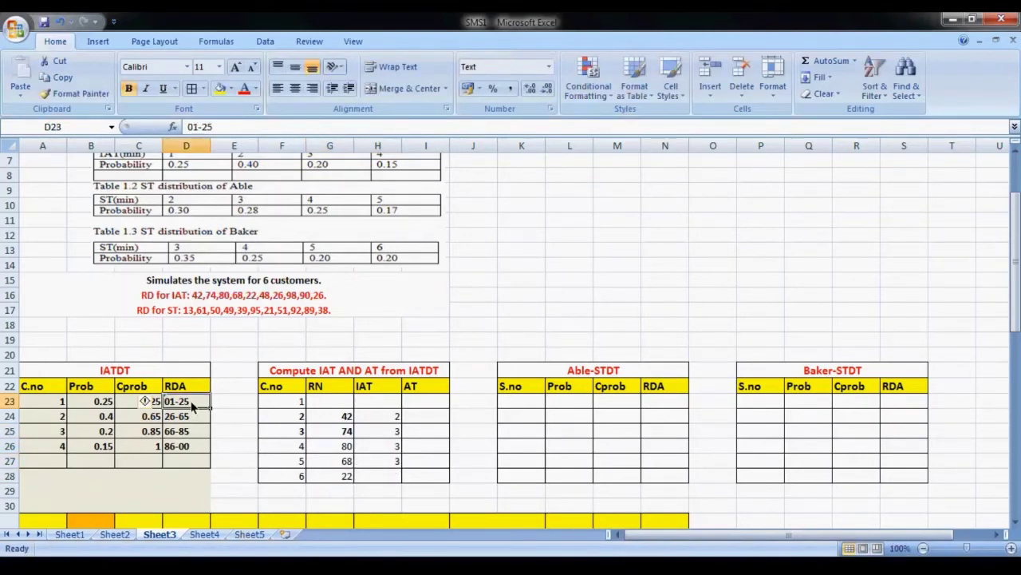
{"action": "left_click", "coordinate": [51, 404]}
{"action": "left_click", "coordinate": [397, 476]}
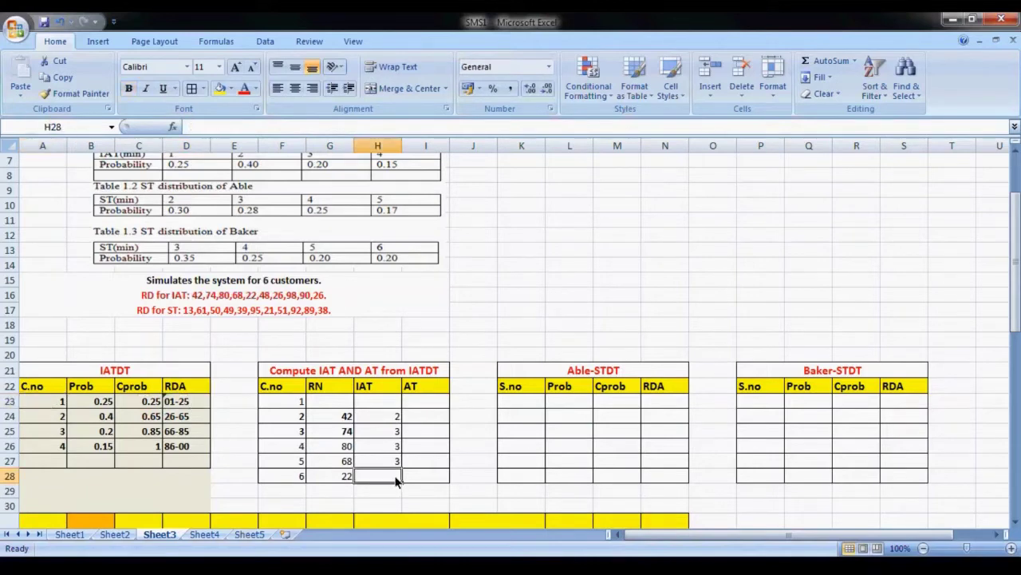
{"action": "type", "text": "1"}
Enter the arrival times 0, 2, 5 and 8 for customers 1 to 4 in the AT column, I23:I26, accumulating the IATs.
{"action": "left_click", "coordinate": [424, 404]}
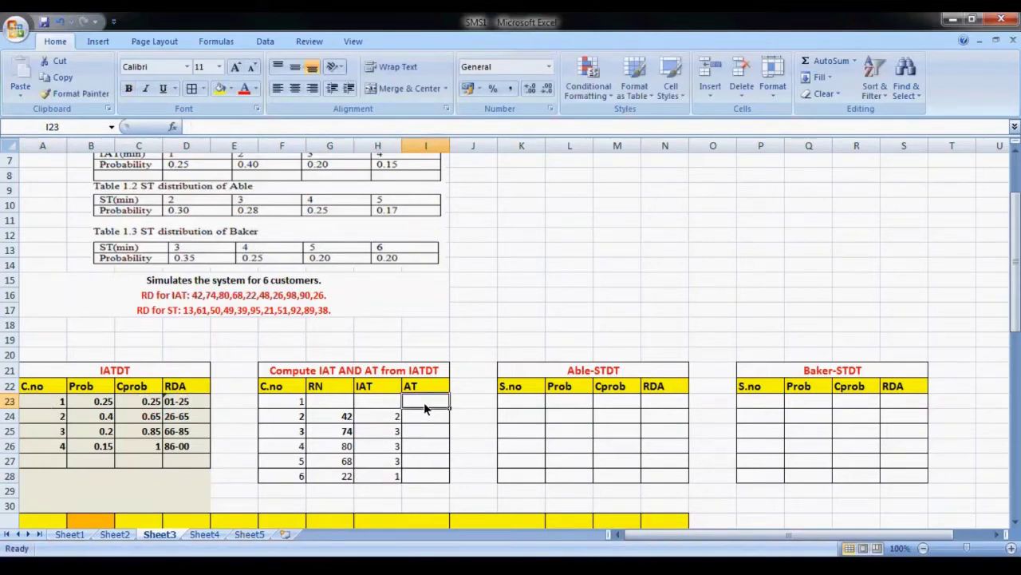
{"action": "type", "text": "0"}
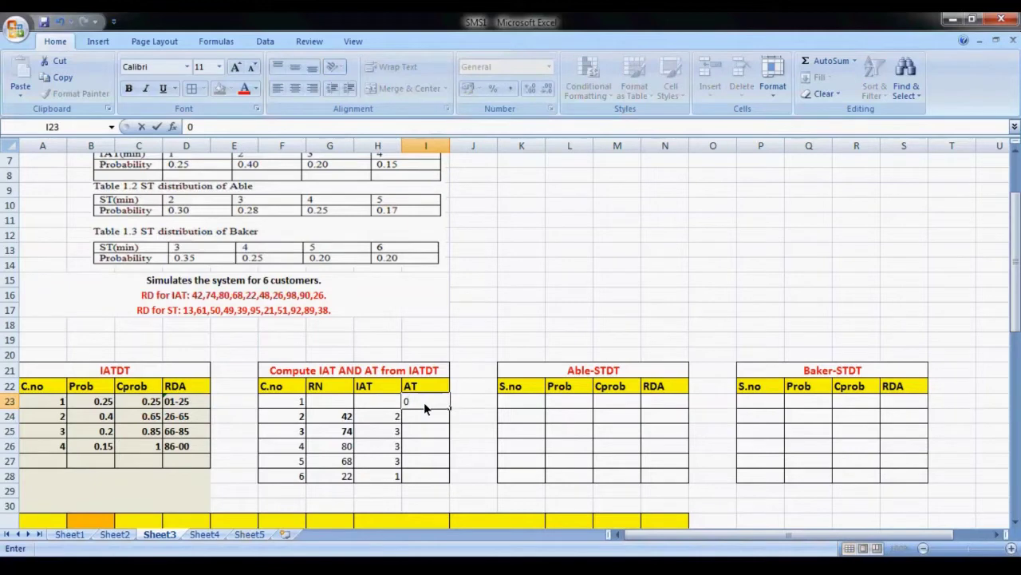
{"action": "key", "text": "Return"}
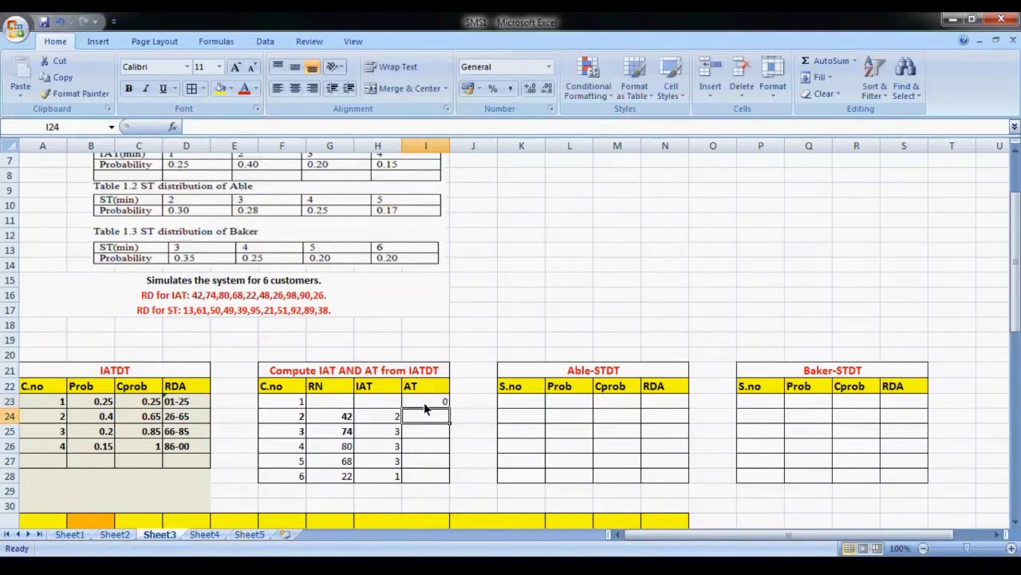
{"action": "type", "text": "2"}
{"action": "key", "text": "Return"}
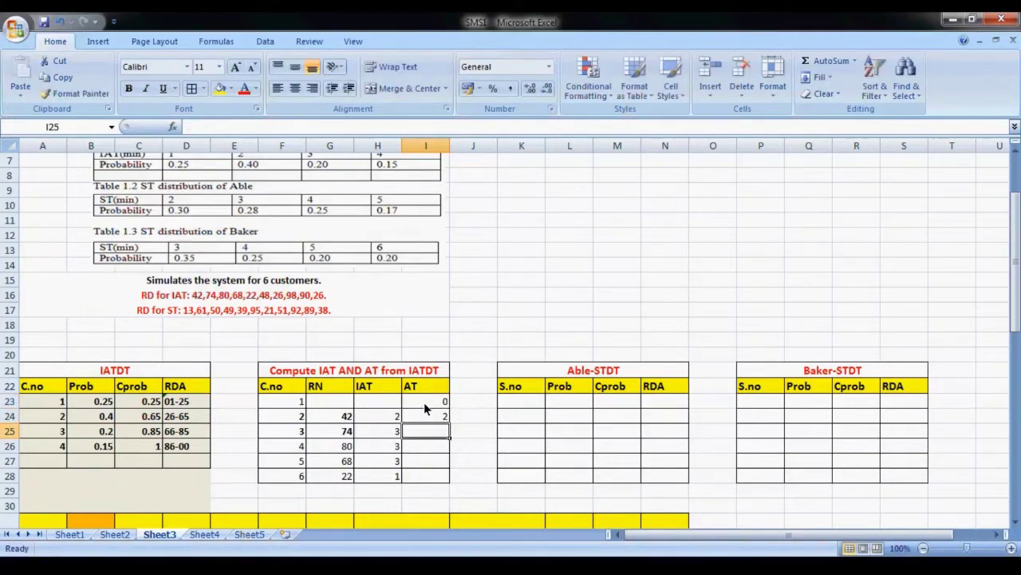
{"action": "type", "text": "5"}
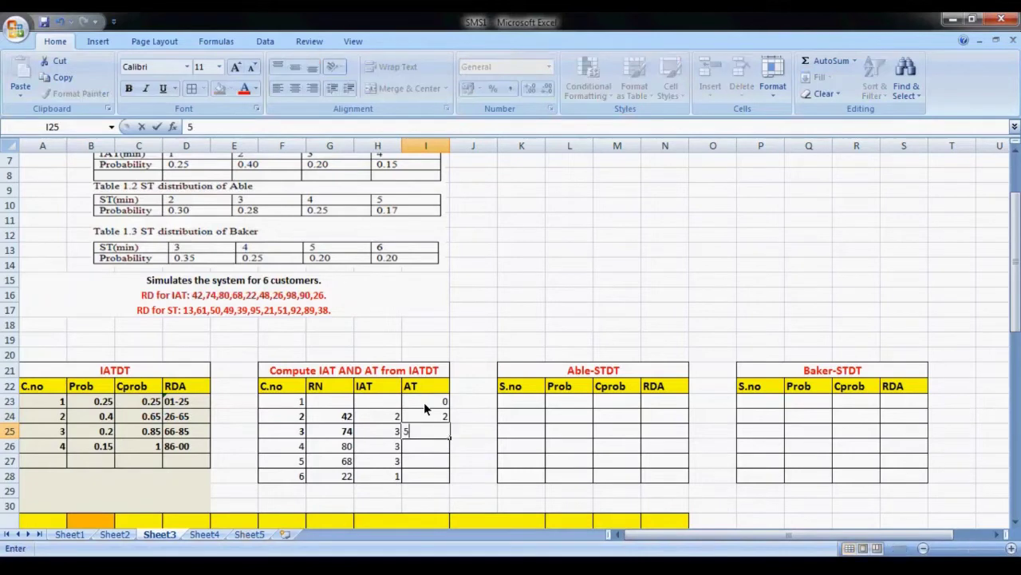
{"action": "key", "text": "Return"}
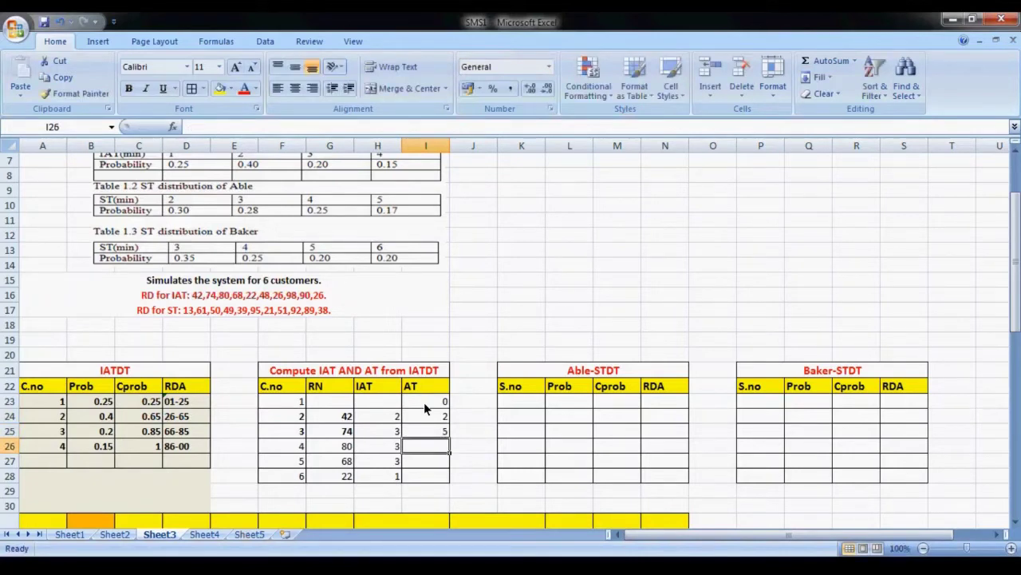
{"action": "type", "text": "8"}
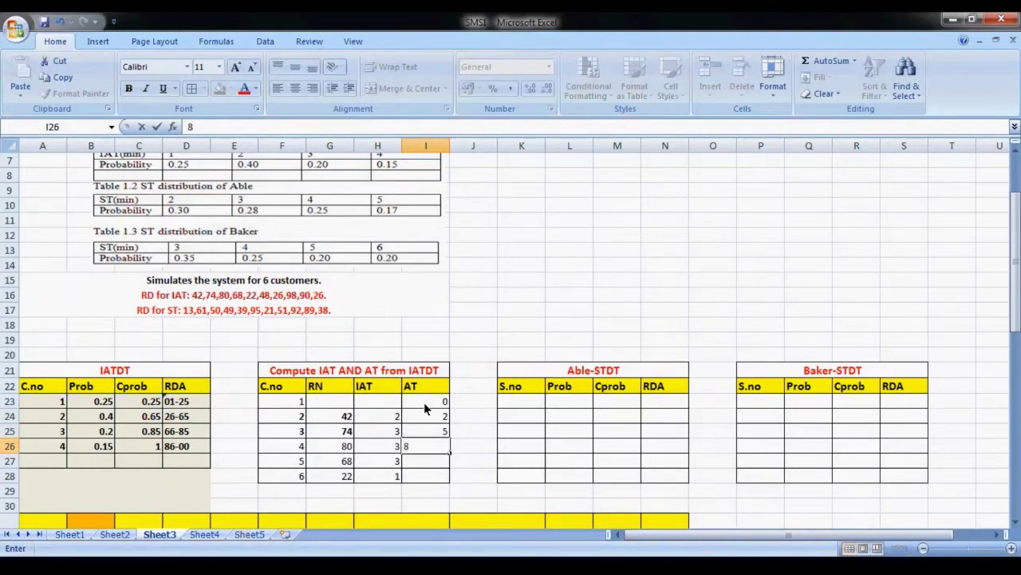
{"action": "key", "text": "Return"}
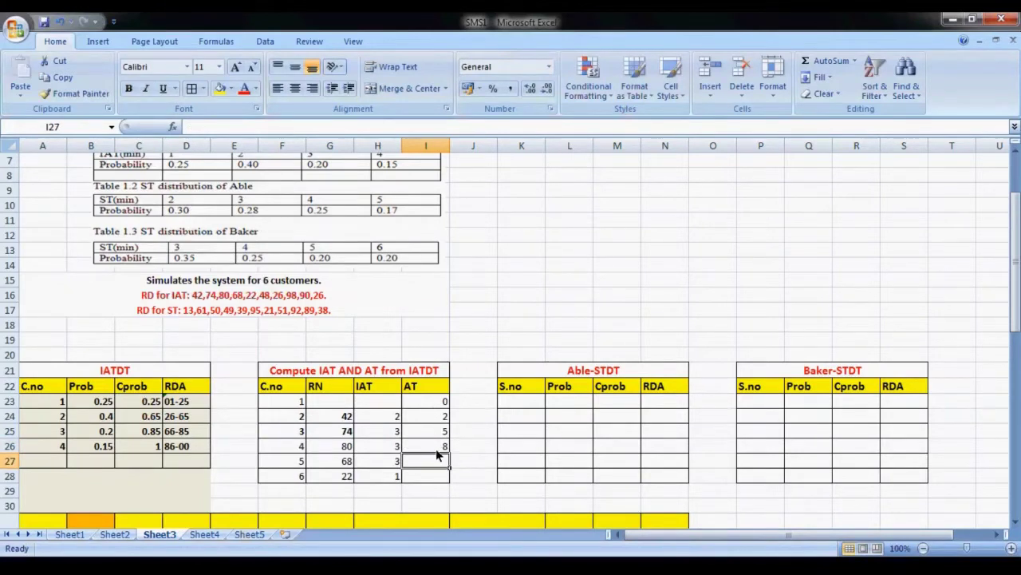
Add each IAT to the preceding arrival time and enter AT 11 for customer 5 and 12 for customer 6, I27:I28.
{"action": "left_click", "coordinate": [396, 465]}
{"action": "left_click", "coordinate": [425, 466]}
{"action": "type", "text": "11"}
{"action": "key", "text": "Return"}
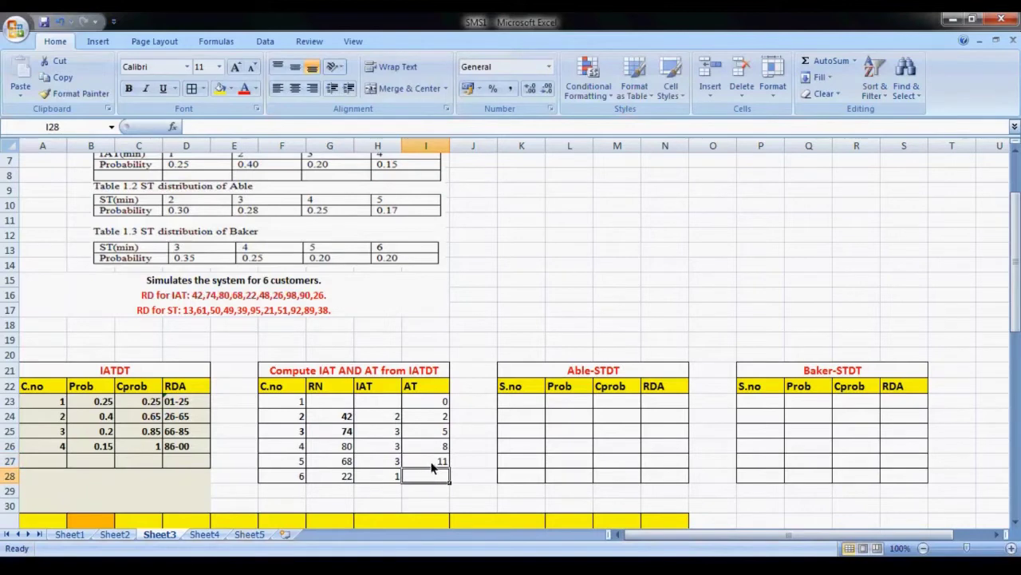
{"action": "left_click", "coordinate": [433, 466]}
{"action": "left_click", "coordinate": [420, 475]}
{"action": "type", "text": "12"}
{"action": "left_click", "coordinate": [474, 467]}
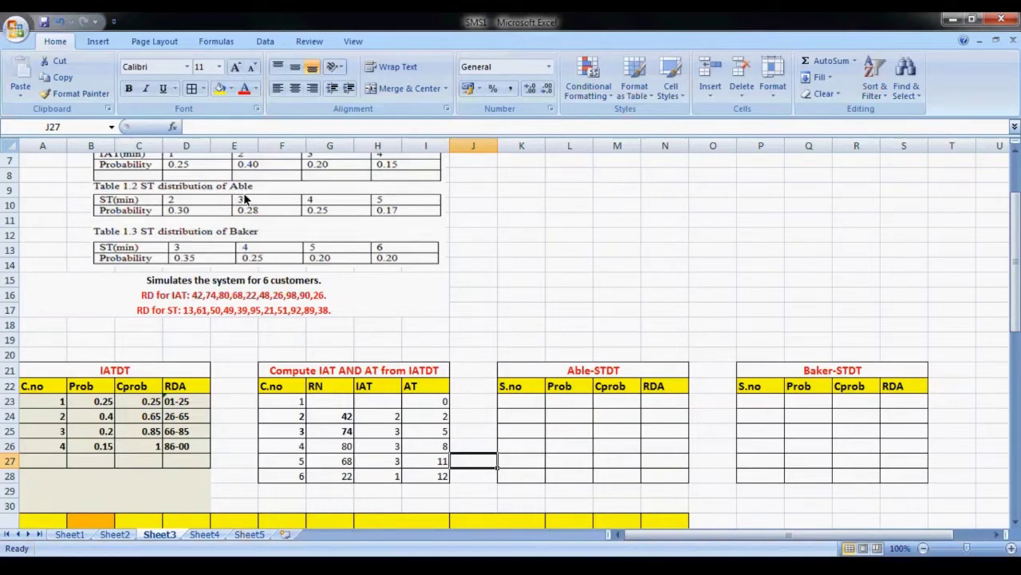
Enter Able's service times 2, 3, 4 and 5 in the S.no column of the Able-STDT table, K23:K26.
{"action": "left_click", "coordinate": [531, 400]}
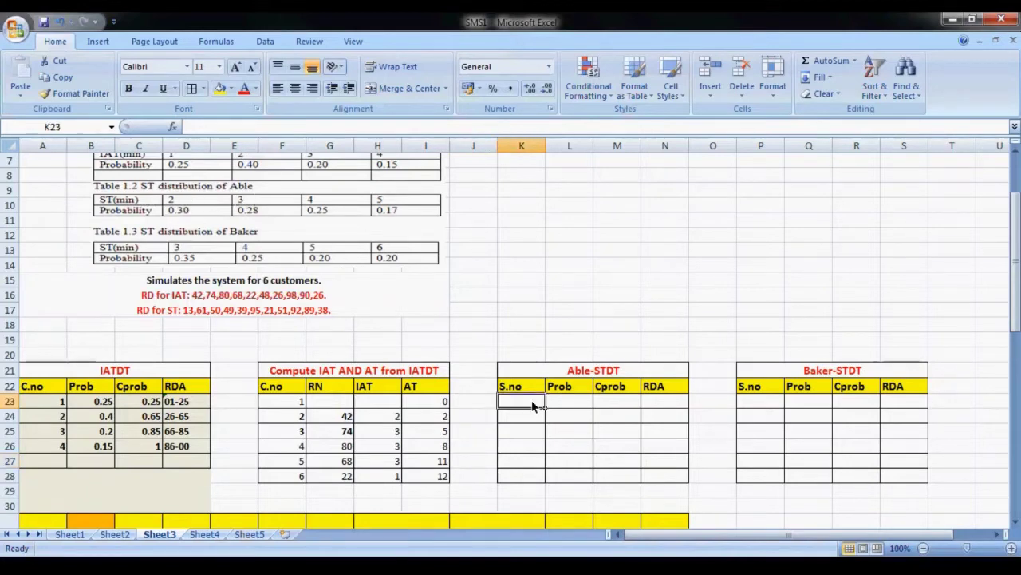
{"action": "type", "text": "2"}
{"action": "key", "text": "Return"}
{"action": "type", "text": "3"}
{"action": "key", "text": "Return"}
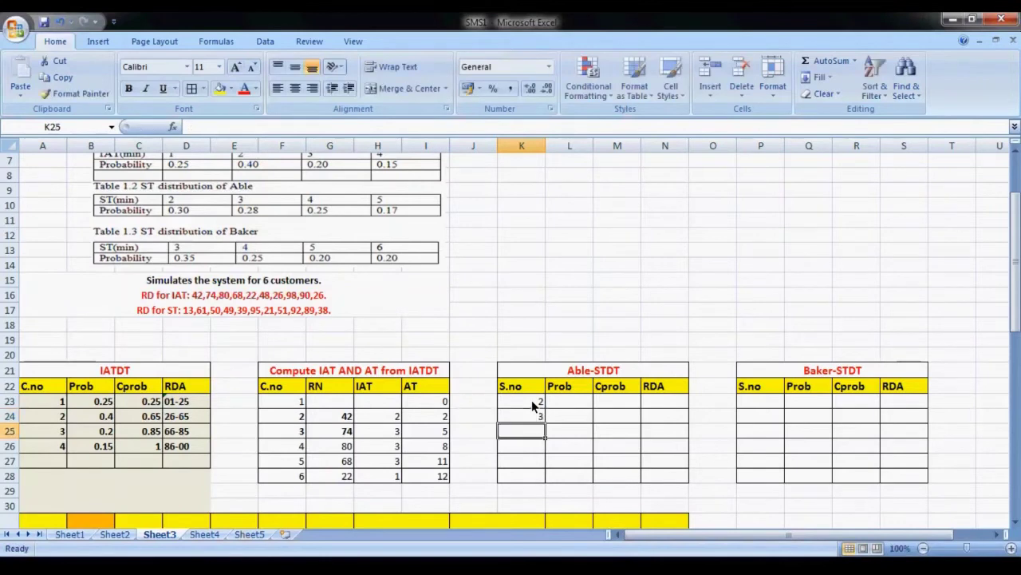
{"action": "type", "text": "4"}
{"action": "key", "text": "Return"}
{"action": "type", "text": "5"}
{"action": "key", "text": "Tab"}
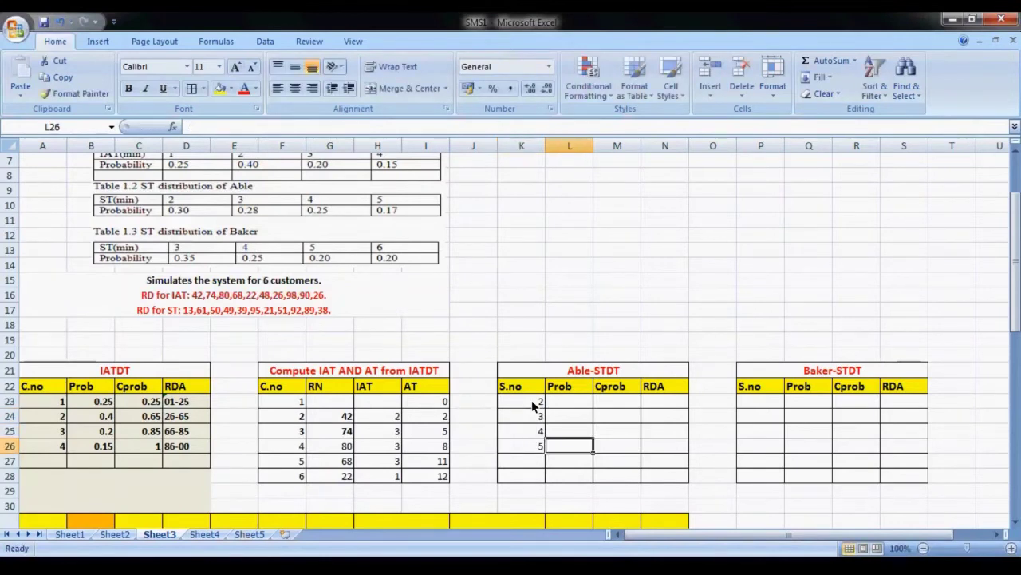
Enter Able's service-time probabilities 0.30, 0.28, 0.25 and 0.17 in the Prob column of the Able-STDT table, L23:L26.
{"action": "key", "text": "Up"}
{"action": "key", "text": "Up"}
{"action": "key", "text": "Up"}
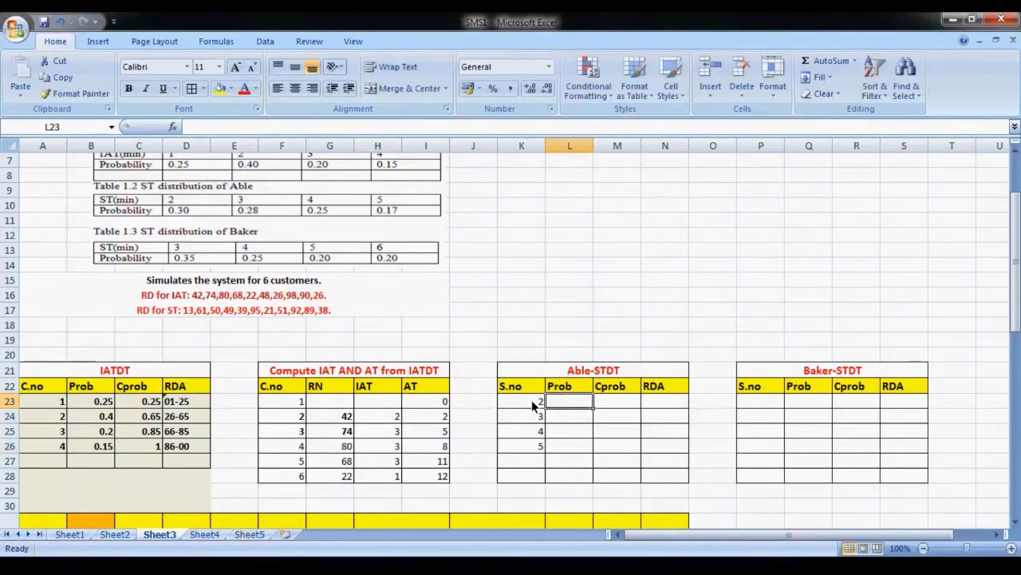
{"action": "type", "text": "0."}
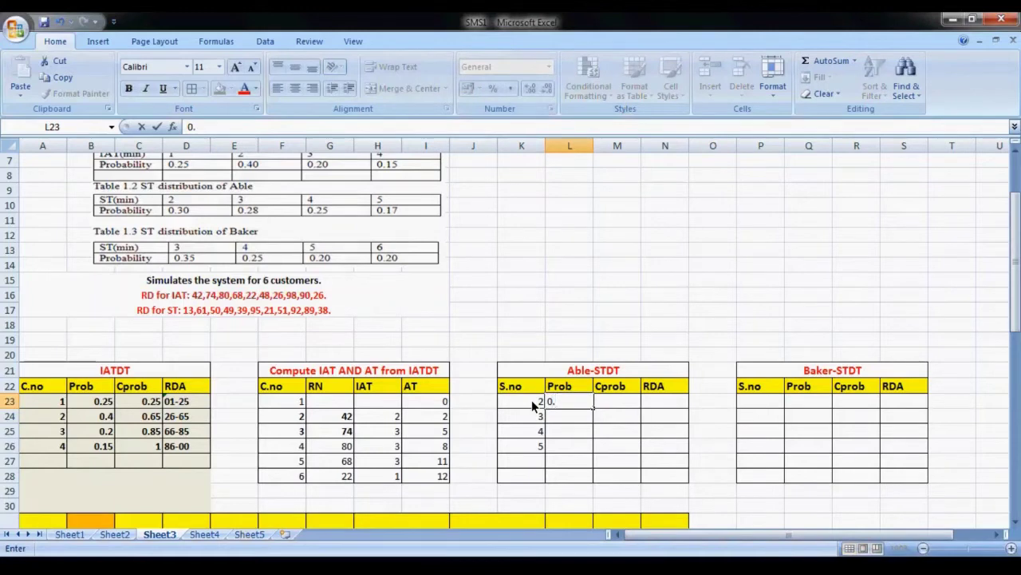
{"action": "type", "text": "30"}
{"action": "key", "text": "Return"}
{"action": "type", "text": "0.28"}
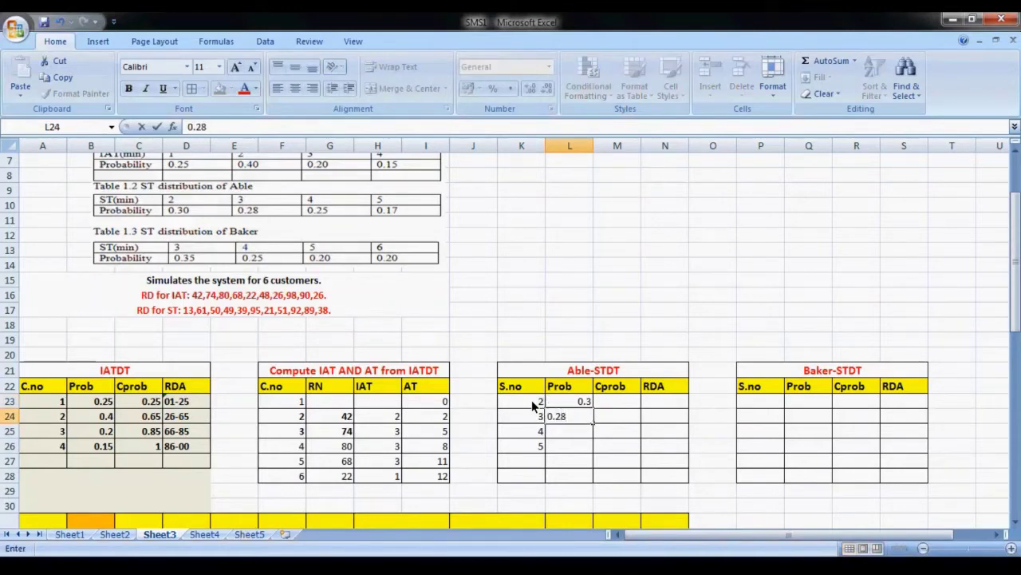
{"action": "key", "text": "Return"}
{"action": "type", "text": "0.25"}
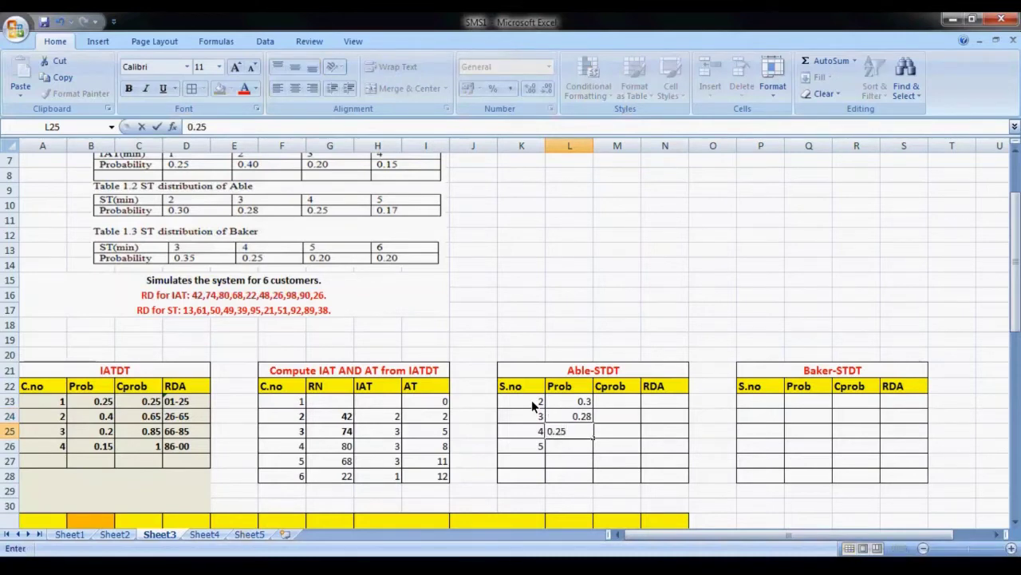
{"action": "key", "text": "Return"}
{"action": "type", "text": "0.17"}
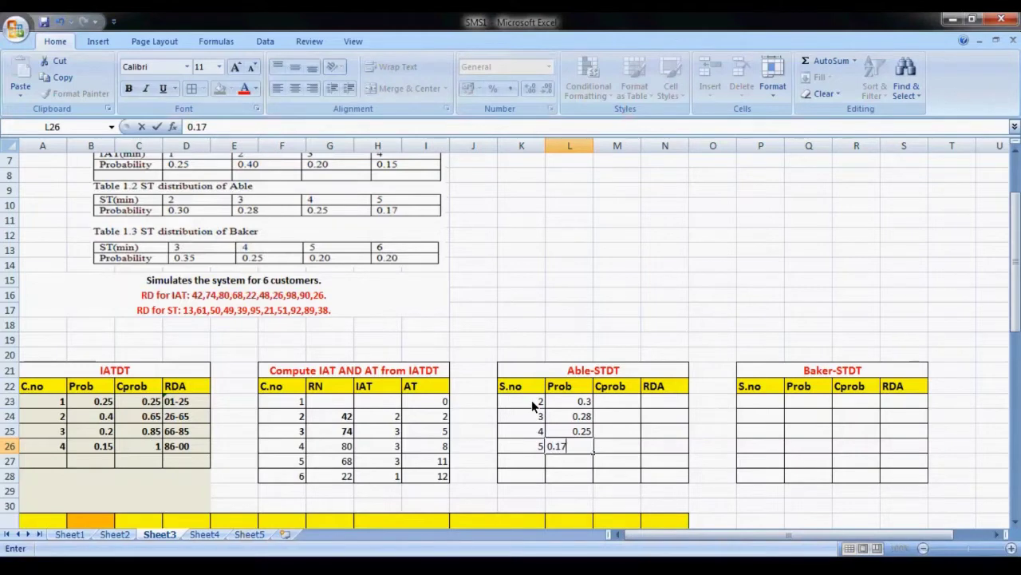
{"action": "key", "text": "Tab"}
Enter the cumulative probabilities 0.30, 0.58, 0.83 and 1.00 in the Cprob column of the Able-STDT table, M23:M26.
{"action": "left_click", "coordinate": [607, 401]}
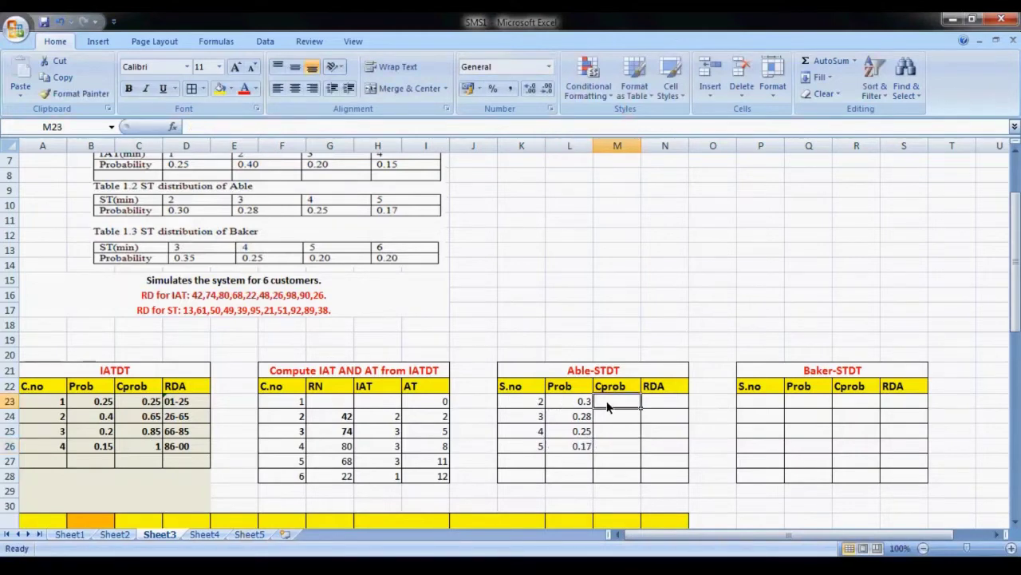
{"action": "type", "text": "0.30"}
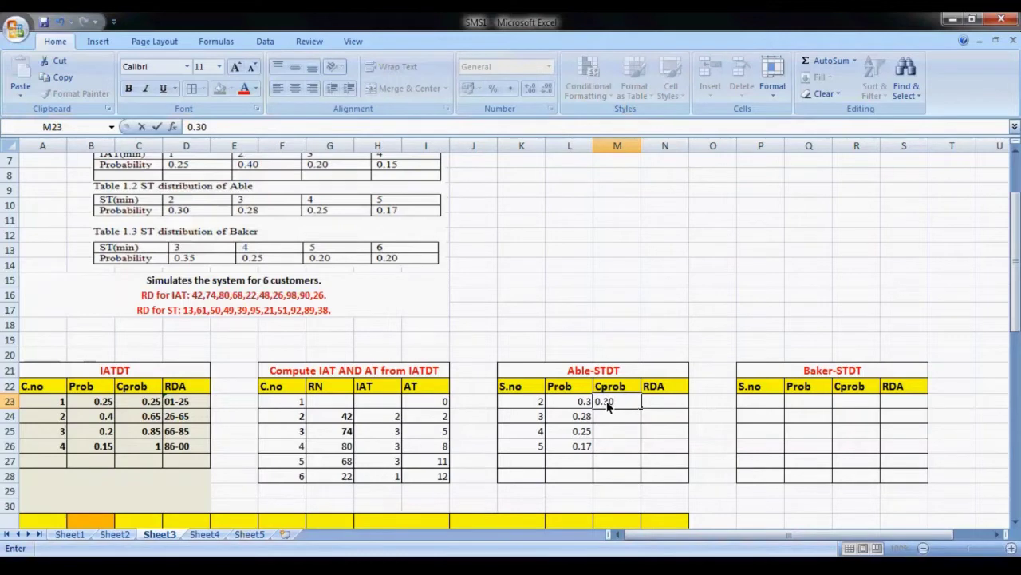
{"action": "key", "text": "Return"}
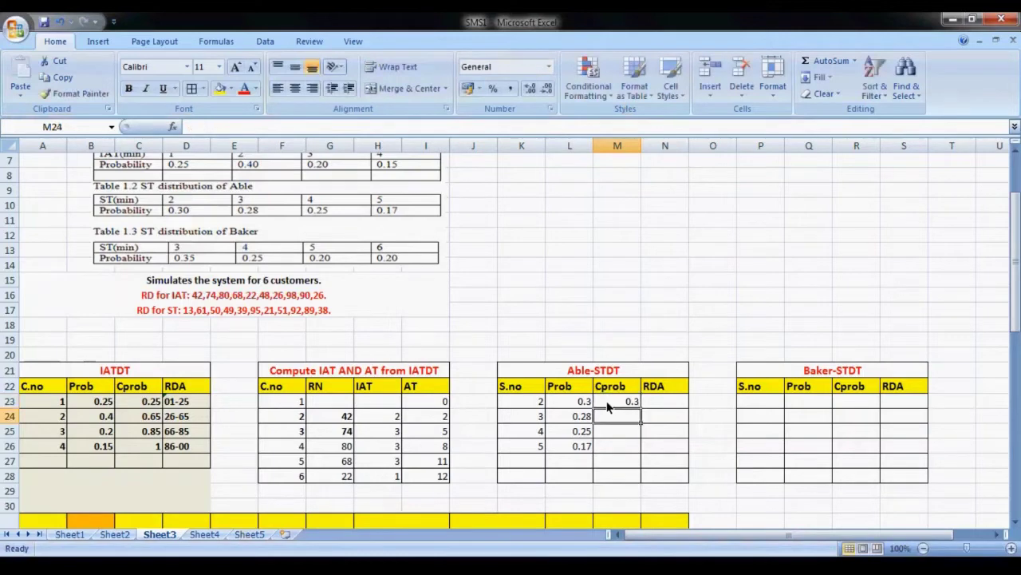
{"action": "type", "text": "0.58"}
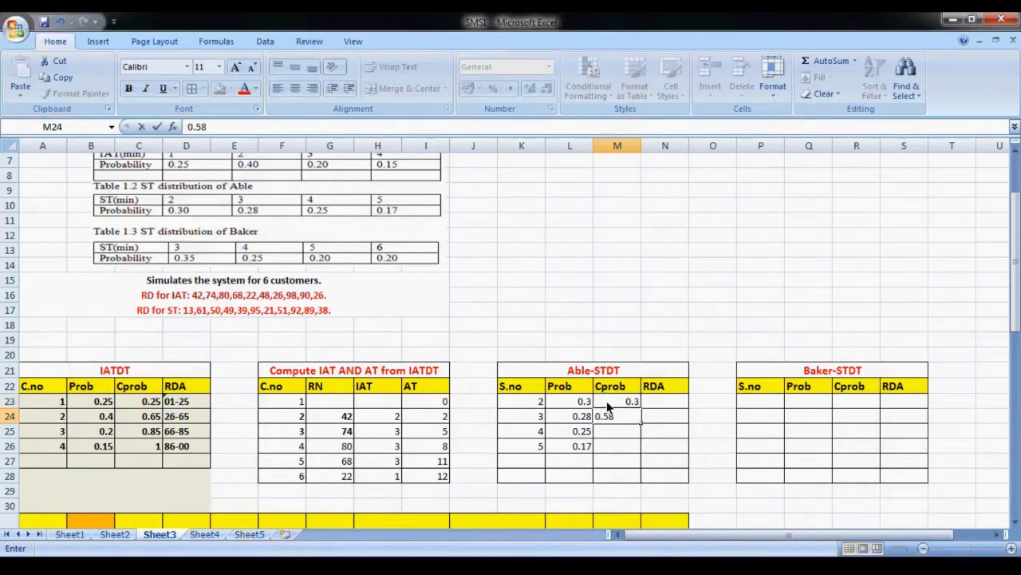
{"action": "key", "text": "Return"}
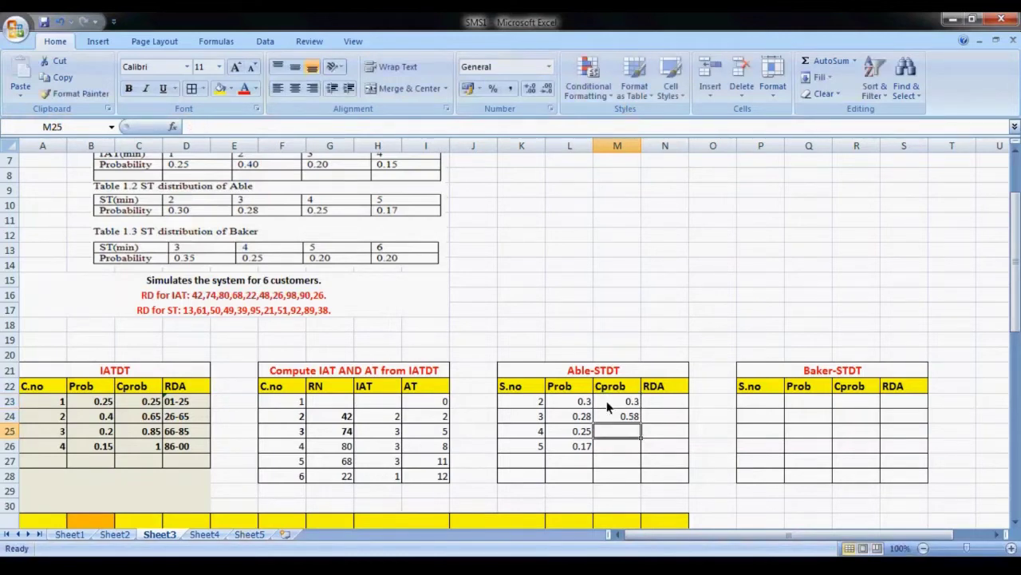
{"action": "type", "text": "0."}
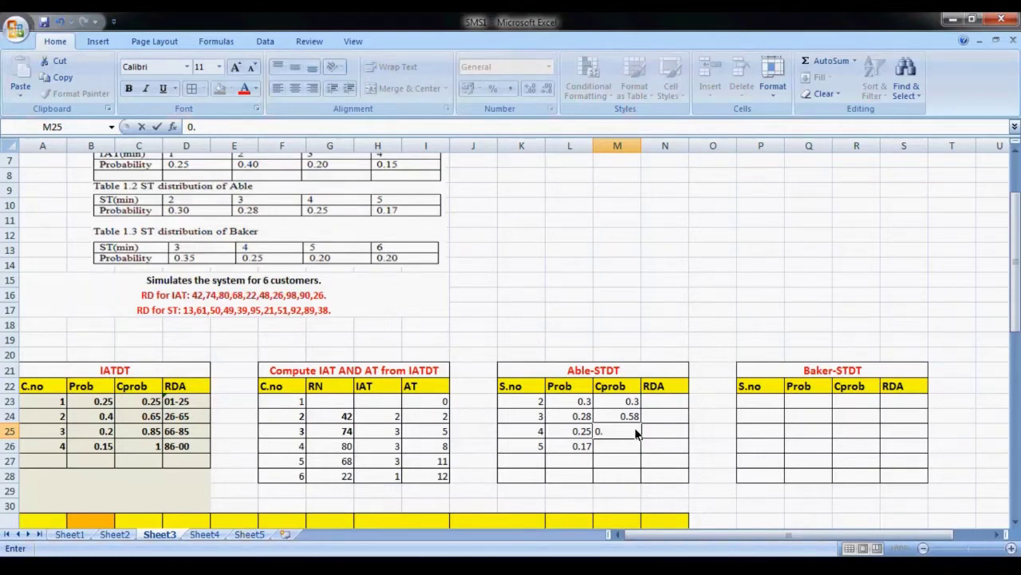
{"action": "type", "text": "83"}
{"action": "key", "text": "Return"}
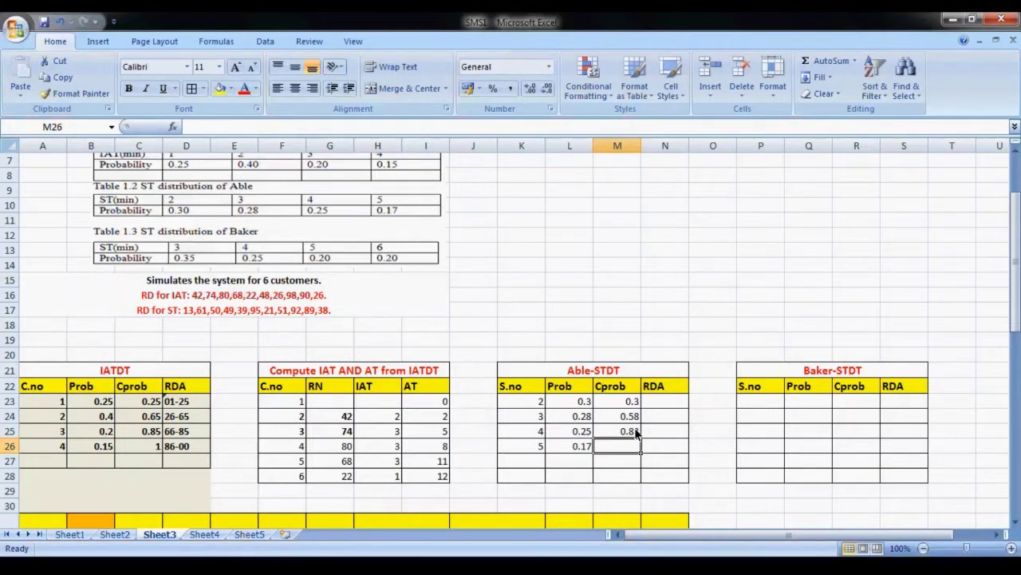
{"action": "type", "text": "1.00"}
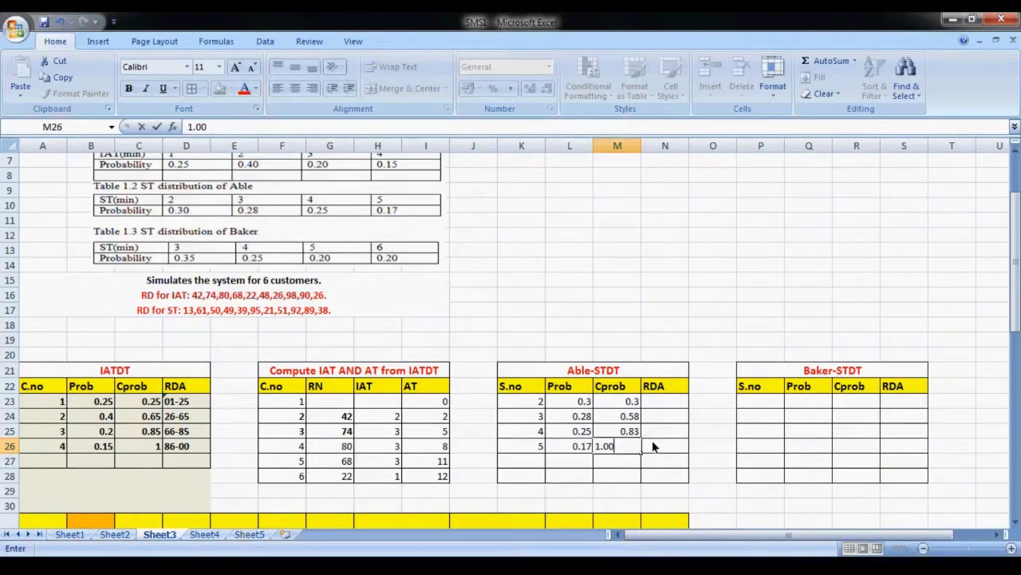
{"action": "key", "text": "Tab"}
Try to enter the random-digit range 01-30 for service time 2 in the Able-STDT table's RDA column, N23.
{"action": "left_click", "coordinate": [656, 405]}
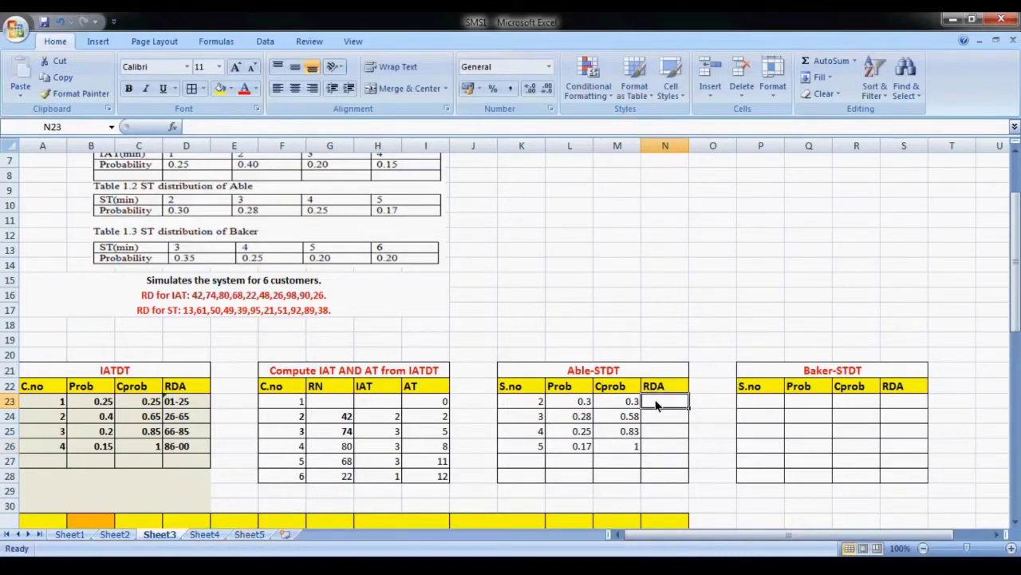
{"action": "type", "text": "01"}
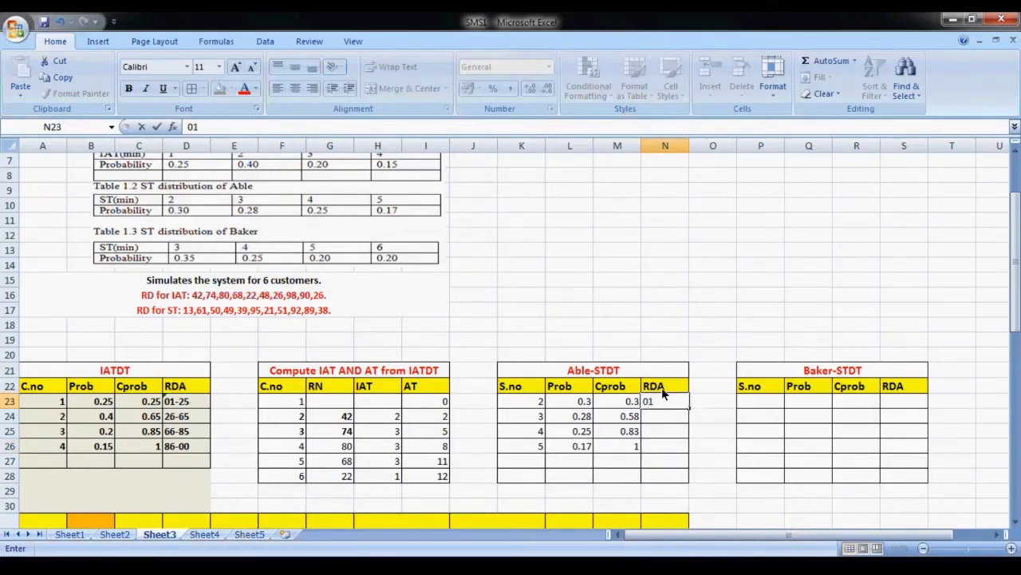
{"action": "type", "text": "-30"}
{"action": "key", "text": "Return"}
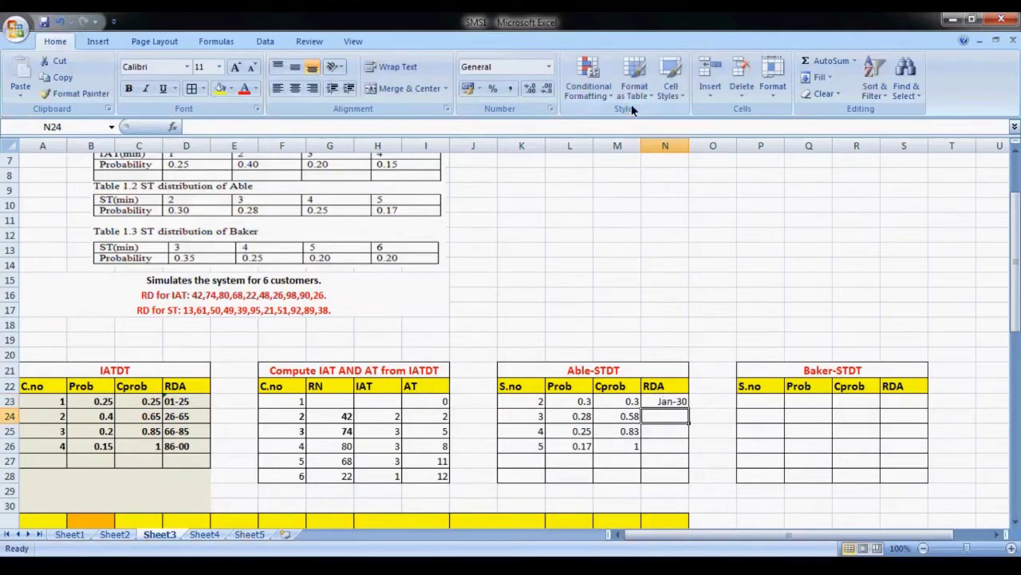
Format the whole of column N, which holds Able's RDA ranges, with the Text number category.
{"action": "right_click", "coordinate": [665, 145]}
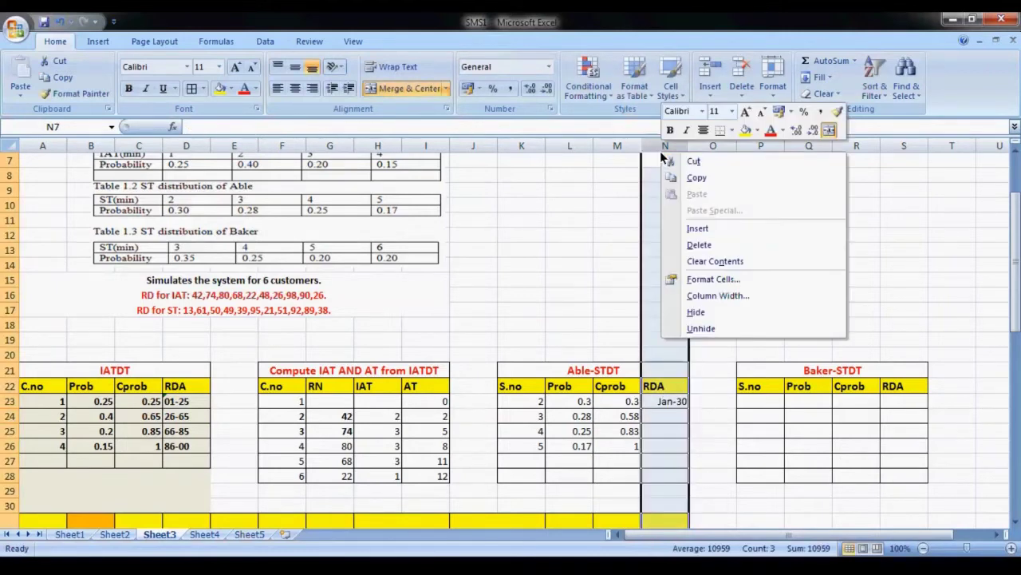
{"action": "left_click", "coordinate": [714, 281]}
{"action": "left_click", "coordinate": [540, 255]}
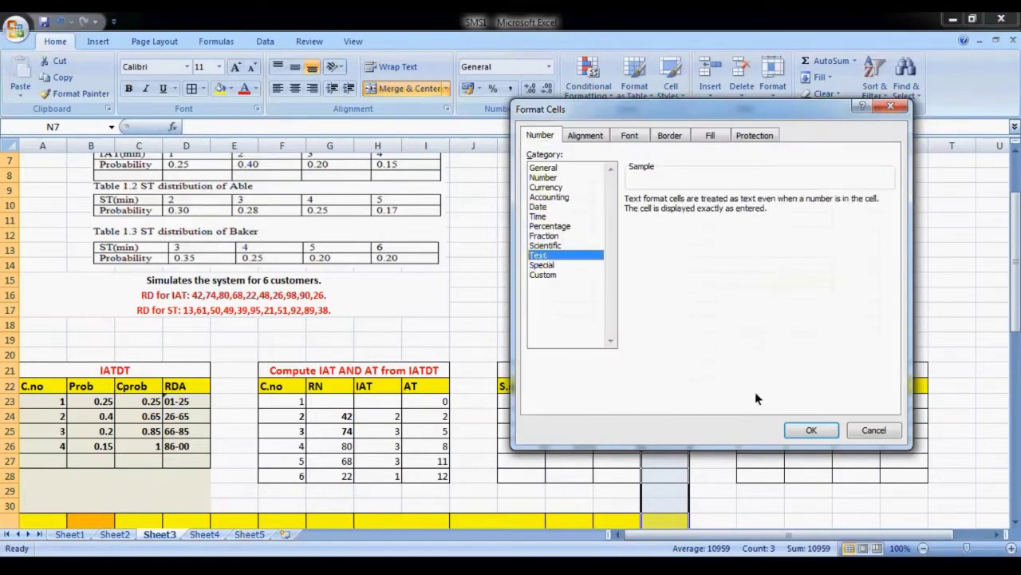
{"action": "left_click", "coordinate": [811, 429]}
Enter the random-digit ranges 01-30 and 31-58 for service times 2 and 3 in Able's RDA column, N23:N24.
{"action": "left_click", "coordinate": [660, 404]}
{"action": "type", "text": "01-30"}
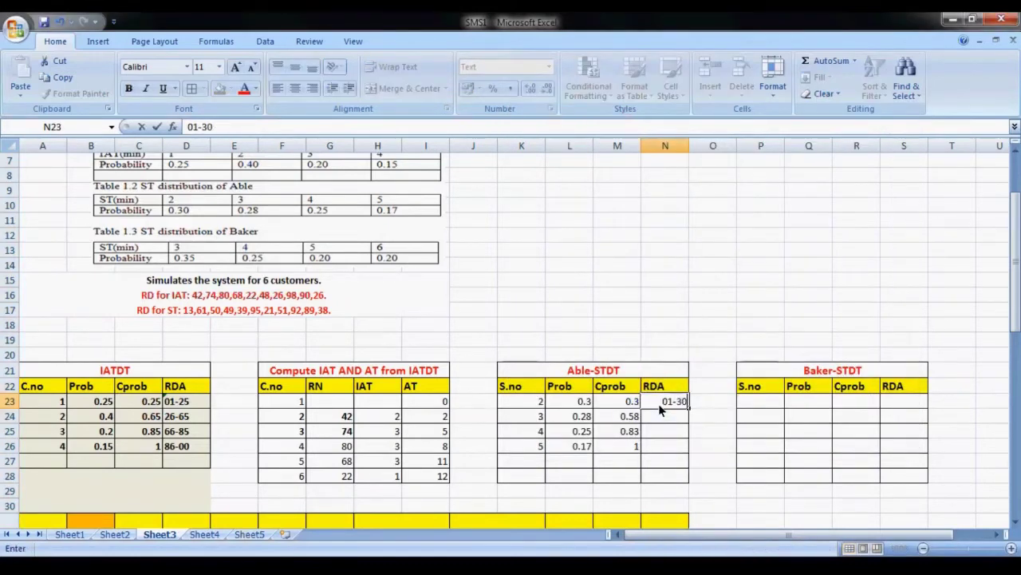
{"action": "key", "text": "Return"}
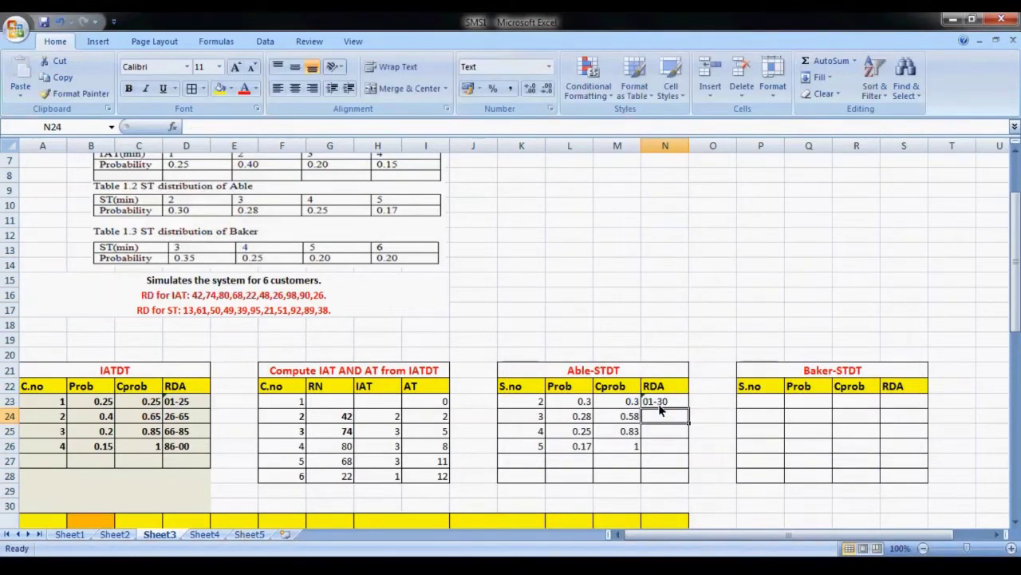
{"action": "type", "text": "31"}
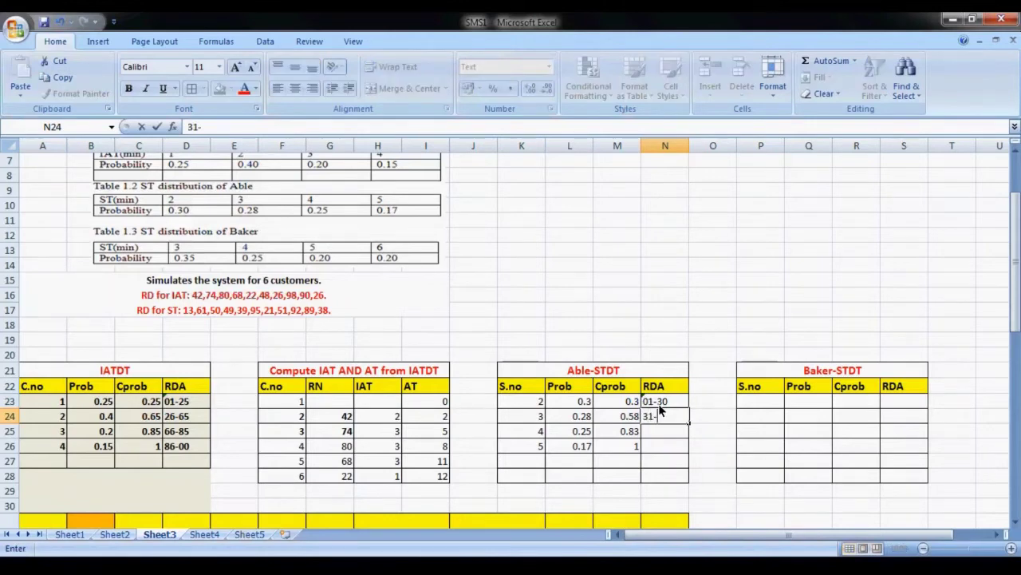
{"action": "type", "text": "-58"}
{"action": "key", "text": "Return"}
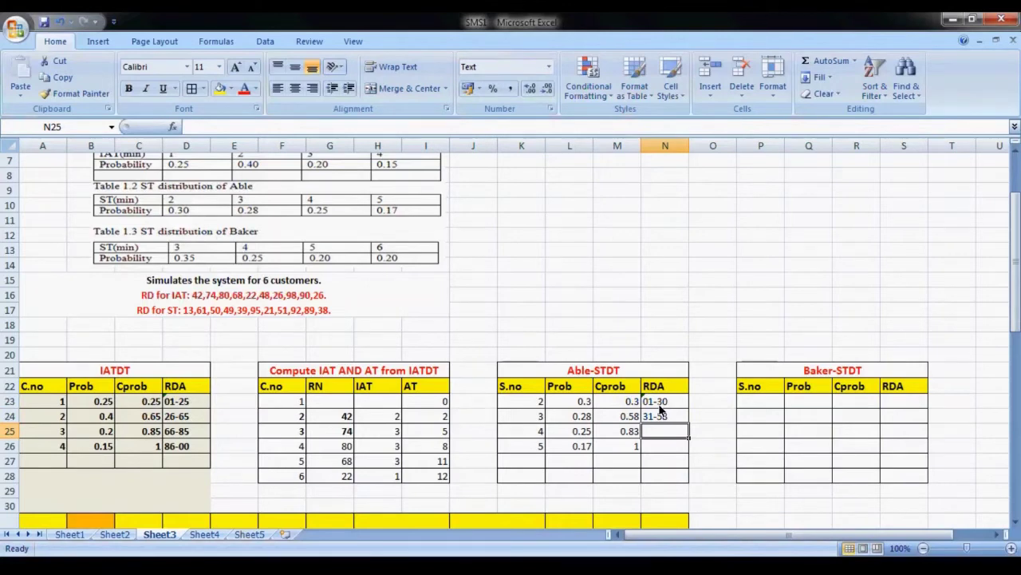
Enter the random-digit ranges 59-83 and 84-00 for service times 4 and 5 in Able's RDA column, N25:N26.
{"action": "type", "text": "59-"}
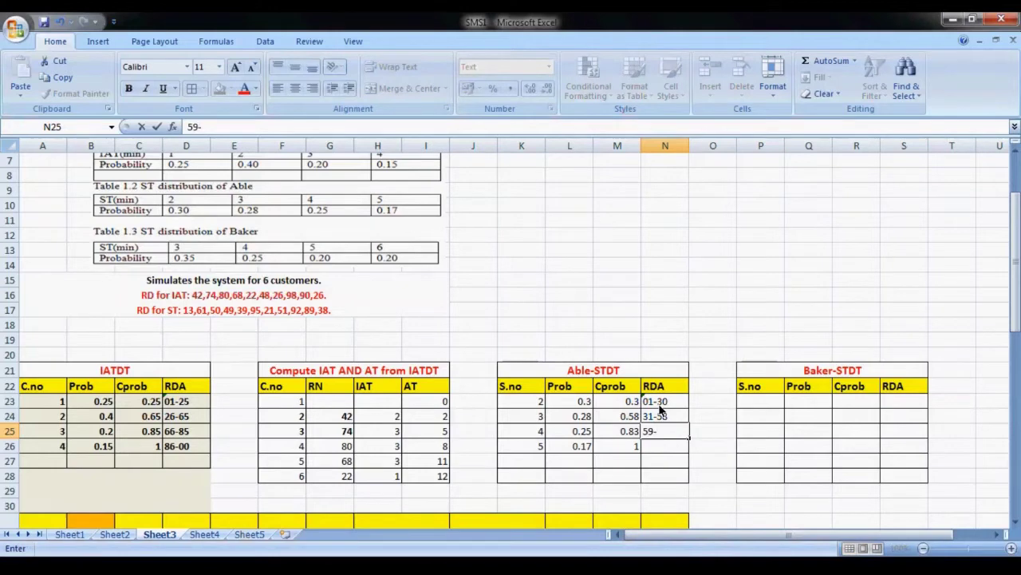
{"action": "type", "text": "83"}
{"action": "key", "text": "Return"}
{"action": "type", "text": "84"}
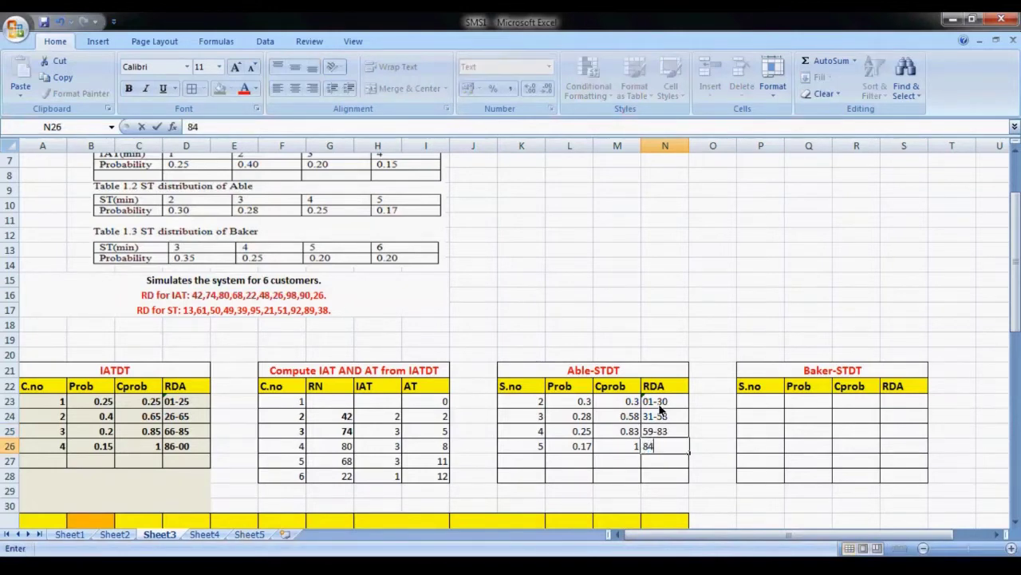
{"action": "type", "text": "-00"}
{"action": "left_click", "coordinate": [670, 463]}
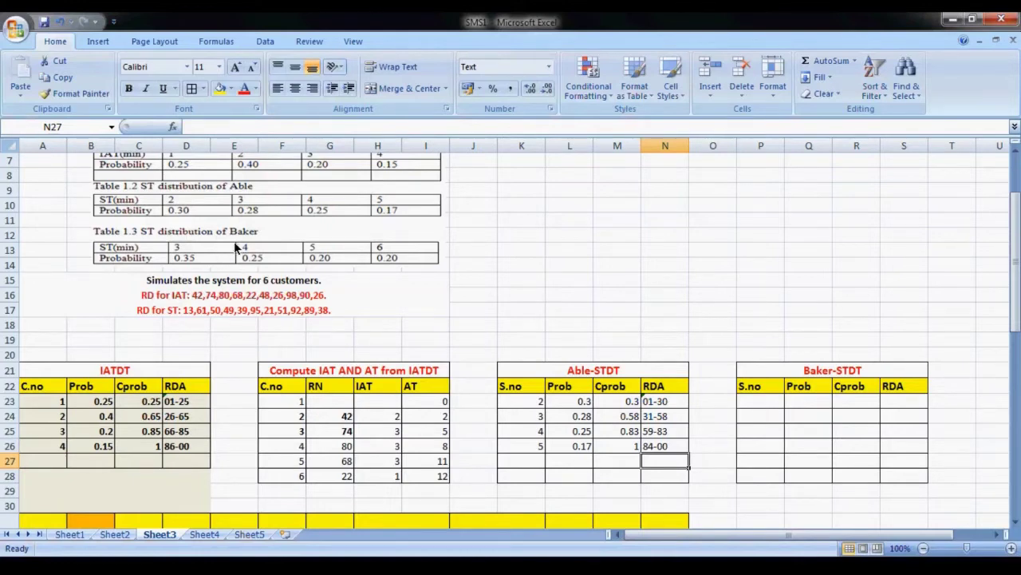
Enter Baker's service times 3, 4, 5 and 6 in the S.no column of the Baker-STDT table, P23:P26.
{"action": "left_click", "coordinate": [767, 400]}
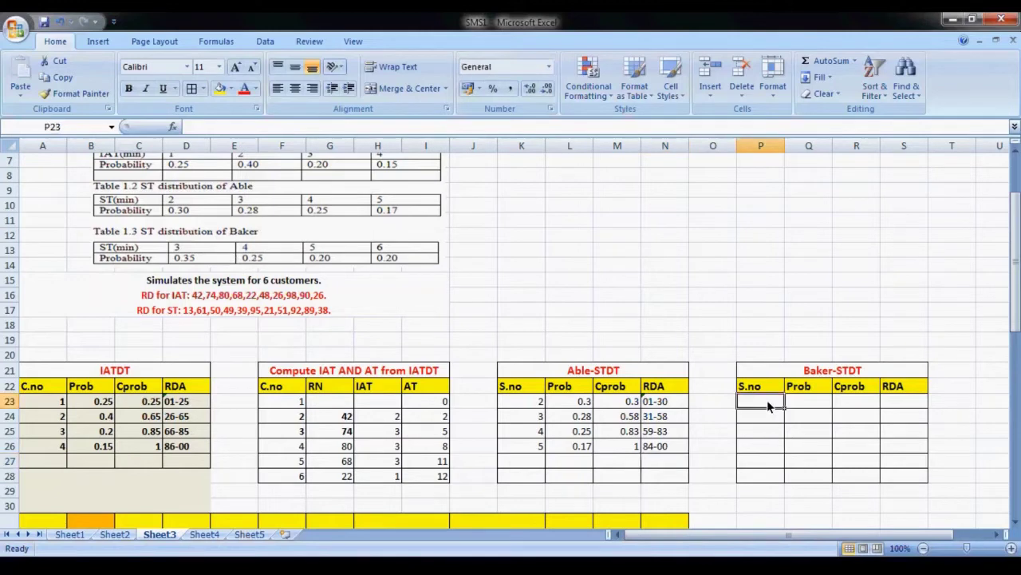
{"action": "type", "text": "3"}
{"action": "key", "text": "Return"}
{"action": "type", "text": "4"}
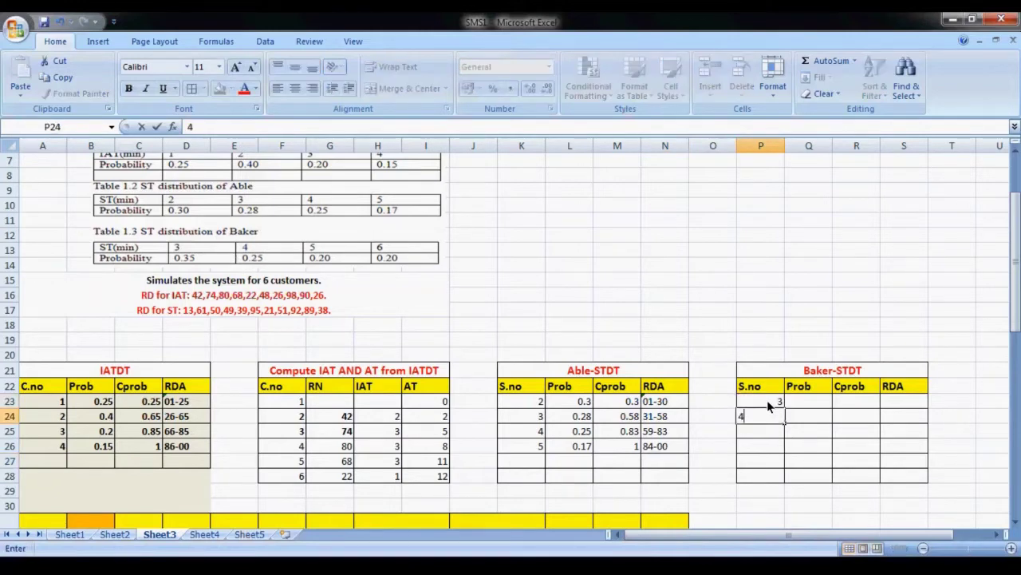
{"action": "key", "text": "Return"}
{"action": "type", "text": "5"}
{"action": "key", "text": "Return"}
{"action": "type", "text": "6"}
{"action": "key", "text": "Tab"}
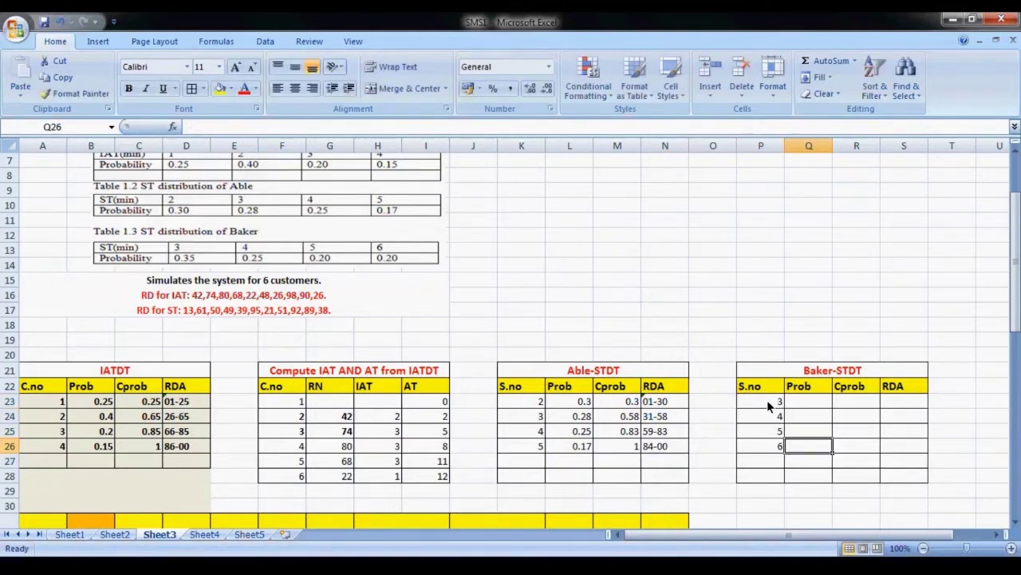
Enter the probabilities 0.35, 0.25, 0.20 and 0.20 in the Prob column of the Baker-STDT table, Q23:Q26.
{"action": "key", "text": "Up"}
{"action": "key", "text": "Up"}
{"action": "key", "text": "Up"}
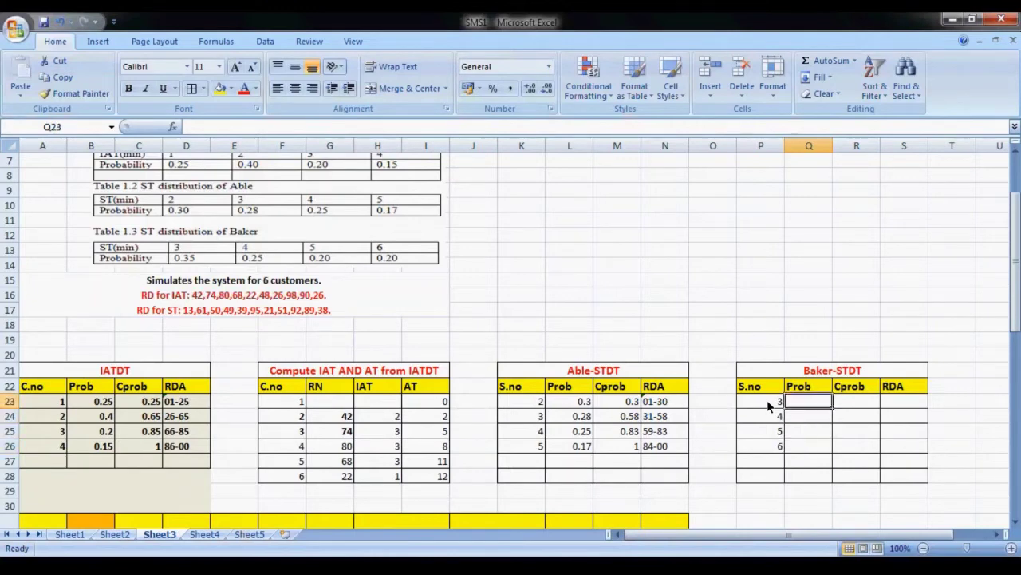
{"action": "type", "text": "0.35"}
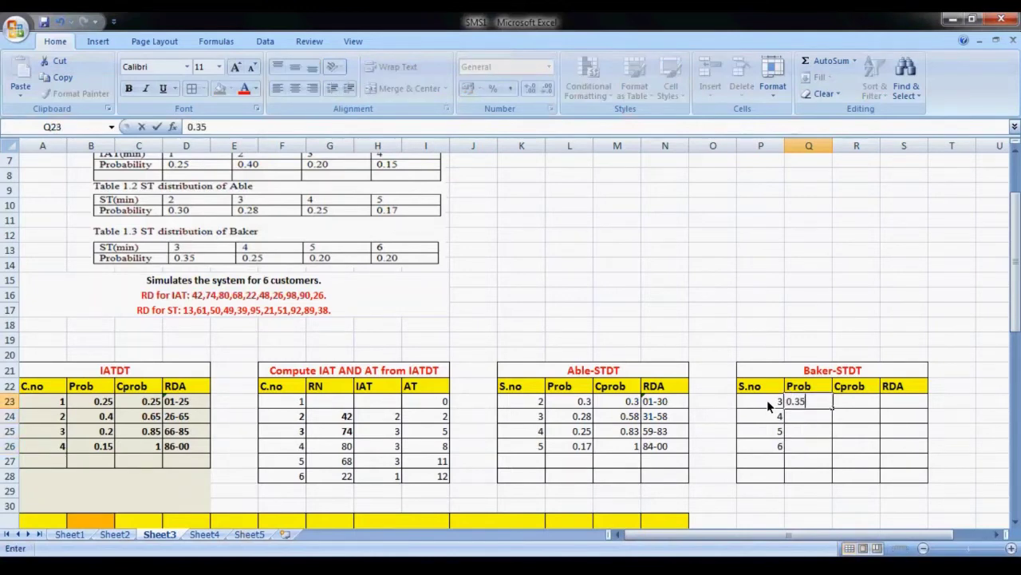
{"action": "key", "text": "Return"}
{"action": "type", "text": "0.25"}
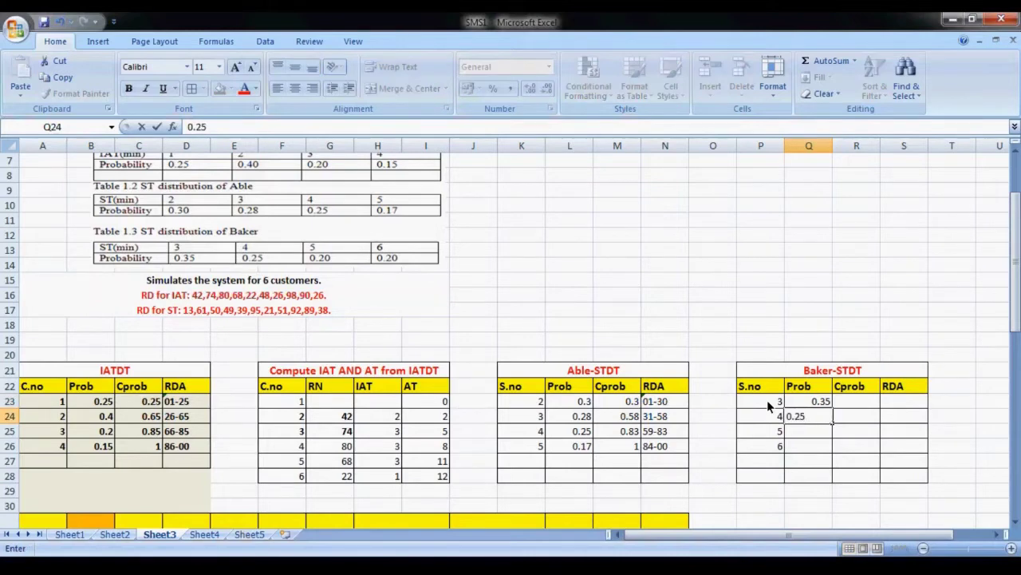
{"action": "key", "text": "Return"}
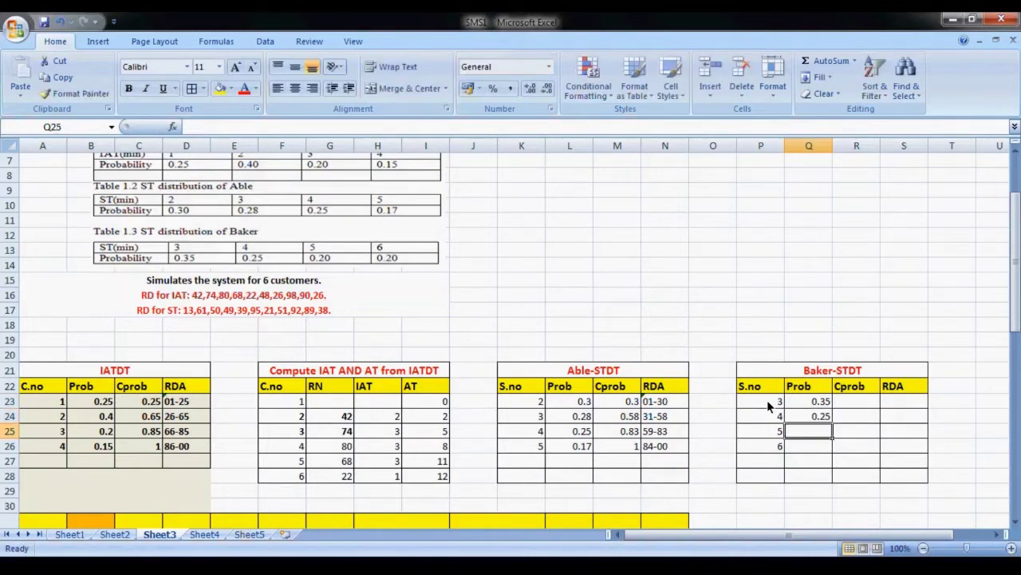
{"action": "type", "text": "0.20"}
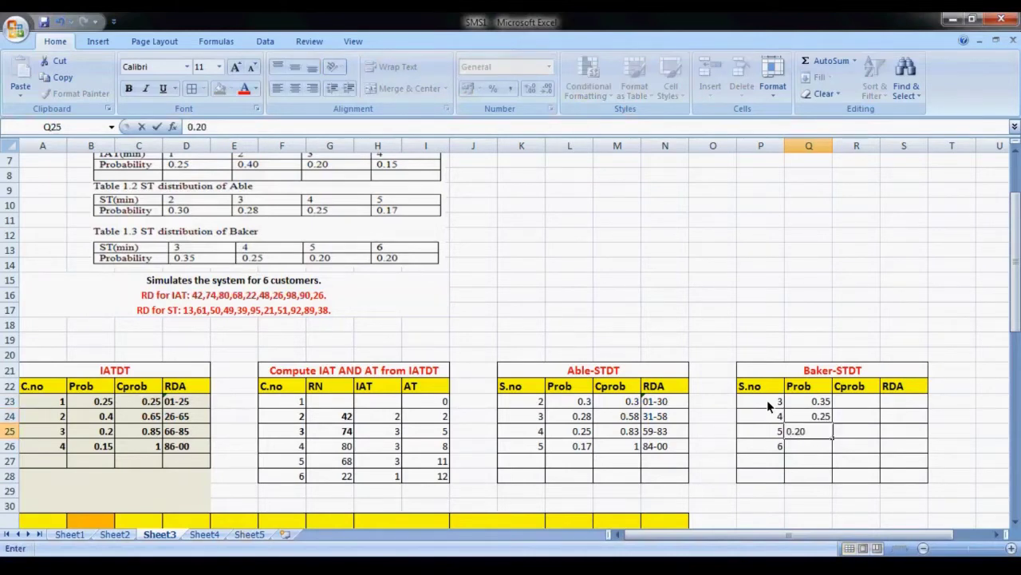
{"action": "key", "text": "Return"}
{"action": "type", "text": "0.20"}
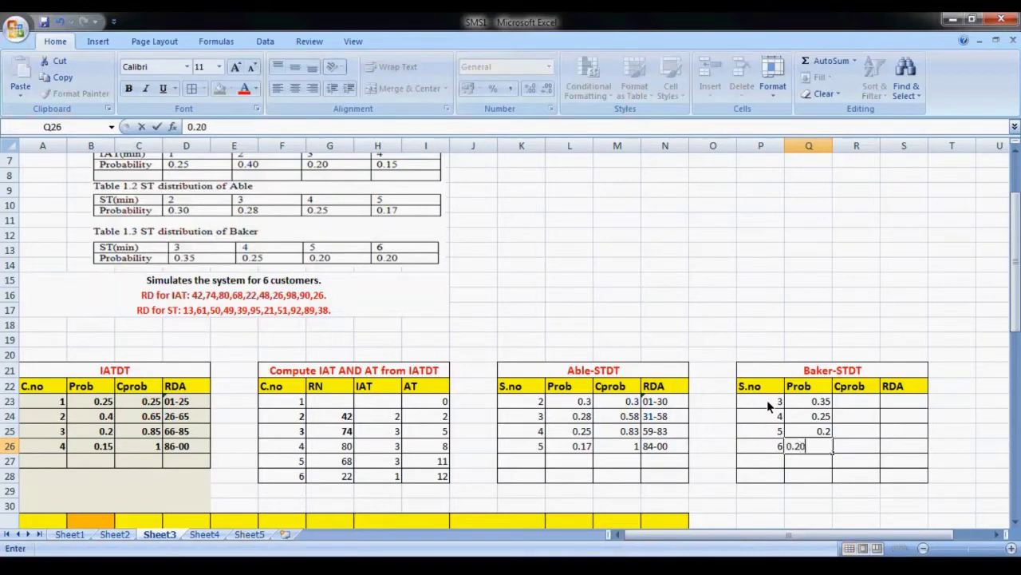
{"action": "key", "text": "Right"}
Enter the cumulative probabilities 0.35, 0.60, 0.80 and 1.00 in the Cprob column of the Baker-STDT table, R23:R26.
{"action": "key", "text": "Up"}
{"action": "key", "text": "Up"}
{"action": "key", "text": "Up"}
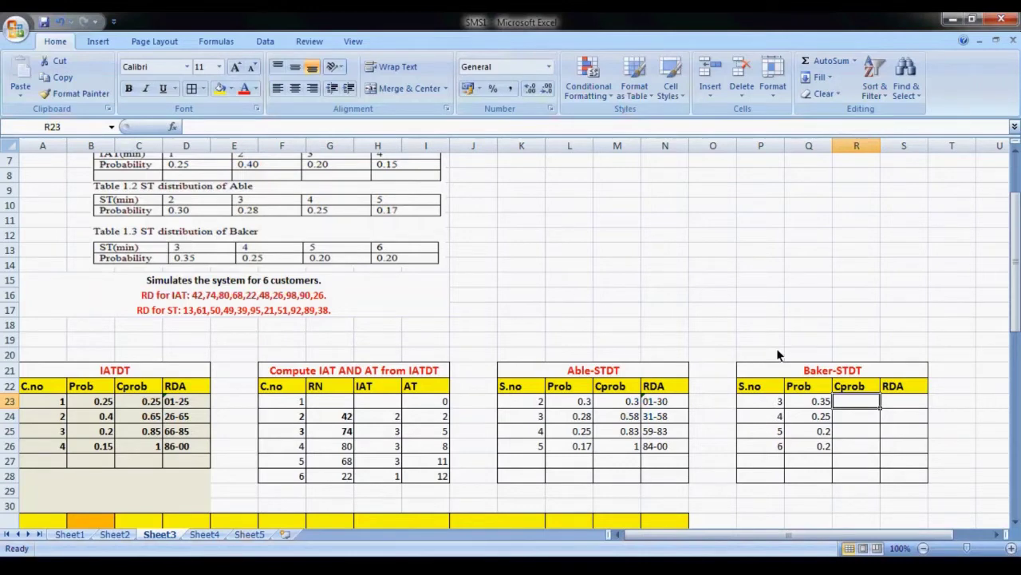
{"action": "type", "text": "0.3"}
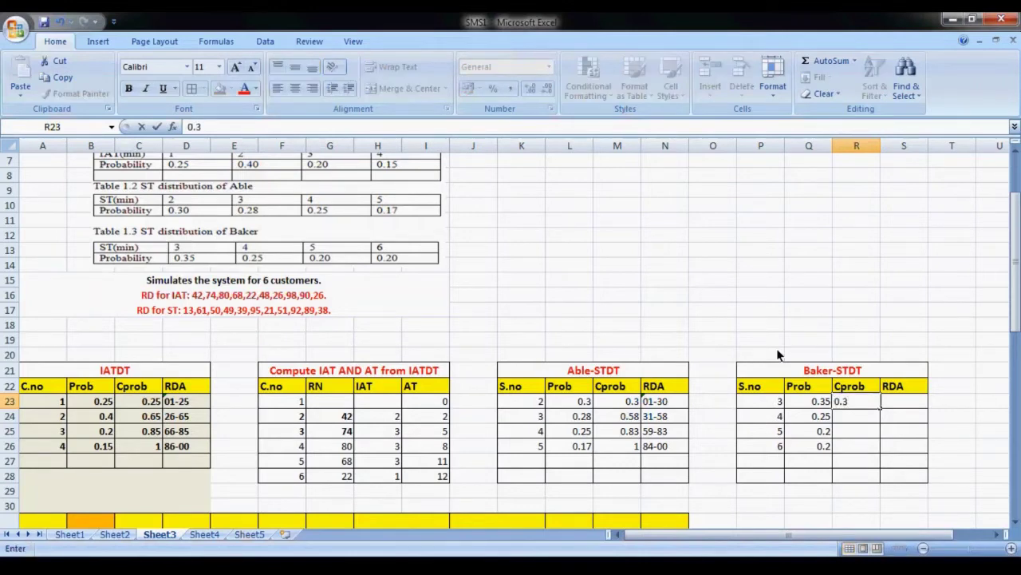
{"action": "type", "text": "5"}
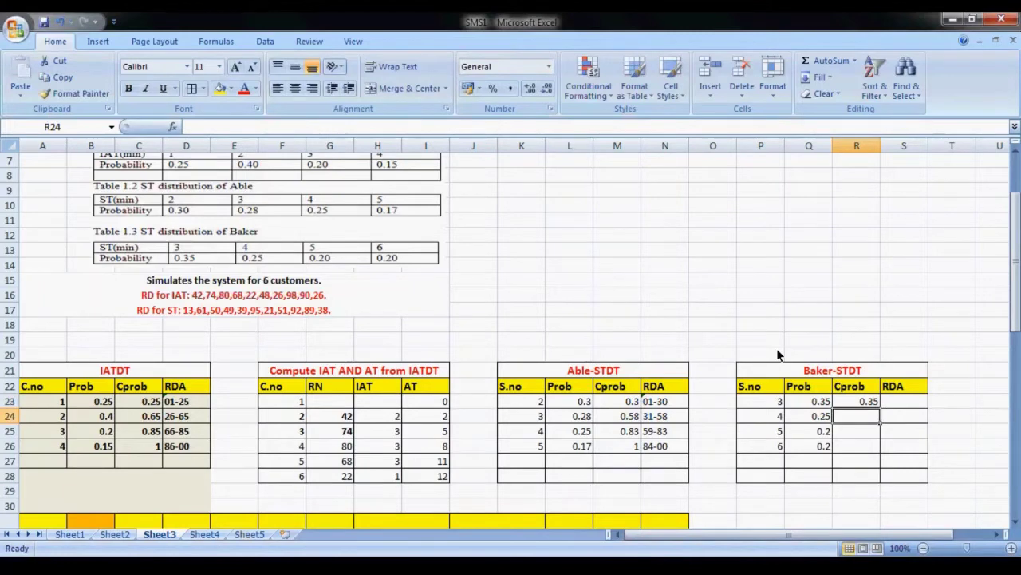
{"action": "type", "text": "0.60"}
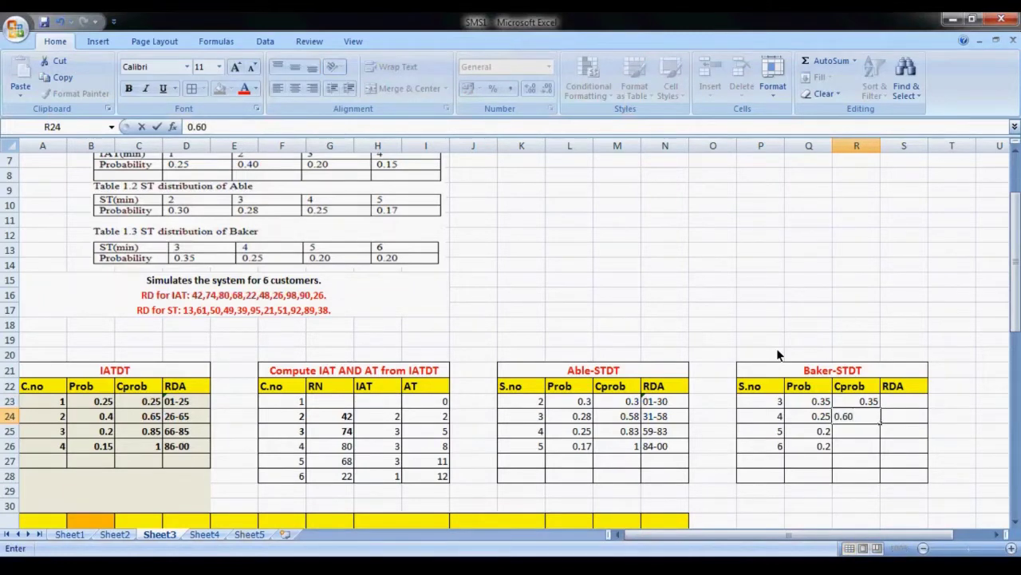
{"action": "key", "text": "Return"}
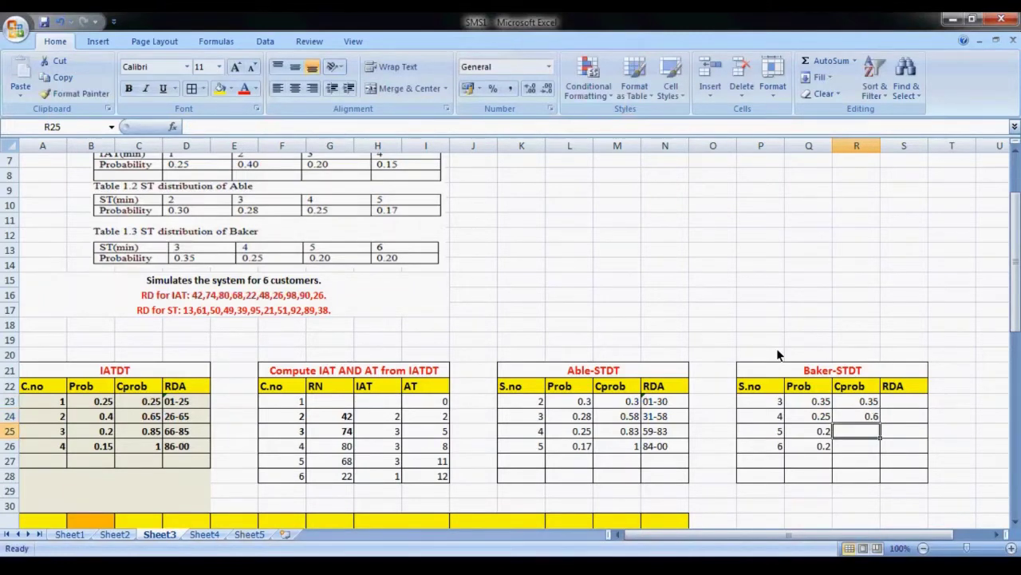
{"action": "type", "text": "0.80"}
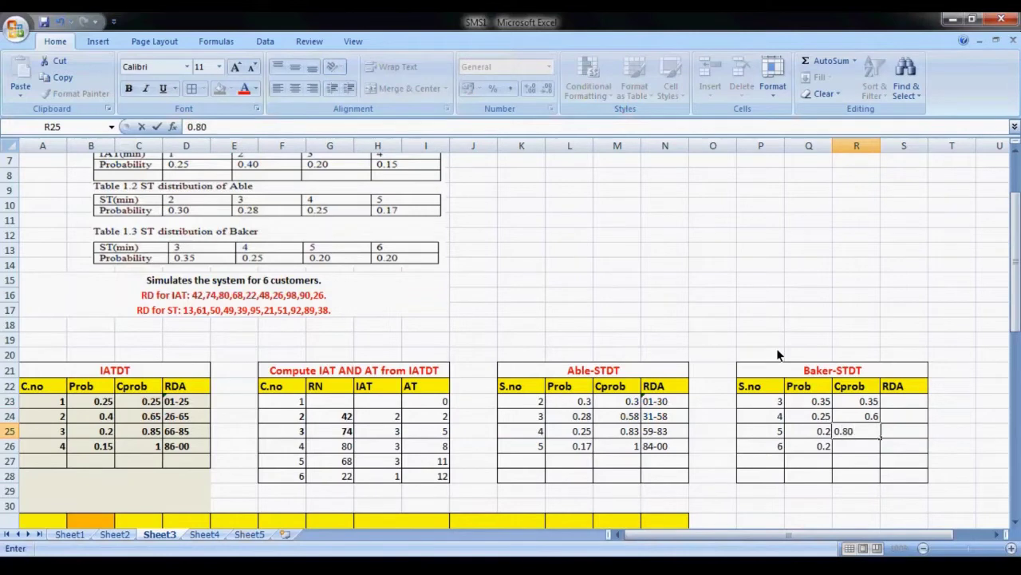
{"action": "key", "text": "Return"}
{"action": "type", "text": "1.00"}
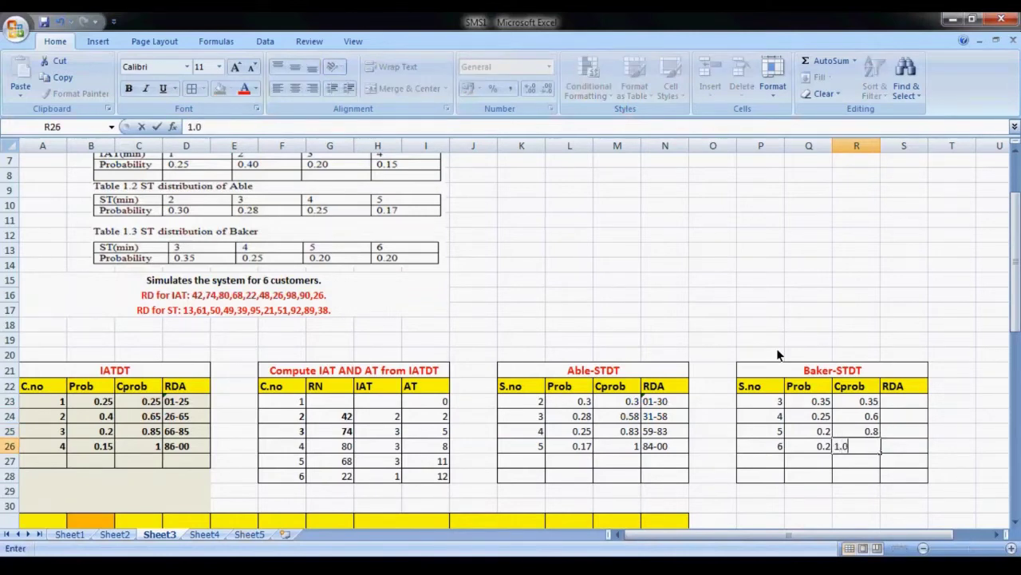
{"action": "key", "text": "Tab"}
Try to enter the random-digit range 01-35 for service time 3 in the Baker-STDT table's RDA column, S23.
{"action": "key", "text": "Up"}
{"action": "key", "text": "Up"}
{"action": "key", "text": "Up"}
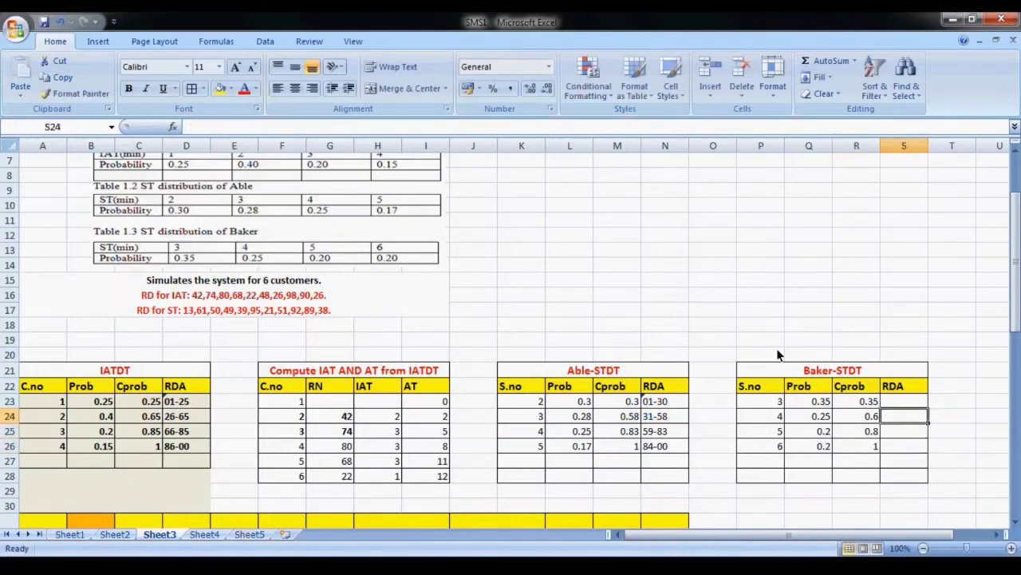
{"action": "type", "text": "01-"}
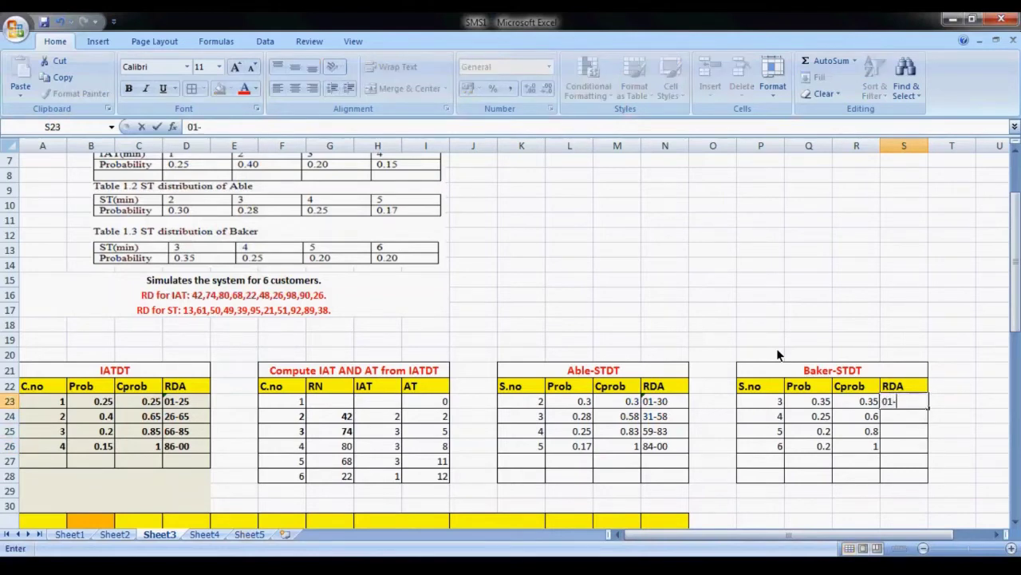
{"action": "type", "text": "35"}
{"action": "key", "text": "Return"}
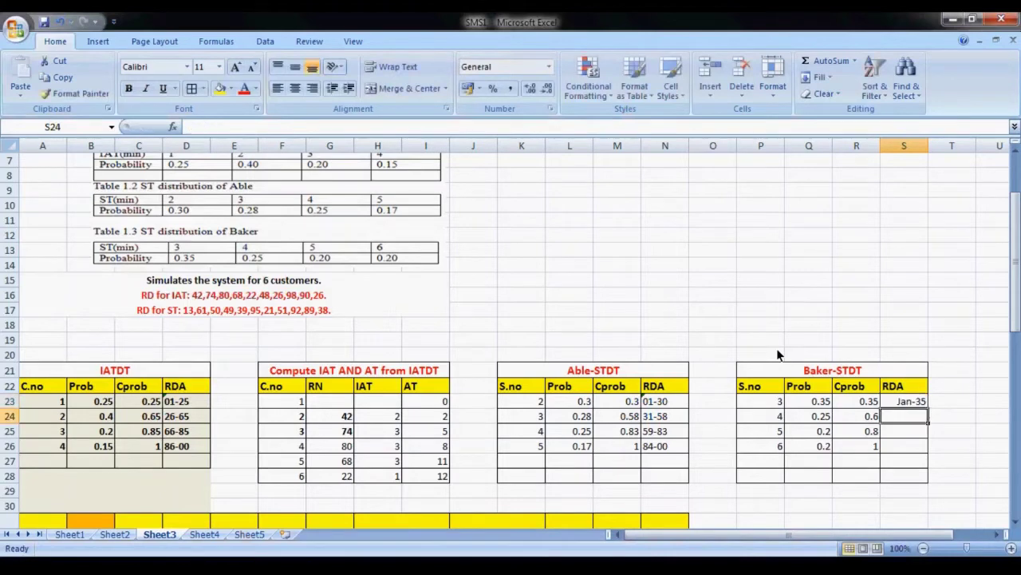
Format the whole of column S, which holds Baker's RDA ranges, with the Text number category.
{"action": "right_click", "coordinate": [889, 146]}
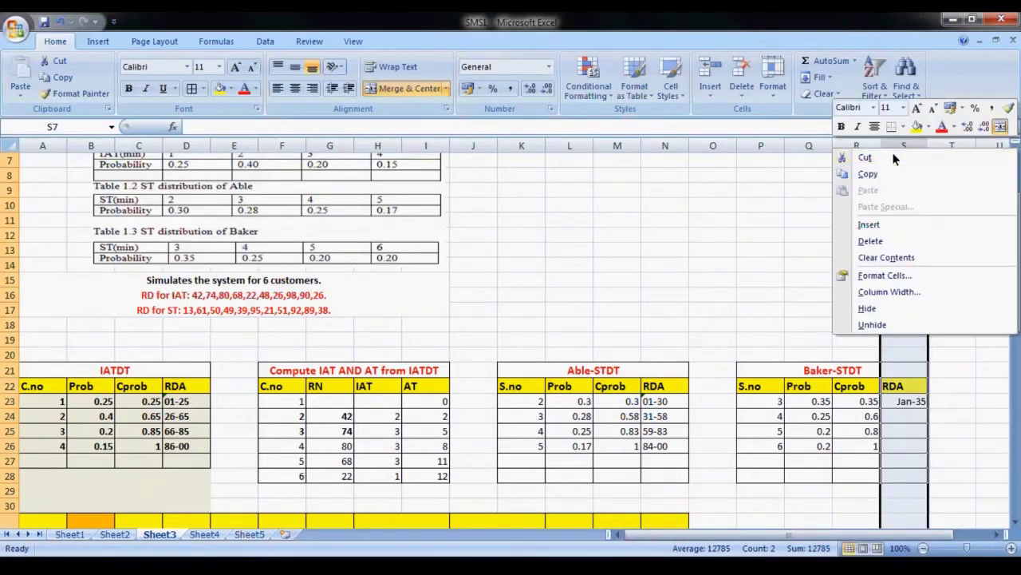
{"action": "left_click", "coordinate": [883, 275]}
{"action": "left_click", "coordinate": [648, 250]}
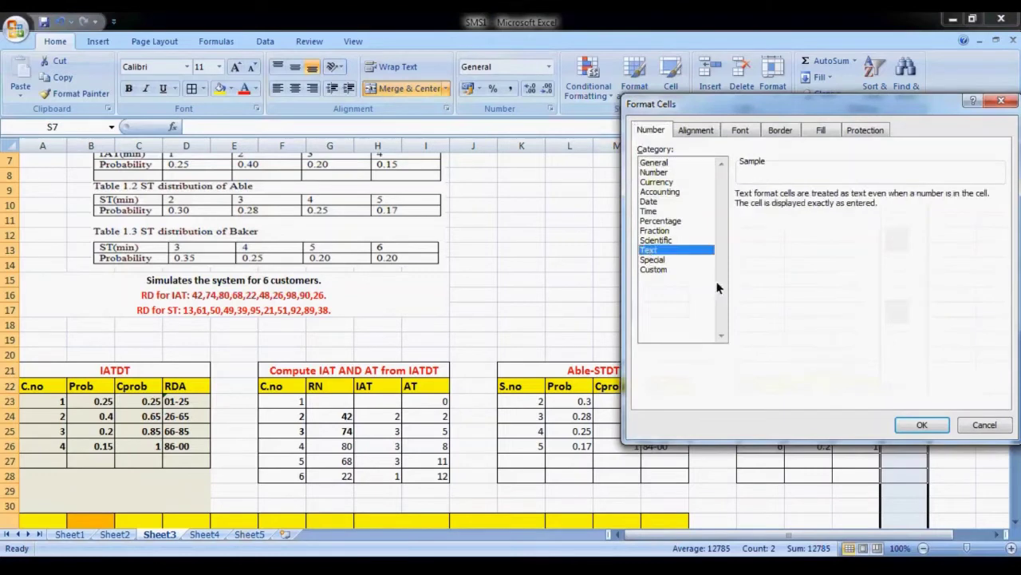
{"action": "left_click", "coordinate": [921, 425]}
Enter the random-digit ranges 01-35, 36-60, 61-80 and 81-00 in Baker's RDA column, S23:S26.
{"action": "left_click", "coordinate": [896, 404]}
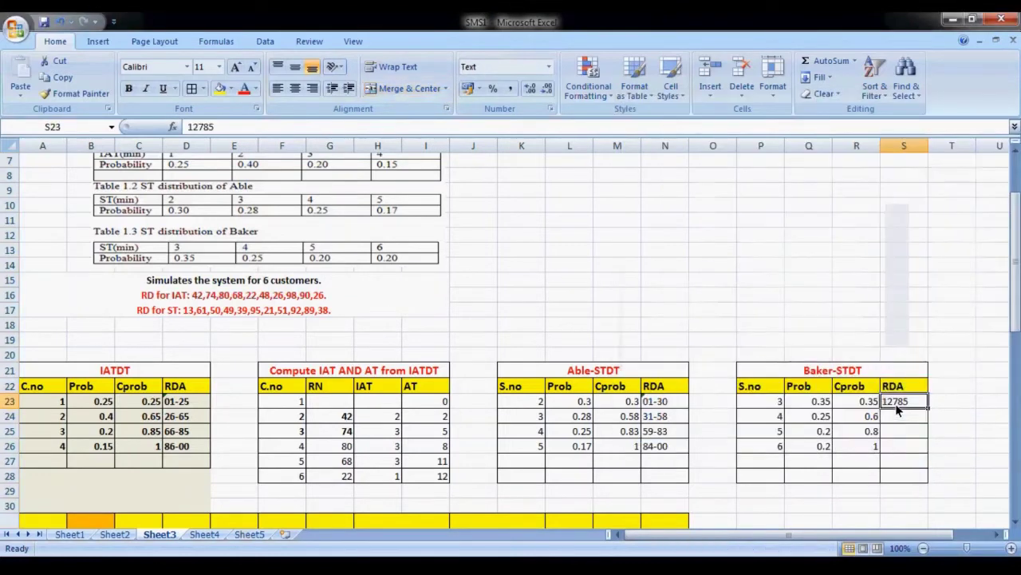
{"action": "type", "text": "01-35"}
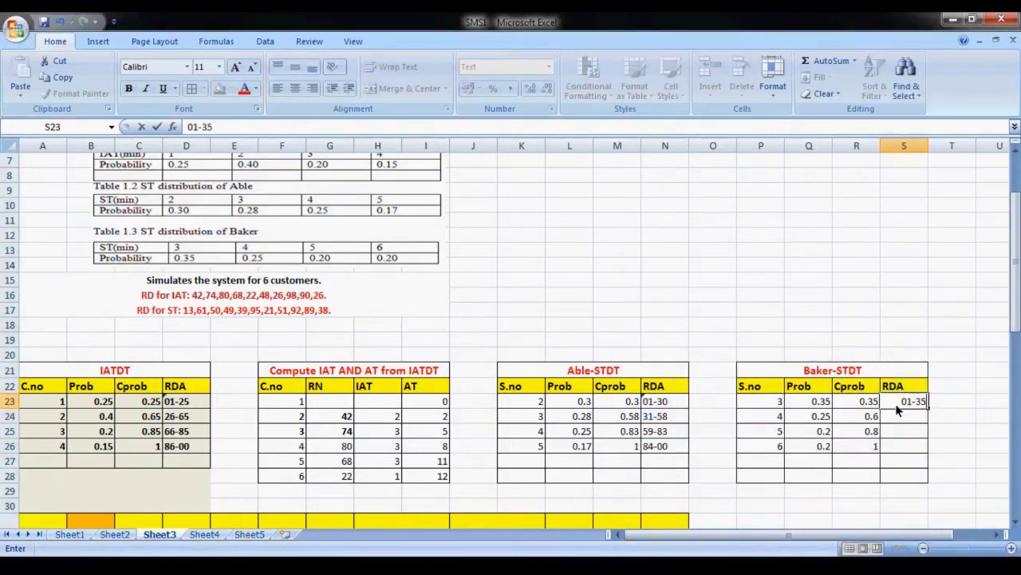
{"action": "key", "text": "Return"}
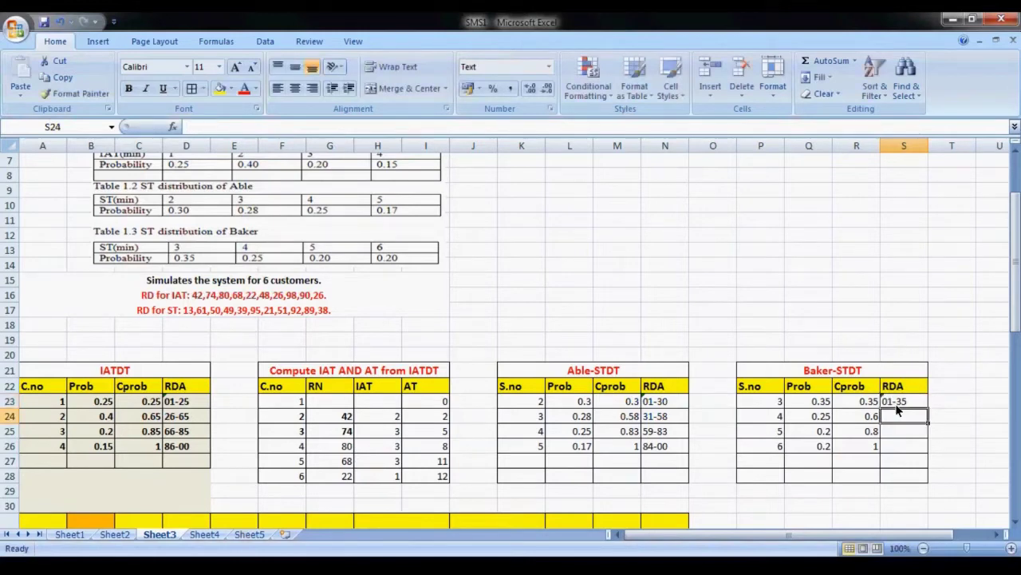
{"action": "type", "text": "36-"}
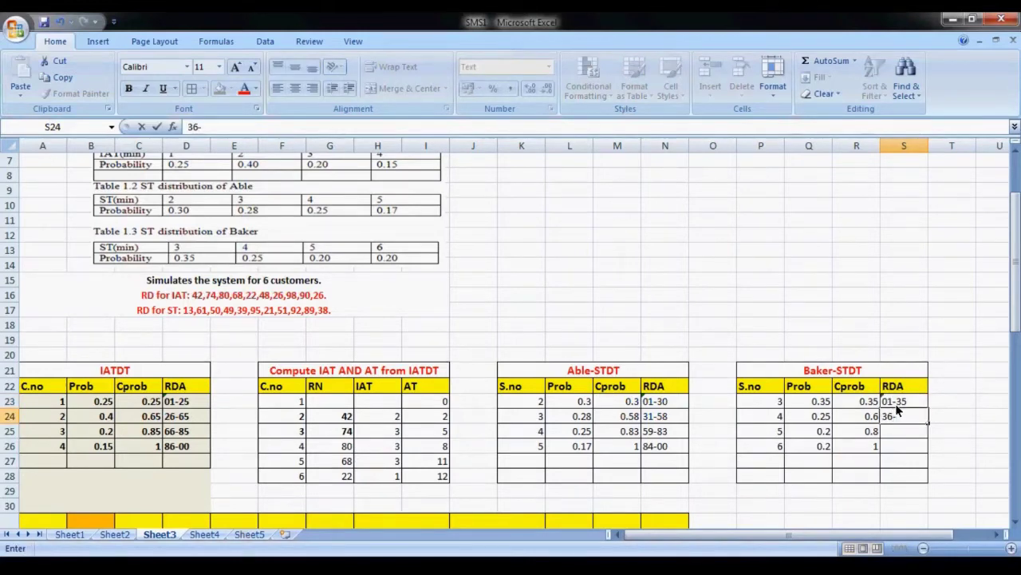
{"action": "type", "text": "60"}
{"action": "key", "text": "Return"}
{"action": "type", "text": "61-"}
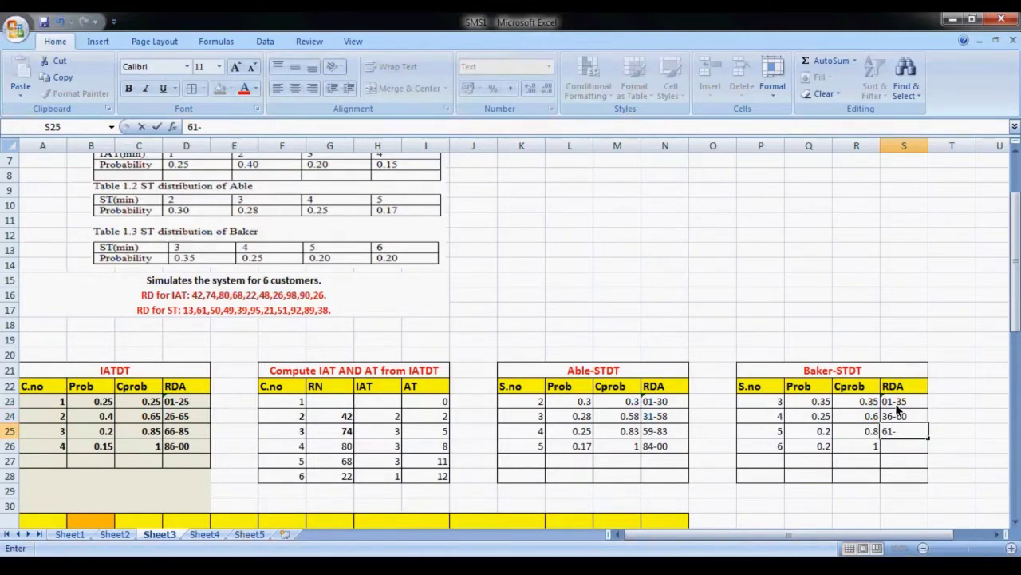
{"action": "type", "text": "80"}
{"action": "key", "text": "Return"}
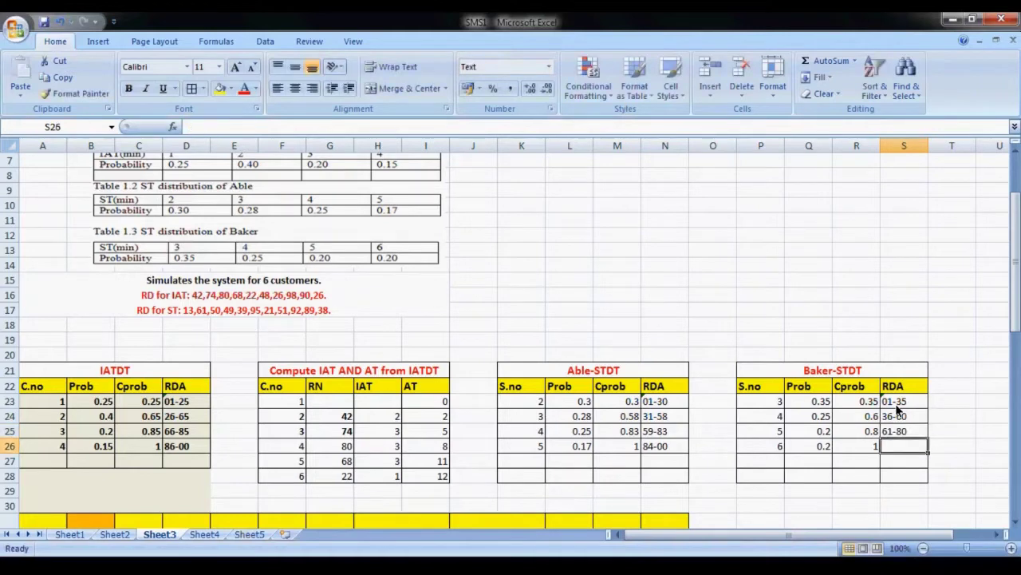
{"action": "type", "text": "81-"}
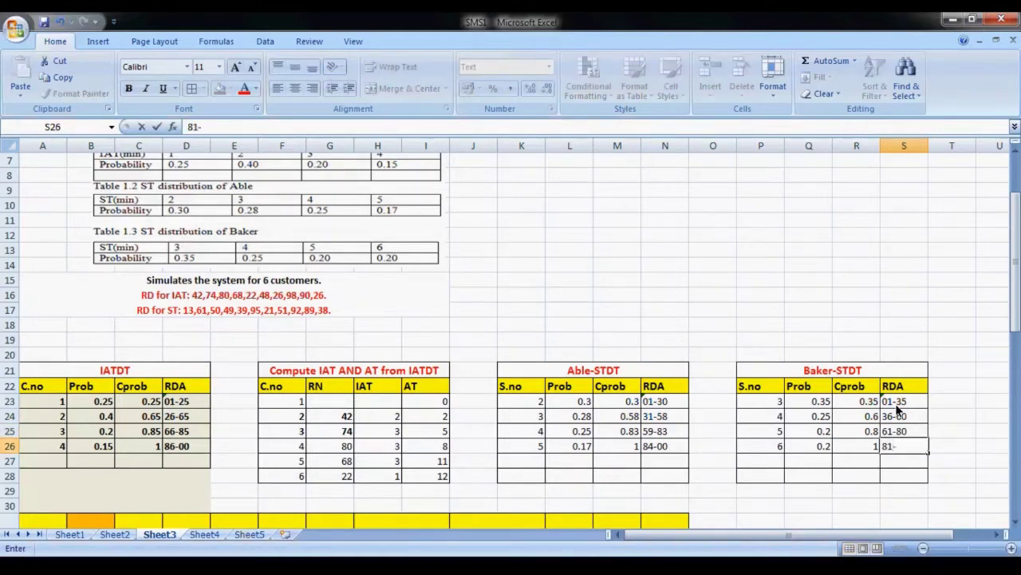
{"action": "type", "text": "00"}
Enter the customer numbers 1 to 6 in the c.no column of the main simulation table, A34:A39.
{"action": "scroll", "coordinate": [863, 435], "scroll_direction": "down", "scroll_amount": 3}
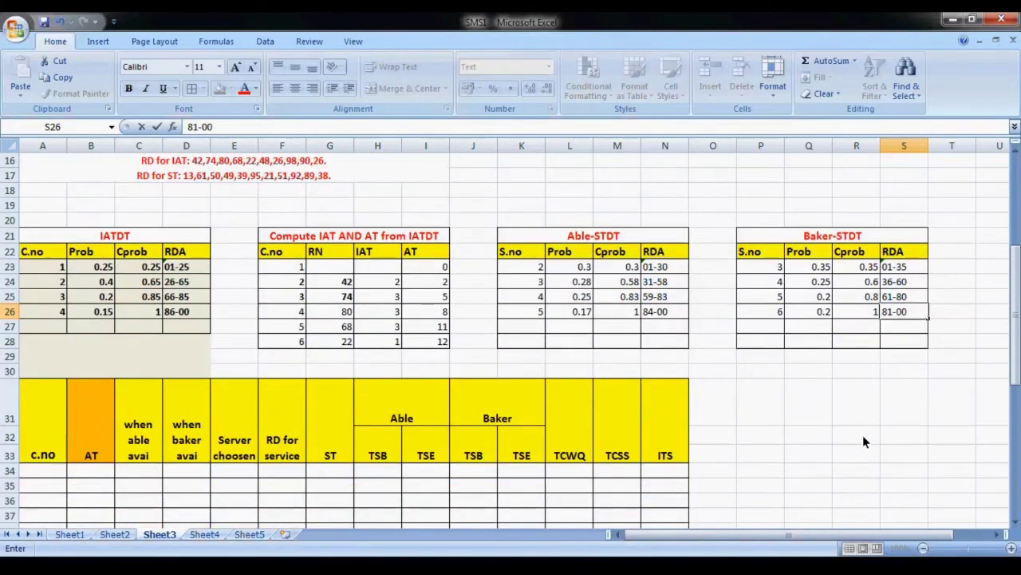
{"action": "scroll", "coordinate": [863, 435], "scroll_direction": "up", "scroll_amount": 2}
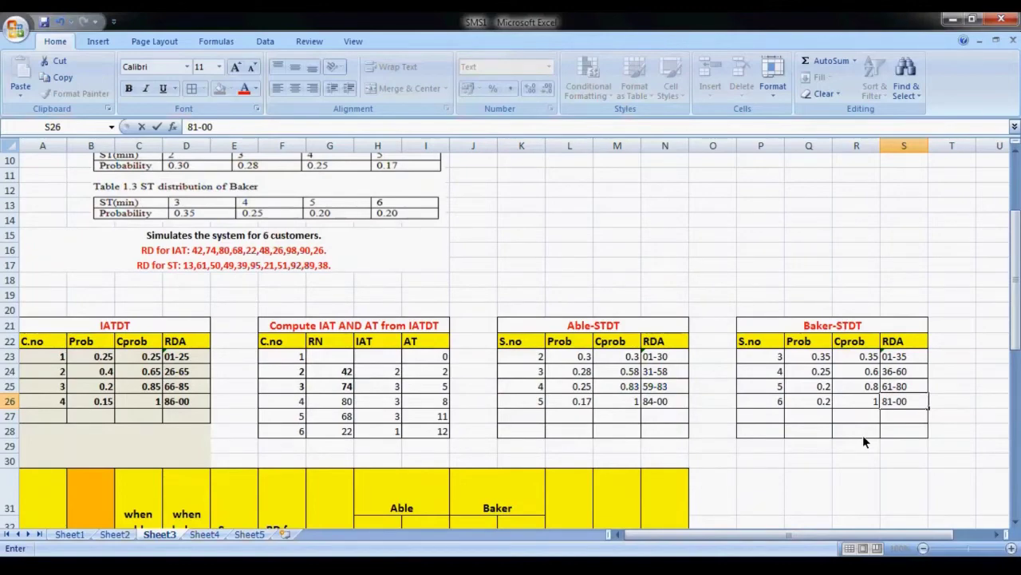
{"action": "scroll", "coordinate": [863, 435], "scroll_direction": "down", "scroll_amount": 4}
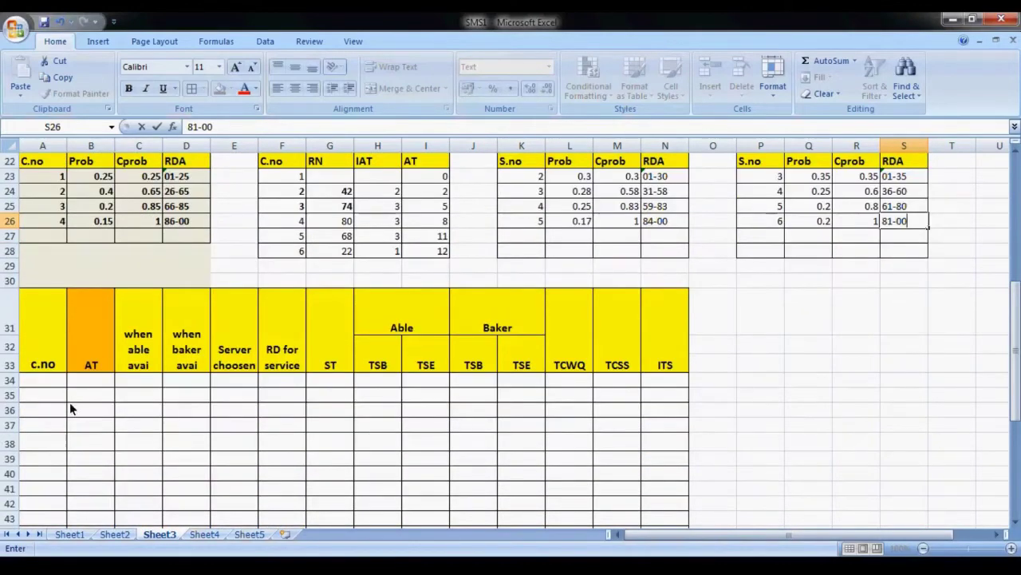
{"action": "left_click", "coordinate": [51, 385]}
{"action": "type", "text": "1"}
{"action": "key", "text": "Return"}
{"action": "type", "text": "2"}
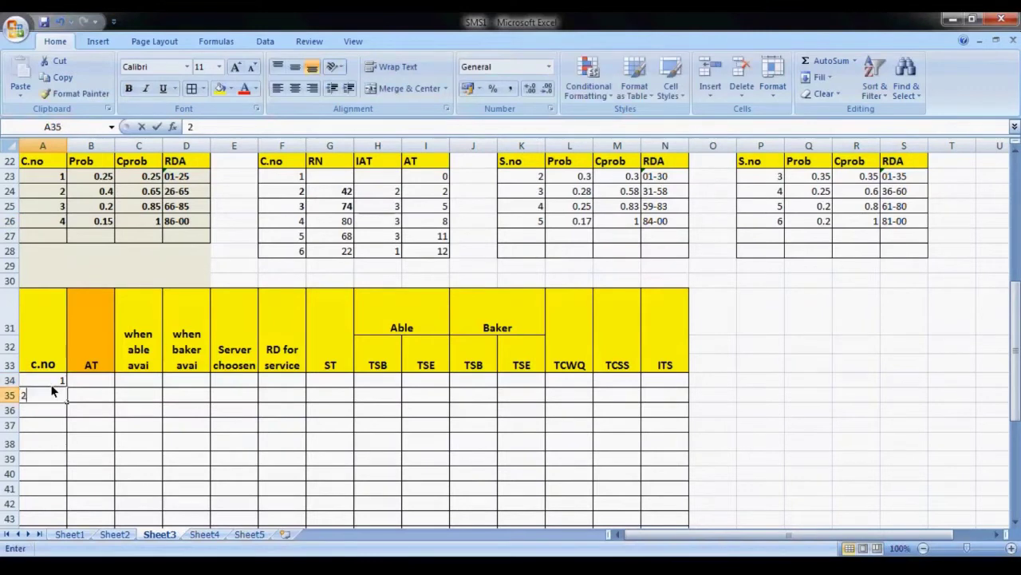
{"action": "key", "text": "Return"}
{"action": "type", "text": "3"}
{"action": "key", "text": "Return"}
{"action": "type", "text": "4"}
{"action": "key", "text": "Return"}
{"action": "type", "text": "5"}
{"action": "key", "text": "Return"}
{"action": "type", "text": "6"}
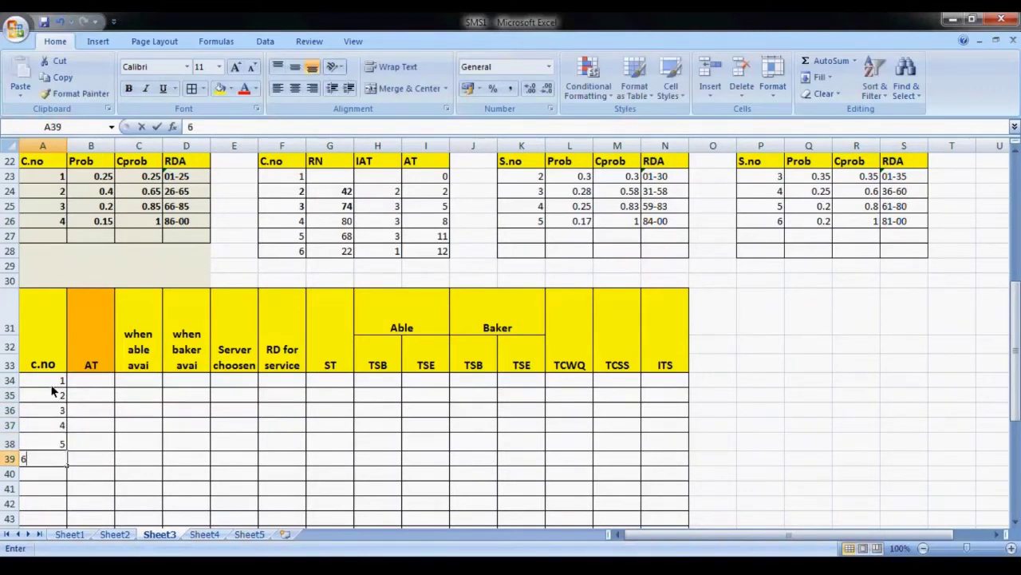
{"action": "key", "text": "Tab"}
Copy the computed arrival times 0, 2, 5, 8, 11 and 12 into the simulation table's AT column, B34:B39, and check them against I23:I28.
{"action": "key", "text": "Up"}
{"action": "key", "text": "Up"}
{"action": "key", "text": "Up"}
{"action": "key", "text": "Up"}
{"action": "key", "text": "Up"}
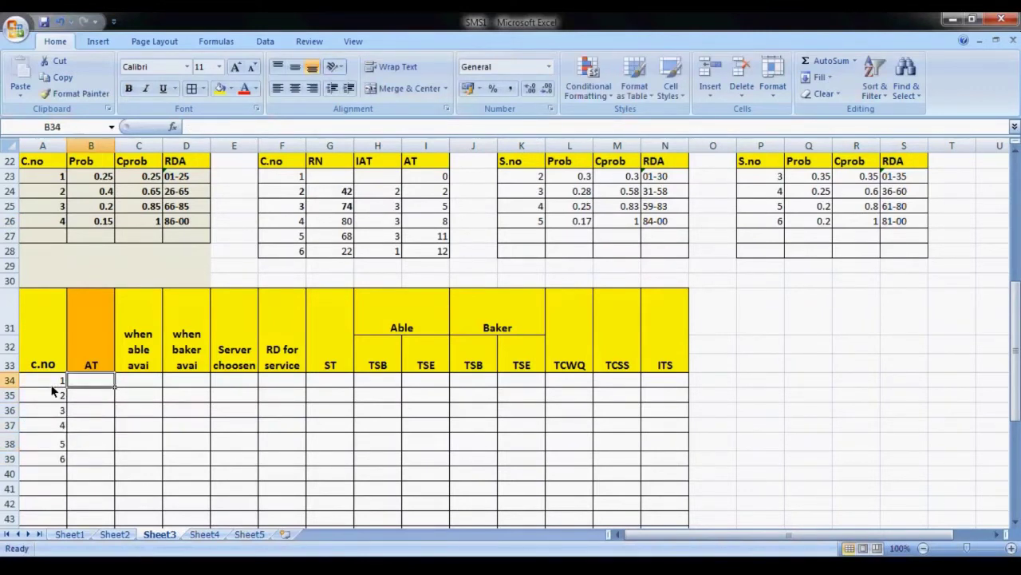
{"action": "left_click", "coordinate": [424, 186]}
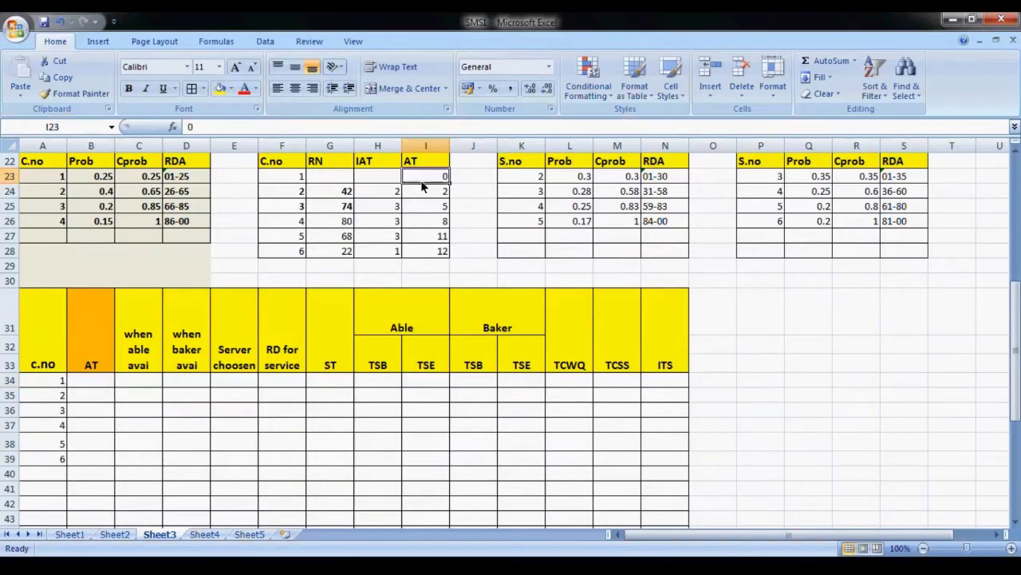
{"action": "left_click", "coordinate": [102, 387]}
{"action": "type", "text": "0"}
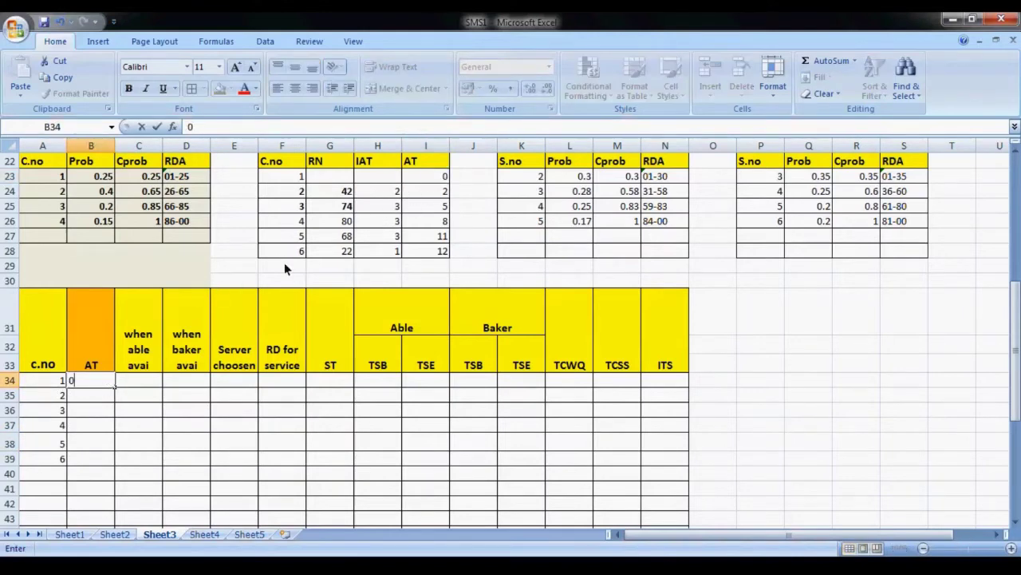
{"action": "left_click", "coordinate": [444, 196]}
{"action": "left_click", "coordinate": [98, 397]}
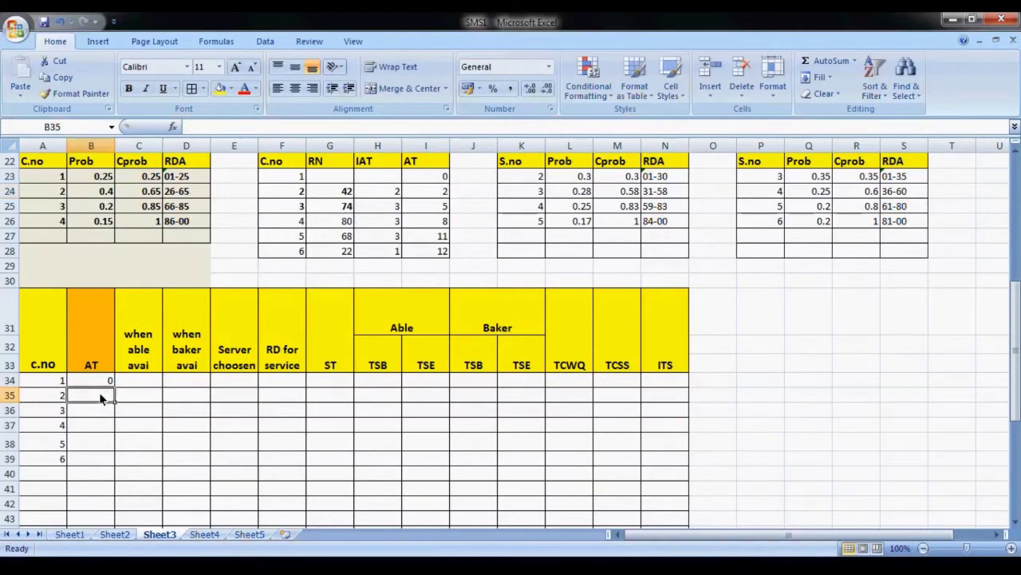
{"action": "type", "text": "2"}
{"action": "left_click", "coordinate": [435, 209]}
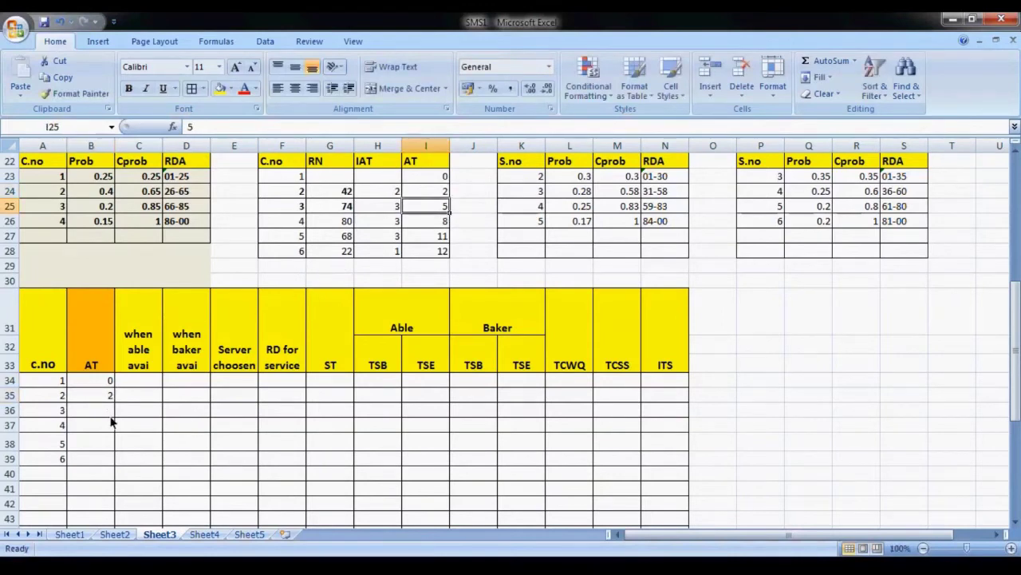
{"action": "left_click", "coordinate": [111, 413]}
{"action": "type", "text": "5"}
{"action": "left_click", "coordinate": [441, 221]}
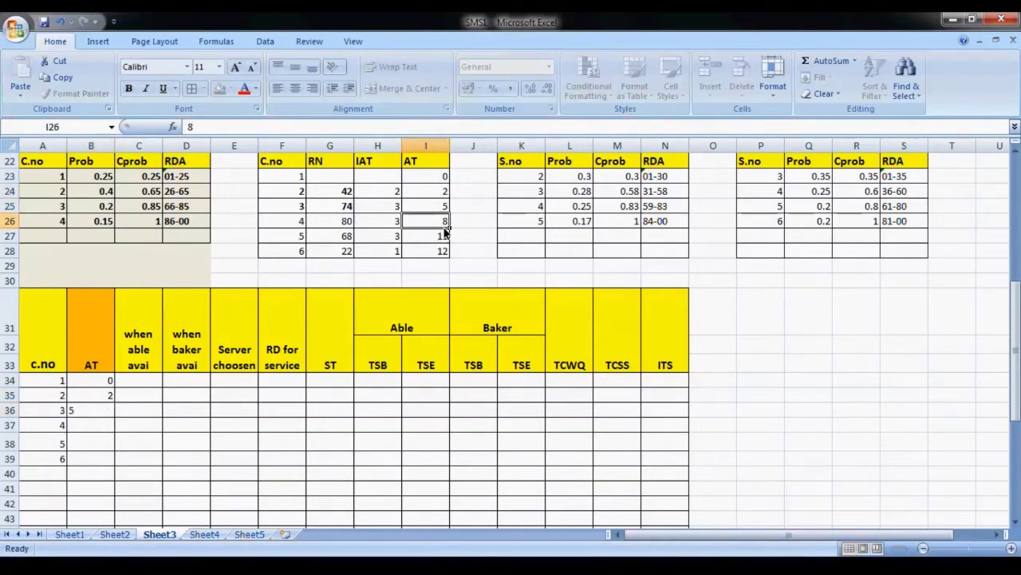
{"action": "left_click", "coordinate": [102, 429]}
{"action": "type", "text": "8"}
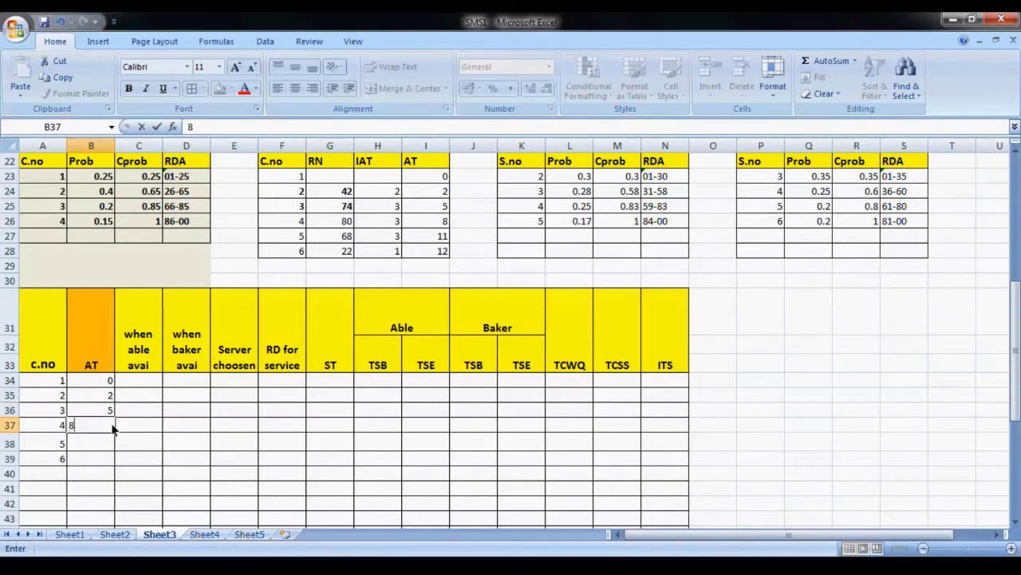
{"action": "left_click", "coordinate": [412, 239]}
{"action": "left_click", "coordinate": [100, 443]}
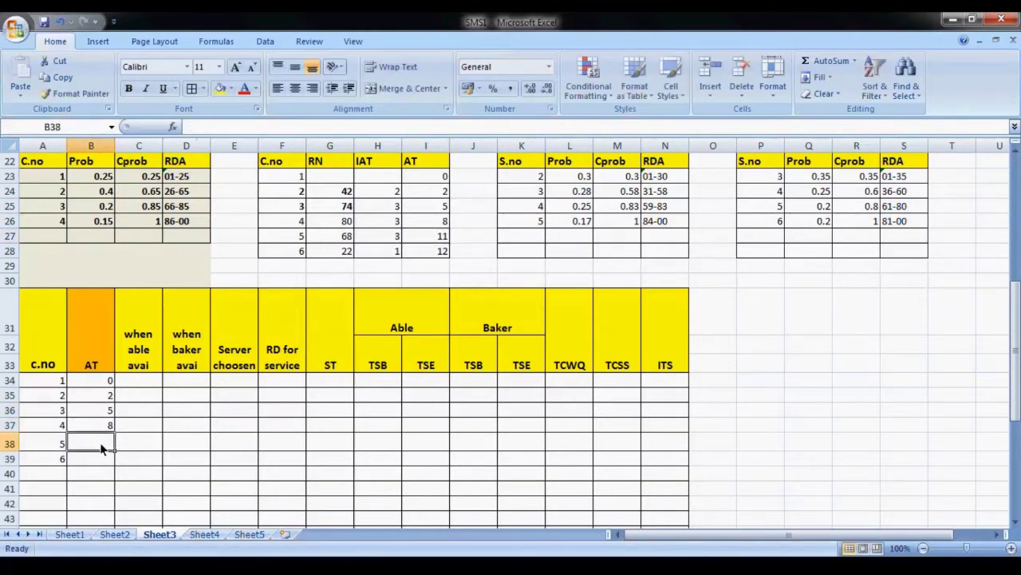
{"action": "type", "text": "11"}
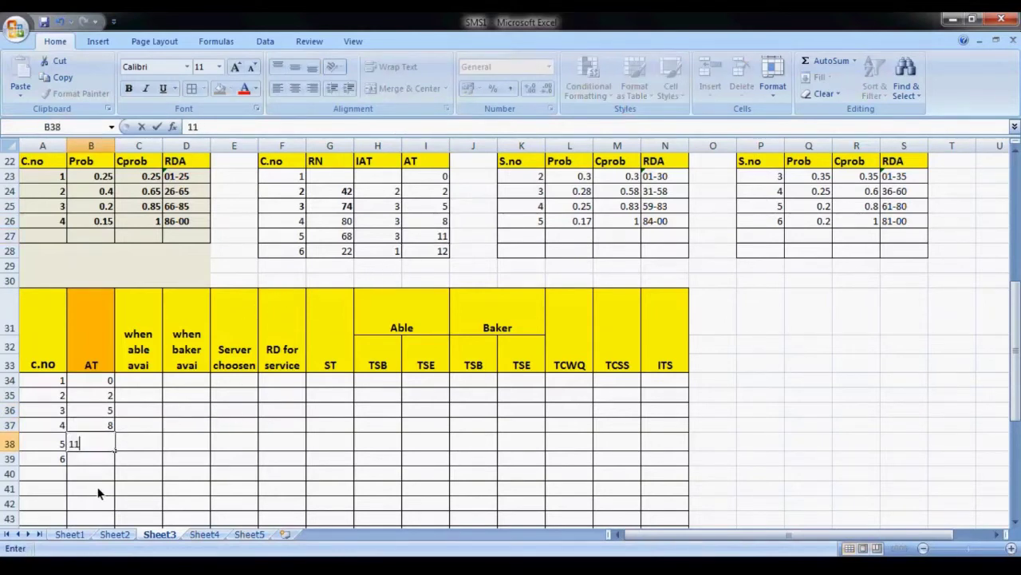
{"action": "left_click", "coordinate": [98, 461]}
{"action": "type", "text": "12"}
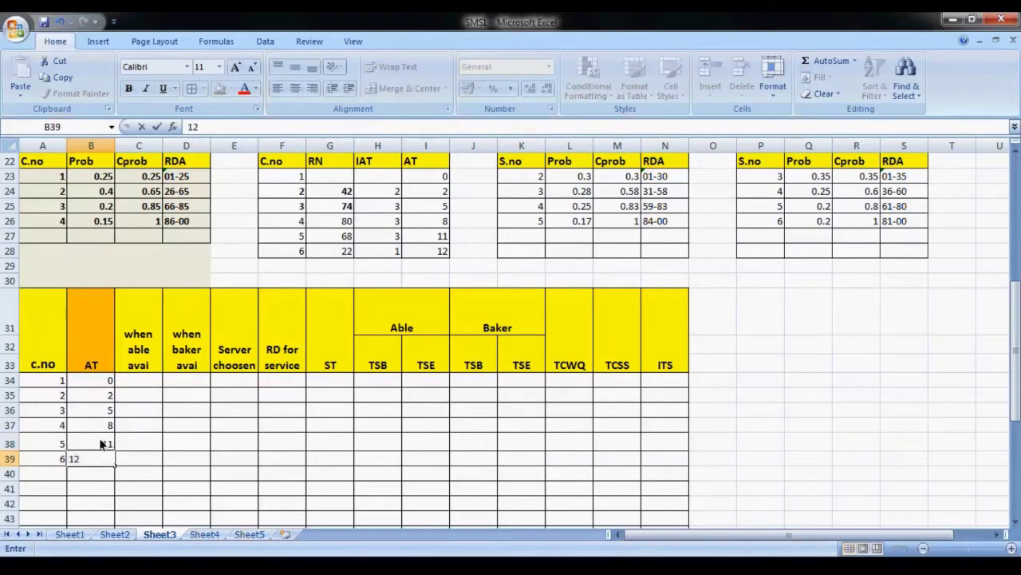
{"action": "key", "text": "Return"}
{"action": "left_click_drag", "start_coordinate": [94, 381], "coordinate": [97, 461]}
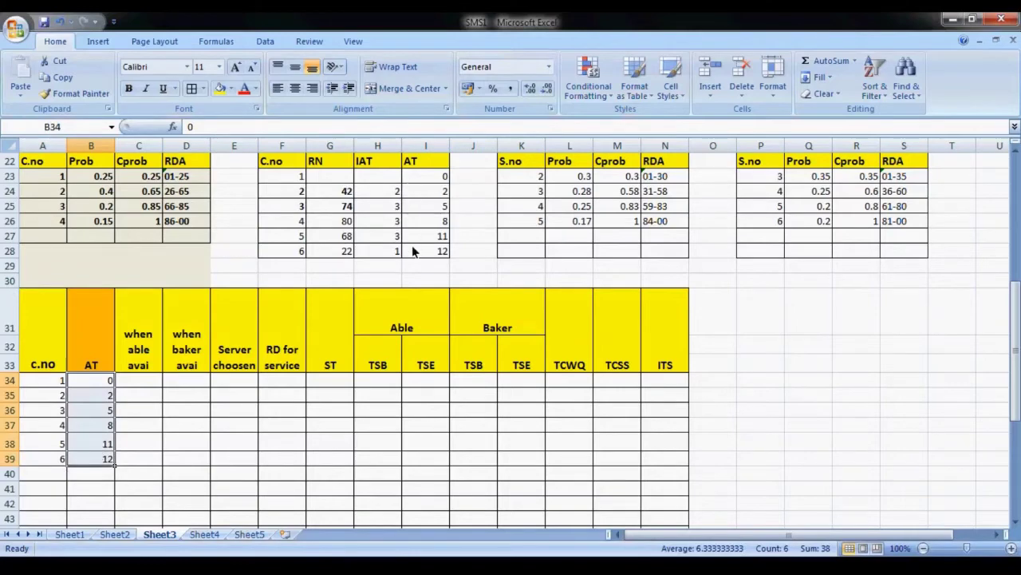
{"action": "scroll", "coordinate": [412, 245], "scroll_direction": "up", "scroll_amount": 1}
{"action": "left_click_drag", "start_coordinate": [414, 227], "coordinate": [427, 291]}
{"action": "scroll", "coordinate": [280, 399], "scroll_direction": "down", "scroll_amount": 1}
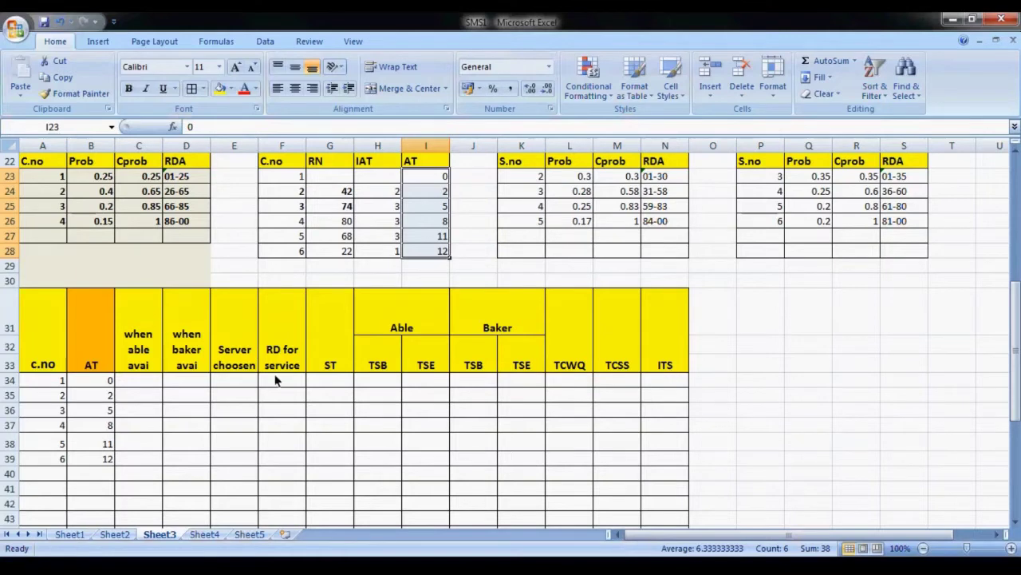
Enter 0 as the time when Able and when Baker become available for customer 1, in C34 and D34.
{"action": "left_click", "coordinate": [140, 381]}
{"action": "type", "text": "0"}
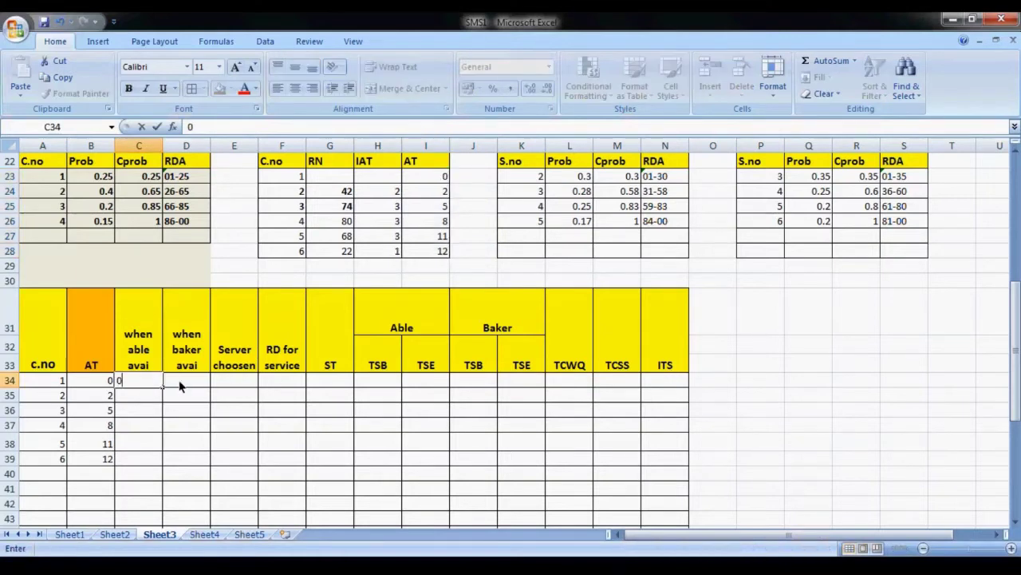
{"action": "key", "text": "Tab"}
{"action": "type", "text": "0"}
Check the problem statement's rule for idle servers and enter Able as customer 1's chosen server in E34.
{"action": "left_click", "coordinate": [222, 385]}
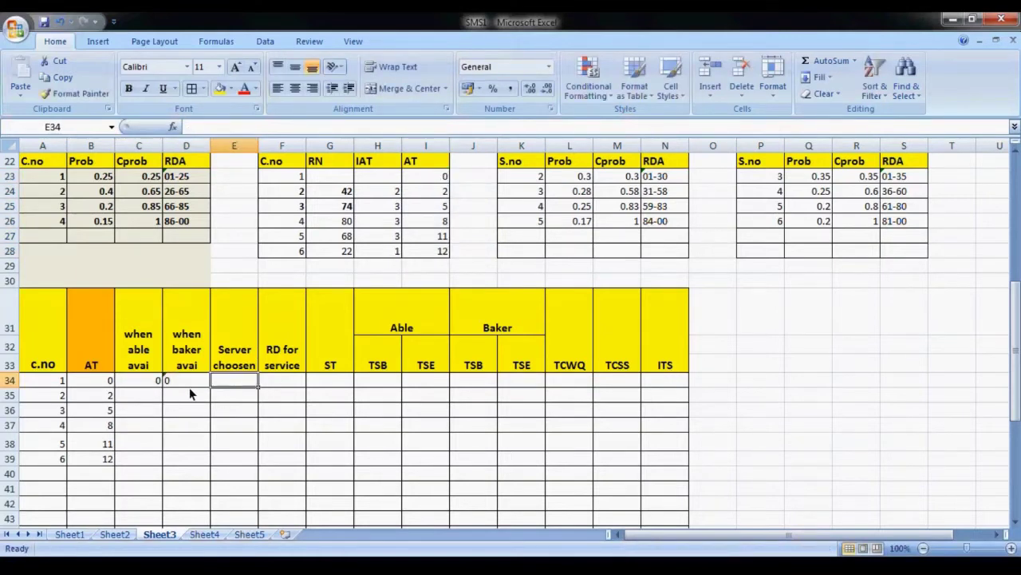
{"action": "scroll", "coordinate": [183, 387], "scroll_direction": "up", "scroll_amount": 7}
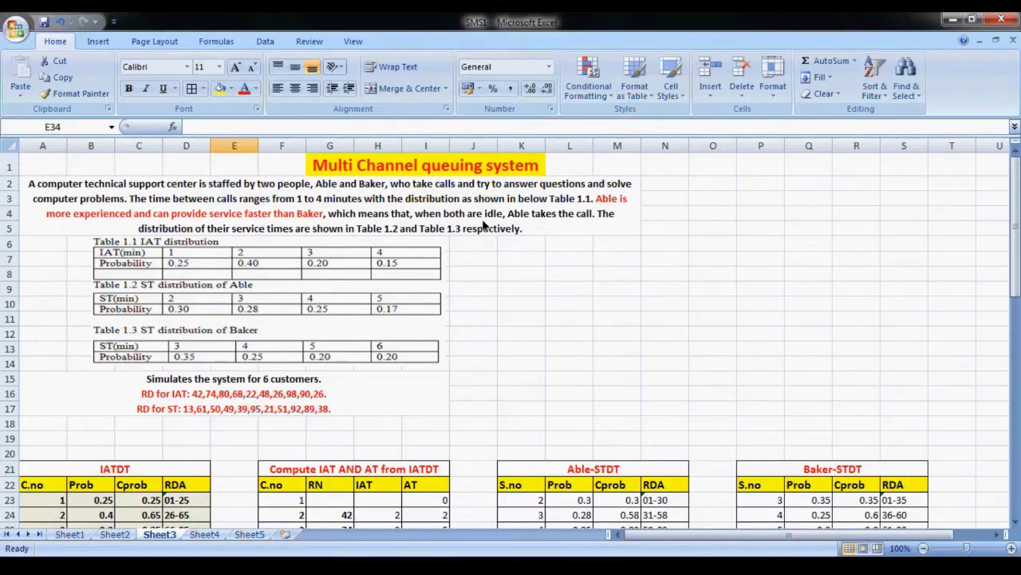
{"action": "scroll", "coordinate": [482, 222], "scroll_direction": "down", "scroll_amount": 8}
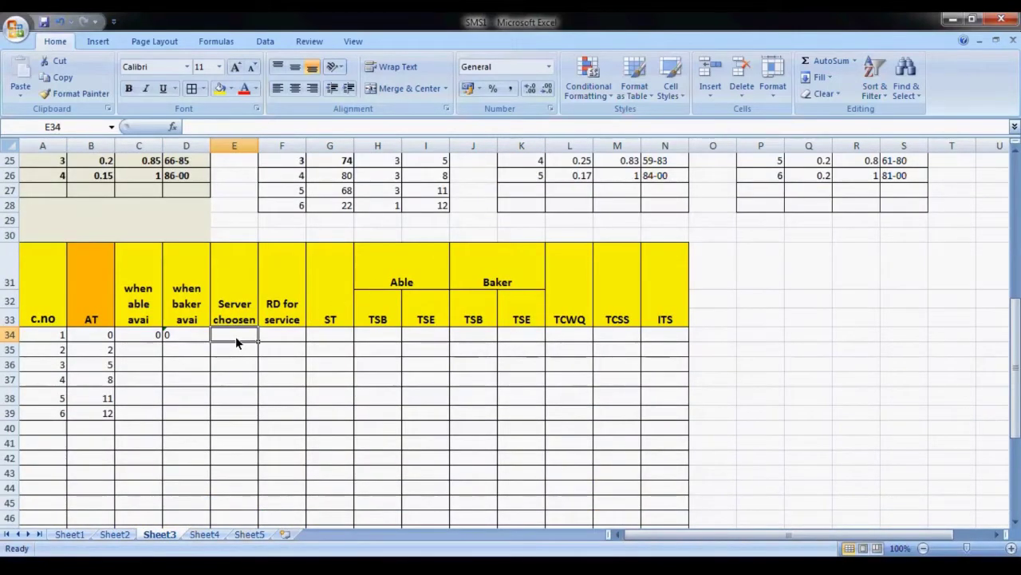
{"action": "type", "text": "Able"}
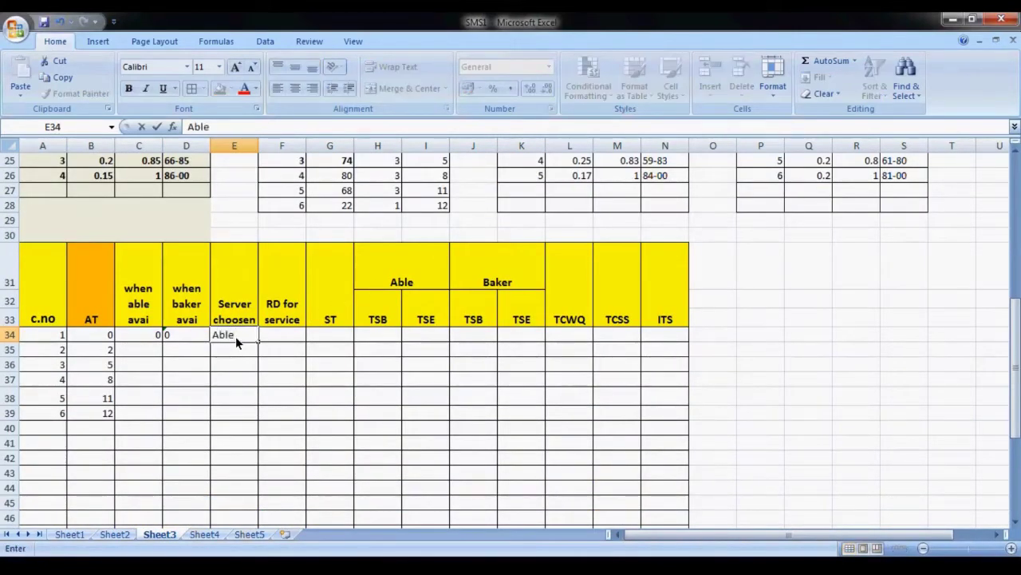
Enter the first random digit for service time, 13, as customer 1's RD for service in F34.
{"action": "left_click", "coordinate": [299, 339]}
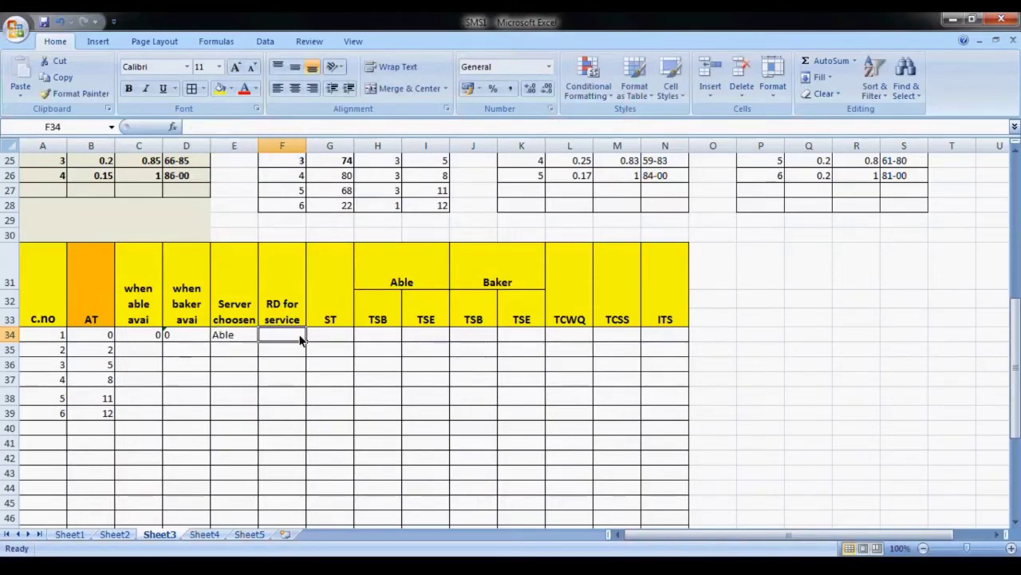
{"action": "scroll", "coordinate": [300, 339], "scroll_direction": "up", "scroll_amount": 4}
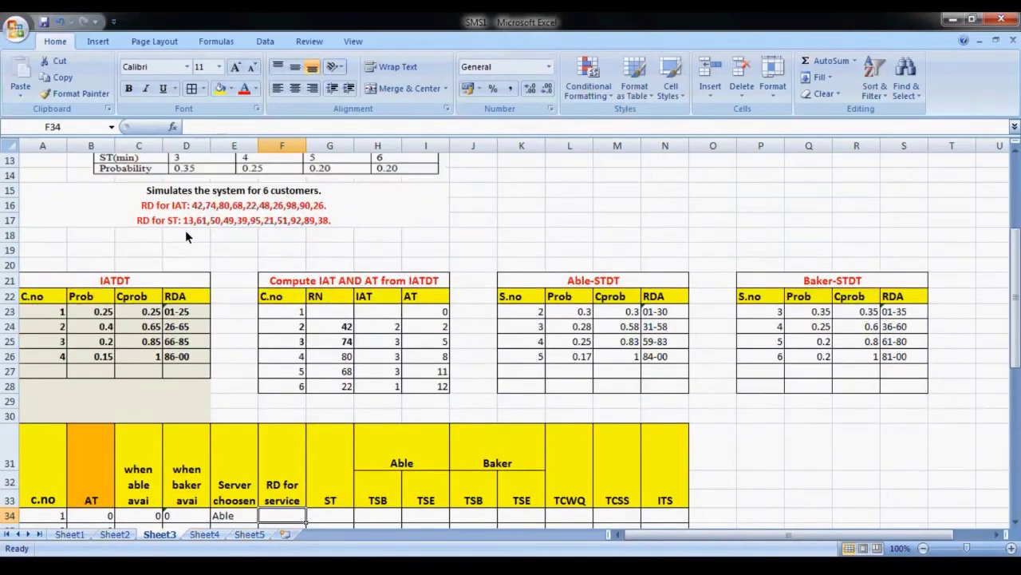
{"action": "scroll", "coordinate": [255, 359], "scroll_direction": "down", "scroll_amount": 2}
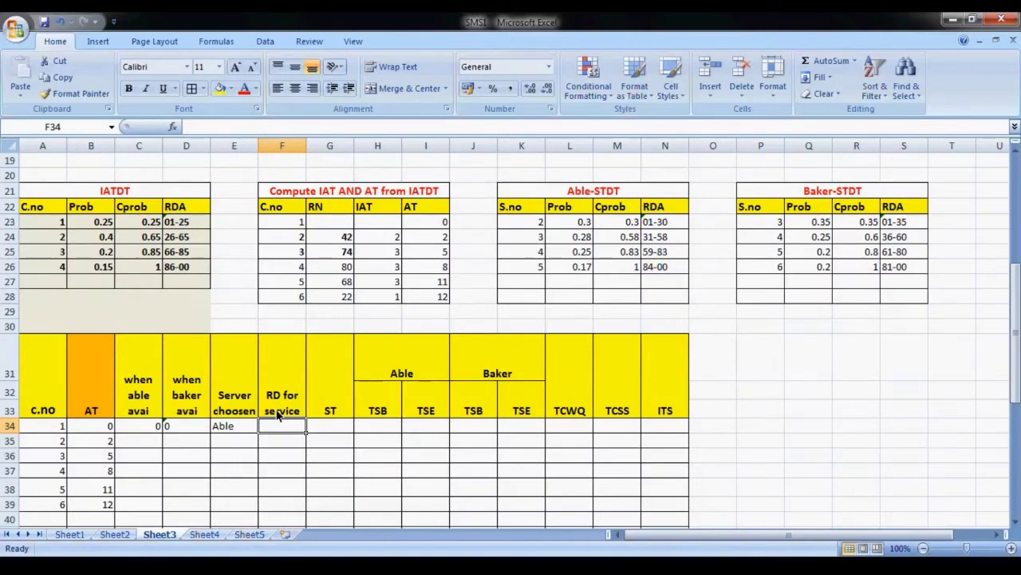
{"action": "type", "text": "13"}
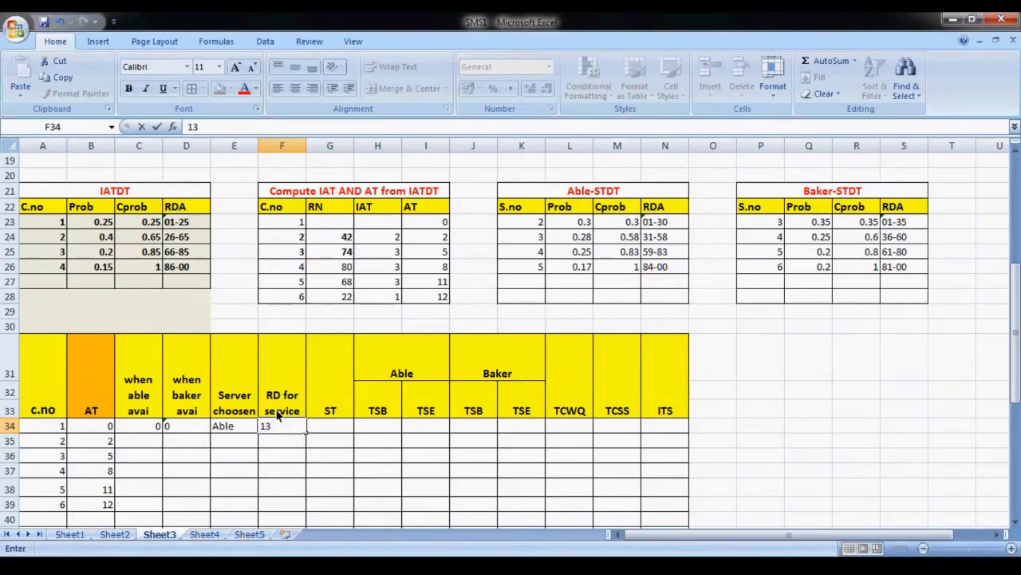
Look up customer 1's random digit in the Able-STDT ranges and enter service time 2 in the ST column, G34.
{"action": "left_click", "coordinate": [316, 423]}
{"action": "left_click", "coordinate": [289, 430]}
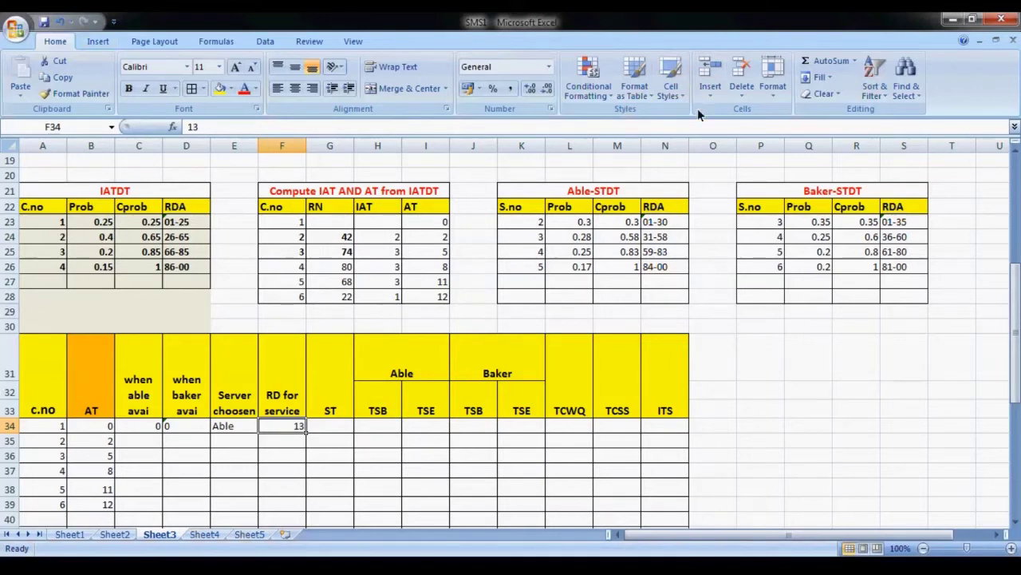
{"action": "left_click", "coordinate": [669, 227]}
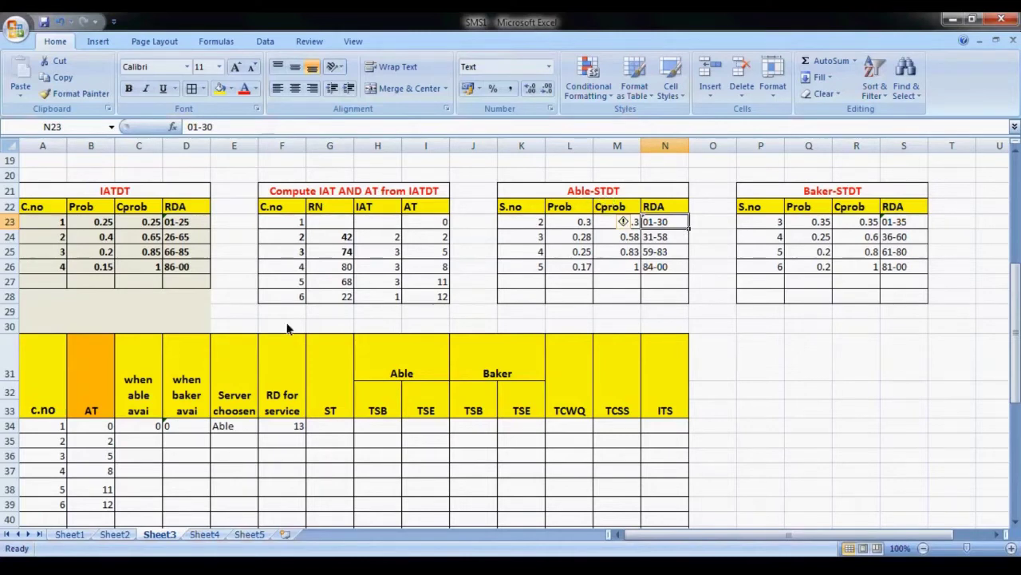
{"action": "left_click", "coordinate": [235, 427]}
{"action": "left_click", "coordinate": [279, 423]}
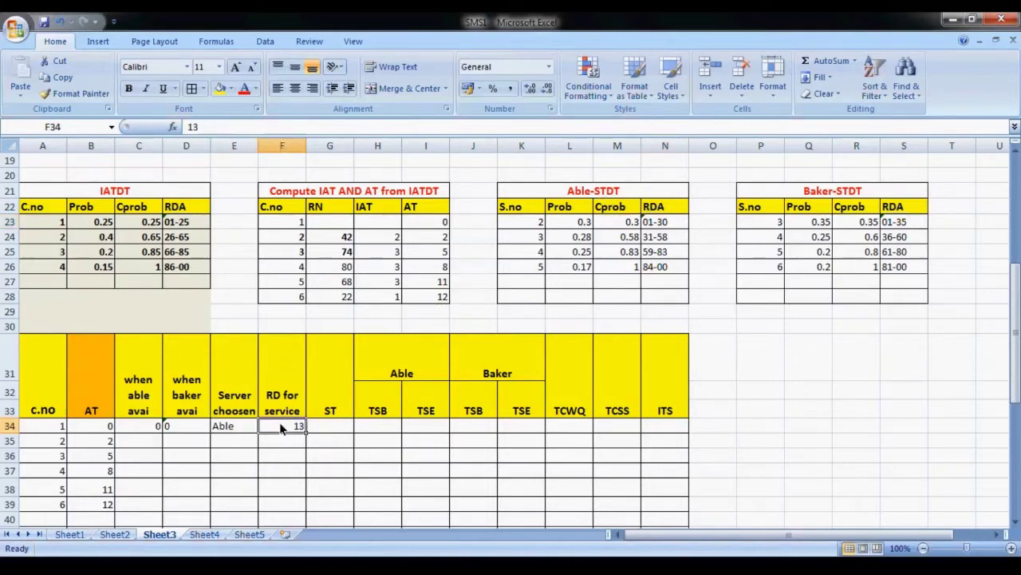
{"action": "left_click", "coordinate": [660, 225]}
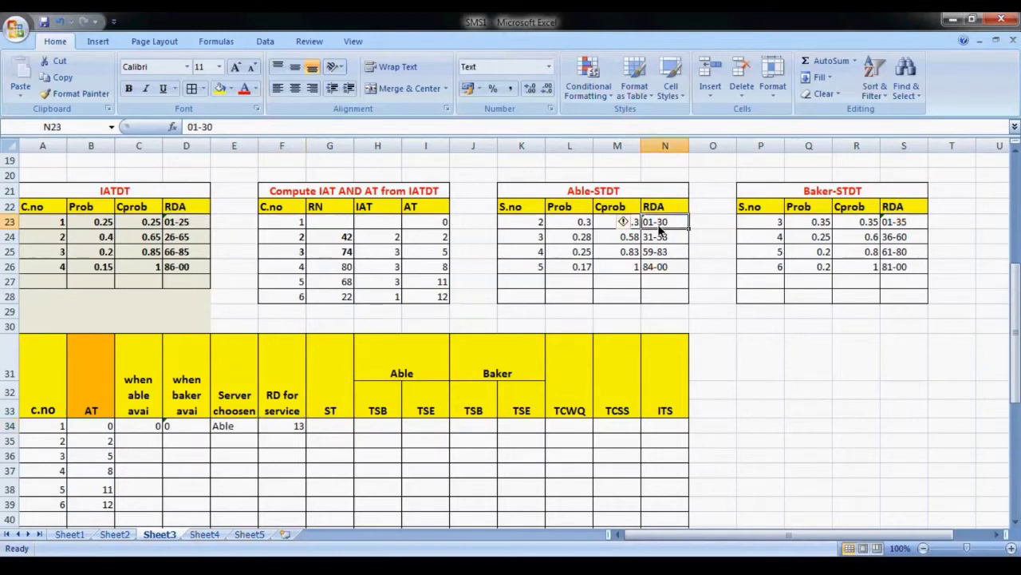
{"action": "left_click", "coordinate": [534, 228]}
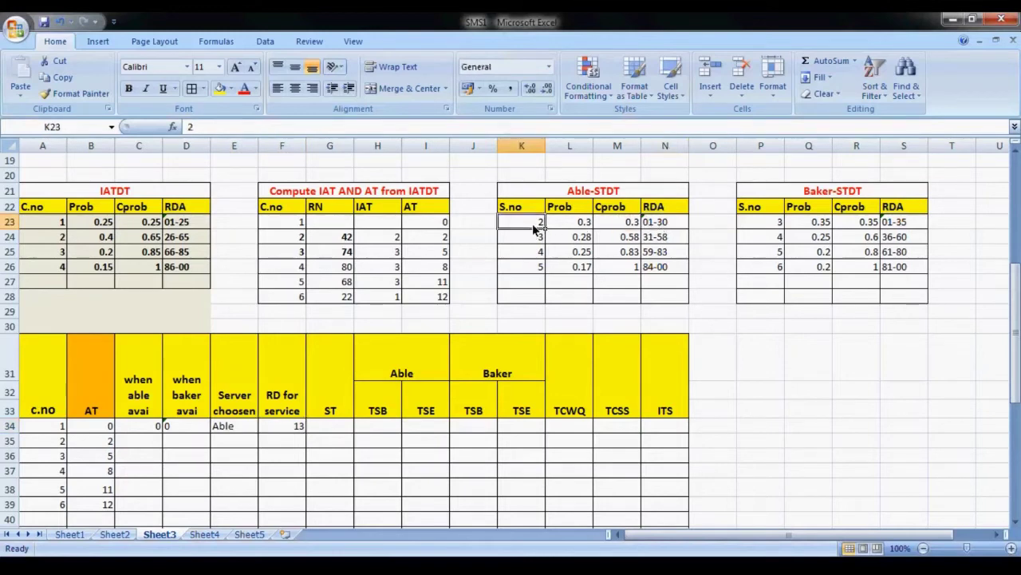
{"action": "left_click", "coordinate": [341, 429]}
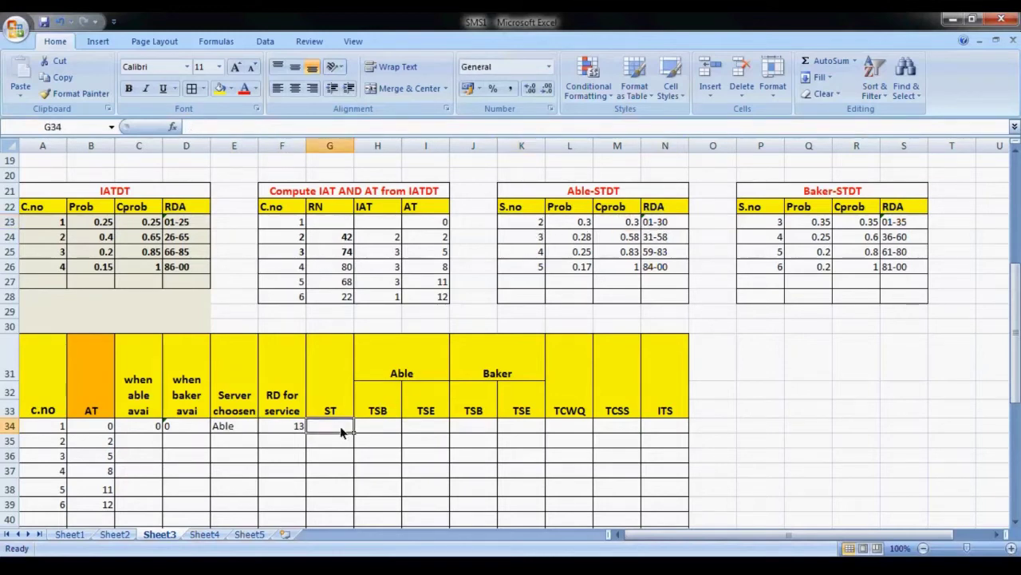
{"action": "type", "text": "2"}
Enter 0 as customer 1's time service begins under Able, in the TSB cell H34, based on the arrival time.
{"action": "left_click", "coordinate": [387, 431]}
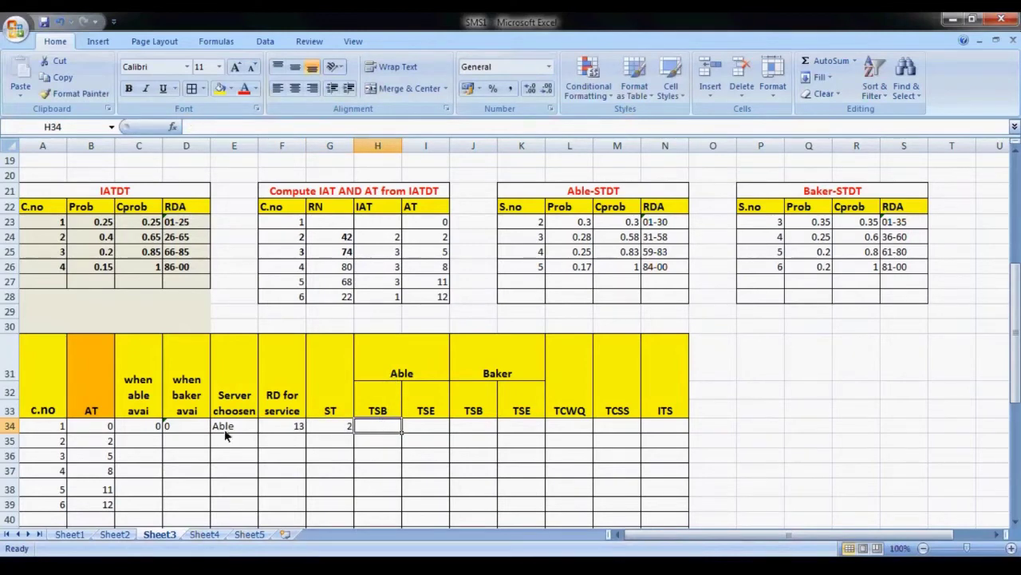
{"action": "left_click", "coordinate": [93, 426]}
{"action": "left_click", "coordinate": [396, 431]}
{"action": "type", "text": "0"}
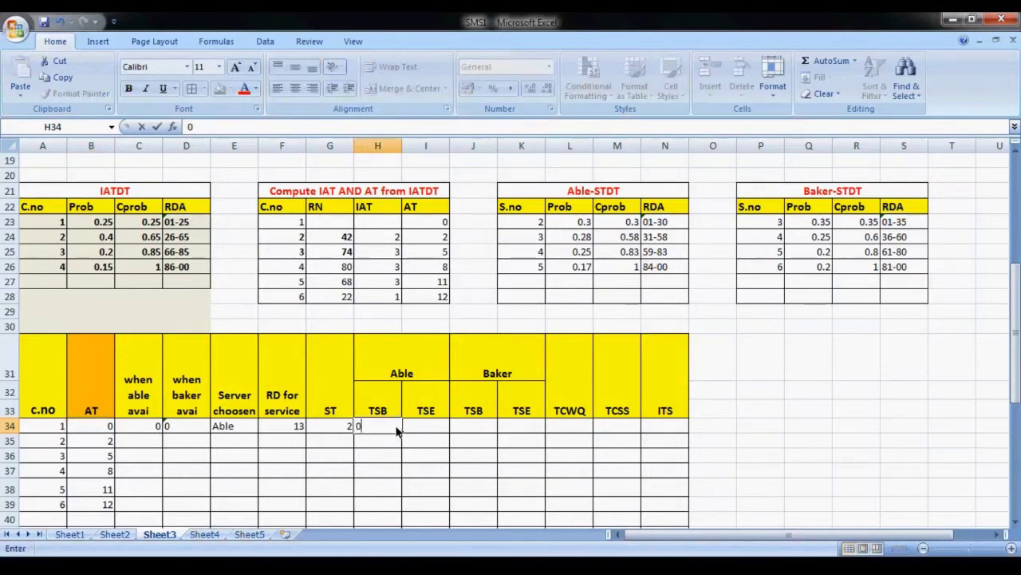
{"action": "left_click", "coordinate": [414, 428]}
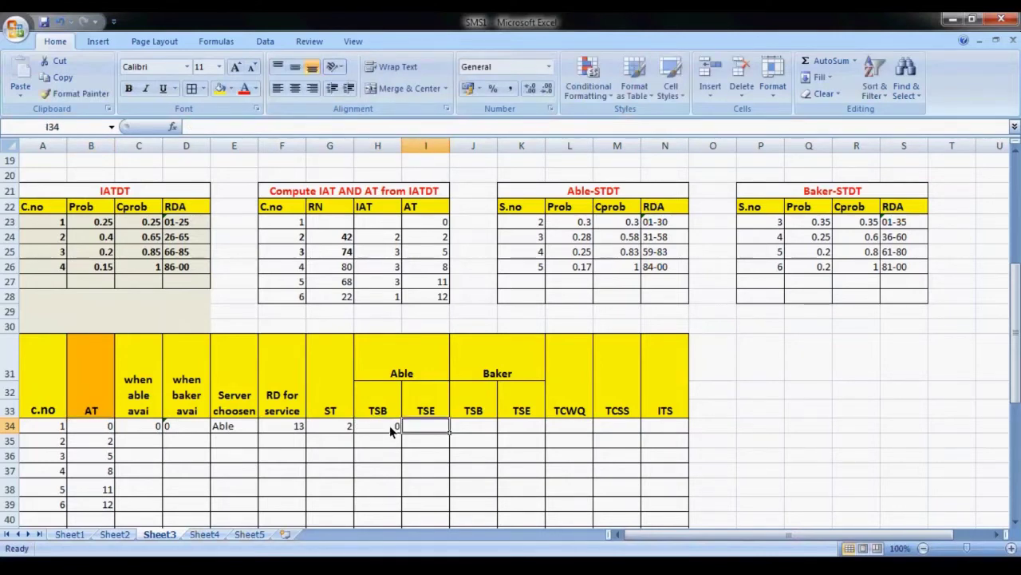
Add customer 1's service time to the TSB value and enter 2 as Able's TSE in I34.
{"action": "left_click", "coordinate": [389, 425]}
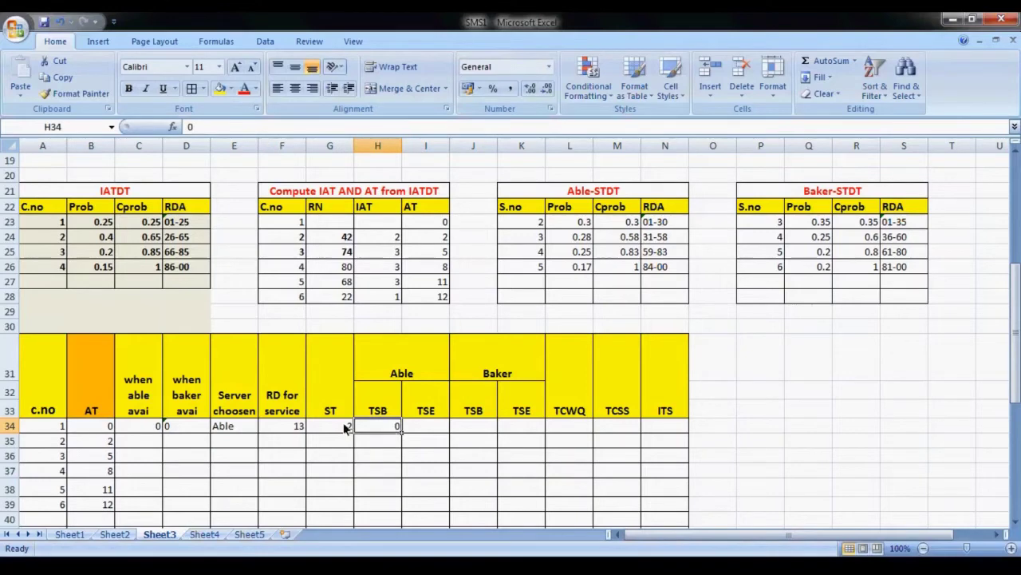
{"action": "left_click", "coordinate": [340, 428]}
{"action": "left_click", "coordinate": [372, 431]}
{"action": "left_click", "coordinate": [336, 431]}
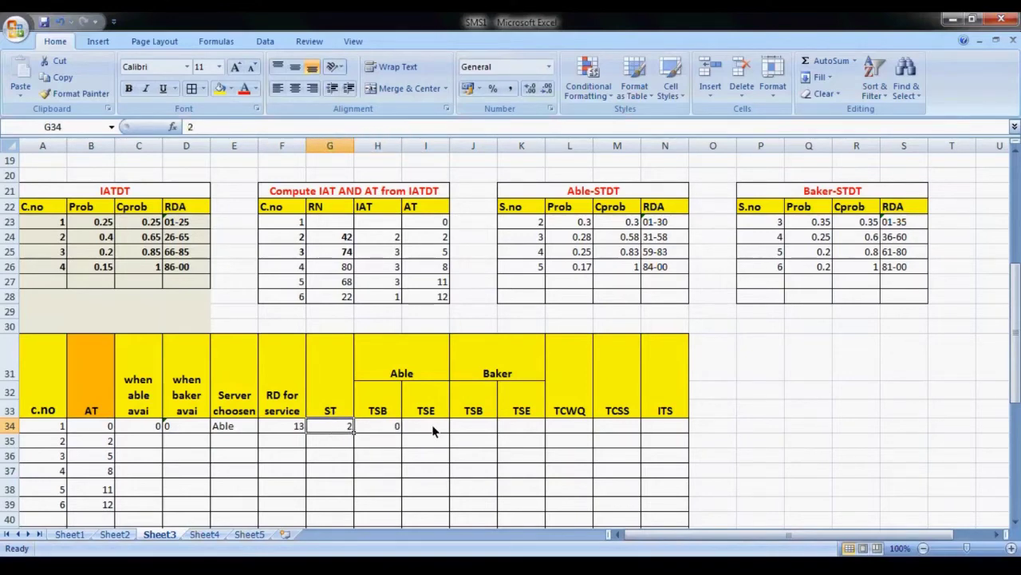
{"action": "left_click", "coordinate": [435, 431]}
{"action": "type", "text": "2"}
Fill customer 1's unused Baker TSB and TSE cells, J34 and K34, with rows of dots as placeholders.
{"action": "left_click", "coordinate": [475, 426]}
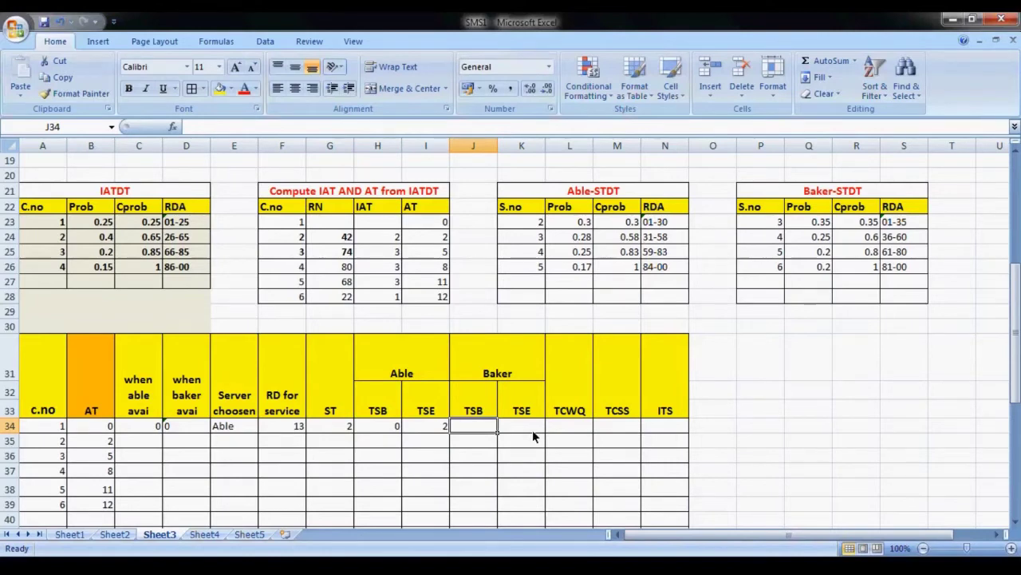
{"action": "type", "text": "......"}
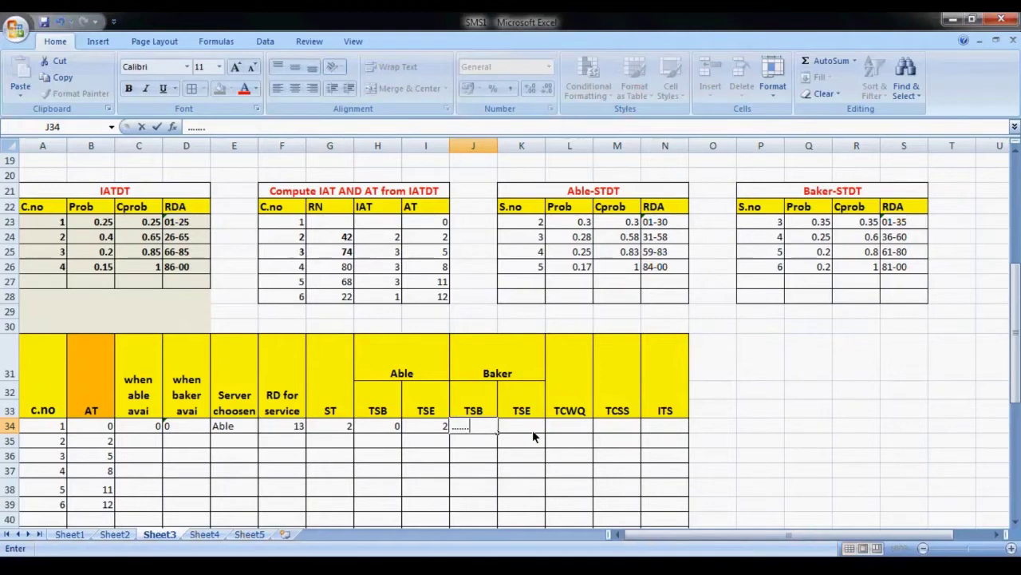
{"action": "left_click", "coordinate": [532, 429]}
{"action": "type", "text": "."}
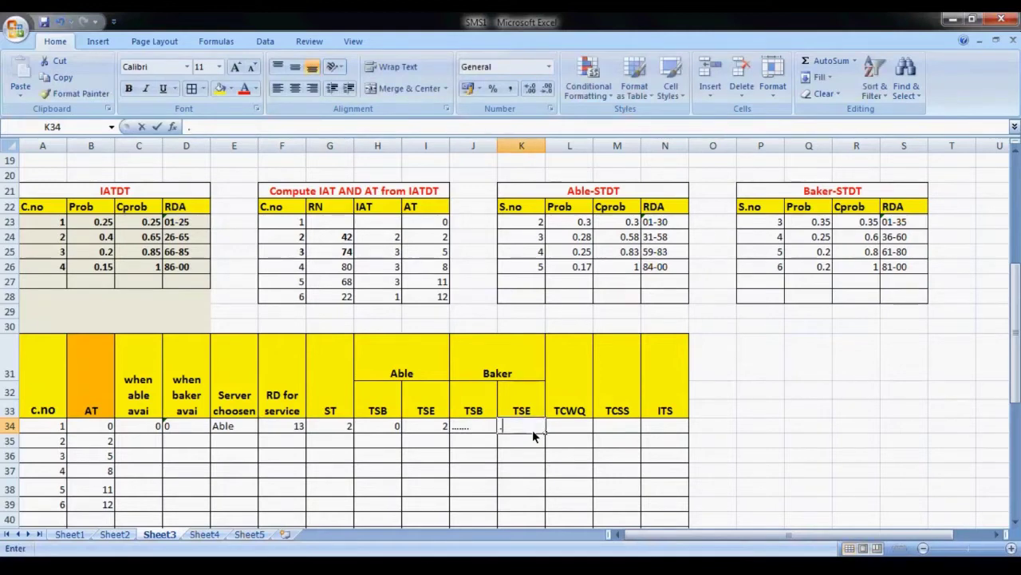
{"action": "type", "text": "......."}
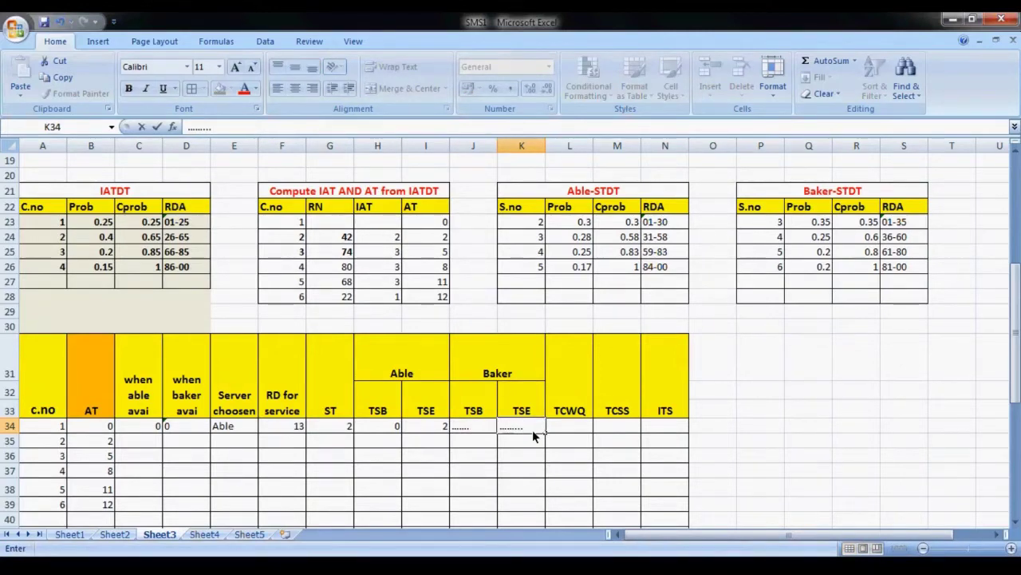
Enter 0 for customer 1's TCWQ in L34 and 0 for ITS in N34.
{"action": "left_click", "coordinate": [560, 428]}
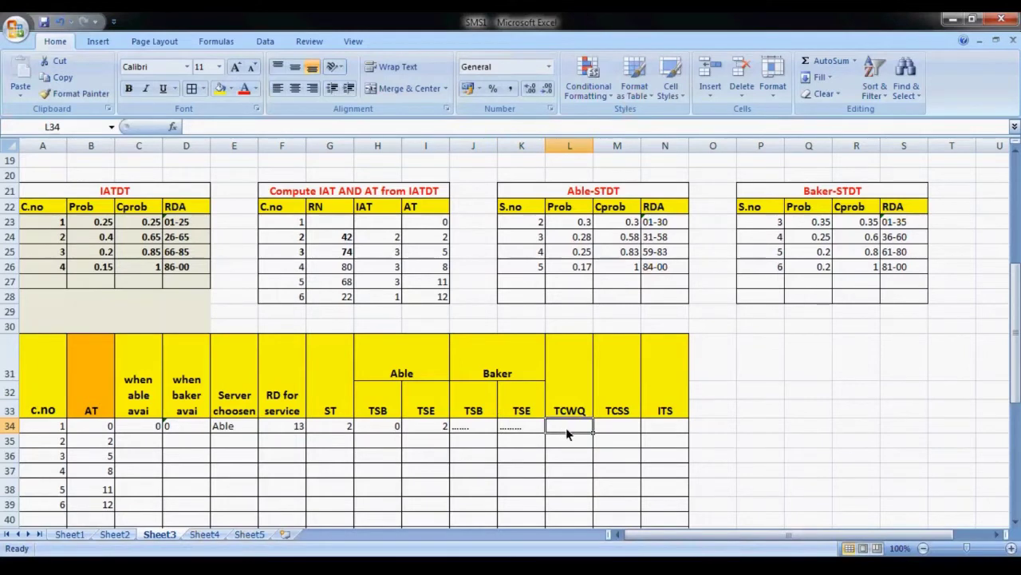
{"action": "type", "text": "0"}
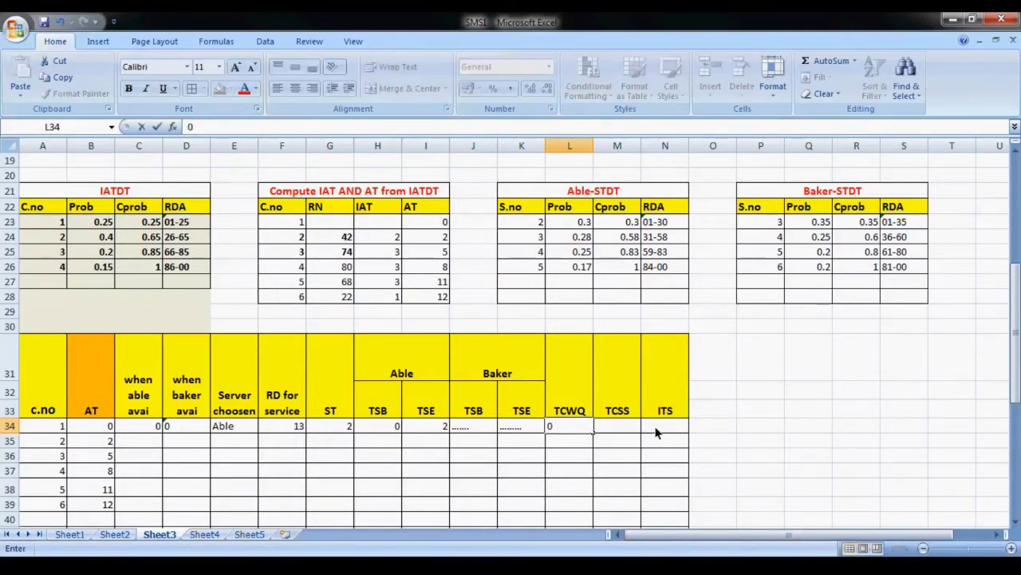
{"action": "left_click", "coordinate": [657, 432]}
{"action": "type", "text": "0"}
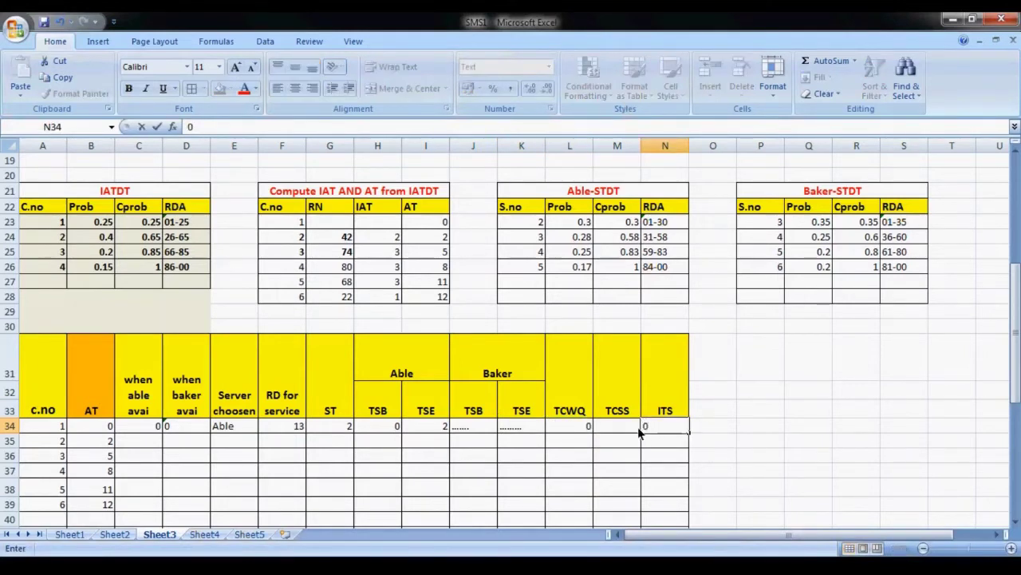
Work out customer 1's TCSS from Able's TSE and the arrival time, and enter 2 in M34.
{"action": "left_click", "coordinate": [620, 431]}
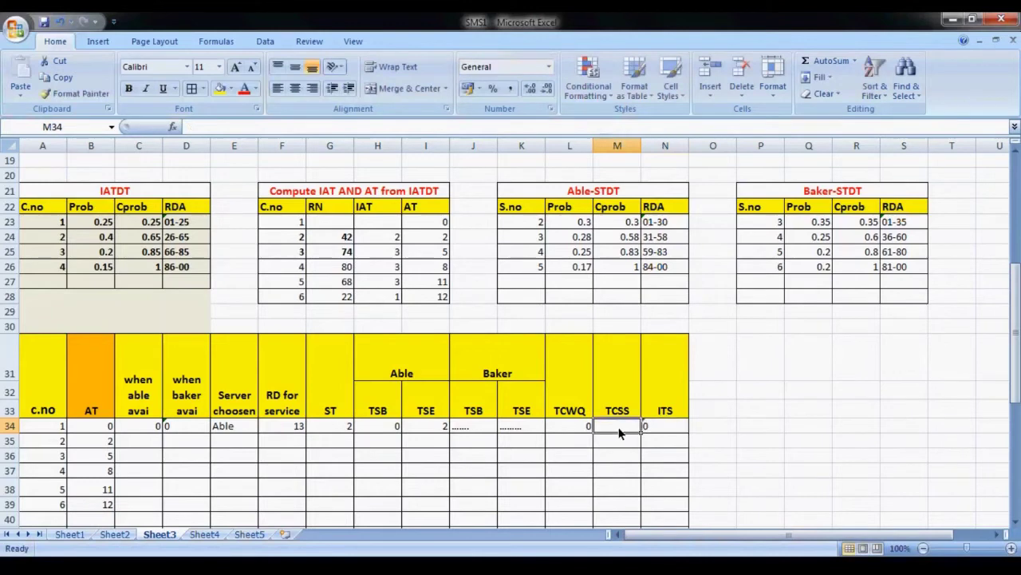
{"action": "left_click", "coordinate": [429, 427]}
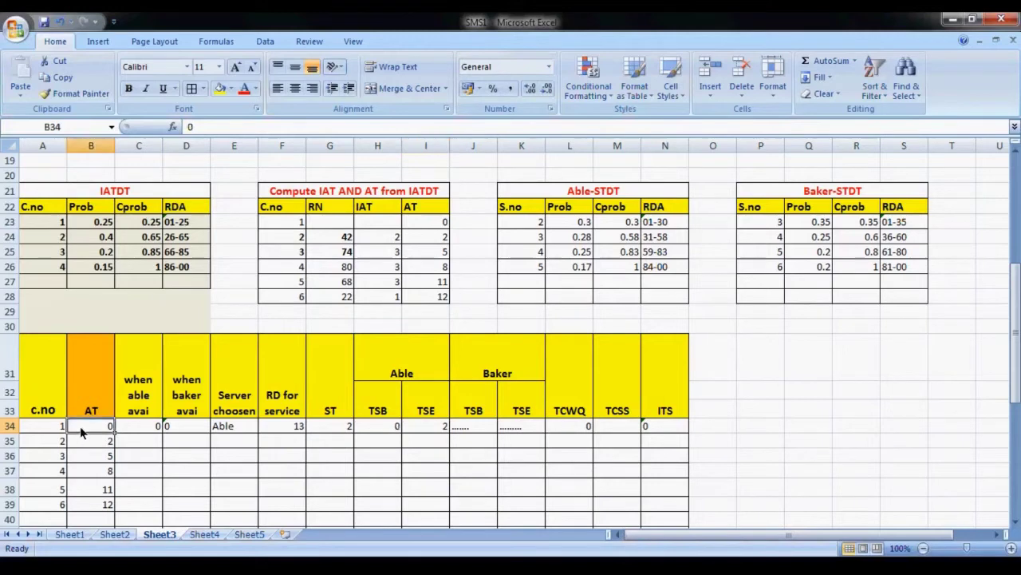
{"action": "left_click", "coordinate": [112, 432]}
{"action": "left_click", "coordinate": [608, 433]}
{"action": "type", "text": "2"}
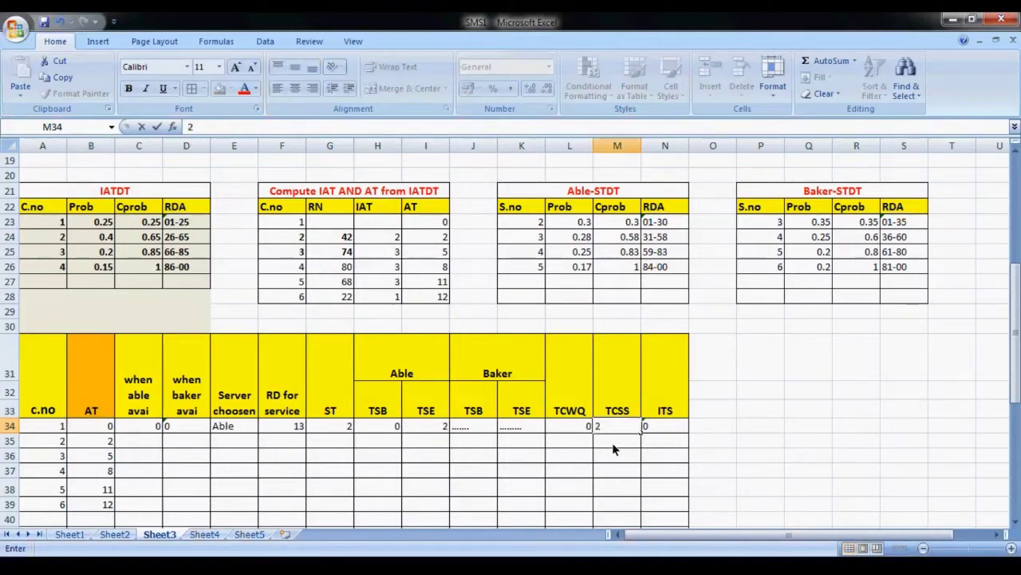
{"action": "key", "text": "Return"}
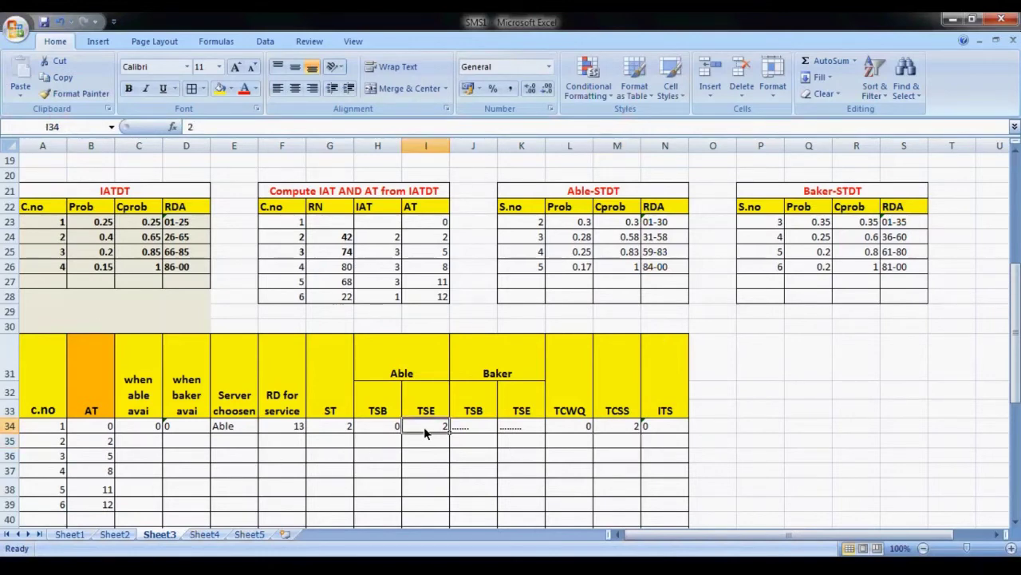
For customer 2, enter 2 as when Able is available in C35 and 0 as when Baker is available in D35.
{"action": "left_click", "coordinate": [139, 444]}
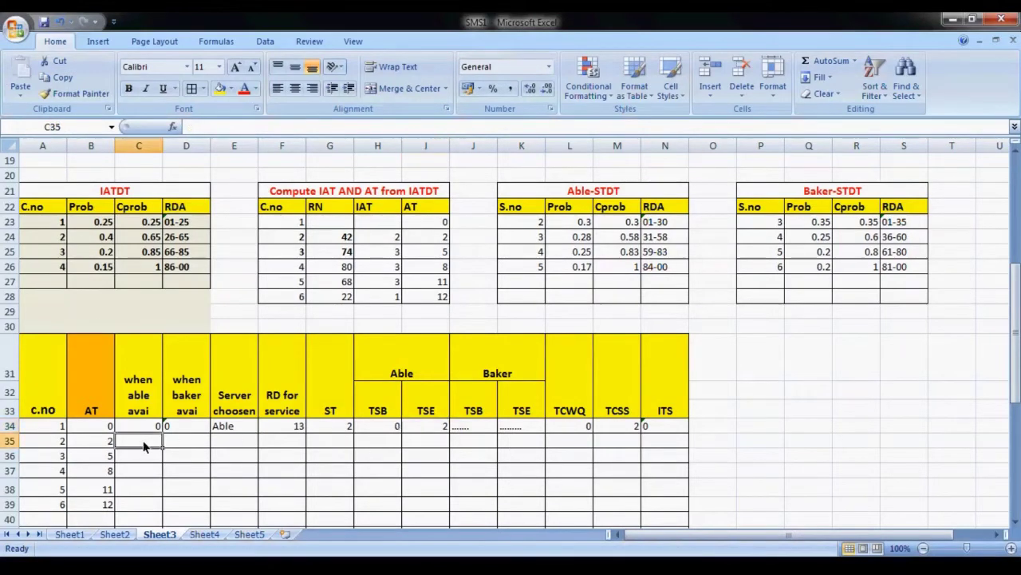
{"action": "type", "text": "2"}
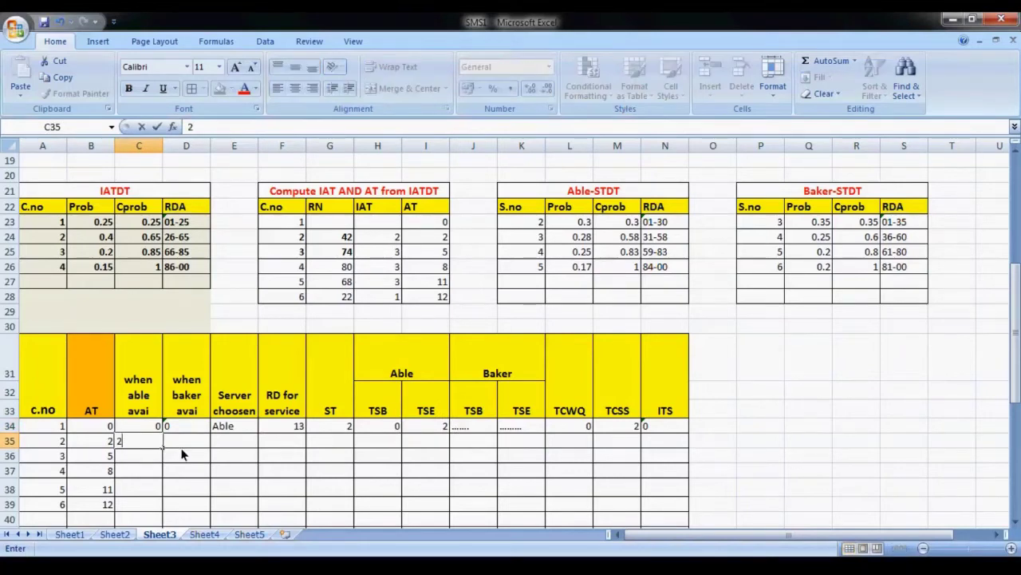
{"action": "left_click", "coordinate": [183, 443]}
{"action": "type", "text": "0"}
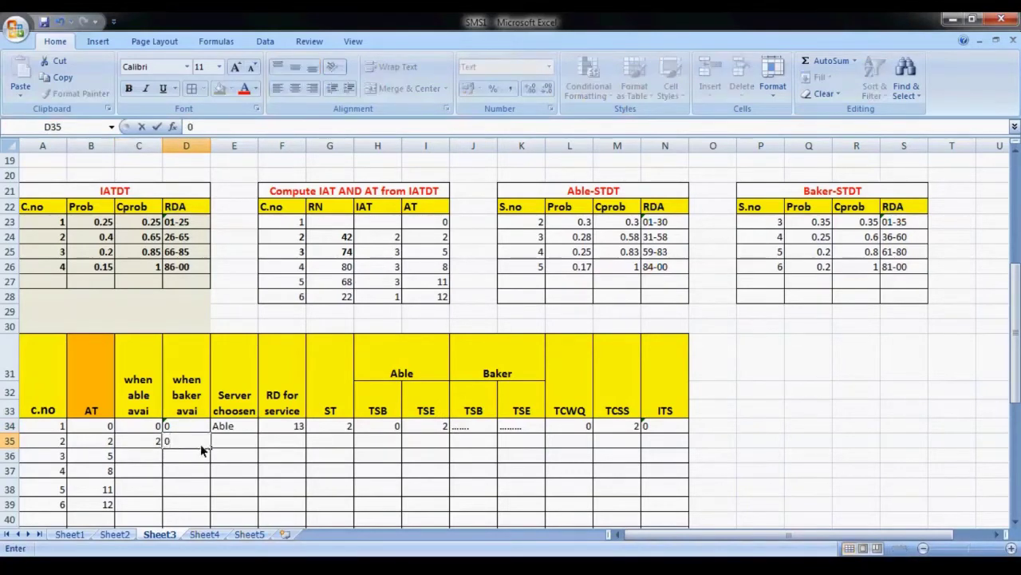
Highlight customer 2's Able and Baker availability cells C35:D35 and arrival time cell B35 with yellow fill.
{"action": "left_click", "coordinate": [152, 440]}
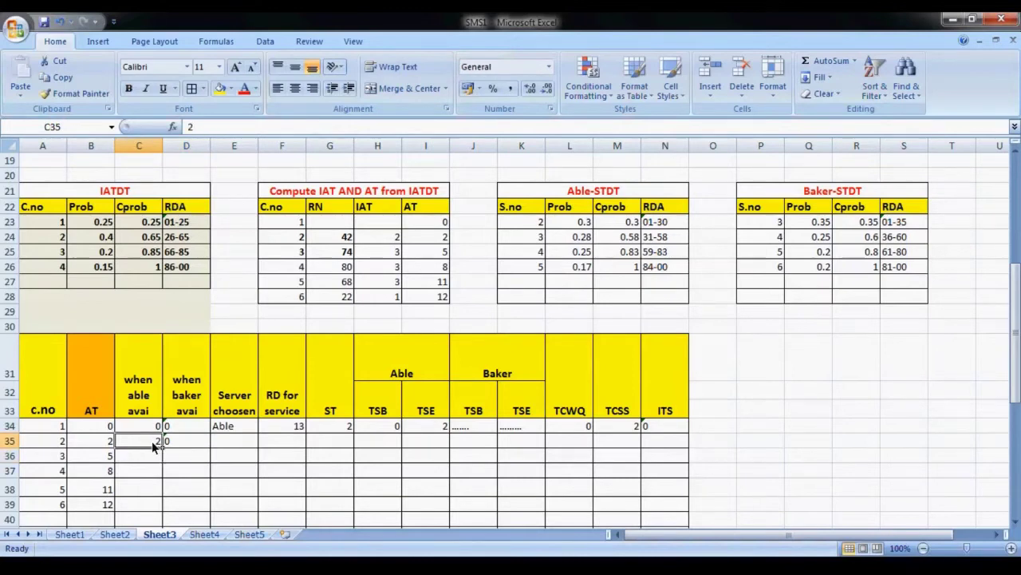
{"action": "key", "text": "shift+Right"}
{"action": "left_click", "coordinate": [219, 89]}
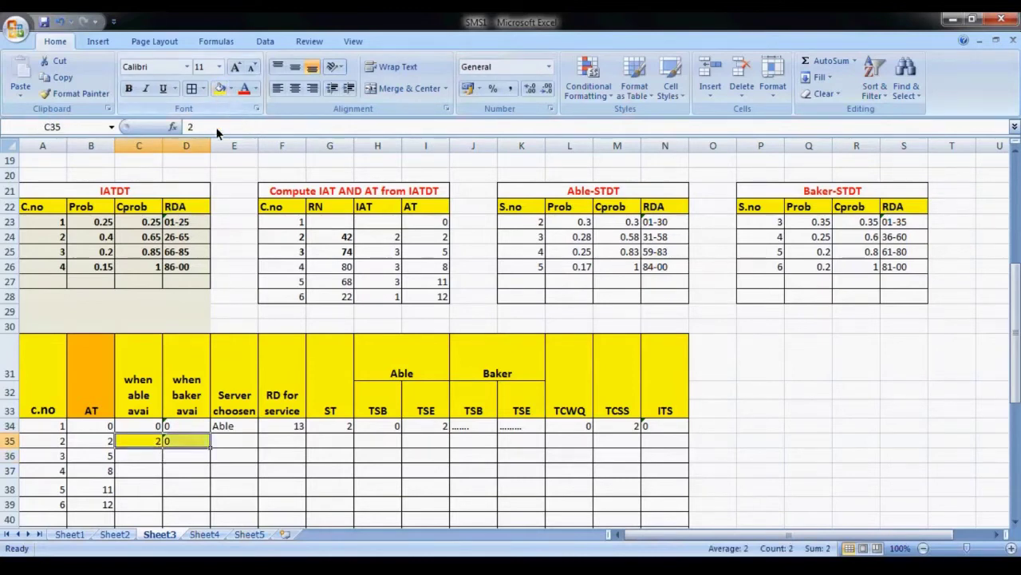
{"action": "left_click", "coordinate": [107, 443]}
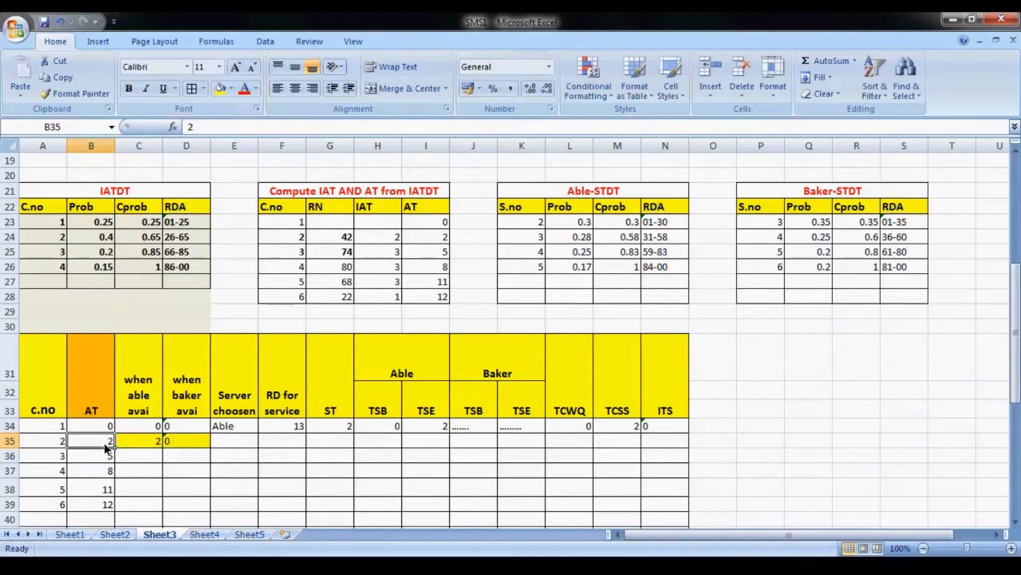
{"action": "left_click", "coordinate": [219, 88]}
Enter Able as customer 2's chosen server in E35.
{"action": "scroll", "coordinate": [199, 479], "scroll_direction": "down", "scroll_amount": 1}
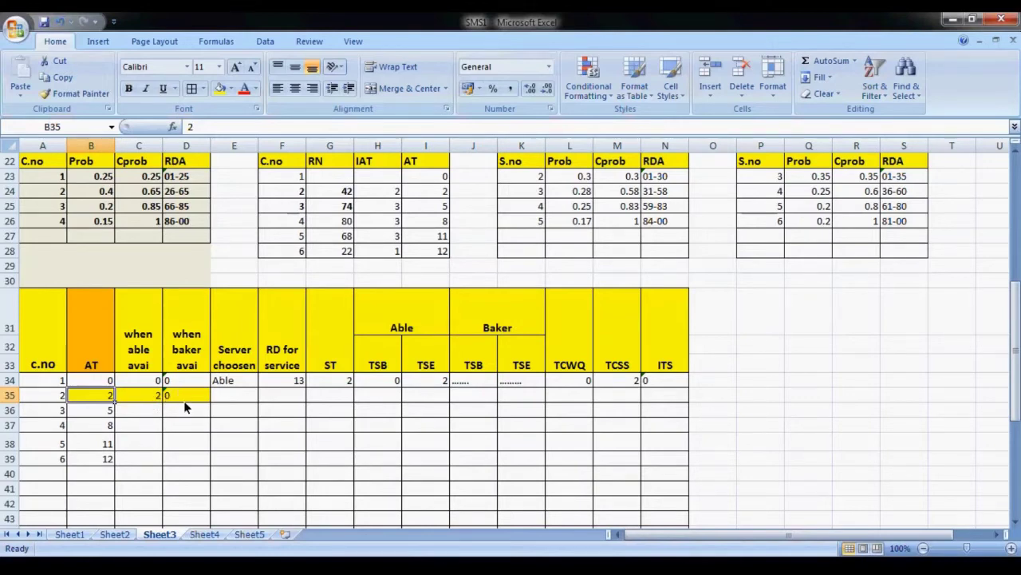
{"action": "left_click", "coordinate": [225, 397]}
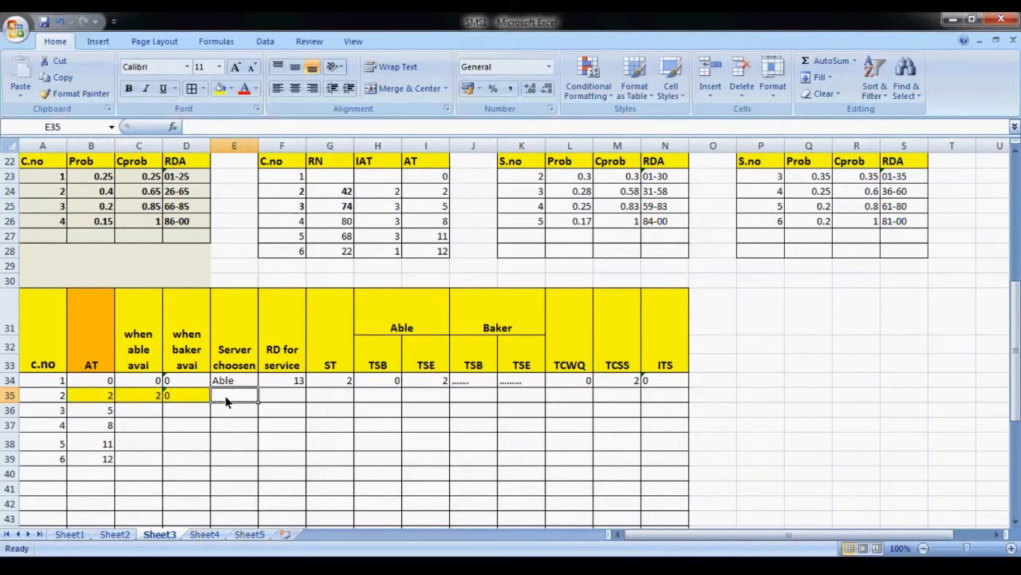
{"action": "type", "text": "Able"}
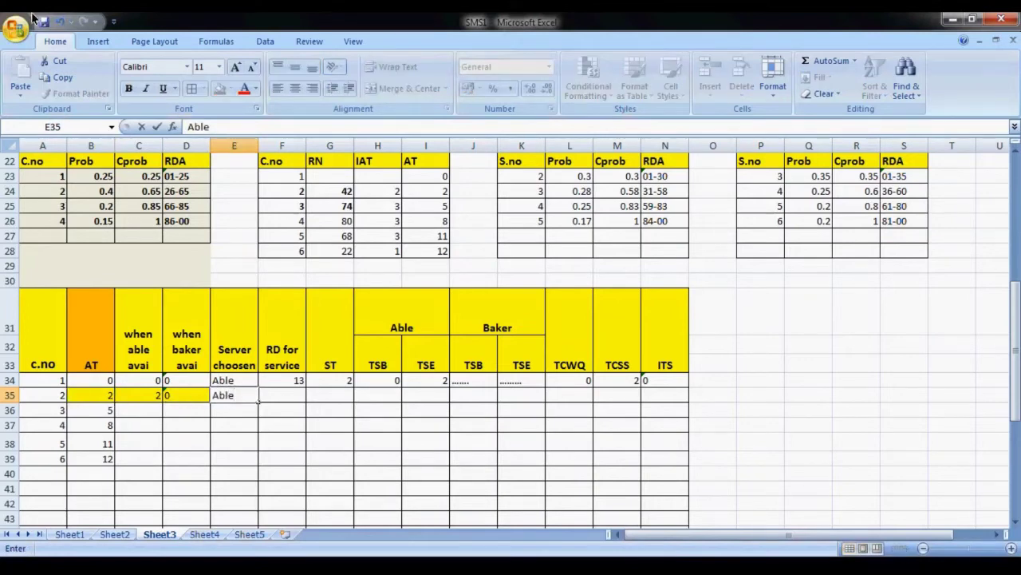
Take the second random digit from the RD for ST list and enter 61 as customer 2's RD for service in F35.
{"action": "left_click", "coordinate": [288, 402]}
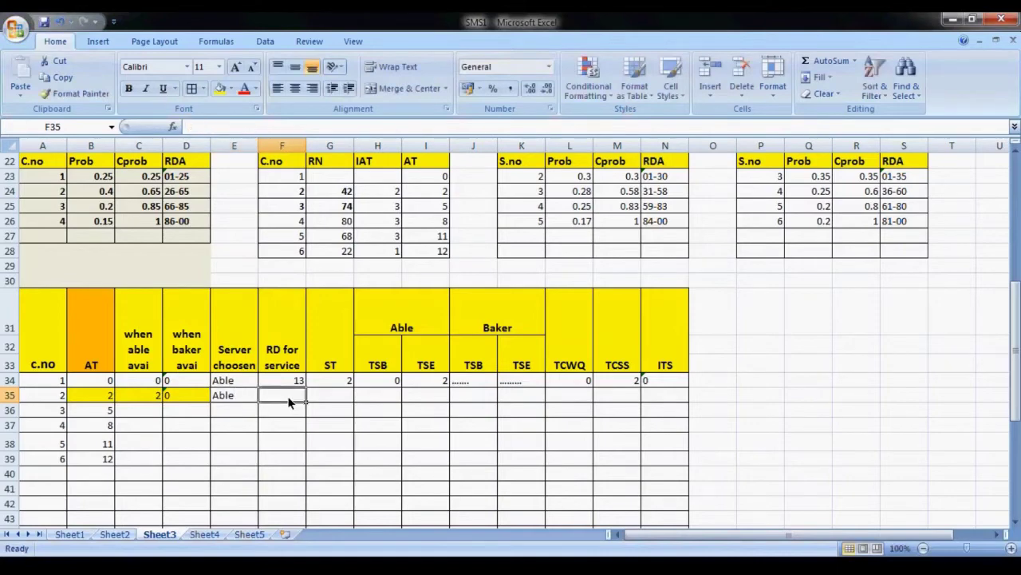
{"action": "scroll", "coordinate": [263, 395], "scroll_direction": "up", "scroll_amount": 2}
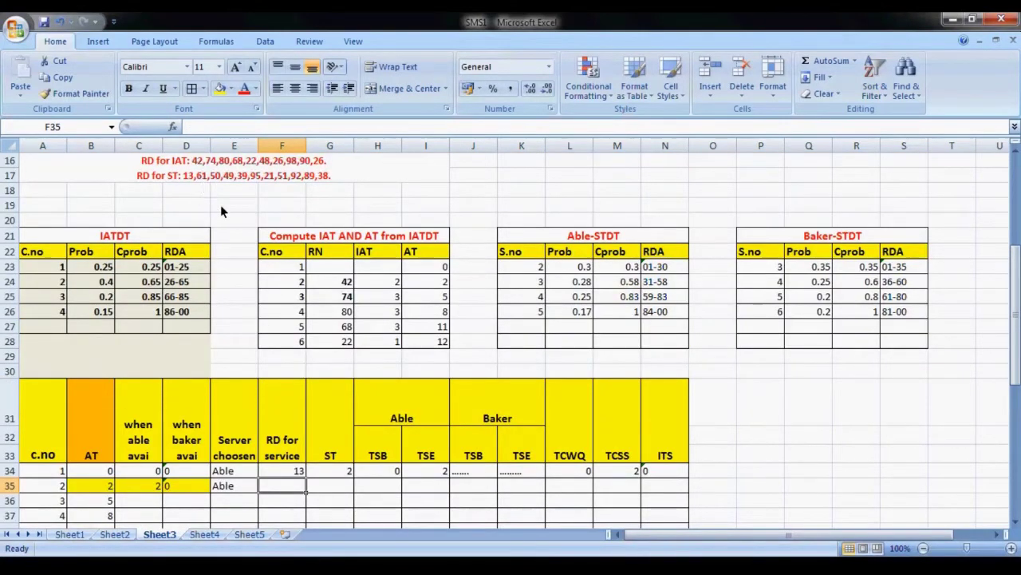
{"action": "type", "text": "61"}
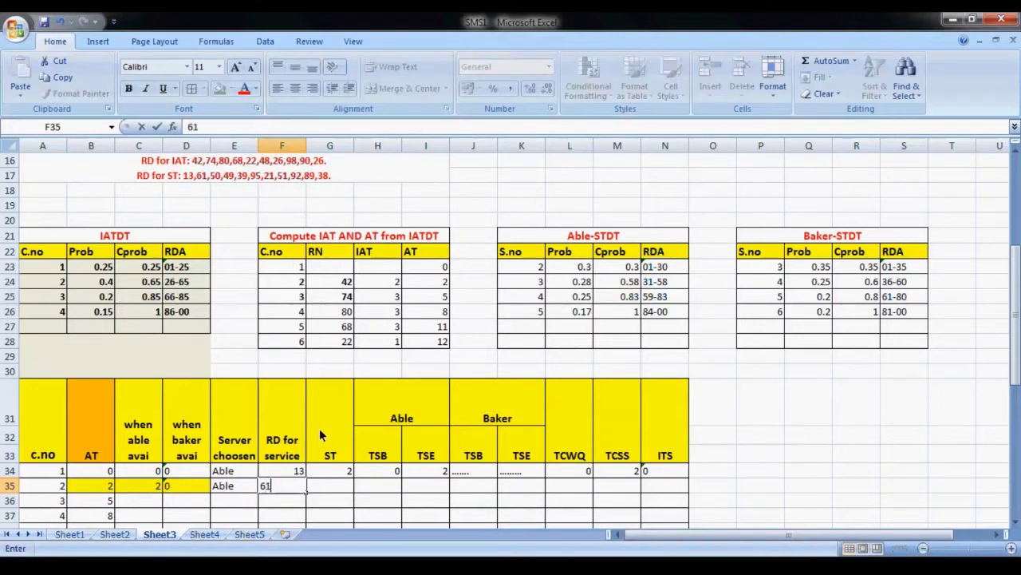
{"action": "left_click", "coordinate": [335, 489]}
{"action": "left_click", "coordinate": [297, 486]}
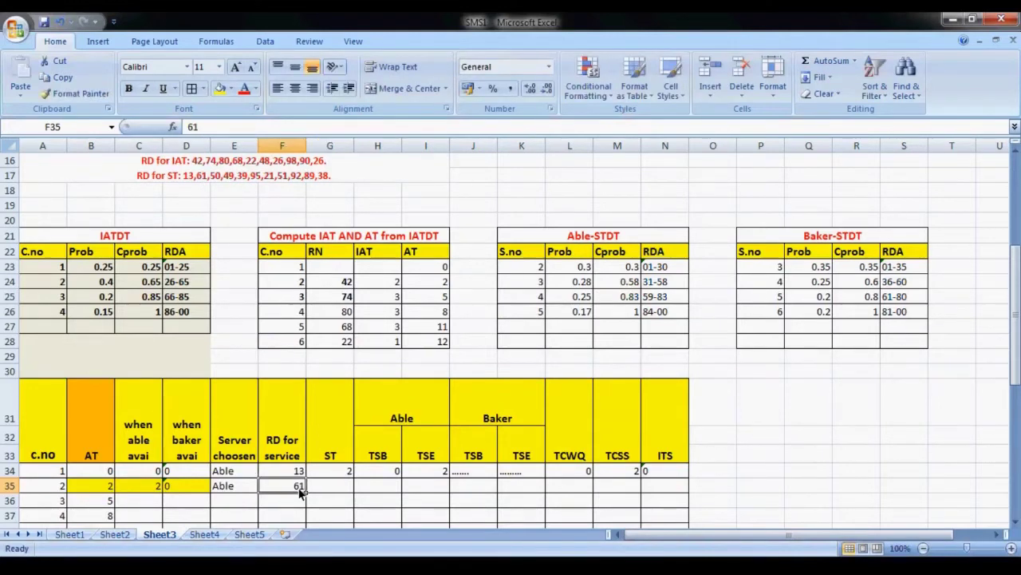
Look up customer 2's random digit in the Able-STDT ranges and enter service time 4 in the ST cell G35.
{"action": "scroll", "coordinate": [297, 489], "scroll_direction": "down", "scroll_amount": 1}
{"action": "left_click", "coordinate": [244, 447]}
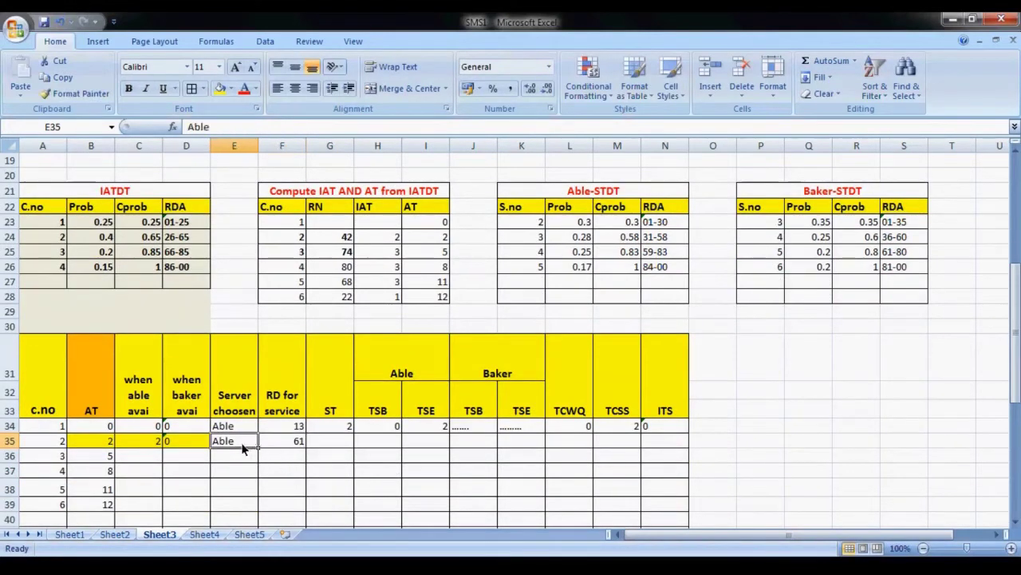
{"action": "left_click", "coordinate": [275, 448]}
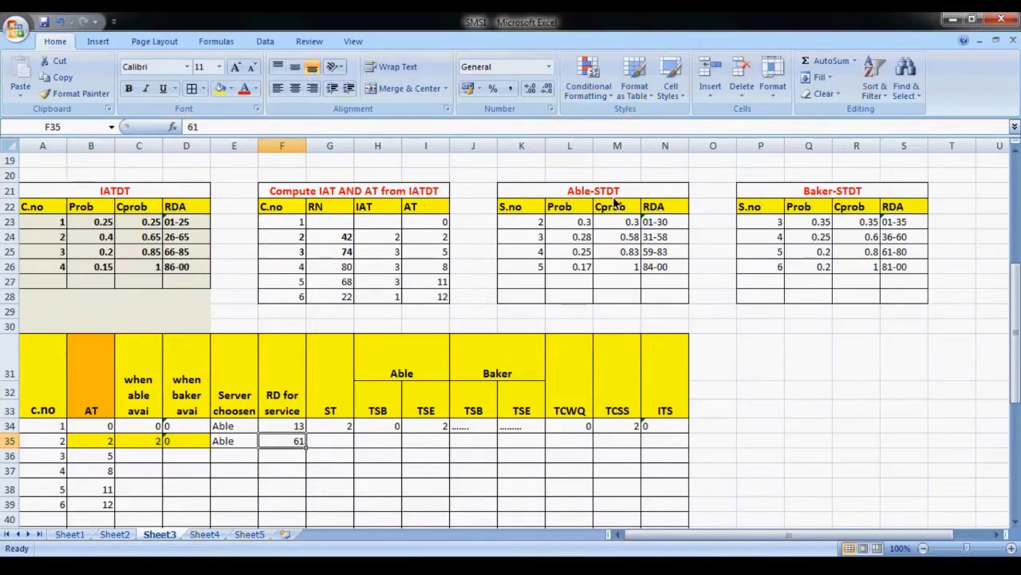
{"action": "left_click", "coordinate": [669, 253]}
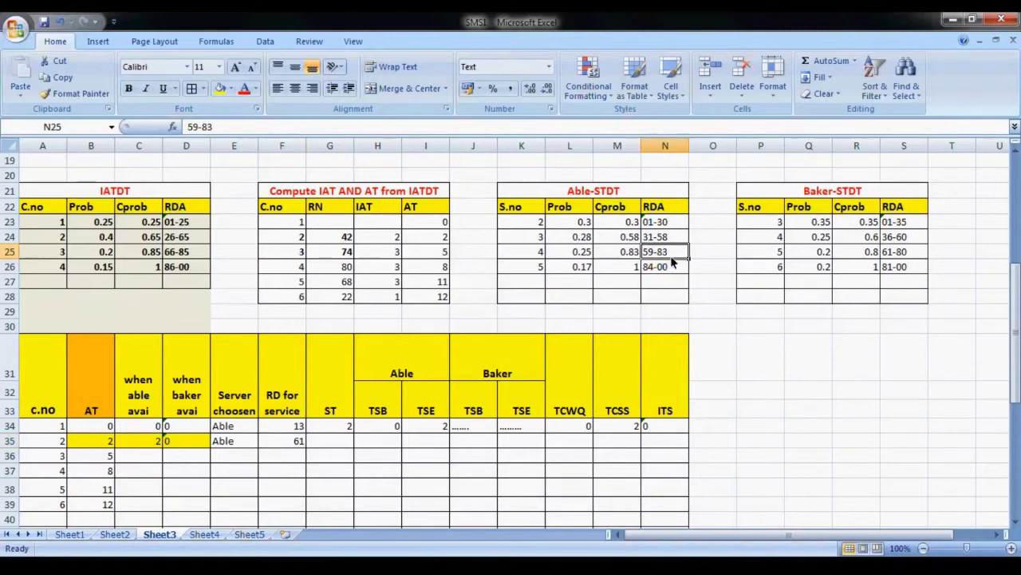
{"action": "left_click", "coordinate": [515, 255]}
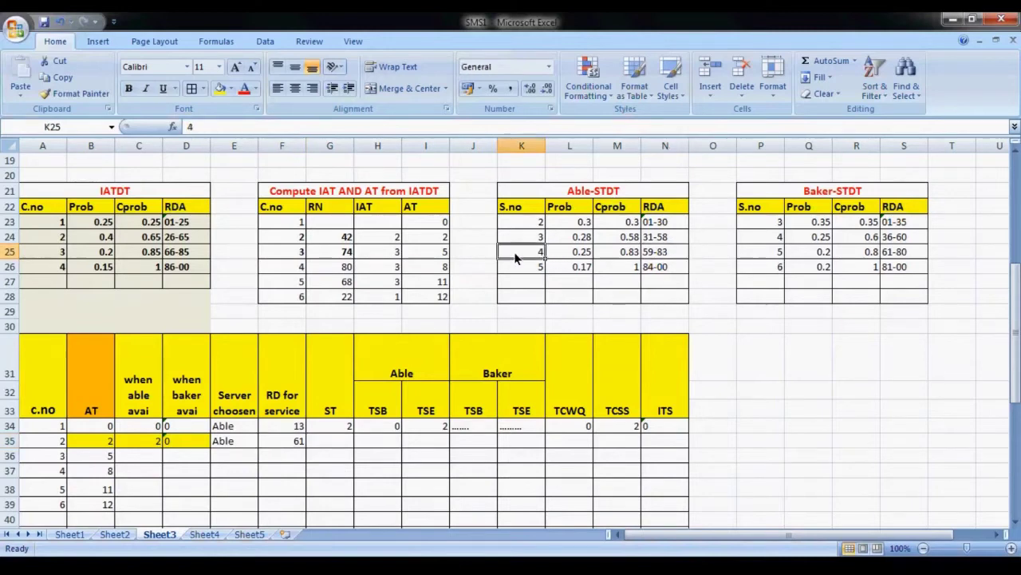
{"action": "left_click", "coordinate": [337, 443]}
{"action": "type", "text": "4"}
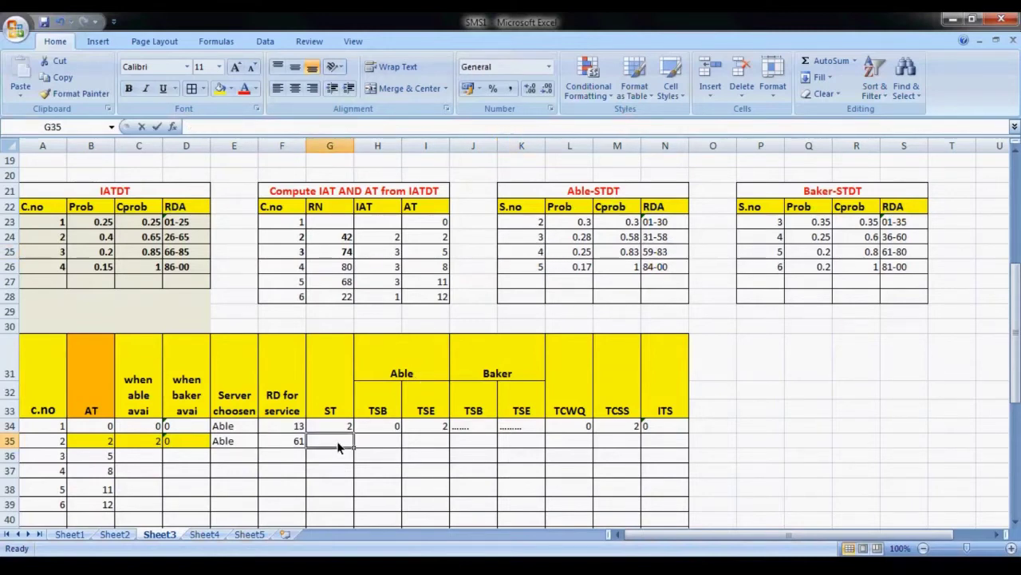
Check customer 2's arrival time against Able's availability and enter 2 as Able's TSB in H35.
{"action": "left_click", "coordinate": [375, 446]}
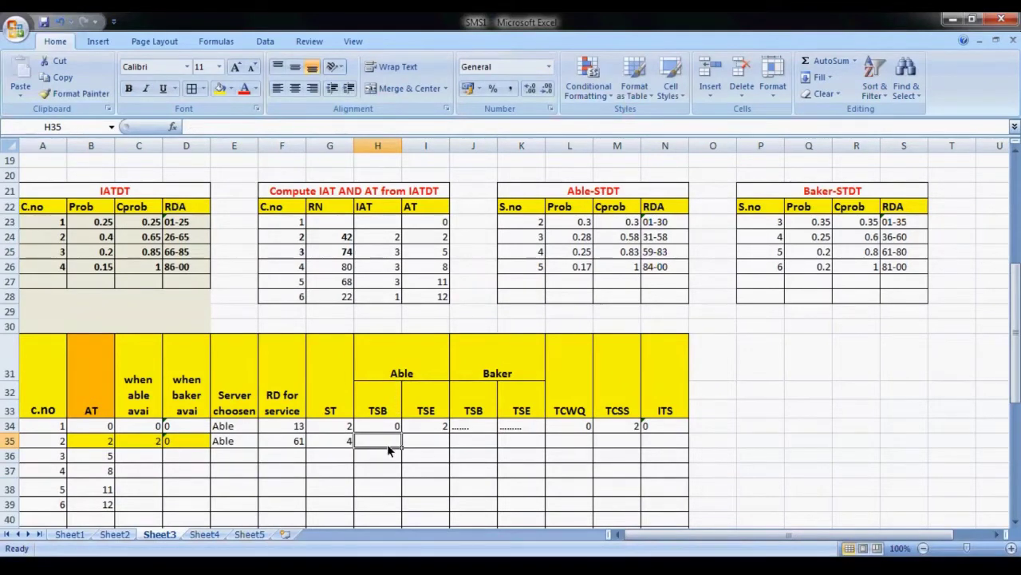
{"action": "left_click", "coordinate": [151, 448]}
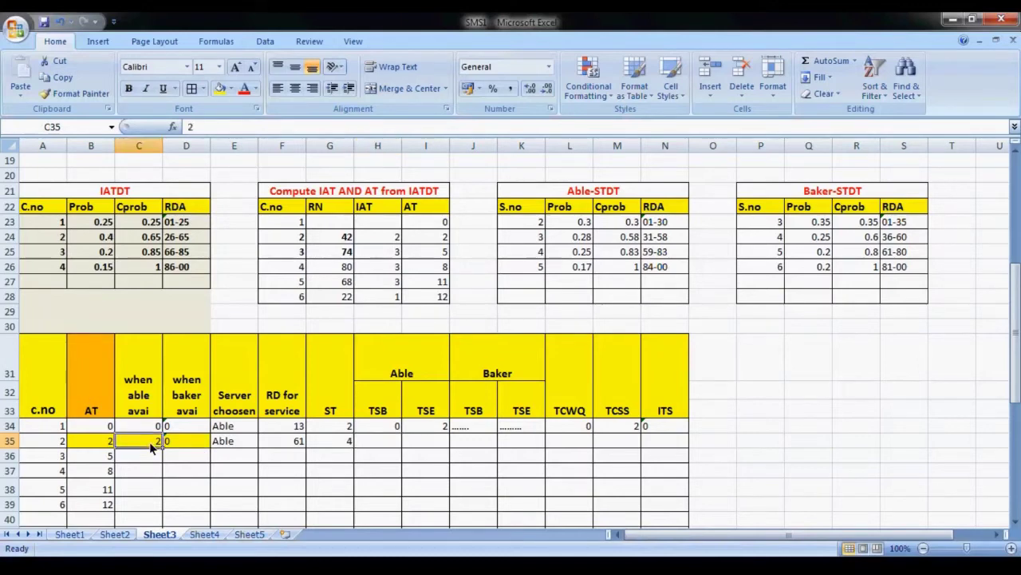
{"action": "left_click", "coordinate": [108, 448]}
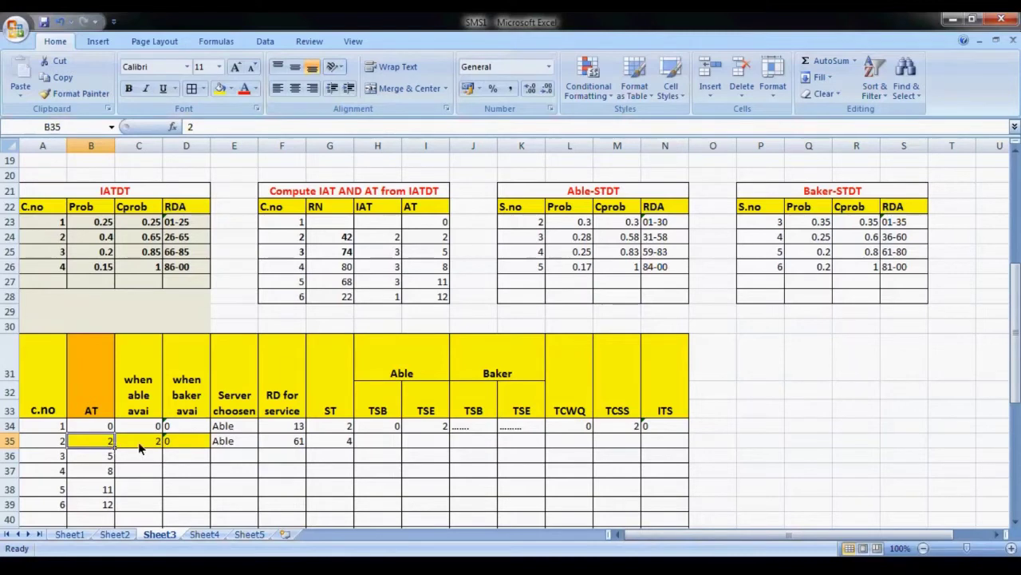
{"action": "left_click", "coordinate": [385, 447]}
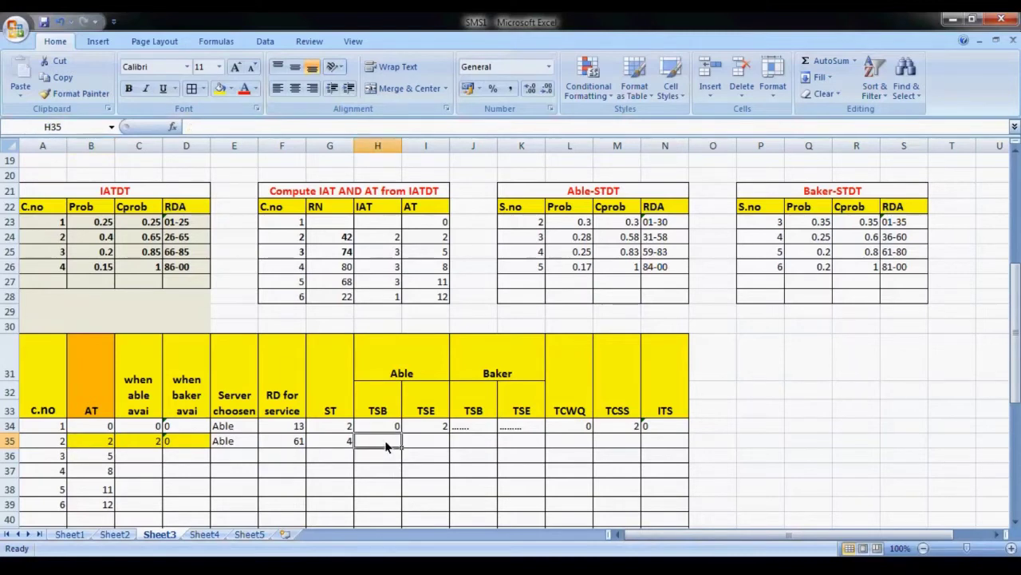
{"action": "type", "text": "2"}
Add customer 2's service time to Able's TSB and enter 6 as Able's TSE in I35.
{"action": "left_click", "coordinate": [420, 447]}
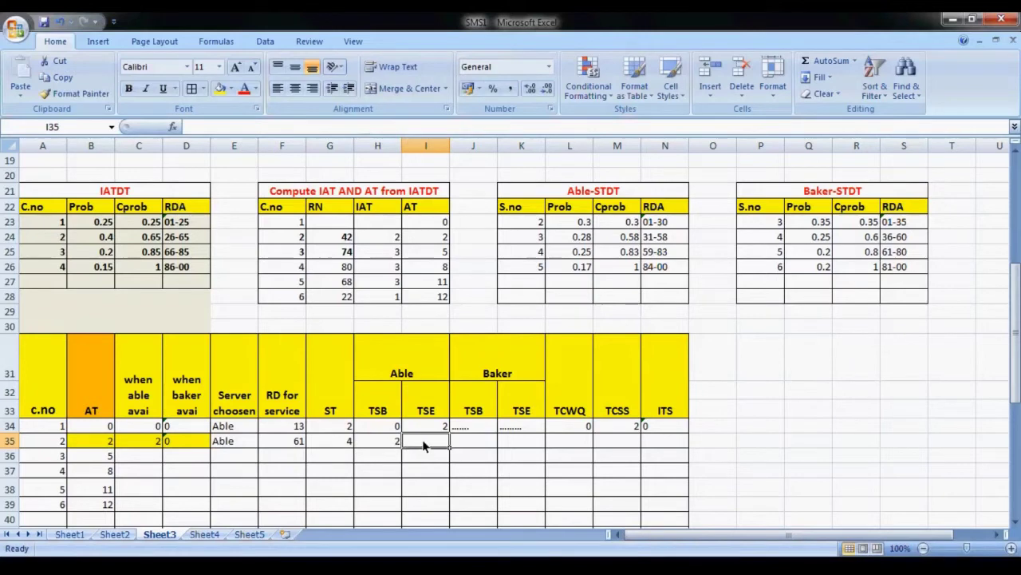
{"action": "left_click", "coordinate": [388, 440]}
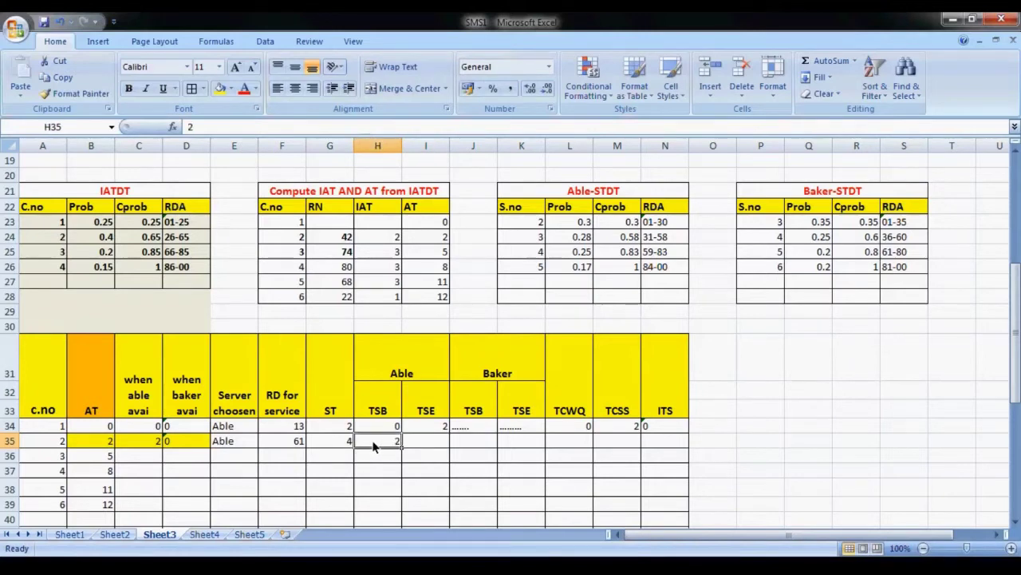
{"action": "left_click", "coordinate": [344, 441]}
{"action": "left_click", "coordinate": [426, 446]}
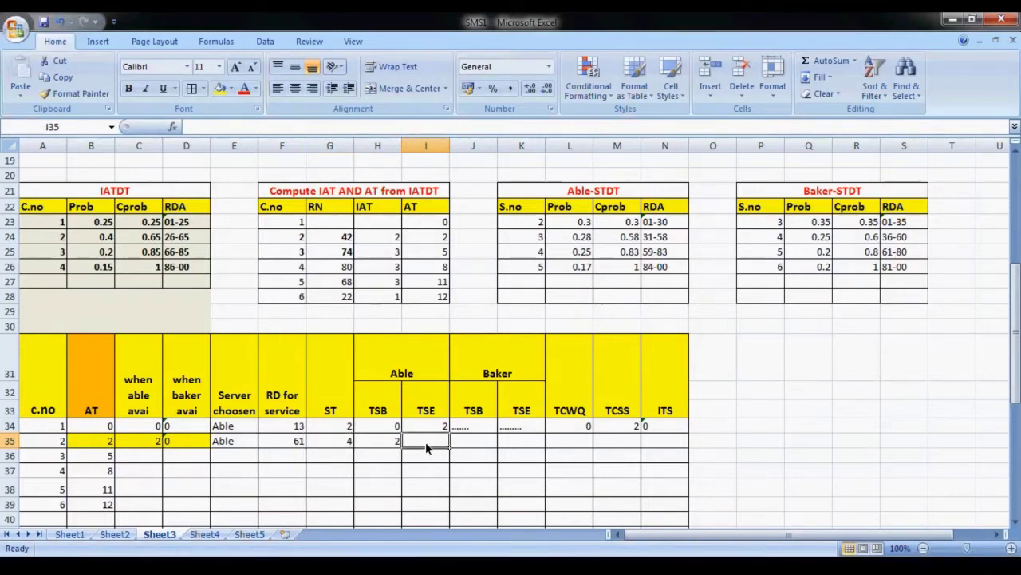
{"action": "type", "text": "6"}
Fill customer 2's unused Baker TSB and TSE cells J35 and K35 with dots.
{"action": "left_click", "coordinate": [460, 440]}
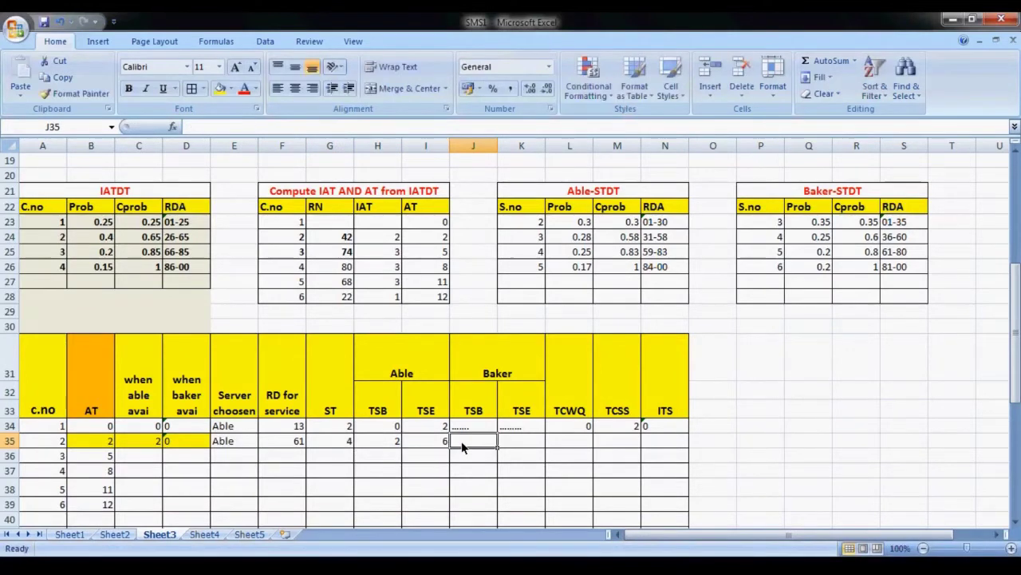
{"action": "type", "text": "......."}
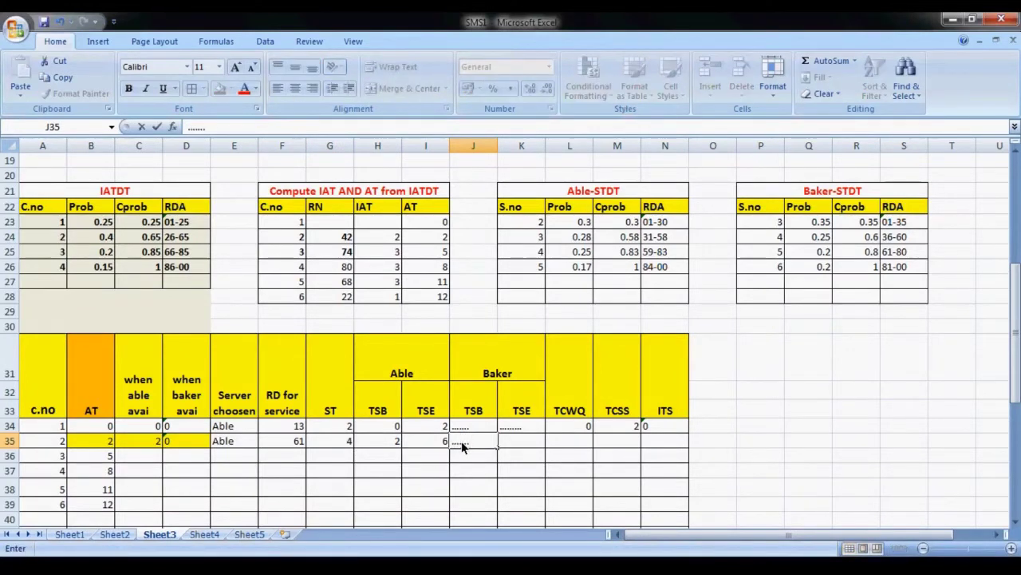
{"action": "left_click", "coordinate": [505, 441]}
{"action": "type", "text": "..."}
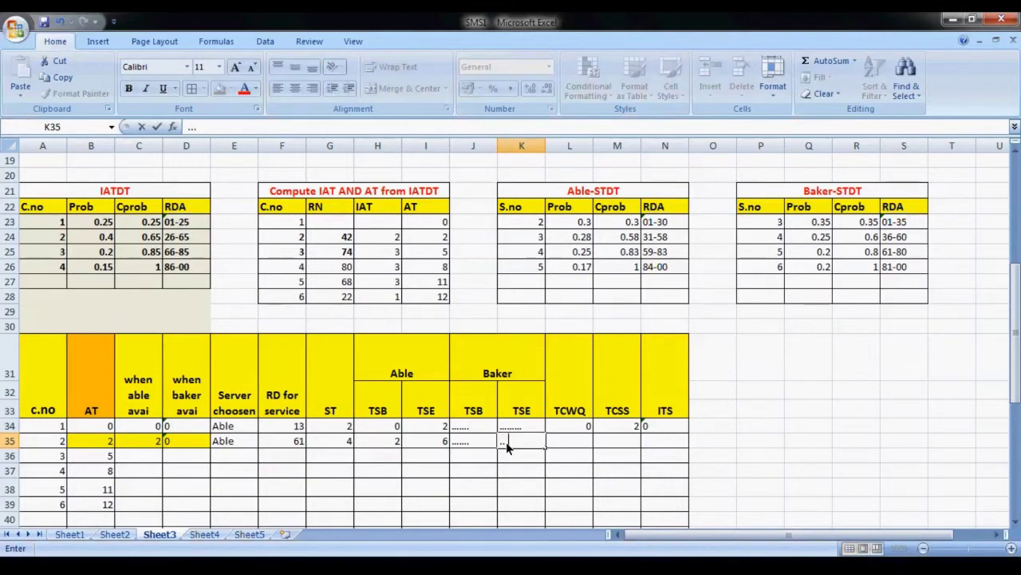
{"action": "type", "text": "..."}
Compare customer 2's arrival time with Able's availability and enter 0 for TCWQ in L35 and 0 for ITS in N35.
{"action": "left_click", "coordinate": [574, 444]}
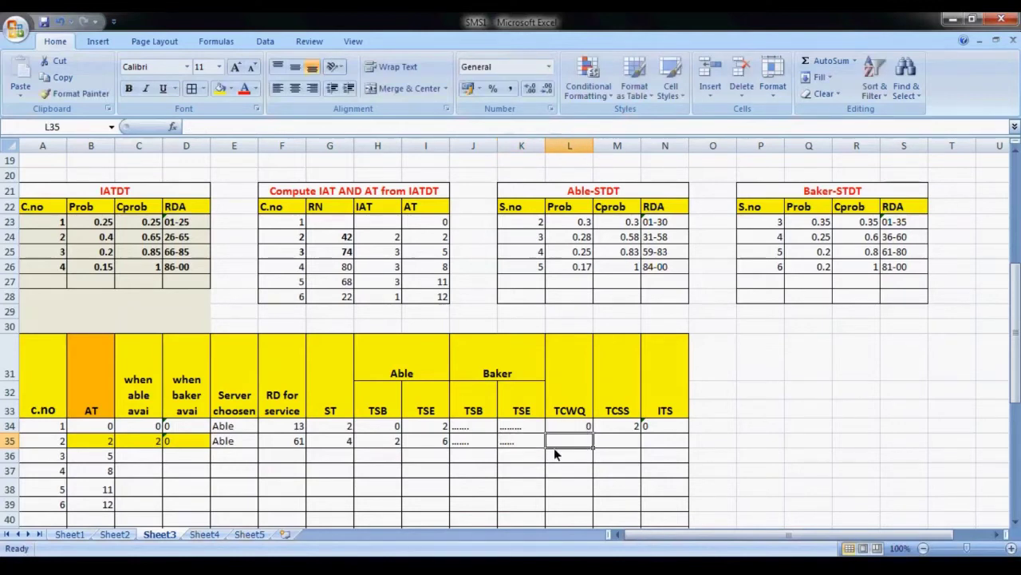
{"action": "left_click", "coordinate": [101, 445]}
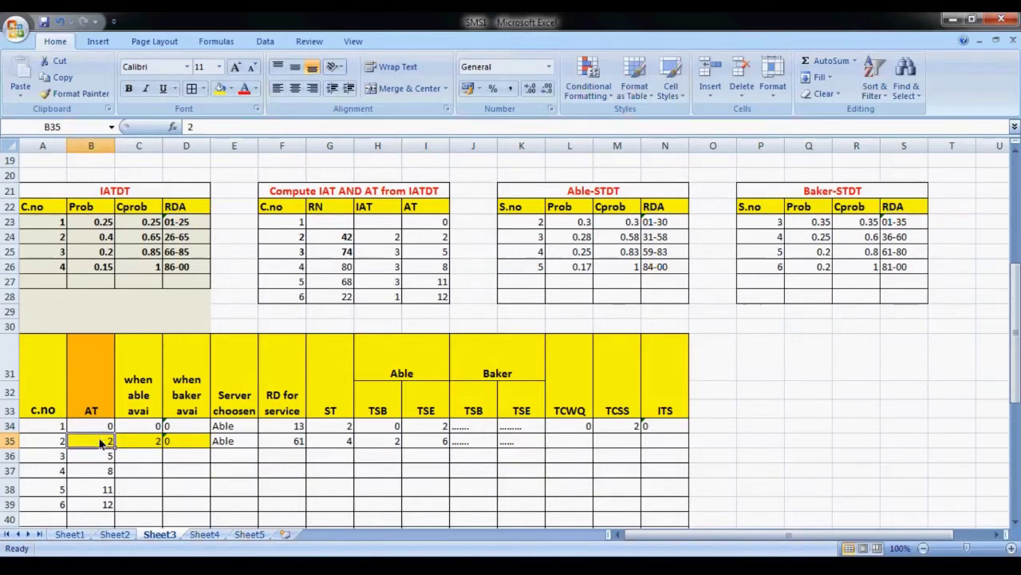
{"action": "left_click", "coordinate": [148, 449]}
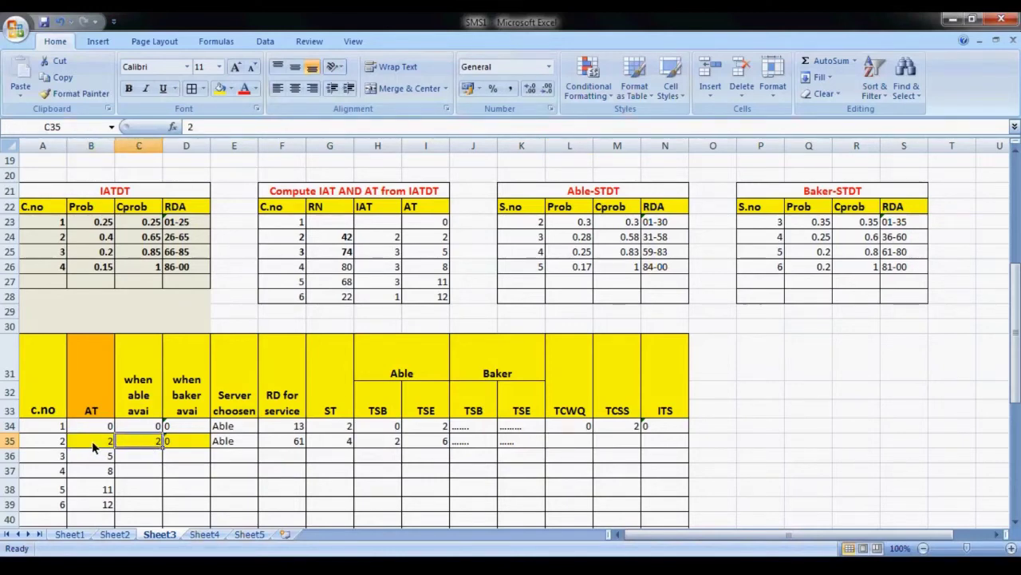
{"action": "left_click", "coordinate": [582, 444]}
{"action": "type", "text": "0"}
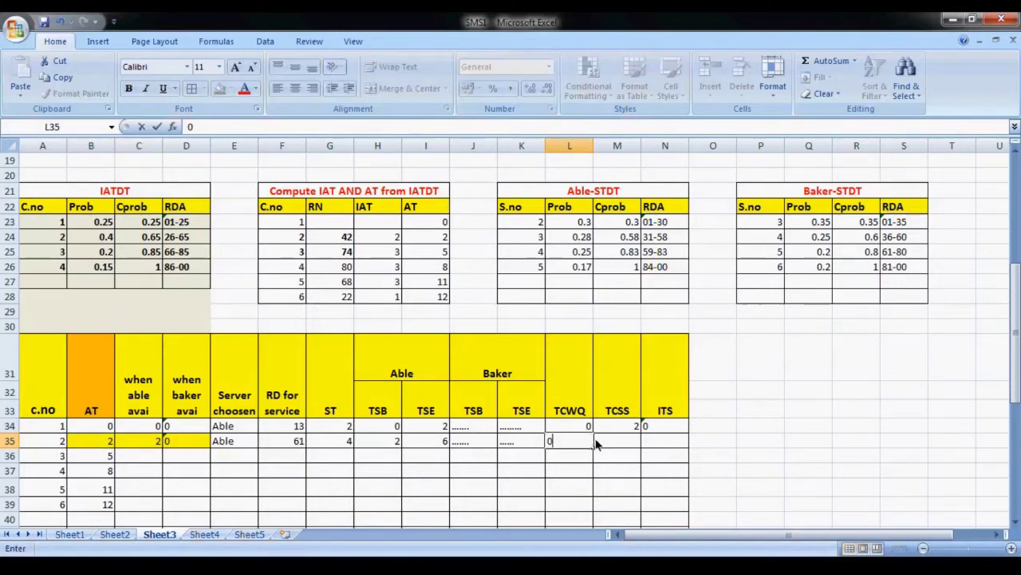
{"action": "left_click", "coordinate": [653, 446]}
{"action": "type", "text": "0"}
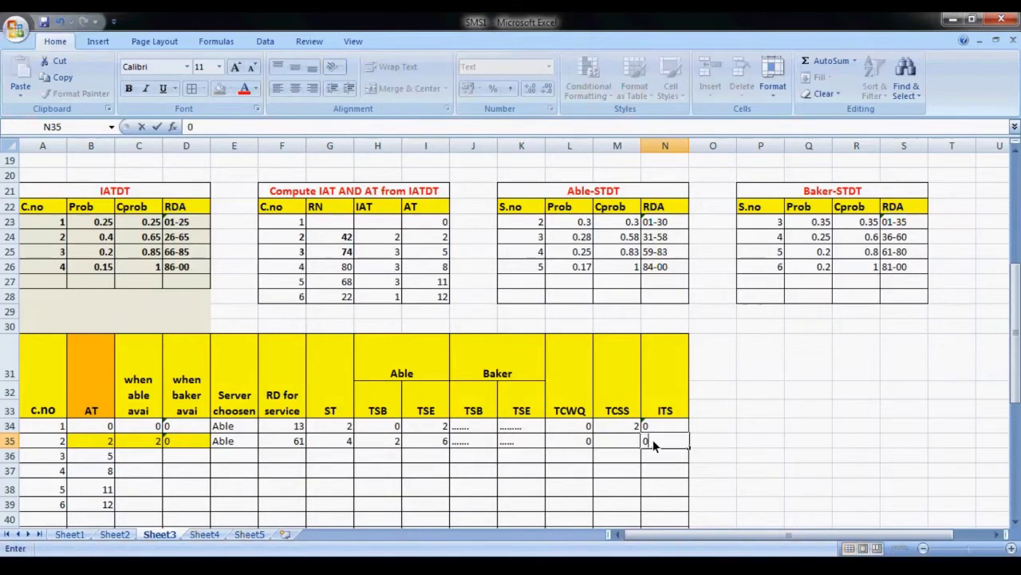
Subtract customer 2's arrival time from Able's TSE and enter 4 as TCSS in M35.
{"action": "left_click", "coordinate": [631, 447]}
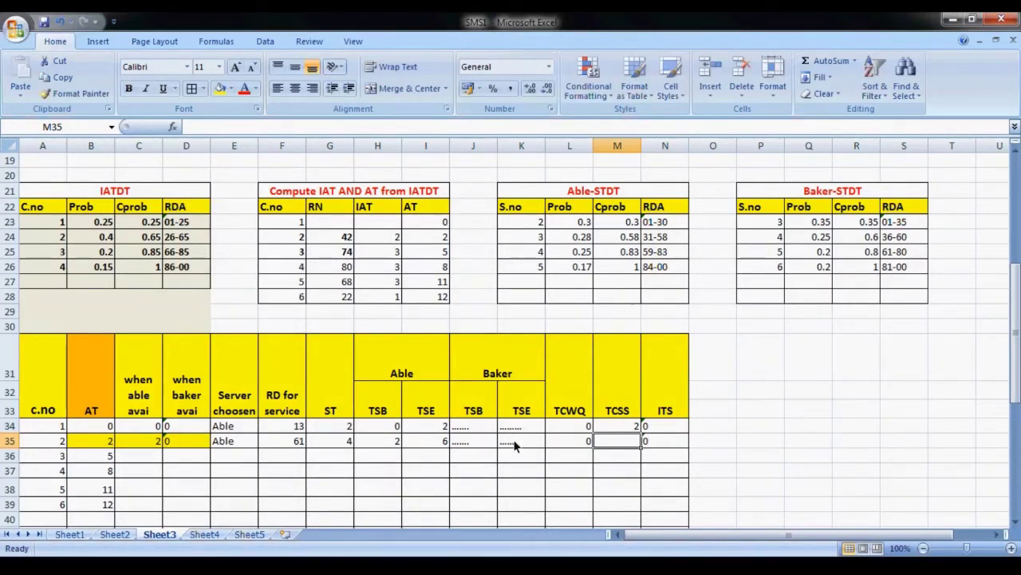
{"action": "left_click", "coordinate": [431, 448]}
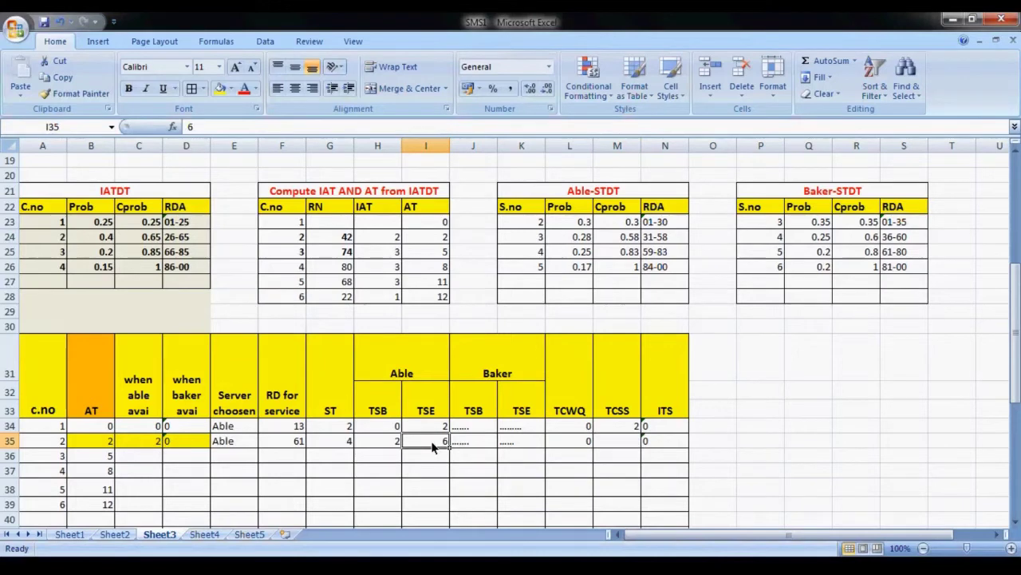
{"action": "left_click", "coordinate": [85, 448]}
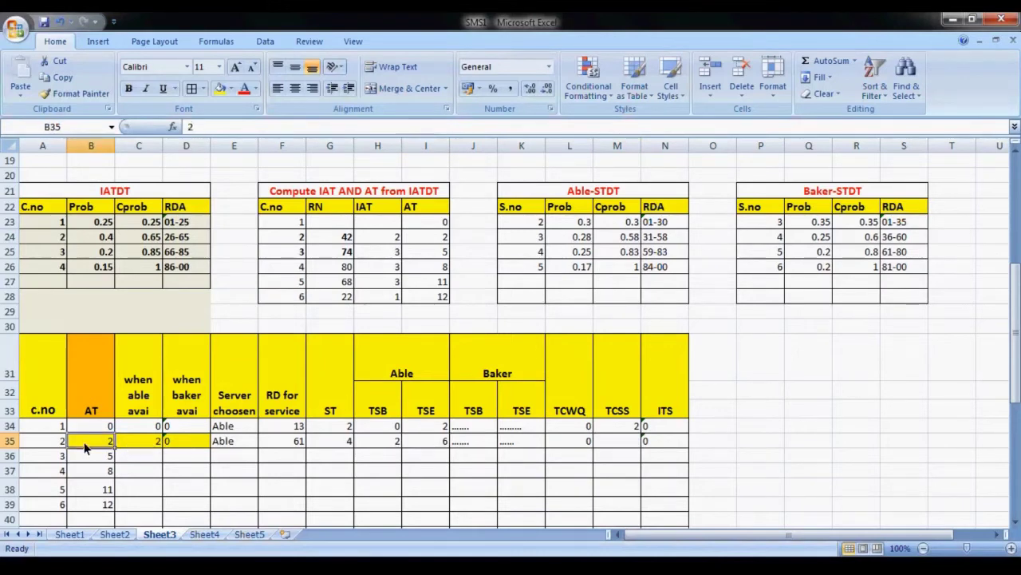
{"action": "left_click", "coordinate": [612, 445]}
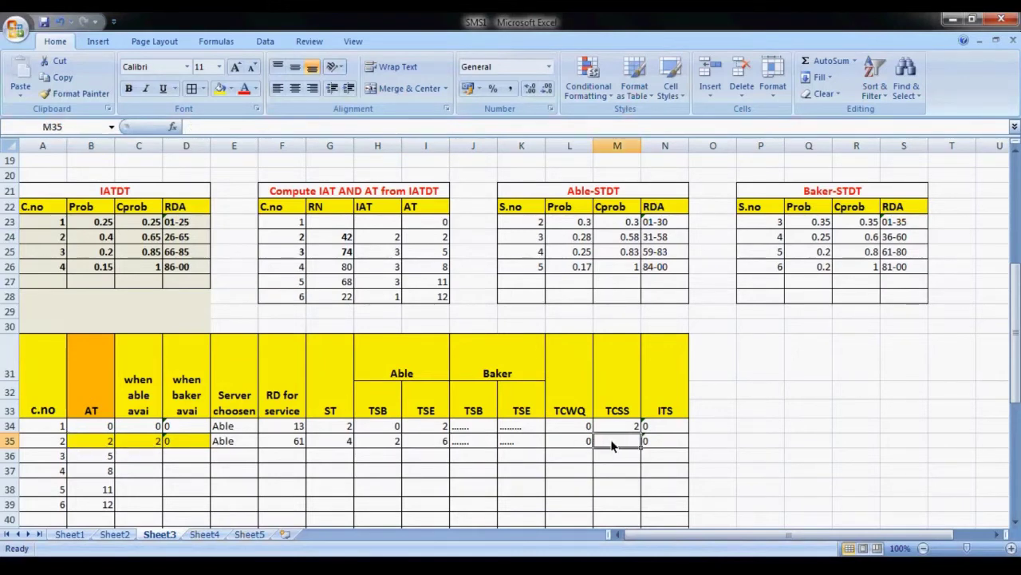
{"action": "type", "text": "4"}
{"action": "key", "text": "Return"}
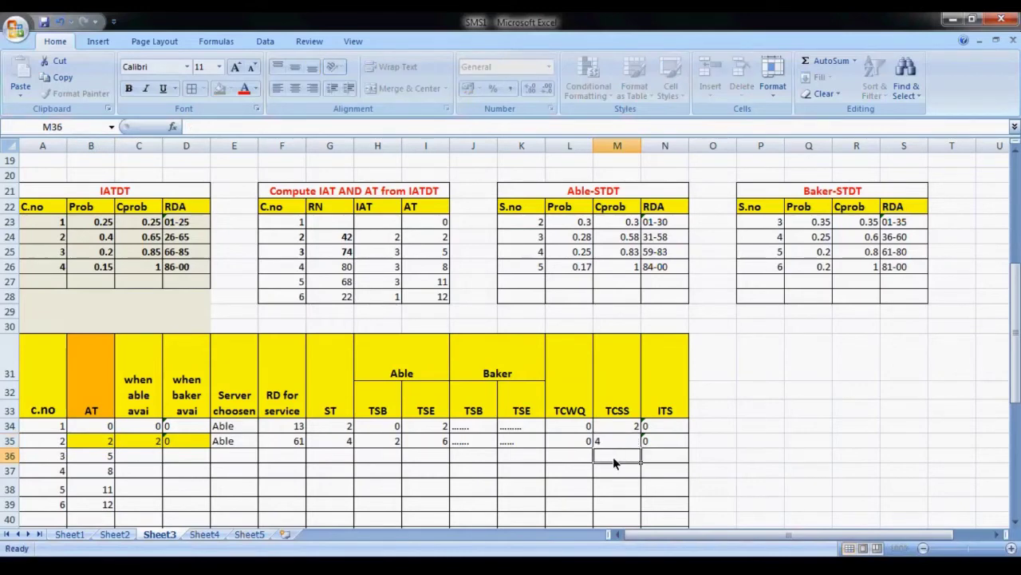
Enter customer 3's server availability as 6 for Able in C36 and 0 for Baker in D36.
{"action": "left_click", "coordinate": [427, 446]}
{"action": "left_click", "coordinate": [137, 455]}
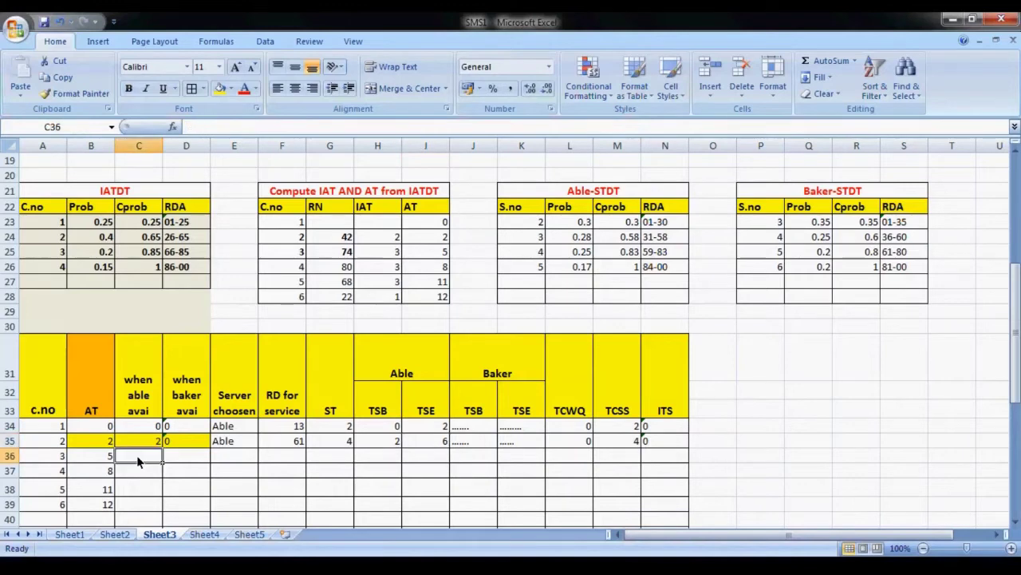
{"action": "type", "text": "6"}
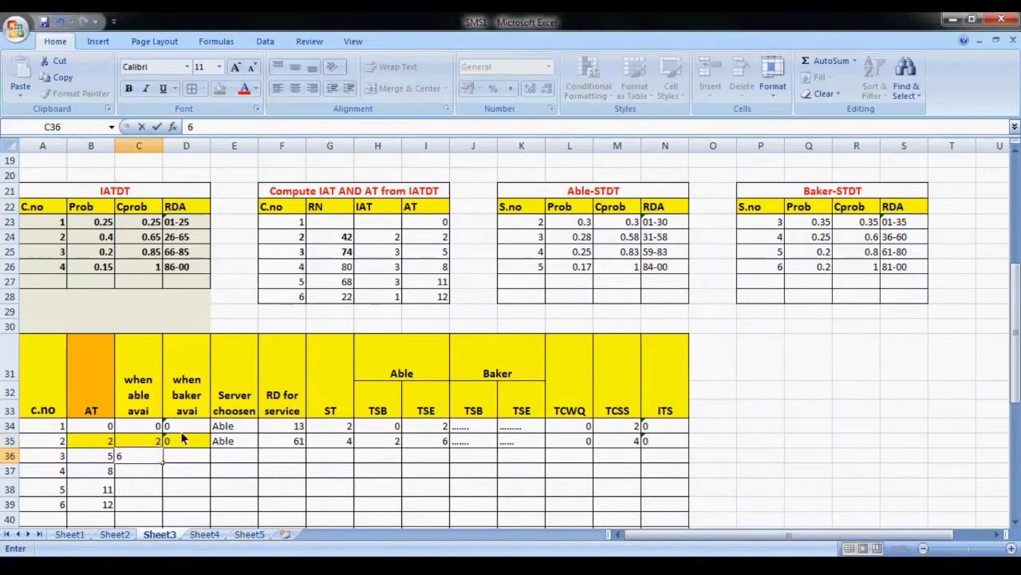
{"action": "left_click", "coordinate": [182, 459]}
{"action": "type", "text": "0"}
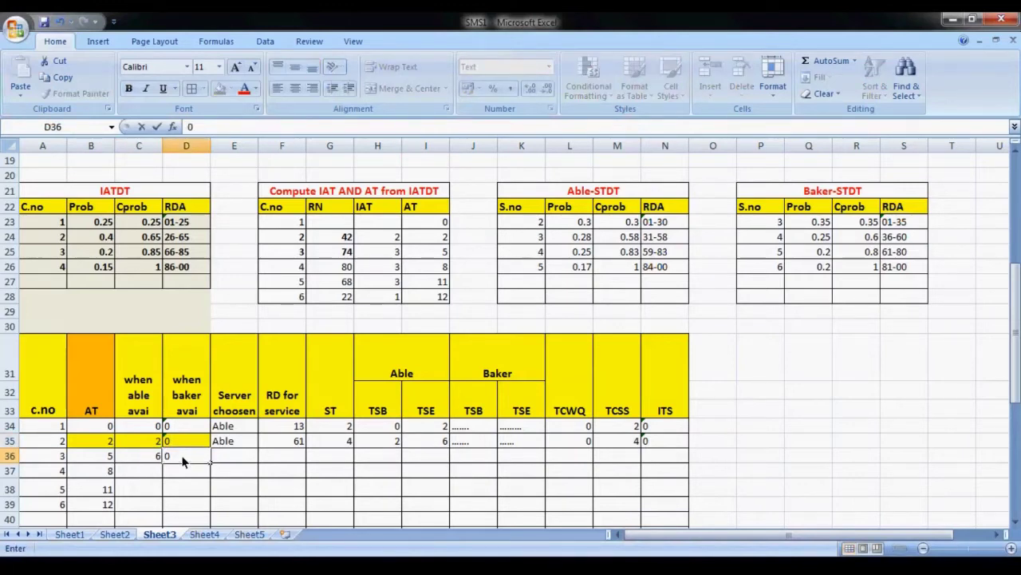
Remove the fill from customer 2's cells B35:D35 and highlight customer 3's cells B36:D36 in yellow.
{"action": "left_click_drag", "start_coordinate": [96, 441], "coordinate": [182, 444]}
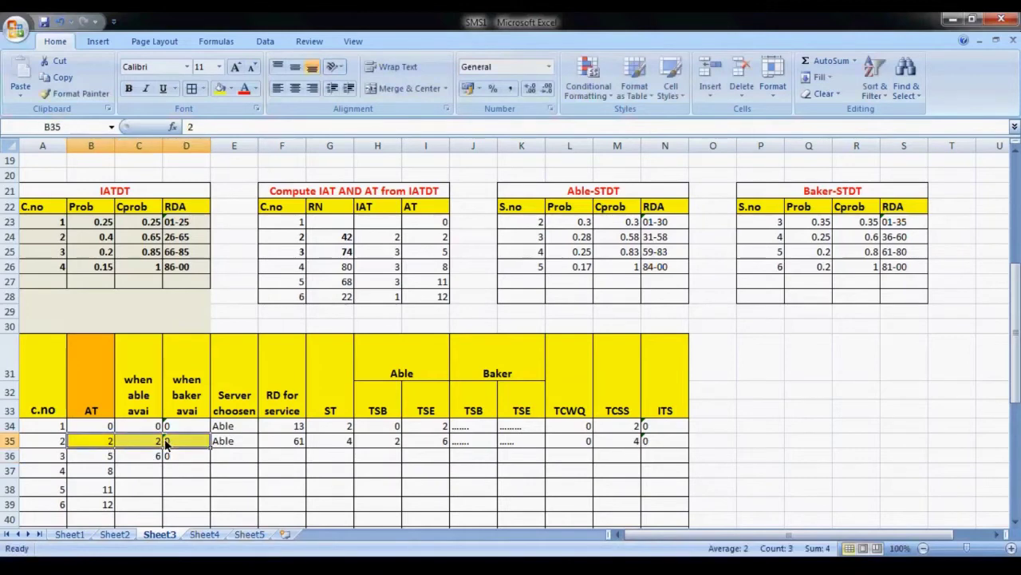
{"action": "left_click", "coordinate": [229, 89]}
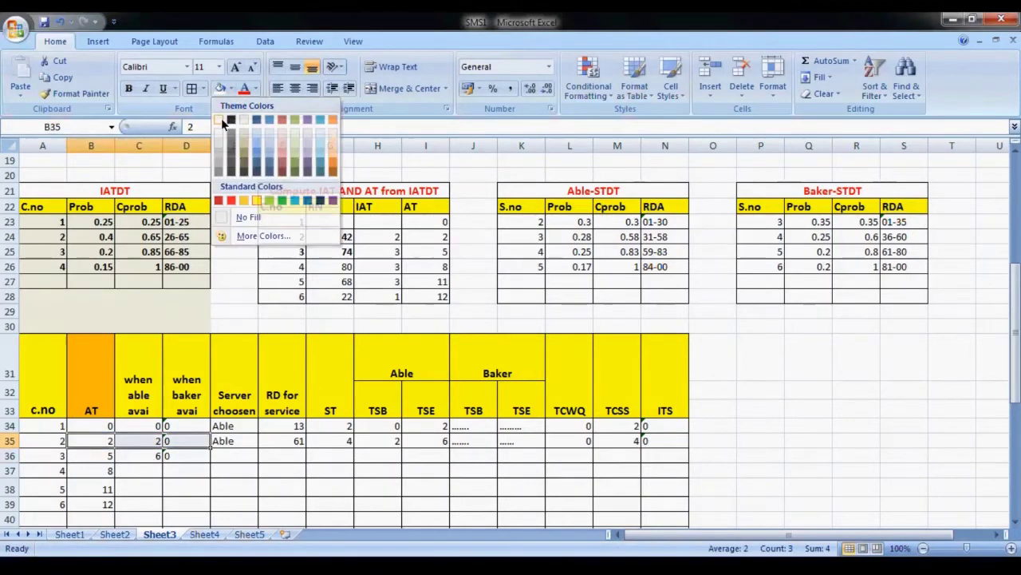
{"action": "left_click", "coordinate": [243, 217]}
{"action": "left_click_drag", "start_coordinate": [104, 461], "coordinate": [188, 463]}
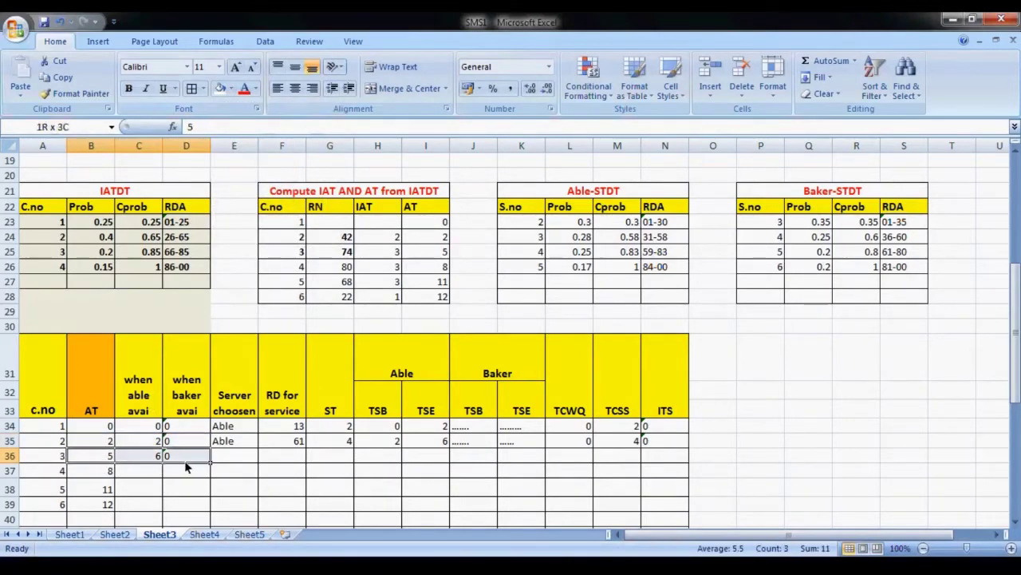
{"action": "left_click", "coordinate": [229, 89]}
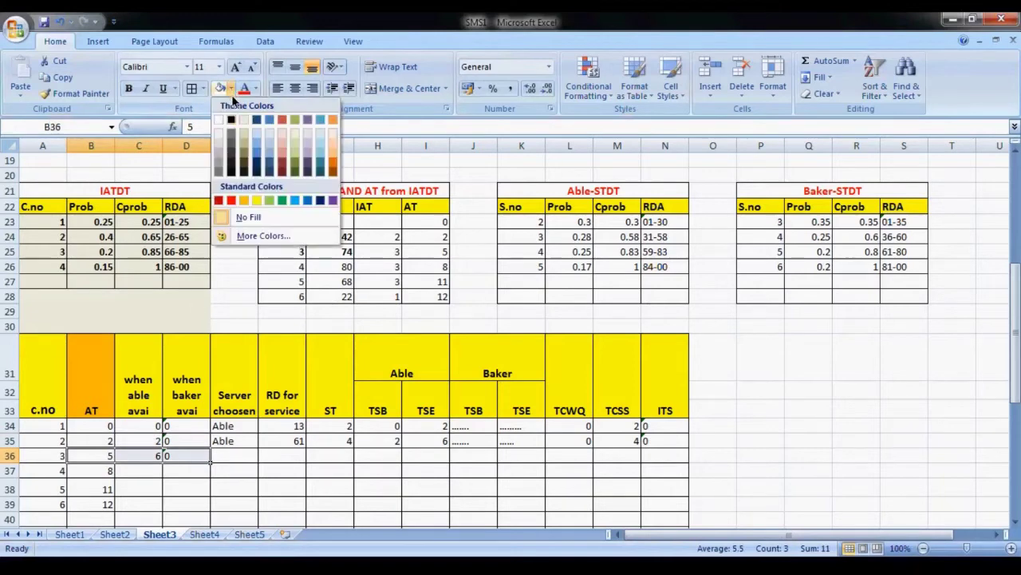
{"action": "left_click", "coordinate": [257, 199]}
{"action": "left_click", "coordinate": [184, 471]}
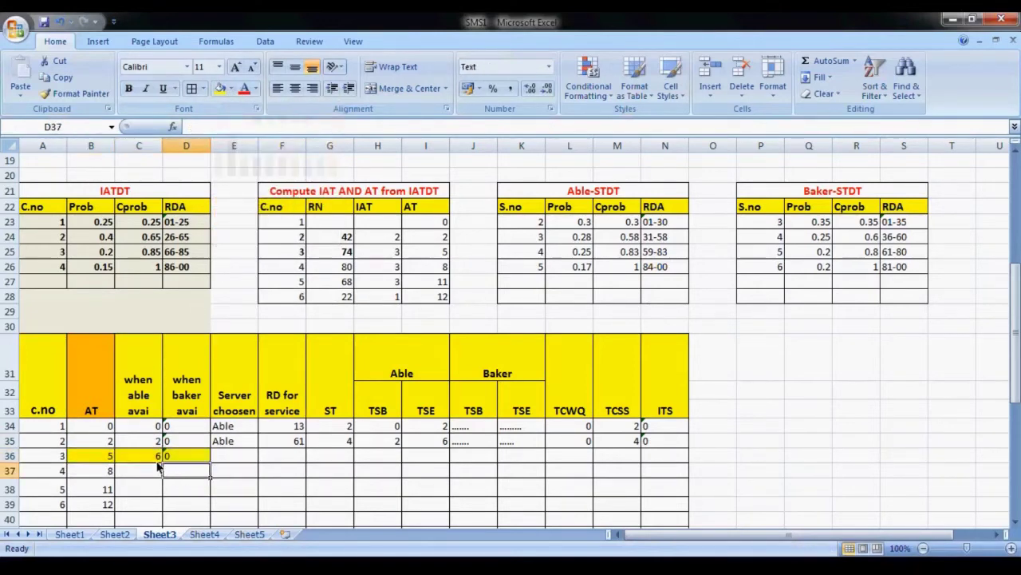
Compare customer 3's arrival time with both servers' availability and enter Baker as the chosen server in E36.
{"action": "left_click", "coordinate": [156, 461]}
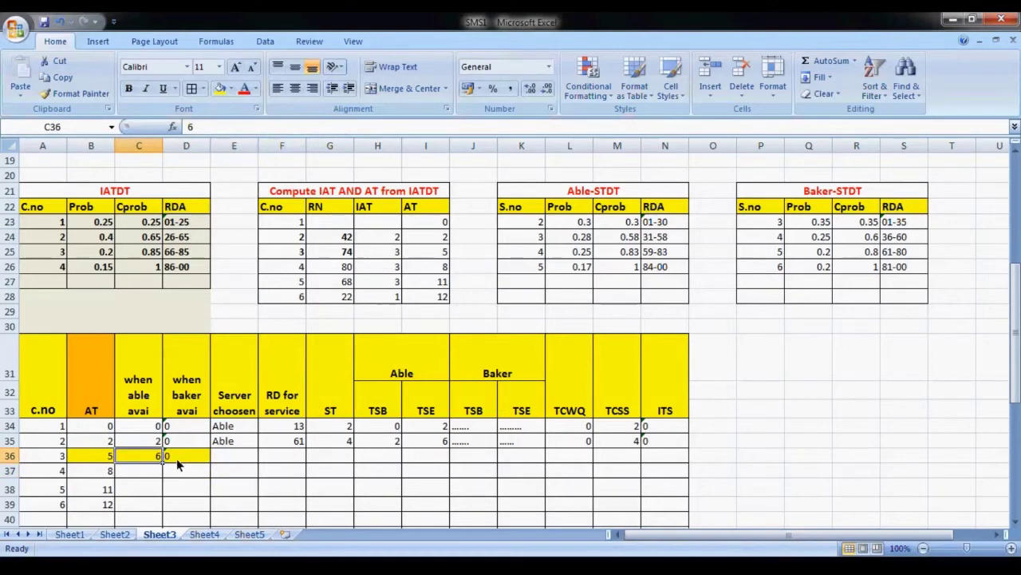
{"action": "left_click", "coordinate": [177, 459]}
{"action": "left_click", "coordinate": [100, 459]}
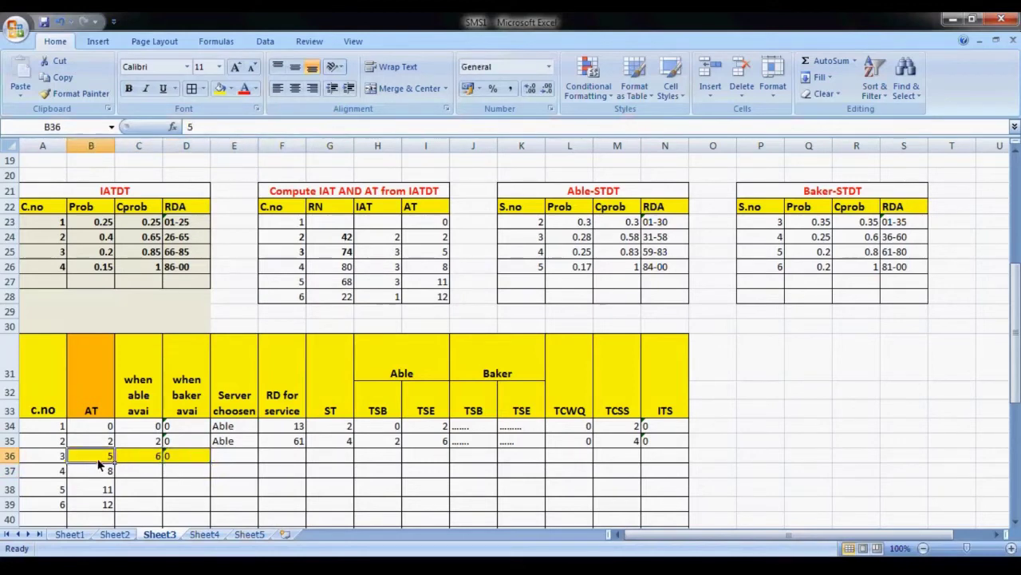
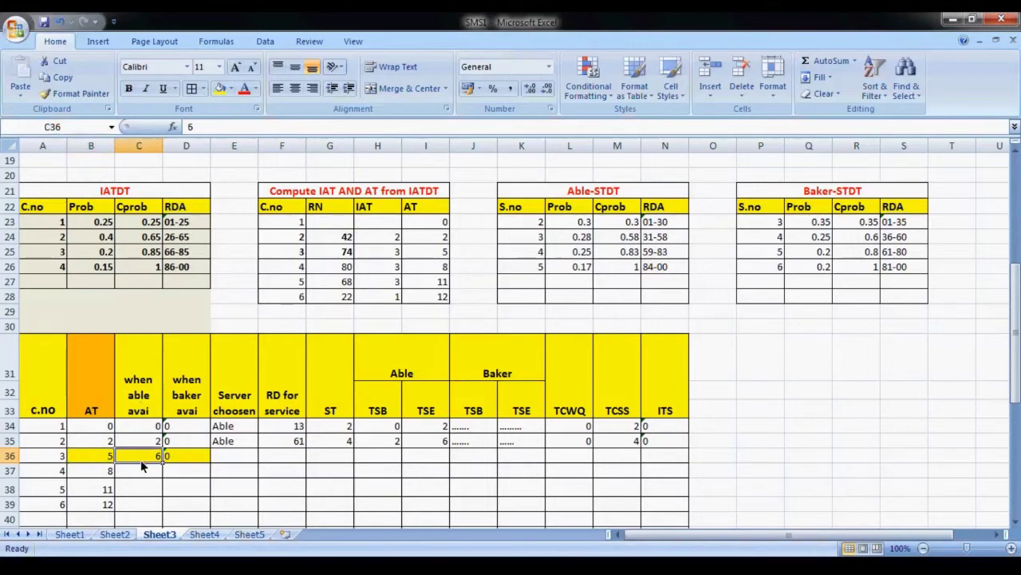
{"action": "left_click", "coordinate": [184, 460]}
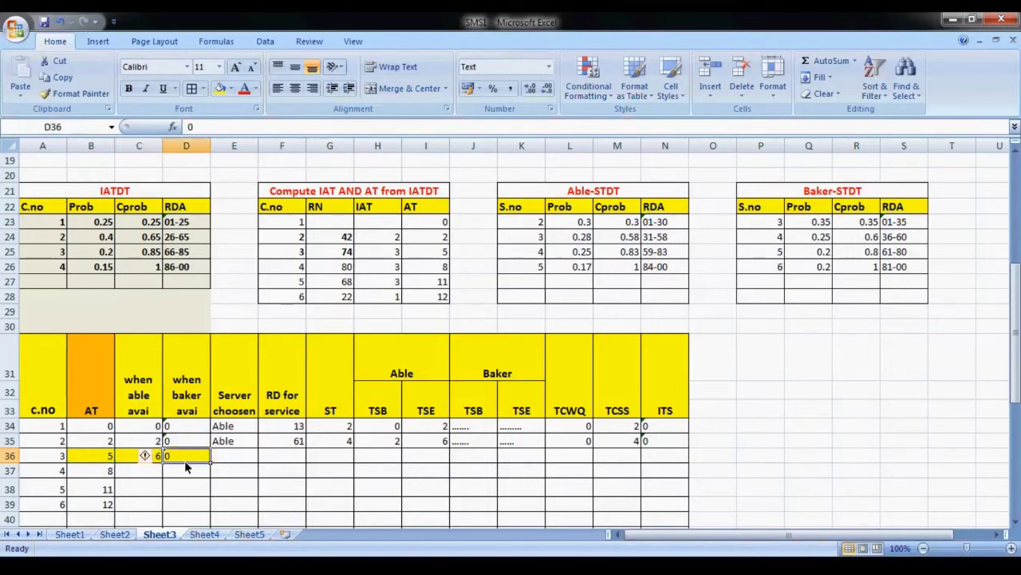
{"action": "left_click", "coordinate": [231, 459]}
{"action": "type", "text": "Baker"}
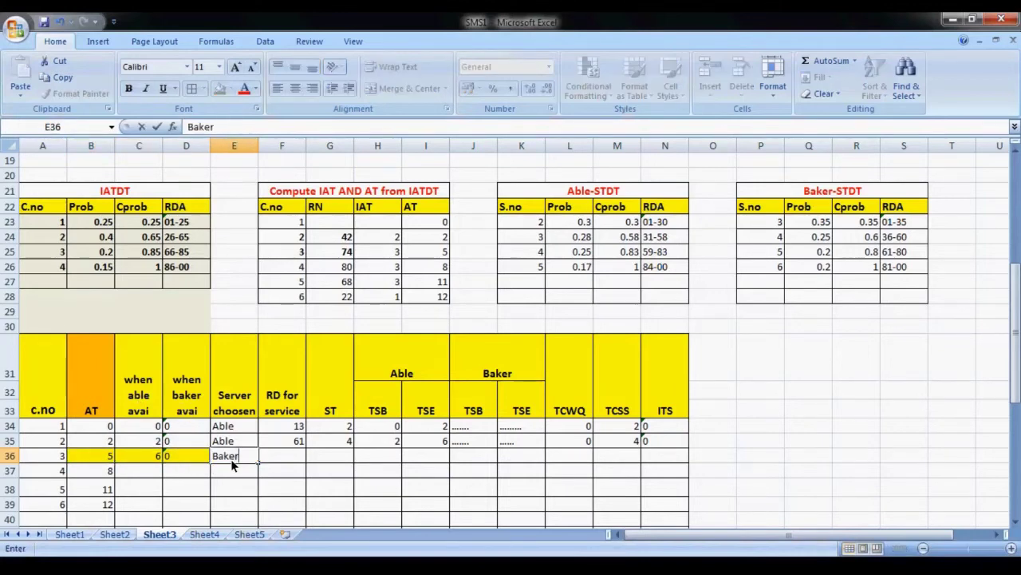
Take the third random digit for service time from the RD for ST list and enter 50 in F36 for customer 3.
{"action": "left_click", "coordinate": [275, 462]}
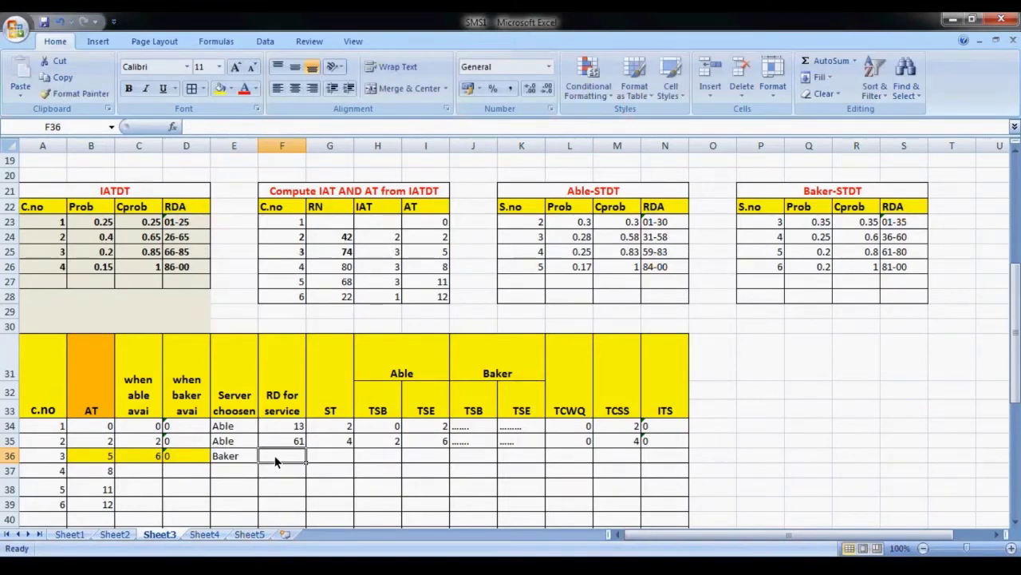
{"action": "scroll", "coordinate": [278, 461], "scroll_direction": "up", "scroll_amount": 1}
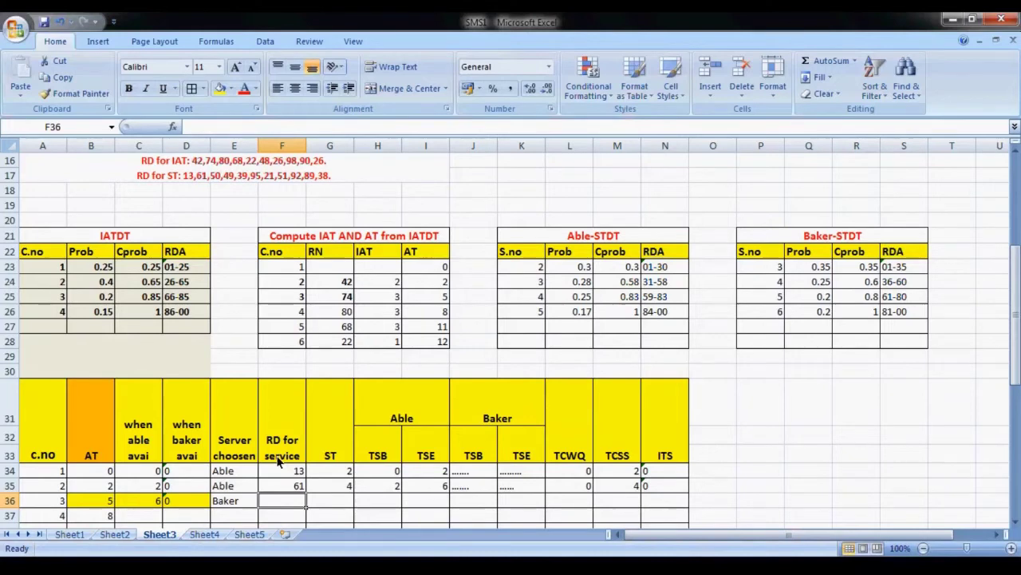
{"action": "type", "text": "50"}
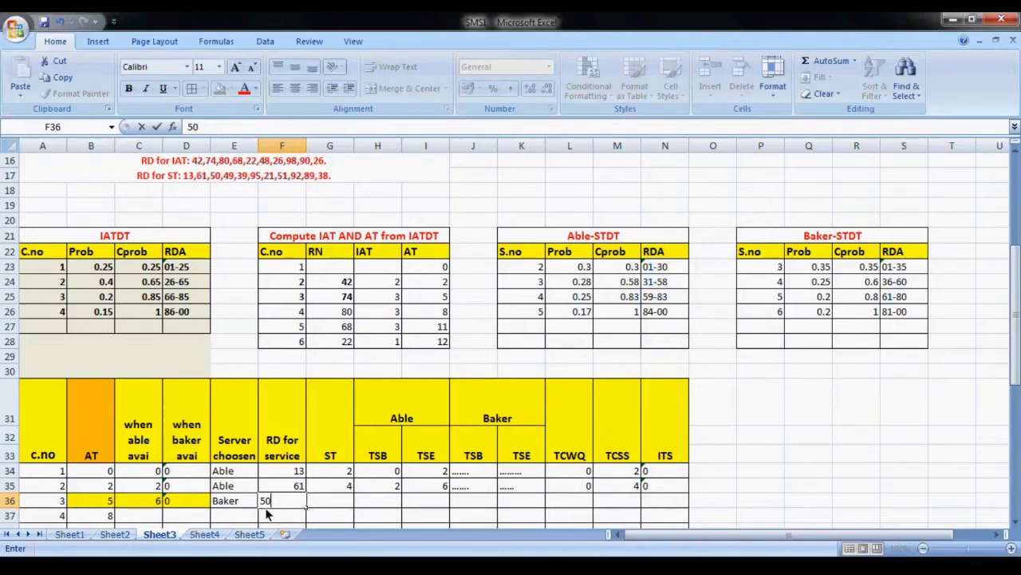
{"action": "left_click", "coordinate": [328, 499]}
{"action": "left_click", "coordinate": [284, 502]}
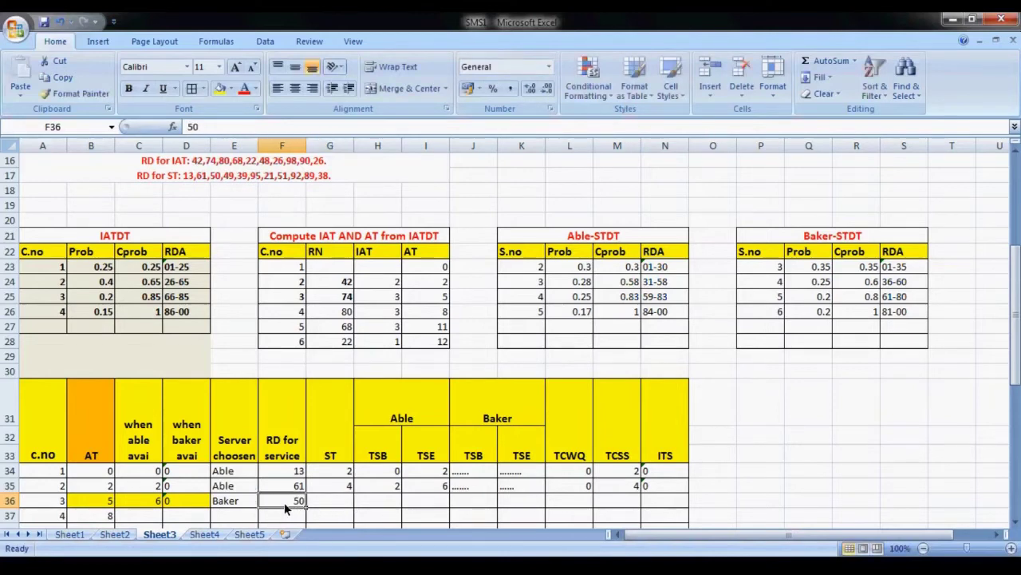
Look up customer 3's random digit in the RDA ranges of Baker-STDT and enter service time 4 in G36.
{"action": "left_click", "coordinate": [231, 506]}
{"action": "scroll", "coordinate": [280, 501], "scroll_direction": "down", "scroll_amount": 1}
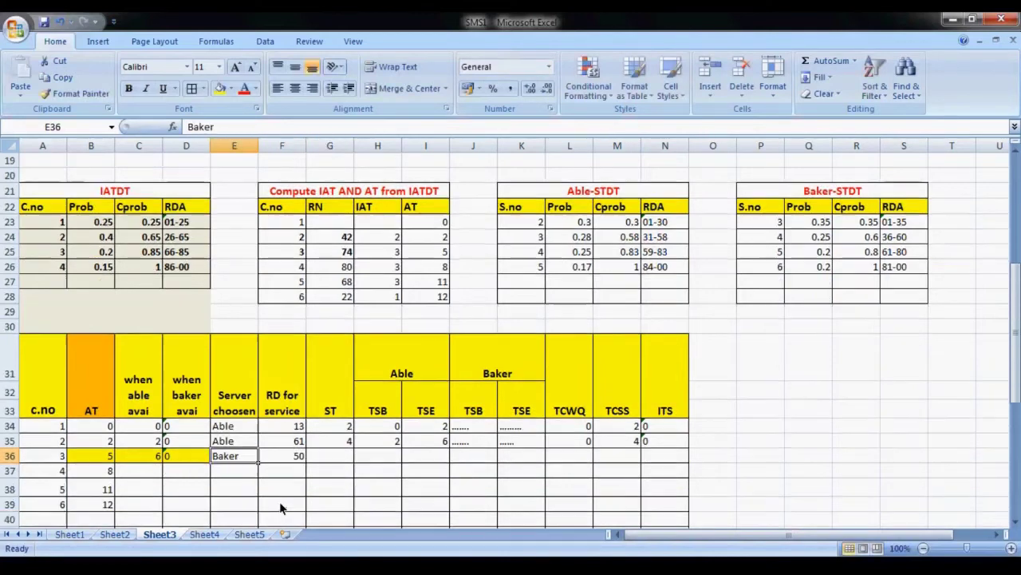
{"action": "left_click", "coordinate": [289, 457]}
{"action": "left_click", "coordinate": [230, 461]}
{"action": "left_click", "coordinate": [892, 240]}
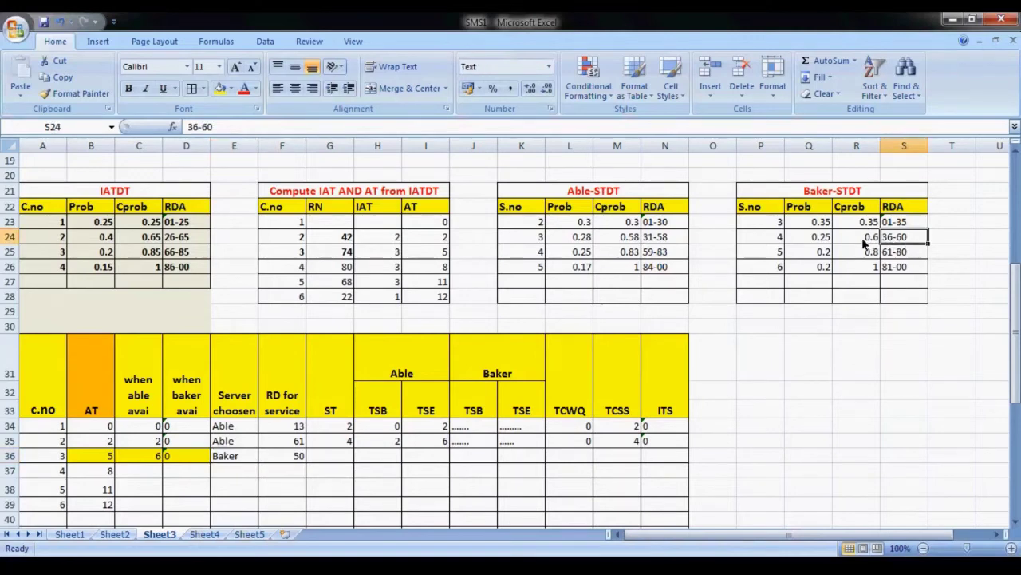
{"action": "left_click", "coordinate": [780, 241]}
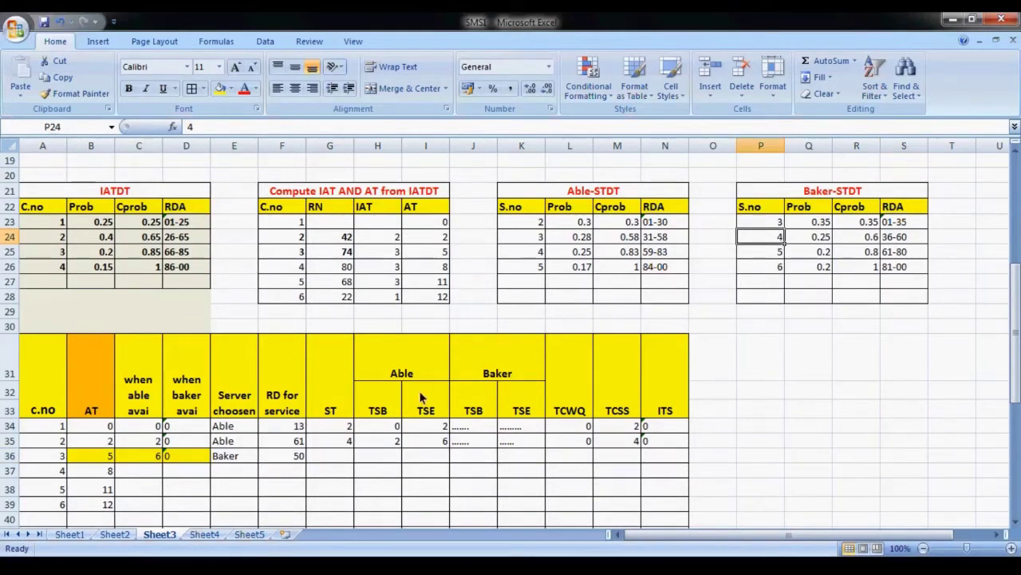
{"action": "left_click", "coordinate": [350, 459]}
{"action": "type", "text": "4"}
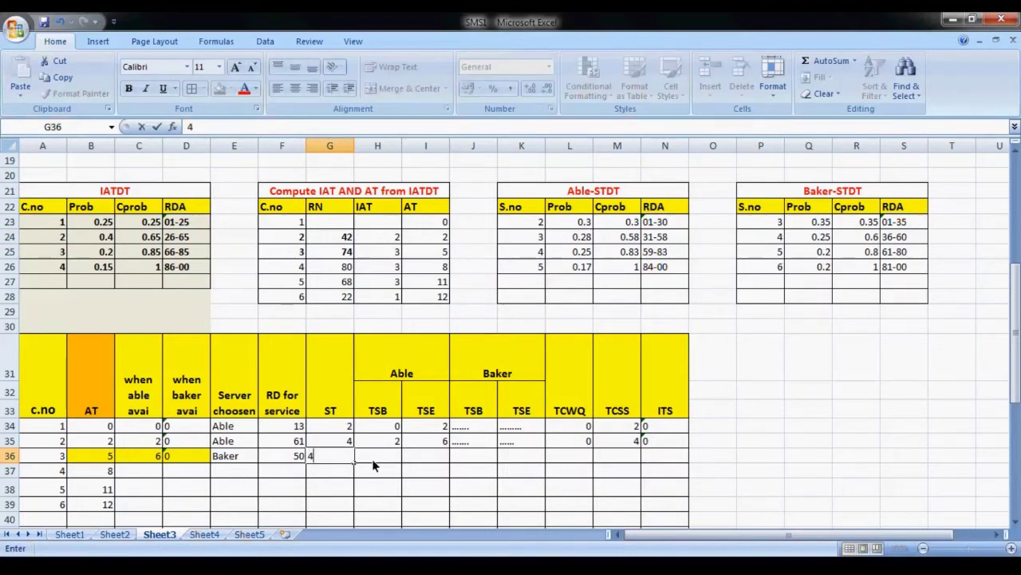
Fill Able's TSB and TSE cells H36 and I36 with dots as not applicable for customer 3.
{"action": "left_click", "coordinate": [378, 461]}
{"action": "type", "text": "."}
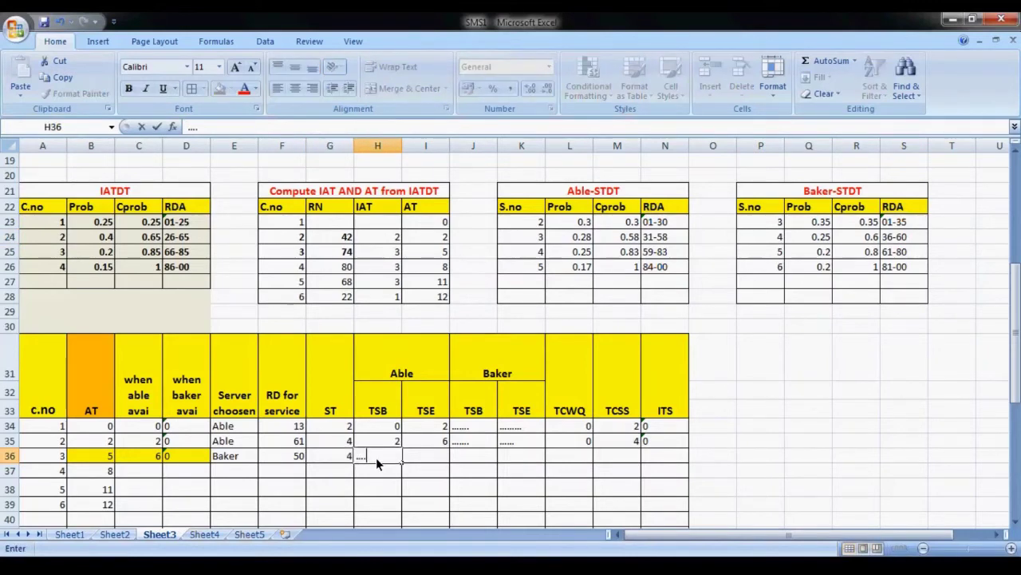
{"action": "type", "text": "..."}
{"action": "left_click", "coordinate": [440, 457]}
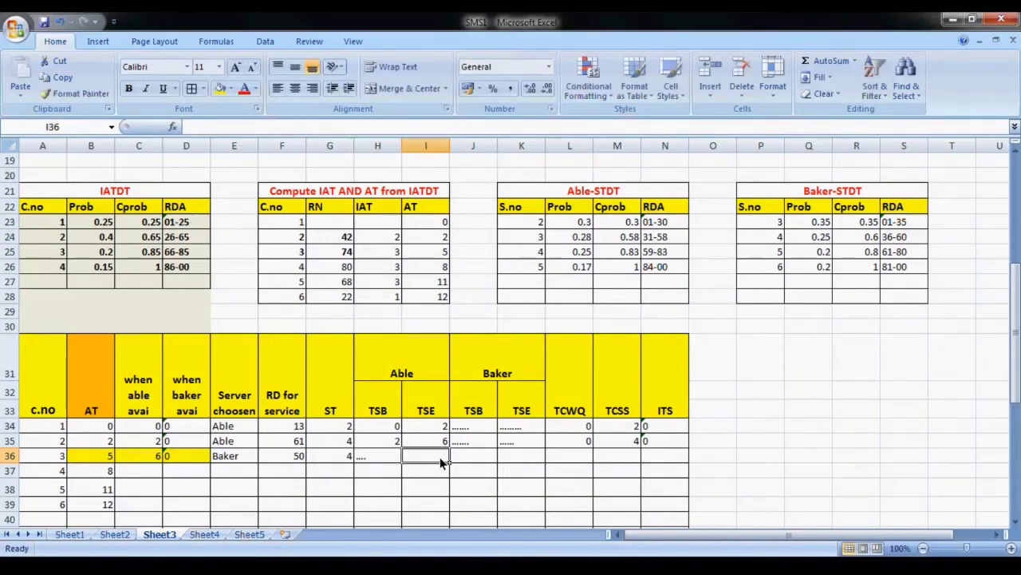
{"action": "type", "text": ".."}
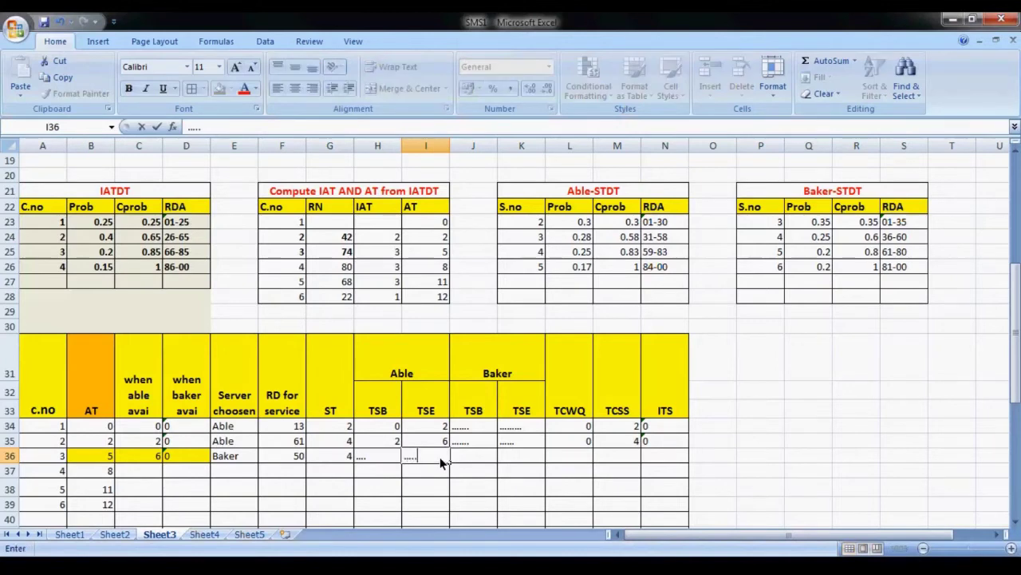
{"action": "type", "text": "..."}
Compare customer 3's arrival time with Baker's availability and enter 5 as Baker's TSB in J36.
{"action": "left_click", "coordinate": [469, 458]}
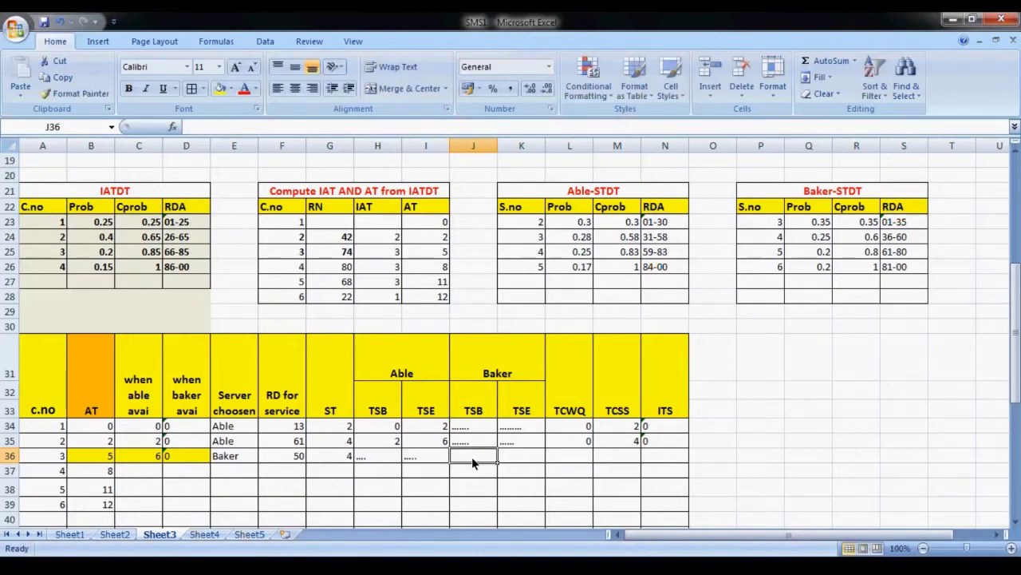
{"action": "left_click", "coordinate": [100, 459]}
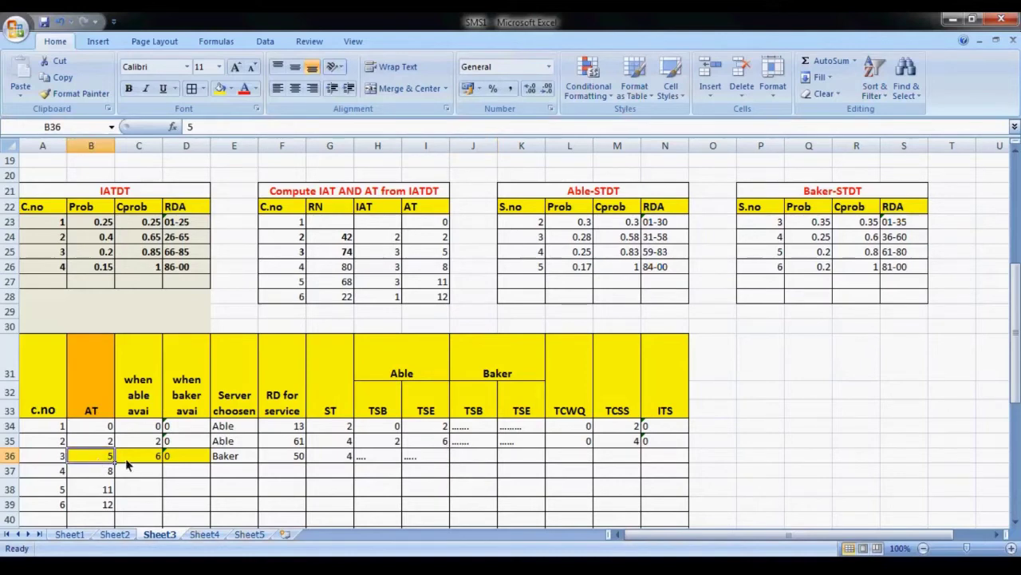
{"action": "left_click", "coordinate": [177, 457]}
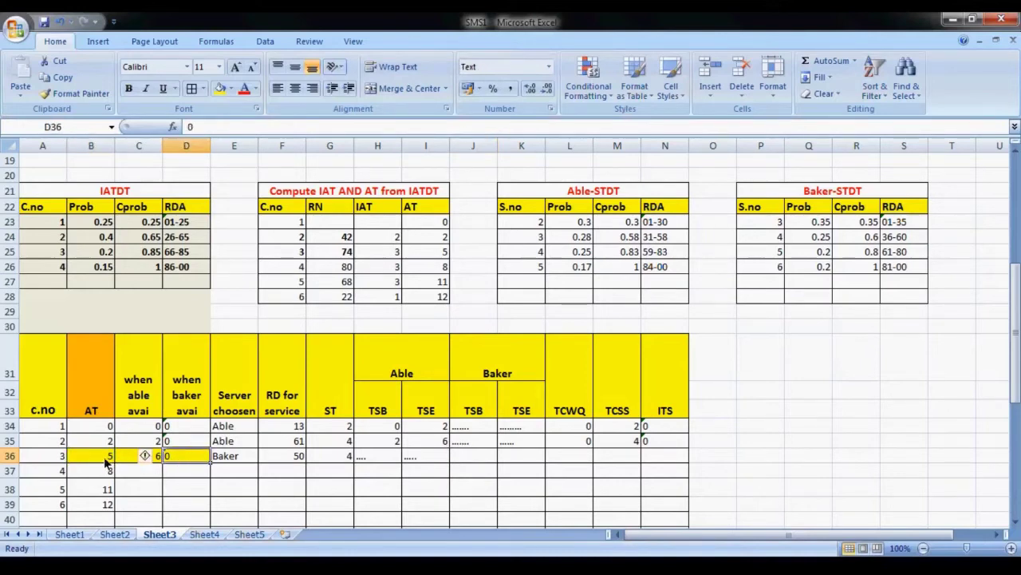
{"action": "left_click", "coordinate": [106, 460]}
{"action": "left_click", "coordinate": [196, 465]}
{"action": "left_click", "coordinate": [109, 466]}
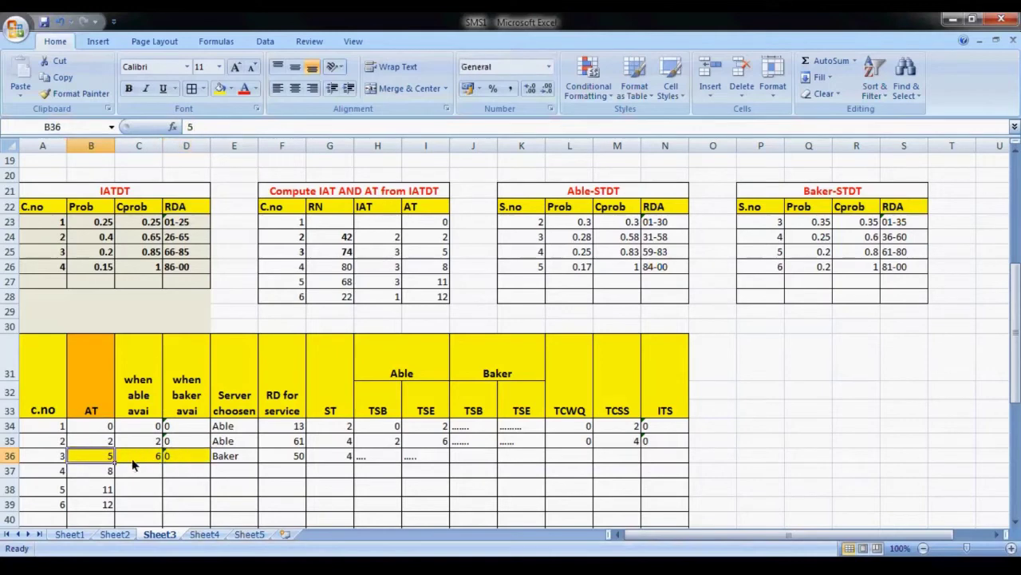
{"action": "left_click", "coordinate": [194, 465]}
{"action": "left_click", "coordinate": [103, 466]}
{"action": "left_click", "coordinate": [190, 467]}
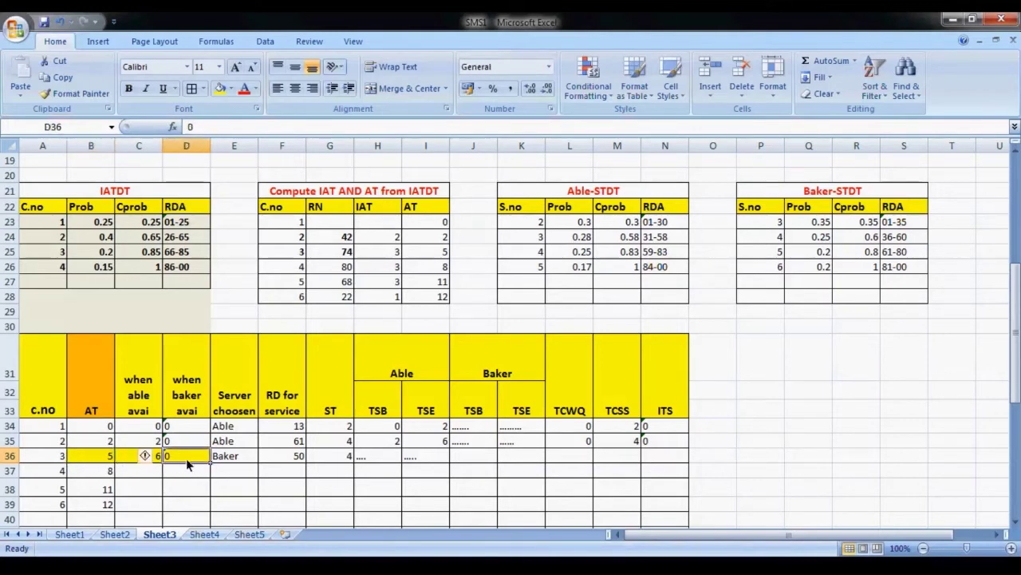
{"action": "left_click", "coordinate": [96, 467]}
{"action": "left_click", "coordinate": [469, 461]}
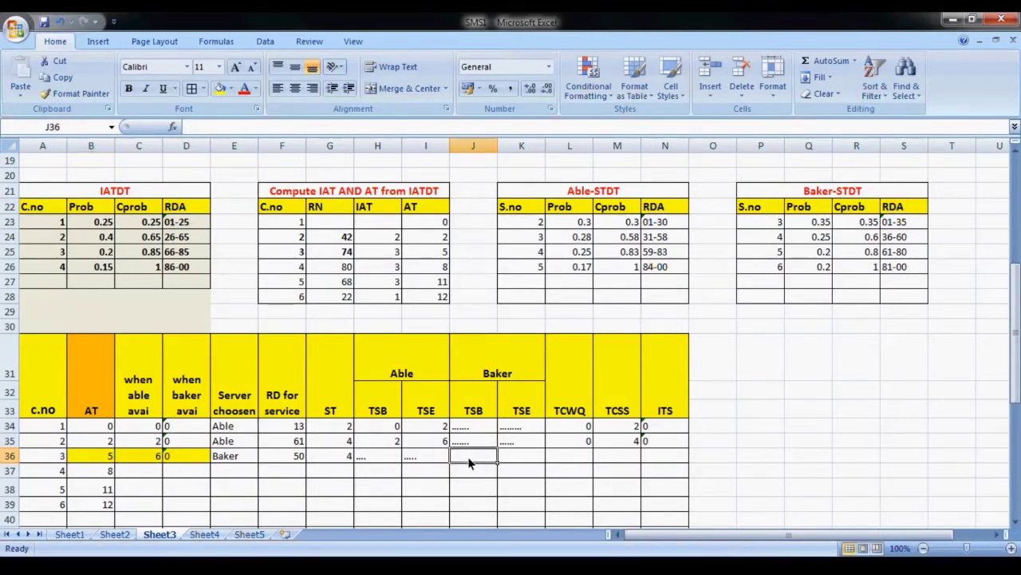
{"action": "type", "text": "5"}
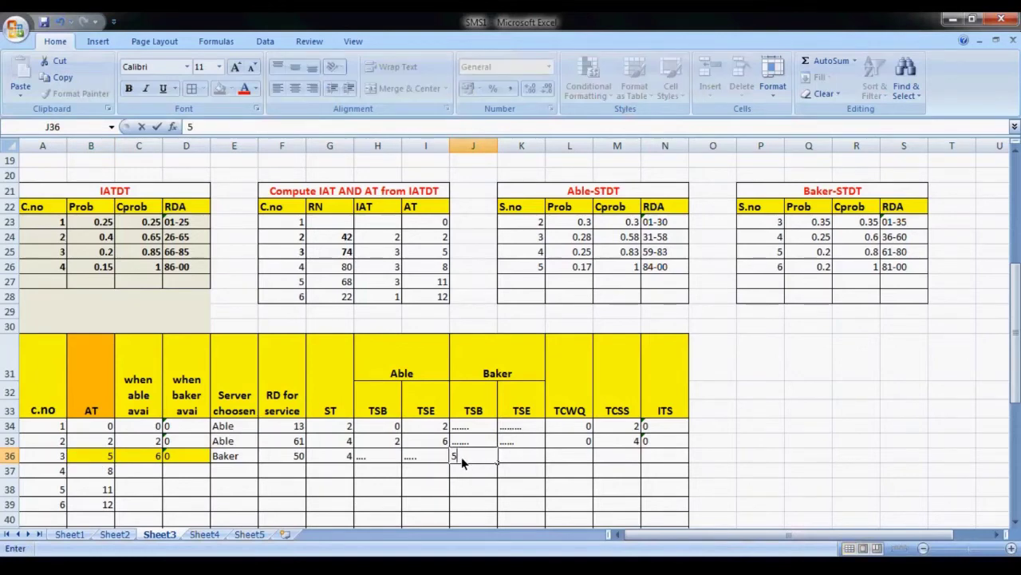
{"action": "left_click", "coordinate": [174, 456]}
{"action": "left_click", "coordinate": [88, 458]}
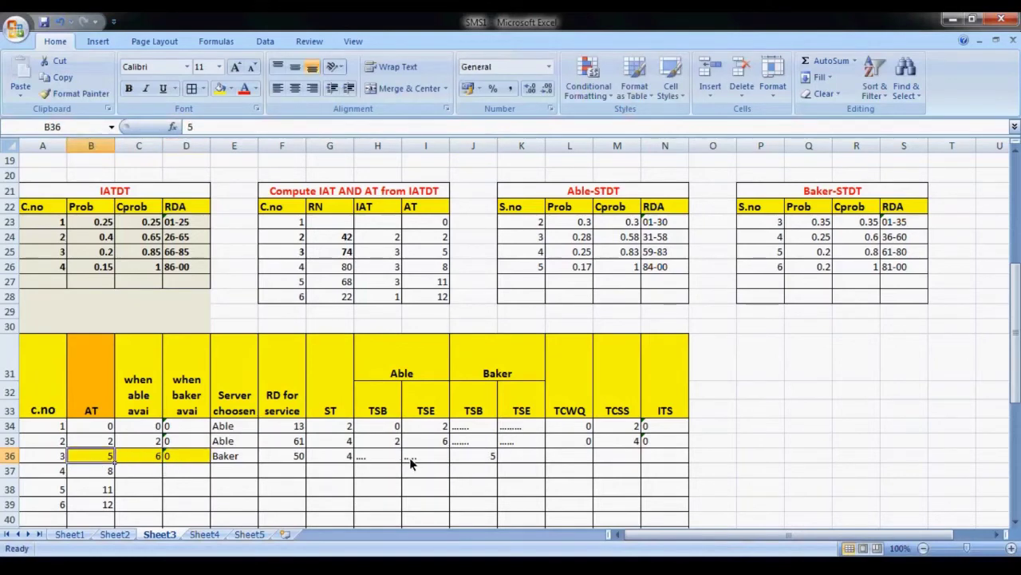
Add customer 3's service time to Baker's TSB and enter 9 as Baker's TSE in K36.
{"action": "left_click", "coordinate": [539, 460]}
{"action": "left_click", "coordinate": [489, 461]}
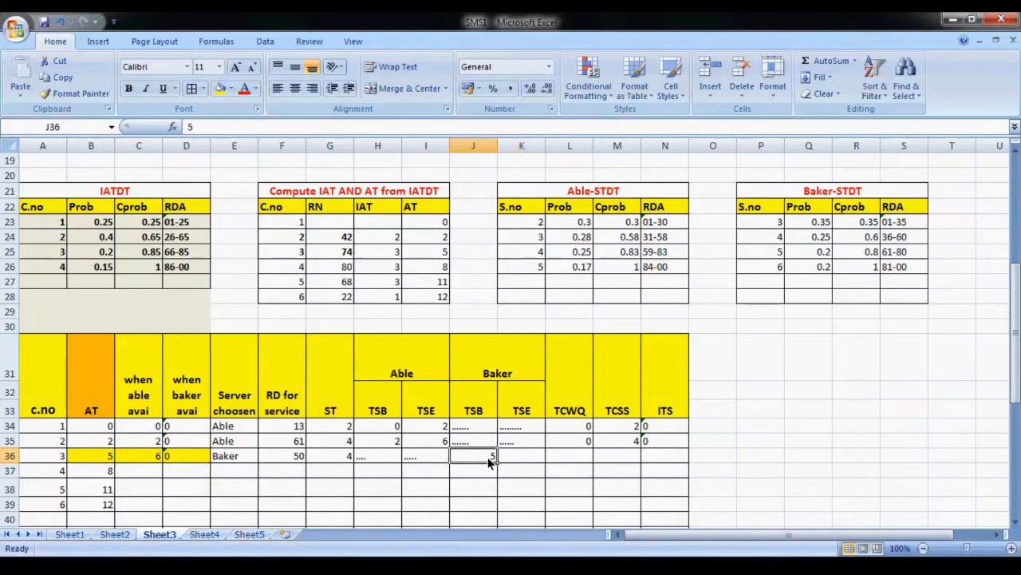
{"action": "left_click", "coordinate": [338, 459]}
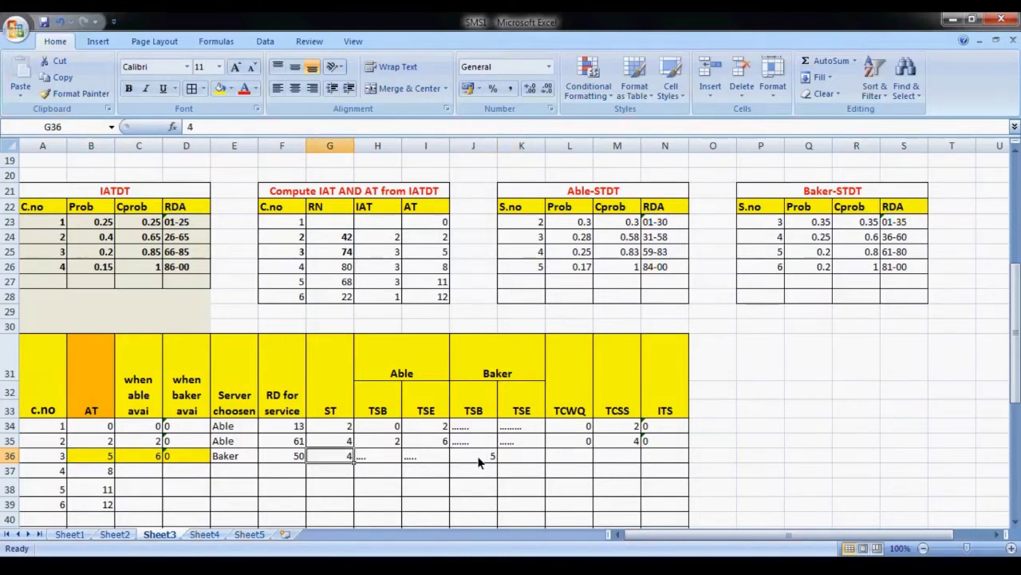
{"action": "left_click", "coordinate": [480, 459]}
{"action": "left_click", "coordinate": [349, 459]}
{"action": "left_click", "coordinate": [520, 456]}
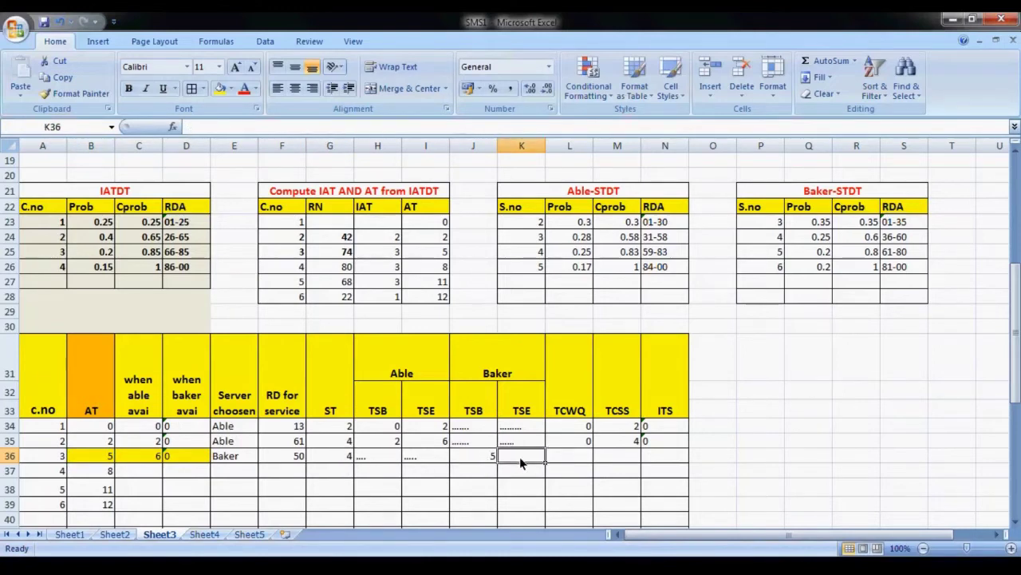
{"action": "type", "text": "9"}
Compare customer 3's arrival time with Baker's availability, entering 5 as ITS in N36 and 0 as TCWQ in L36.
{"action": "left_click", "coordinate": [553, 455]}
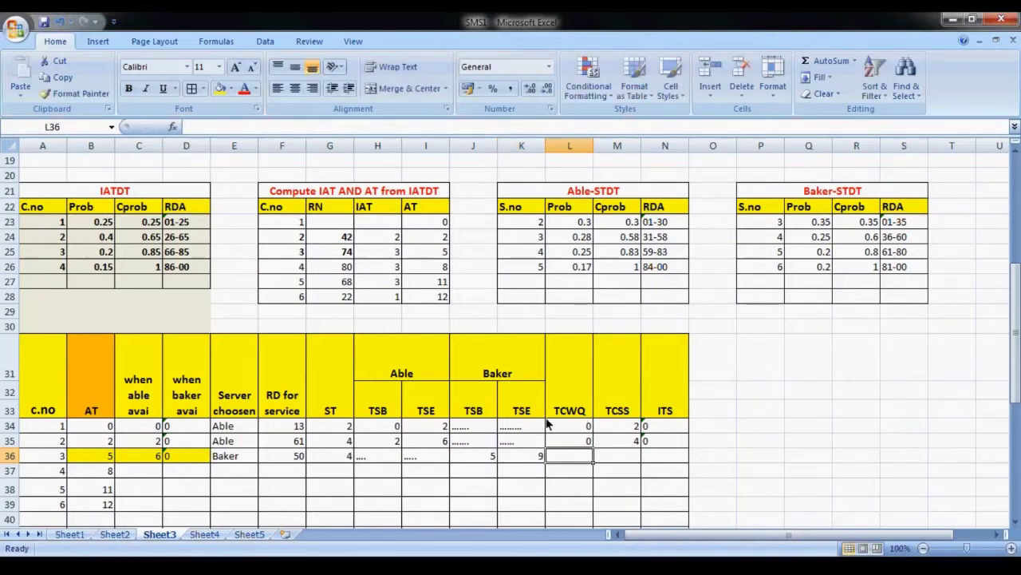
{"action": "left_click", "coordinate": [94, 457]}
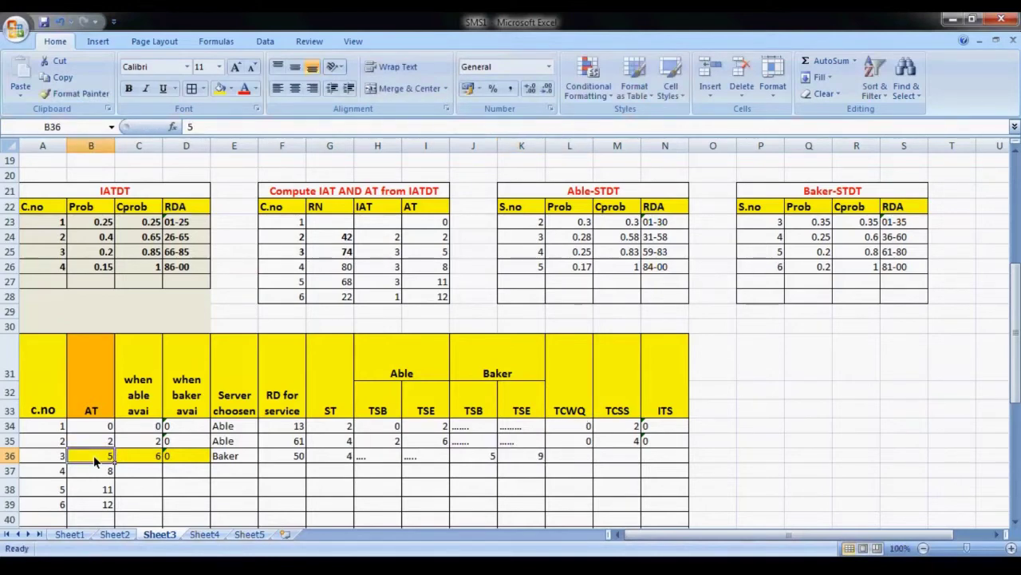
{"action": "left_click", "coordinate": [199, 462]}
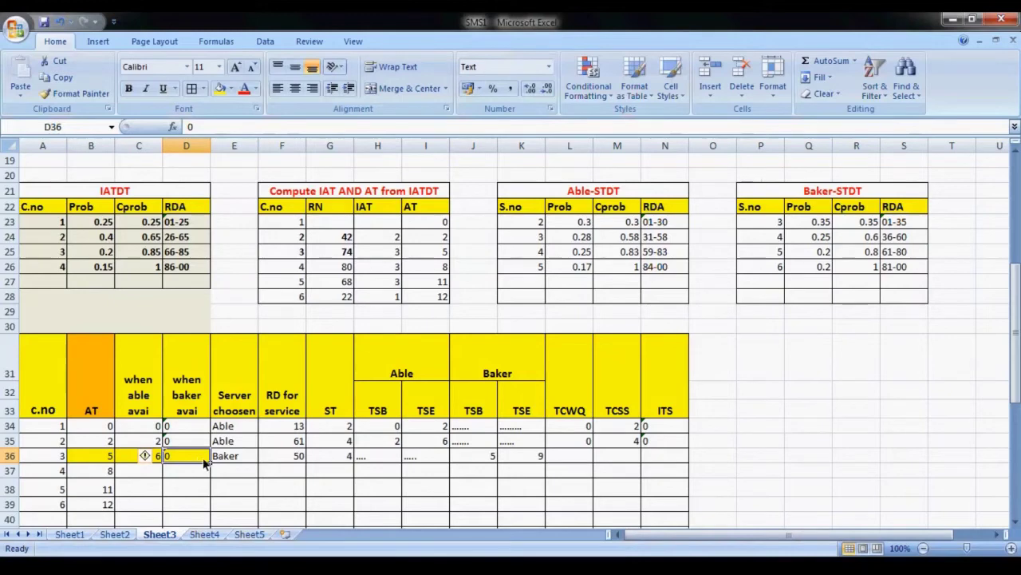
{"action": "left_click", "coordinate": [674, 456]}
{"action": "type", "text": "5"}
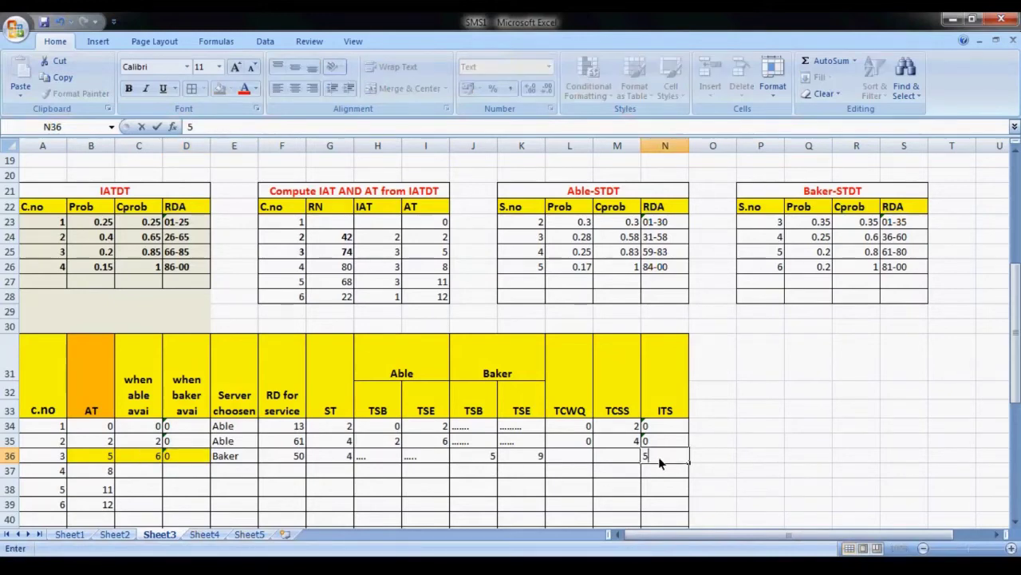
{"action": "left_click", "coordinate": [593, 462]}
{"action": "type", "text": "0"}
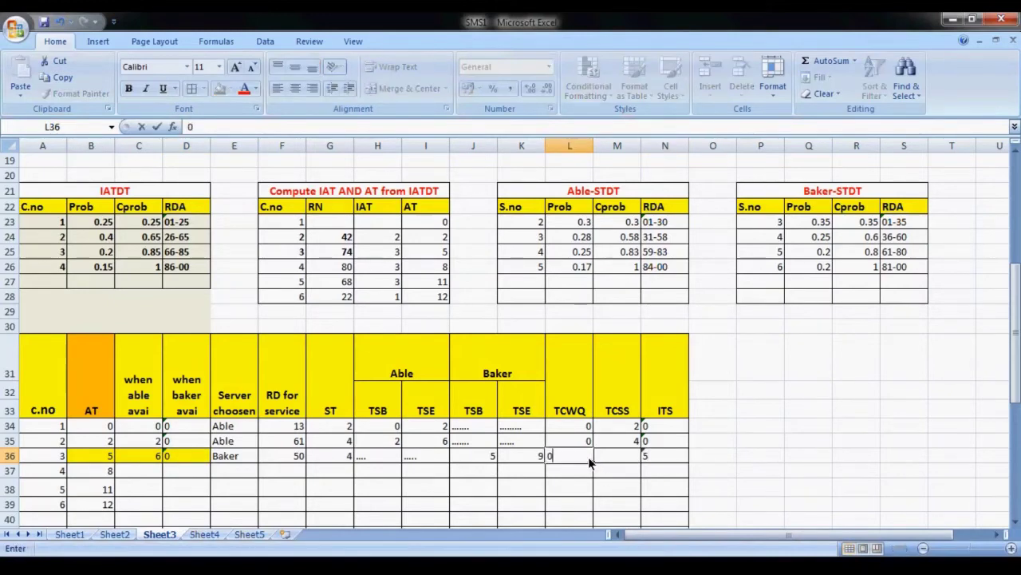
Subtract customer 3's arrival time from Baker's TSE and enter 4 as TCSS in M36.
{"action": "left_click", "coordinate": [658, 463]}
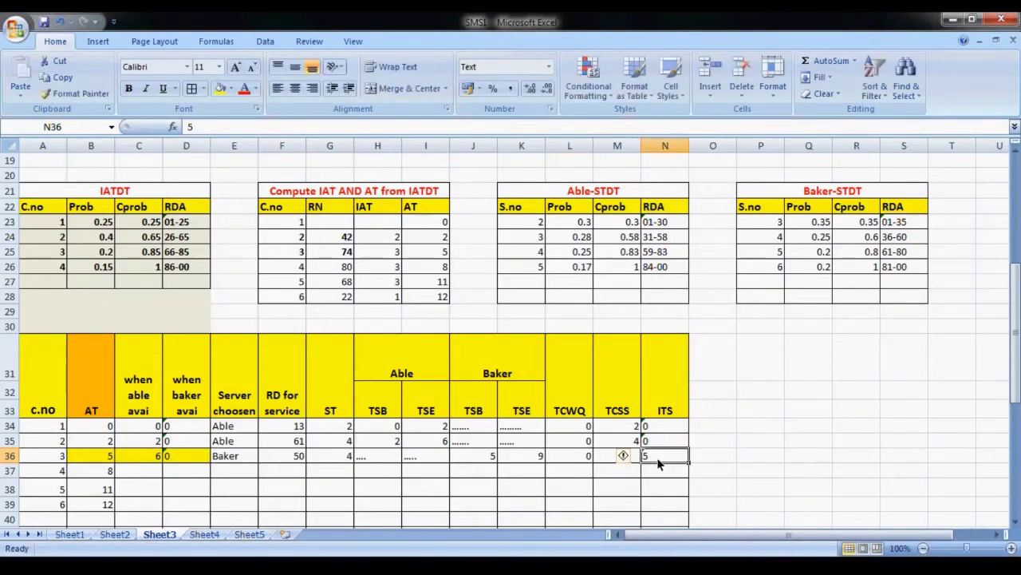
{"action": "left_click", "coordinate": [602, 457]}
{"action": "left_click", "coordinate": [516, 461]}
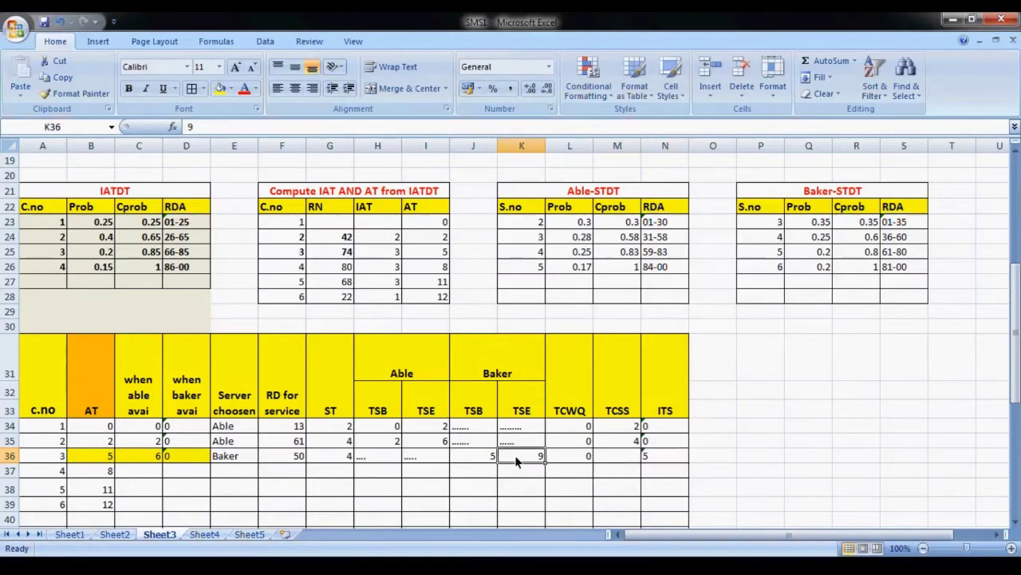
{"action": "left_click", "coordinate": [105, 459]}
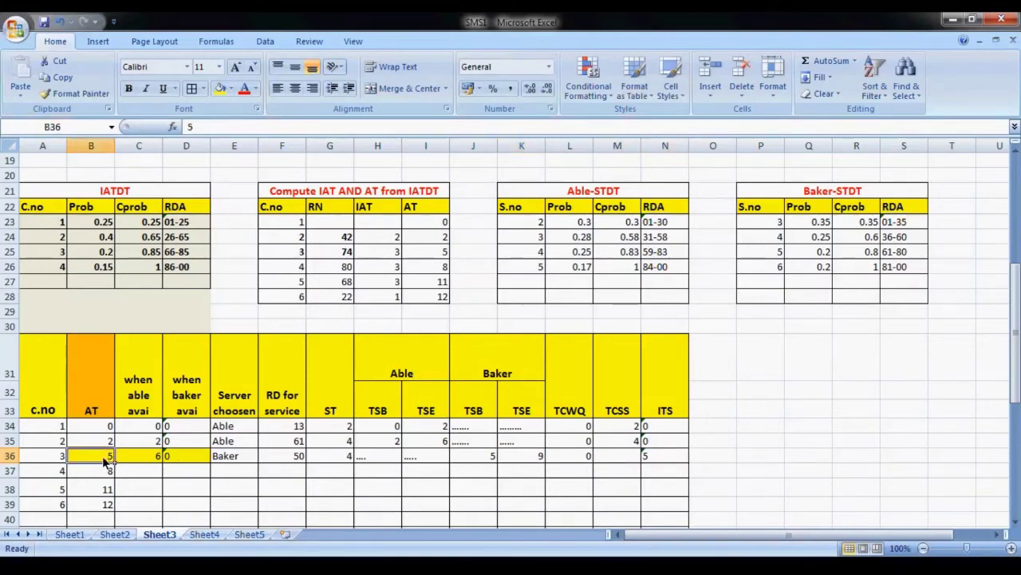
{"action": "left_click", "coordinate": [519, 459]}
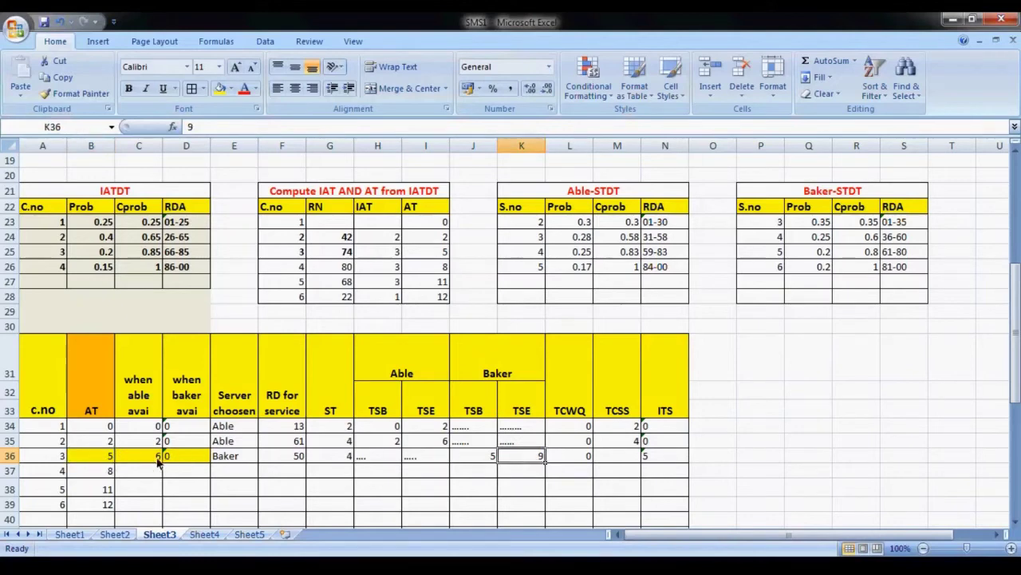
{"action": "left_click", "coordinate": [99, 459]}
{"action": "left_click", "coordinate": [624, 460]}
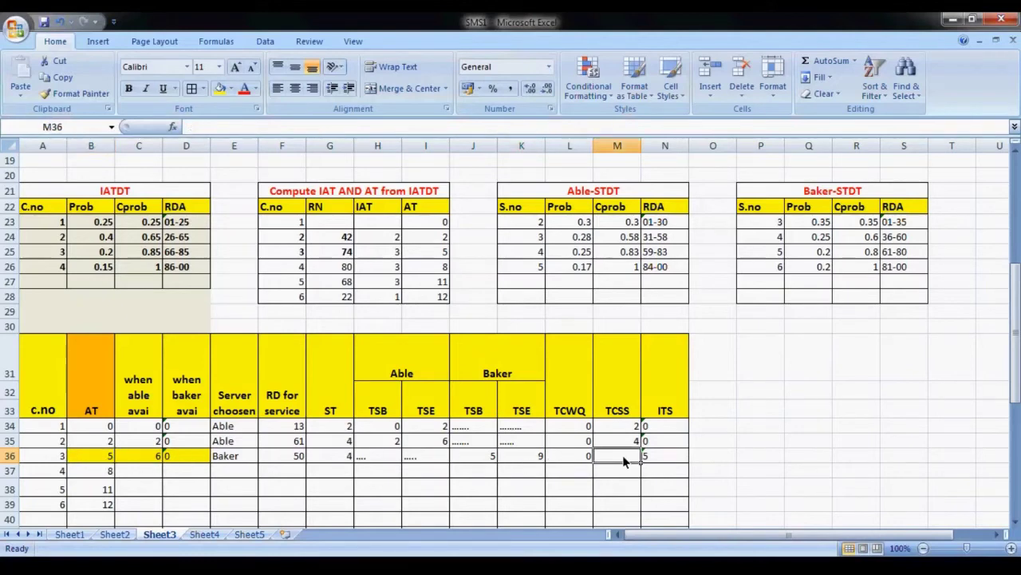
{"action": "type", "text": "4"}
{"action": "left_click", "coordinate": [623, 470]}
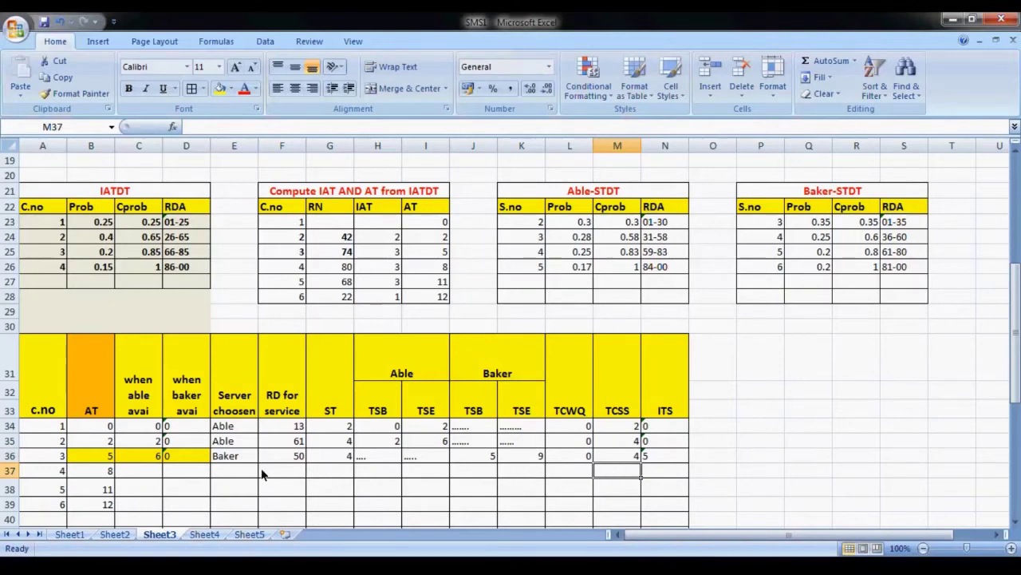
Enter customer 4's server availability times: 9 for Baker in D37 and 6 for Able in C37.
{"action": "left_click", "coordinate": [527, 460]}
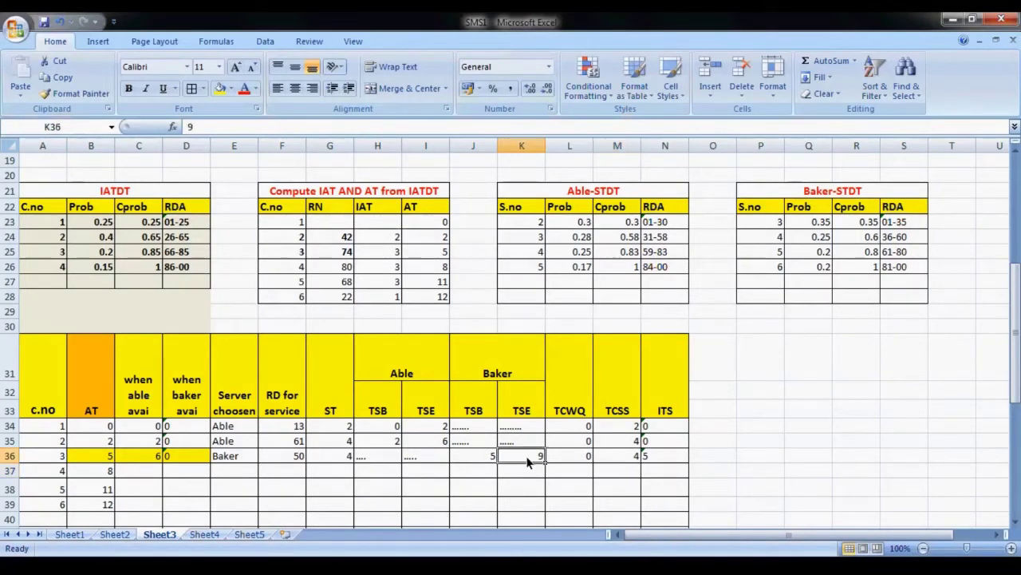
{"action": "left_click", "coordinate": [179, 475]}
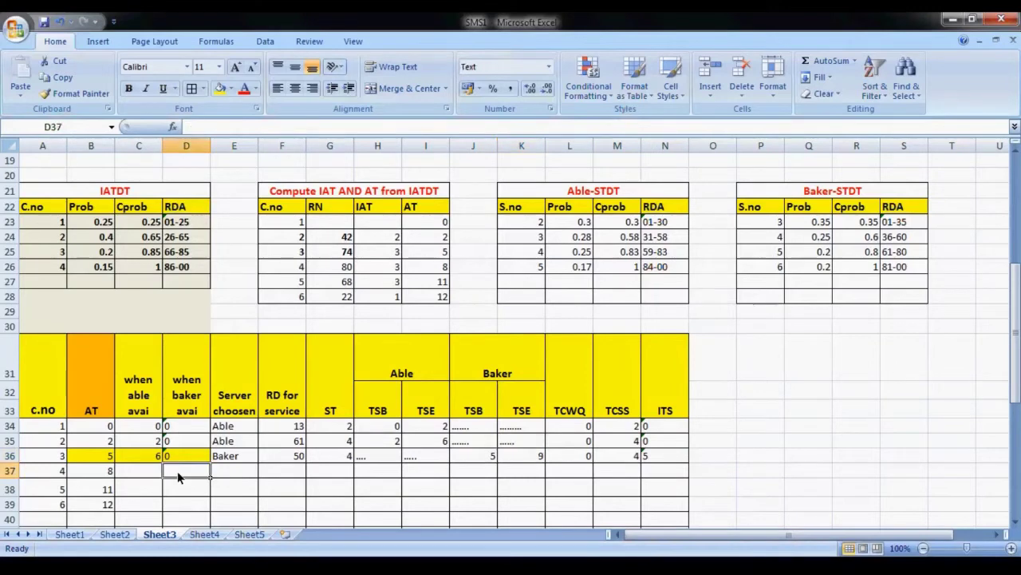
{"action": "type", "text": "9"}
{"action": "key", "text": "Left"}
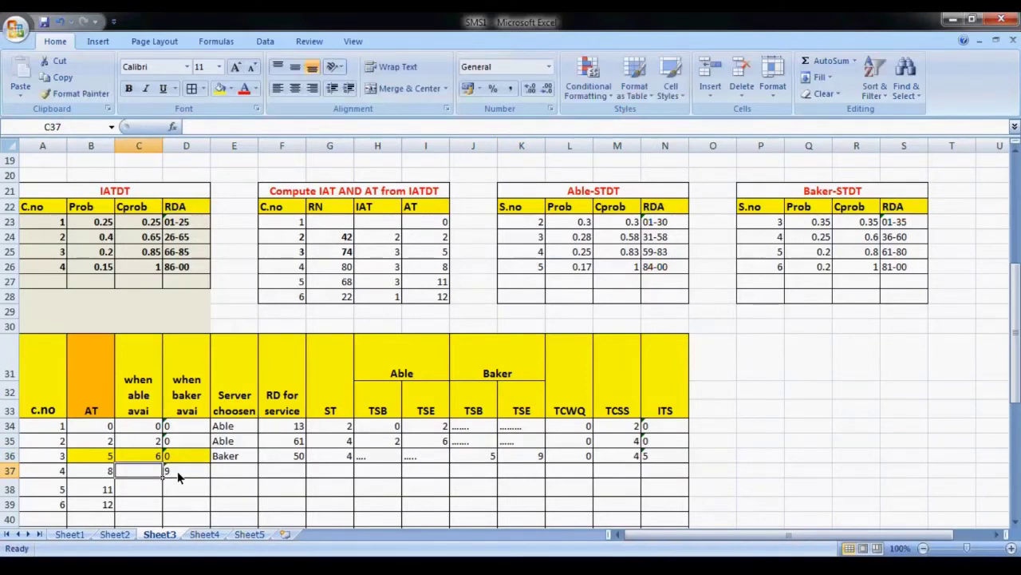
{"action": "type", "text": "6"}
Remove the fill from customer 3's cells B36:D36 and fill customer 4's cells B37:D37 with yellow.
{"action": "left_click_drag", "start_coordinate": [102, 457], "coordinate": [175, 462]}
{"action": "left_click", "coordinate": [231, 89]}
{"action": "key", "text": "Escape"}
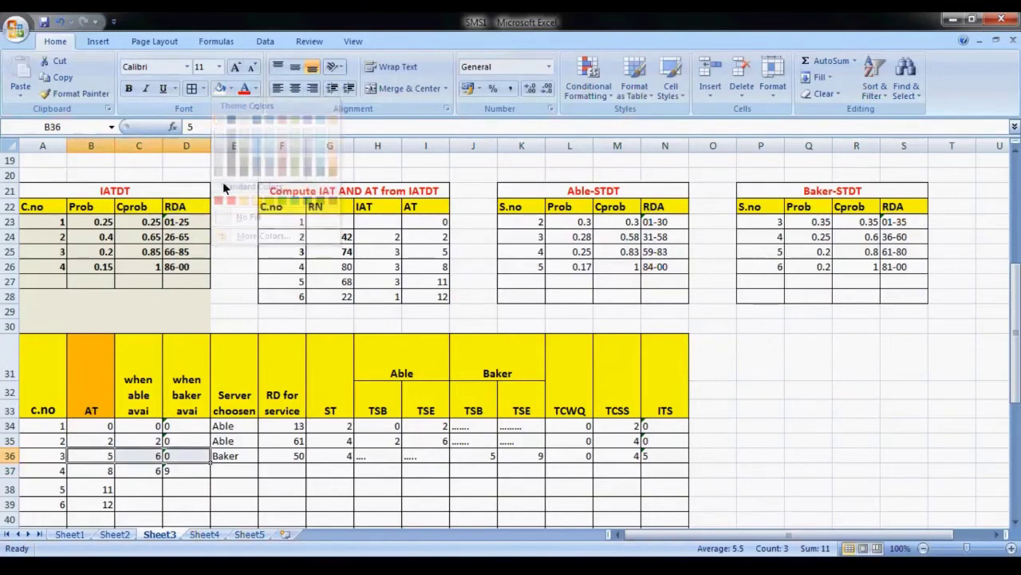
{"action": "left_click_drag", "start_coordinate": [96, 471], "coordinate": [170, 477]}
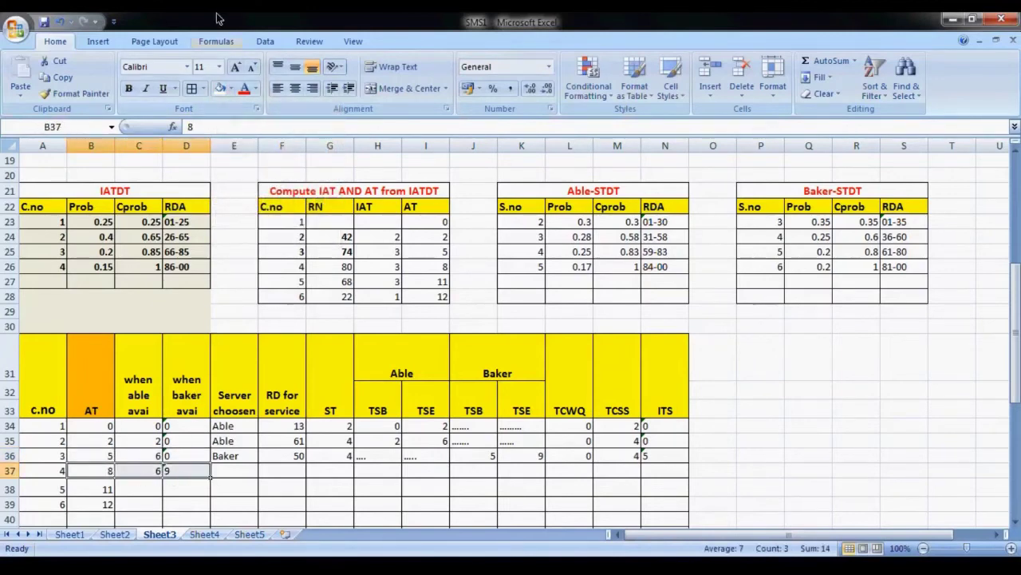
{"action": "left_click", "coordinate": [231, 88]}
{"action": "left_click", "coordinate": [256, 201]}
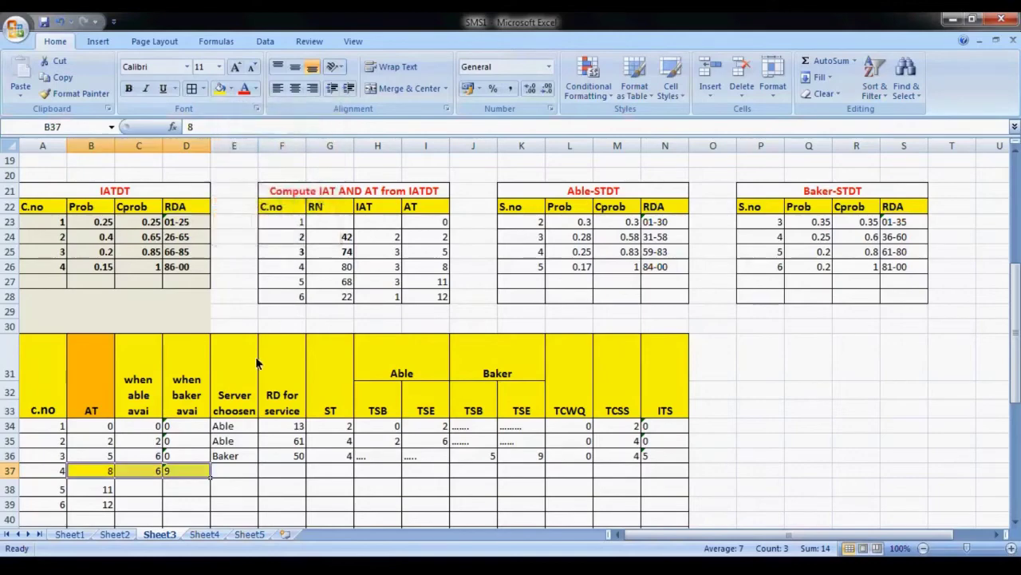
Compare customer 4's arrival time with both servers' availability and enter Able as the chosen server in E37.
{"action": "scroll", "coordinate": [255, 356], "scroll_direction": "down", "scroll_amount": 2}
{"action": "left_click", "coordinate": [106, 387]}
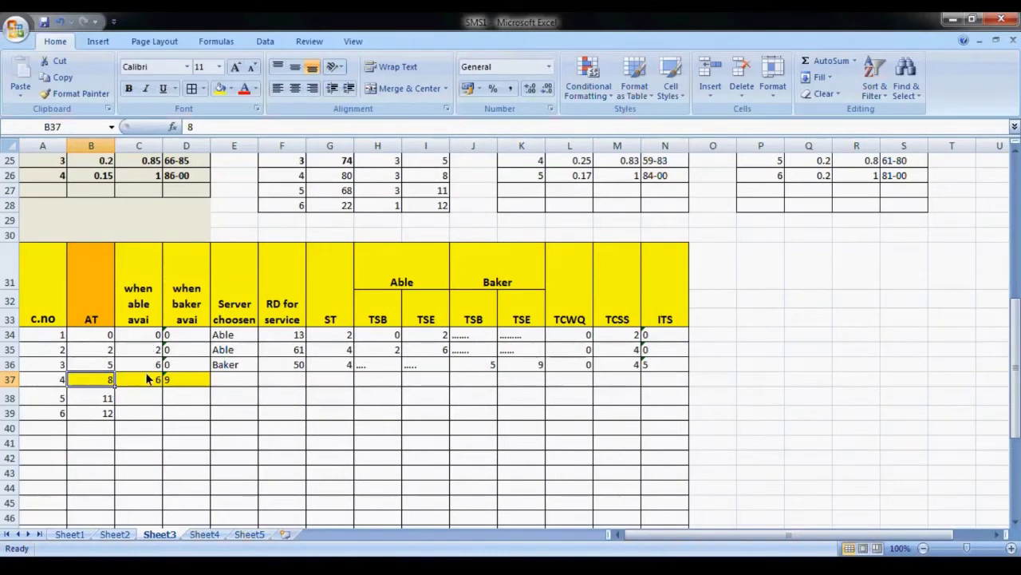
{"action": "left_click", "coordinate": [147, 386]}
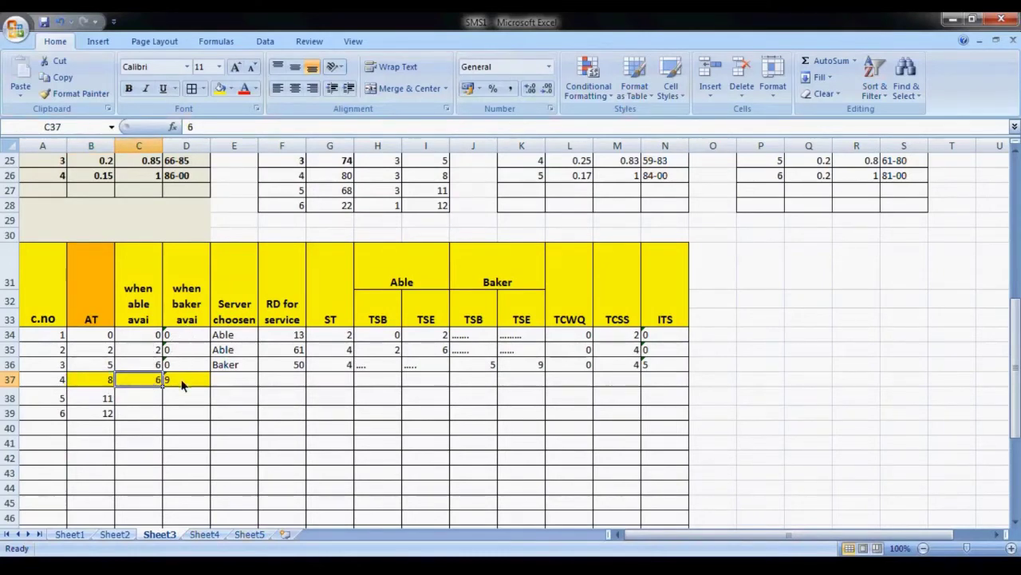
{"action": "left_click", "coordinate": [182, 386]}
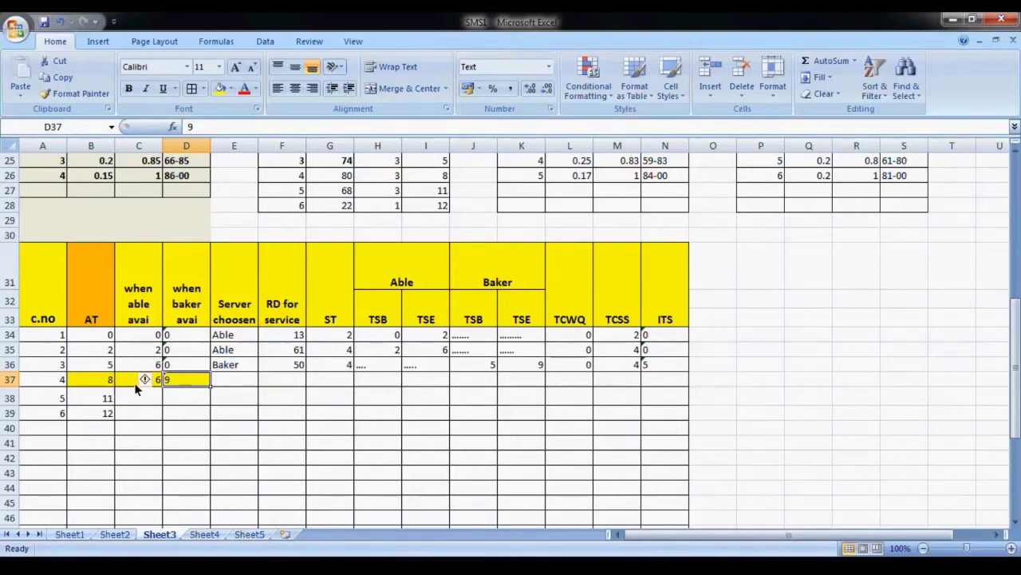
{"action": "left_click", "coordinate": [243, 382]}
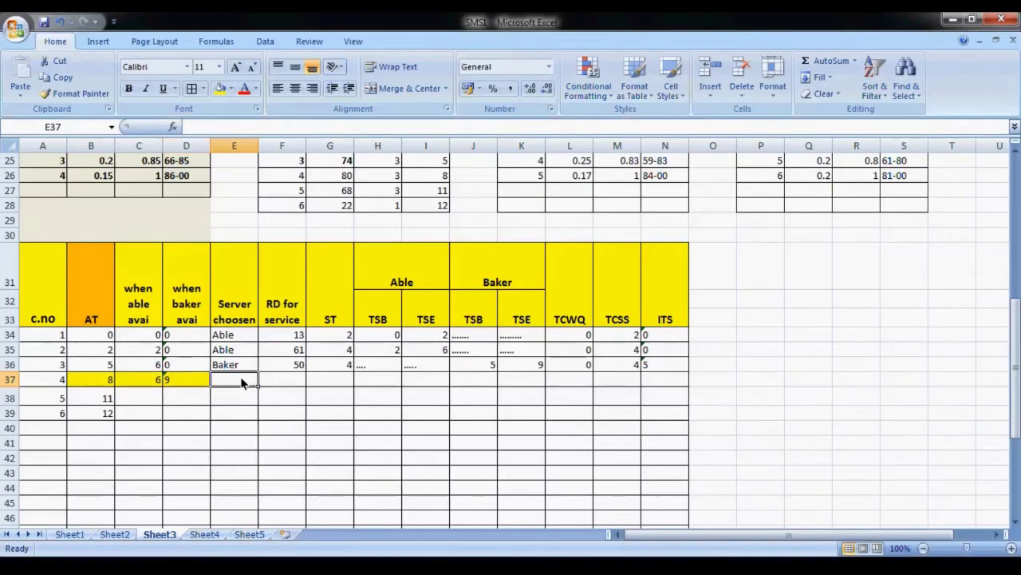
{"action": "type", "text": "Able"}
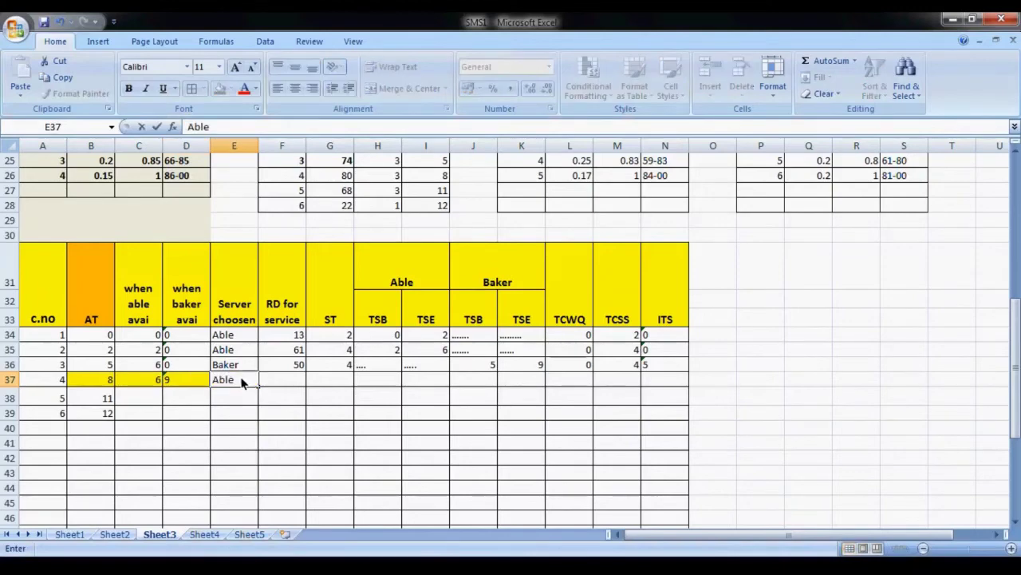
Enter 49 as customer 4's random digit for service in F37.
{"action": "left_click", "coordinate": [272, 380]}
{"action": "scroll", "coordinate": [263, 374], "scroll_direction": "up", "scroll_amount": 5}
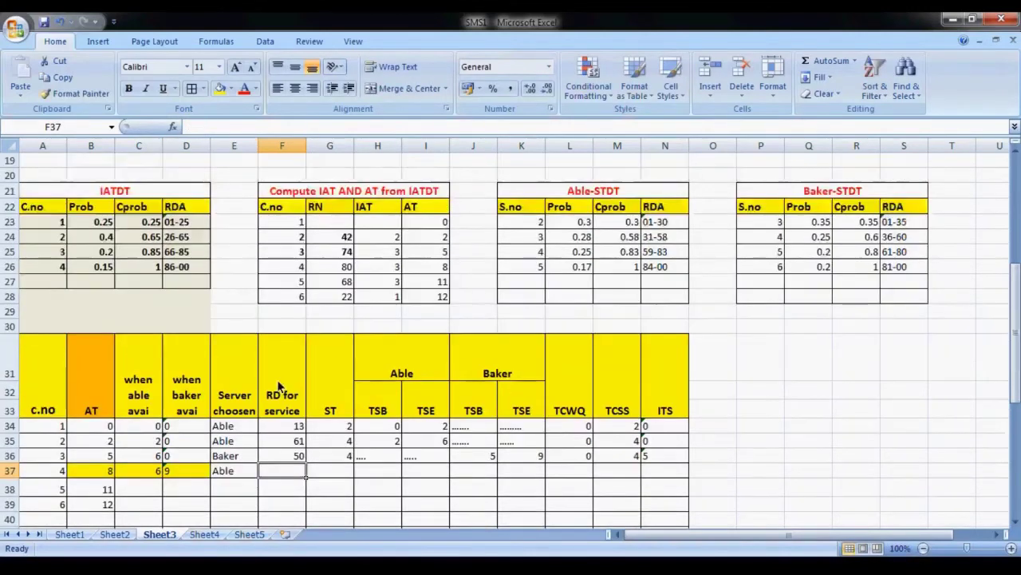
{"action": "scroll", "coordinate": [253, 363], "scroll_direction": "down", "scroll_amount": 4}
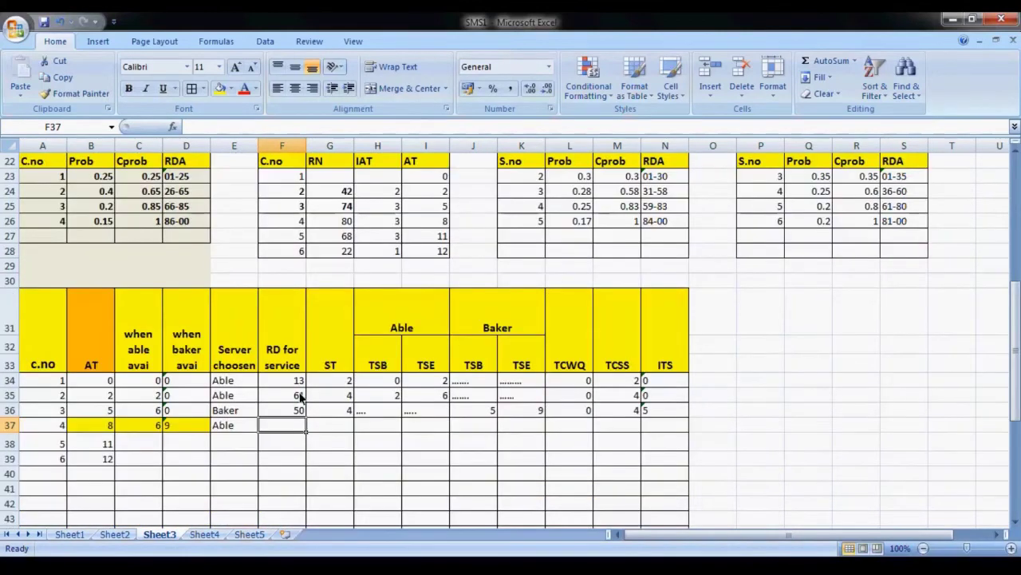
{"action": "type", "text": "49"}
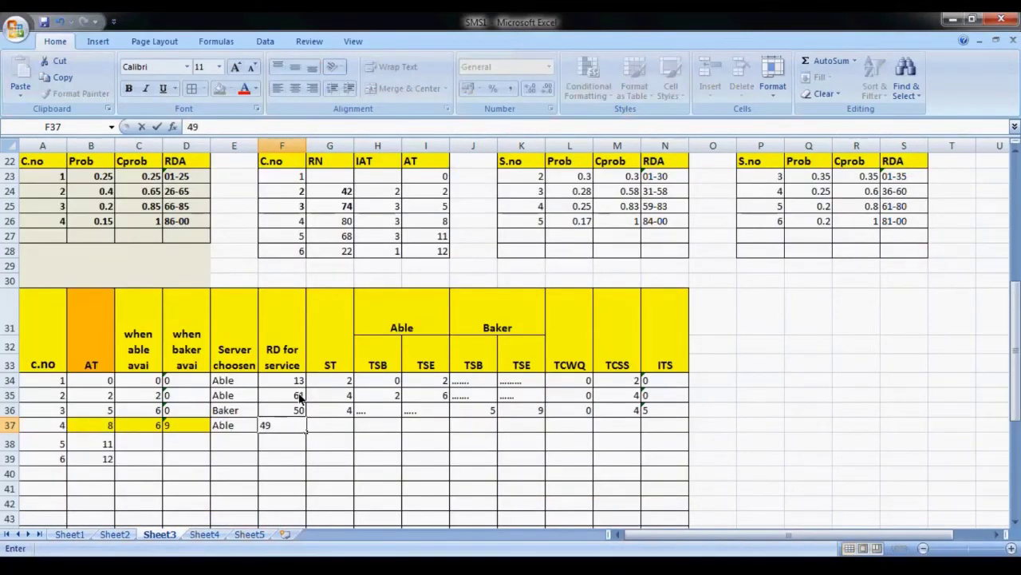
{"action": "left_click", "coordinate": [325, 430]}
Look up customer 4's random digit in the Able-STDT ranges and enter 3 as the service time in G37.
{"action": "left_click", "coordinate": [296, 429]}
{"action": "left_click", "coordinate": [242, 429]}
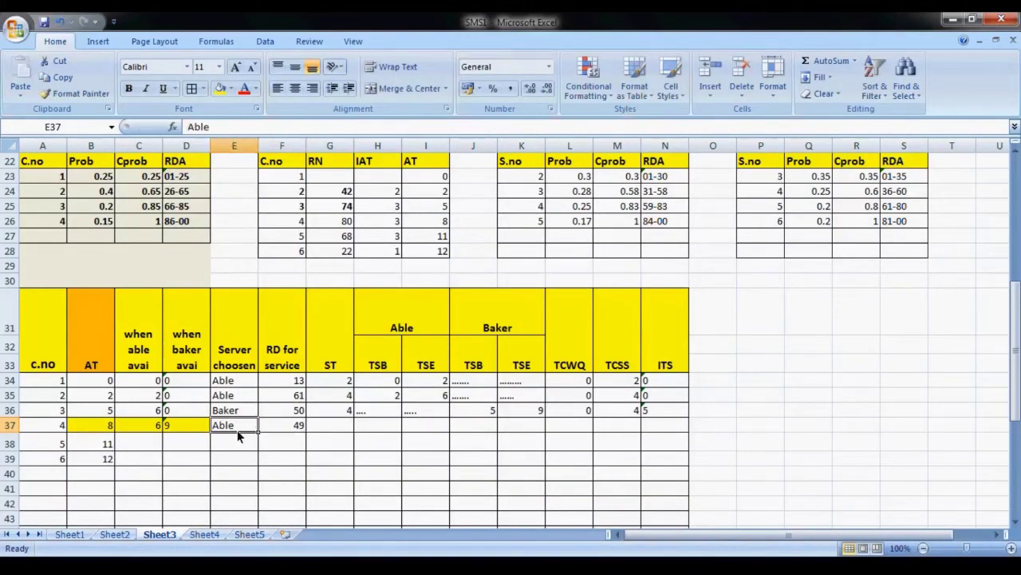
{"action": "left_click", "coordinate": [295, 430]}
{"action": "left_click", "coordinate": [242, 429]}
{"action": "scroll", "coordinate": [651, 226], "scroll_direction": "up", "scroll_amount": 1}
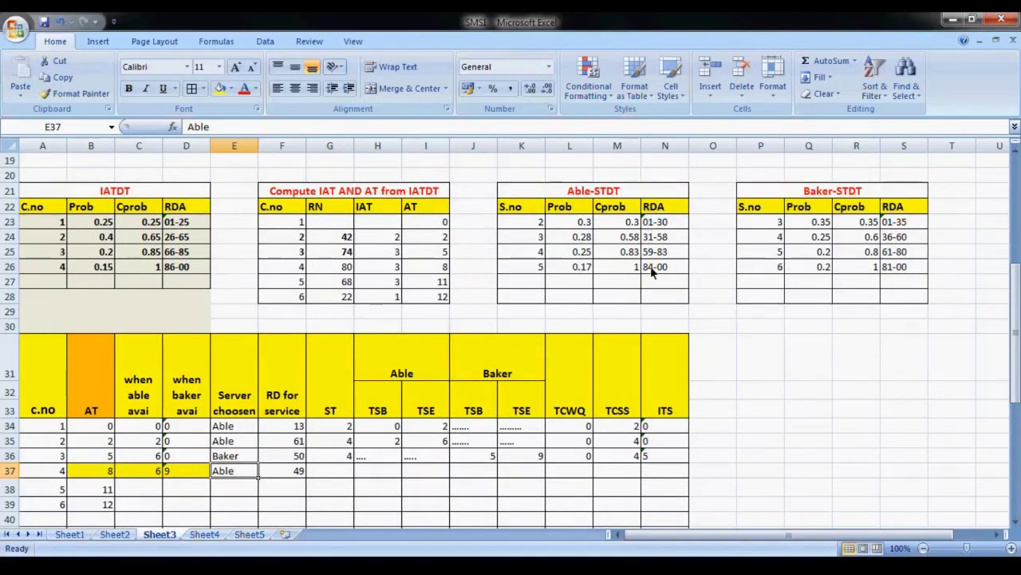
{"action": "left_click", "coordinate": [668, 244]}
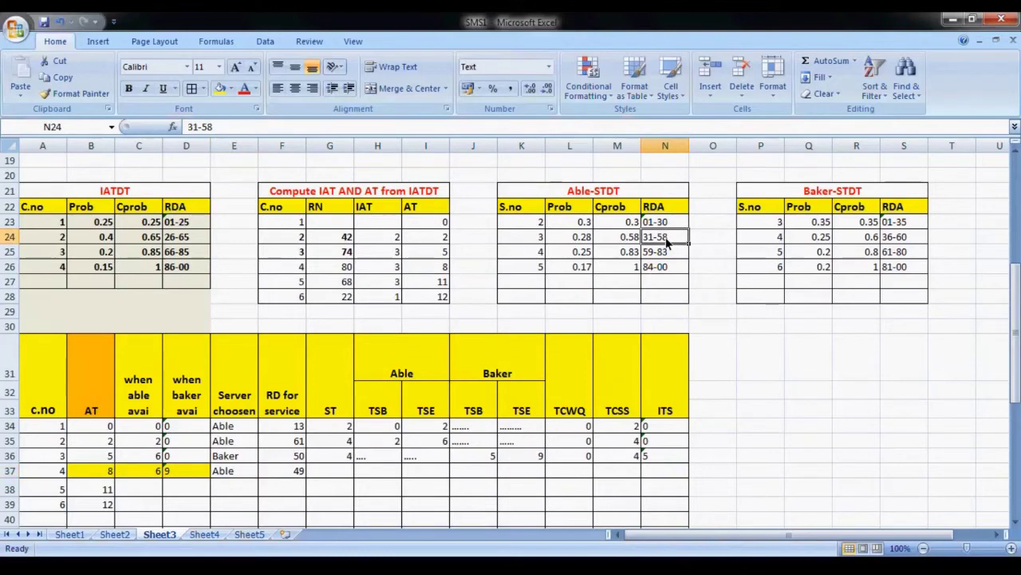
{"action": "left_click", "coordinate": [533, 241]}
{"action": "left_click", "coordinate": [329, 472]}
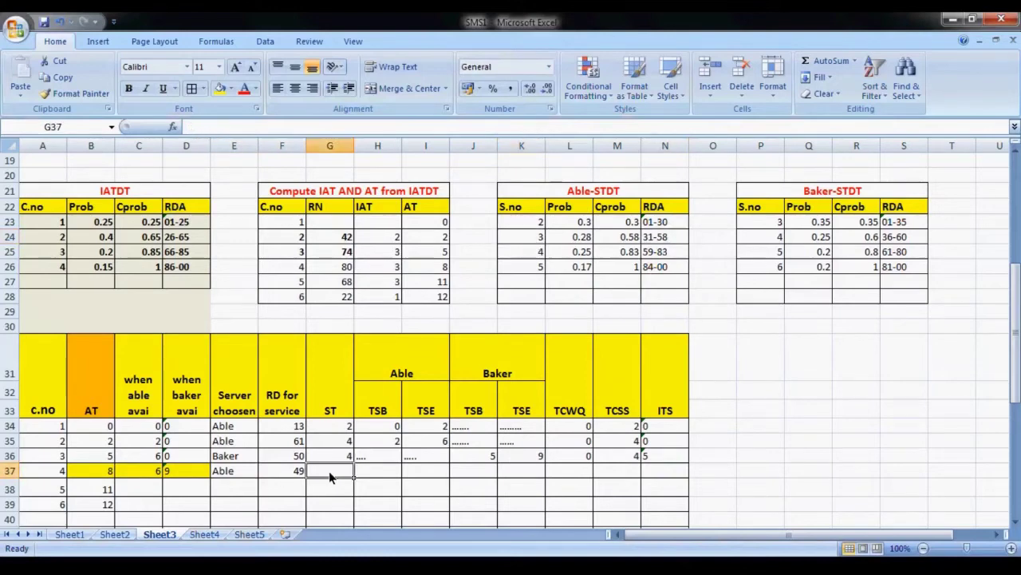
{"action": "type", "text": "3"}
Compare customer 4's arrival time with Able's availability and enter 8 as Able's TSB in H37.
{"action": "left_click", "coordinate": [389, 472]}
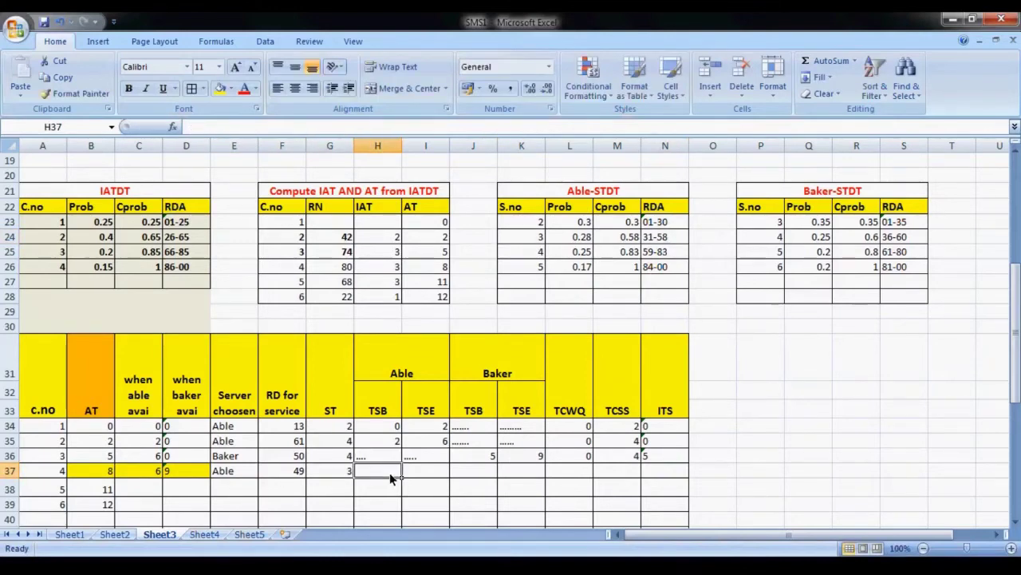
{"action": "scroll", "coordinate": [388, 472], "scroll_direction": "down", "scroll_amount": 1}
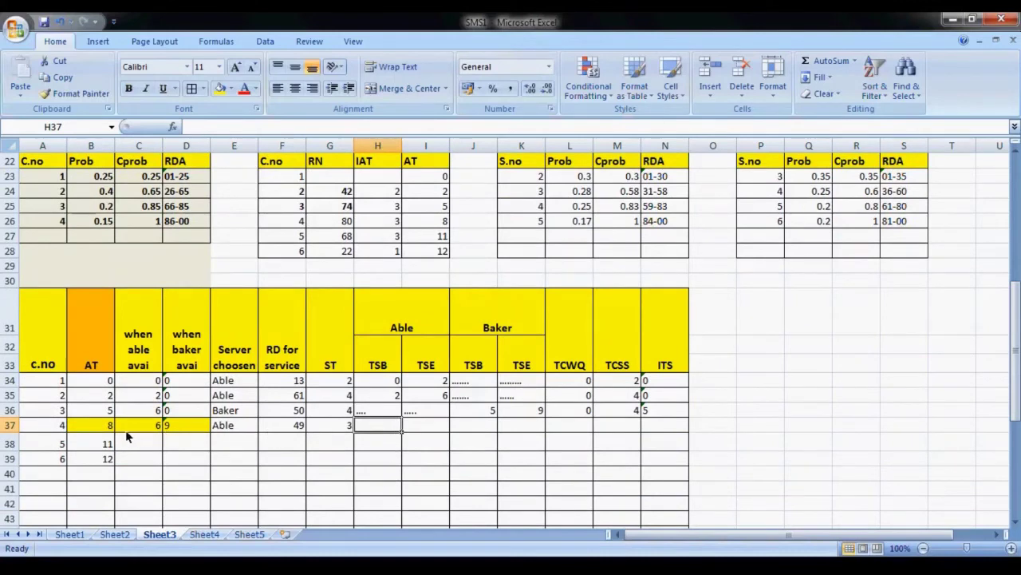
{"action": "left_click", "coordinate": [95, 427]}
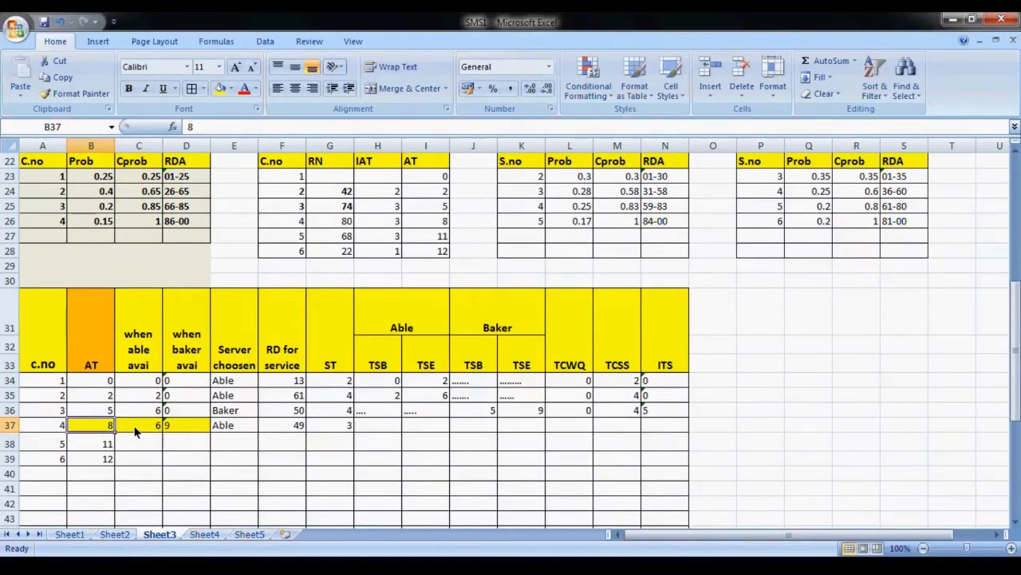
{"action": "left_click", "coordinate": [139, 425]}
{"action": "left_click", "coordinate": [110, 429]}
{"action": "left_click", "coordinate": [151, 431]}
{"action": "left_click", "coordinate": [112, 429]}
{"action": "left_click", "coordinate": [142, 427]}
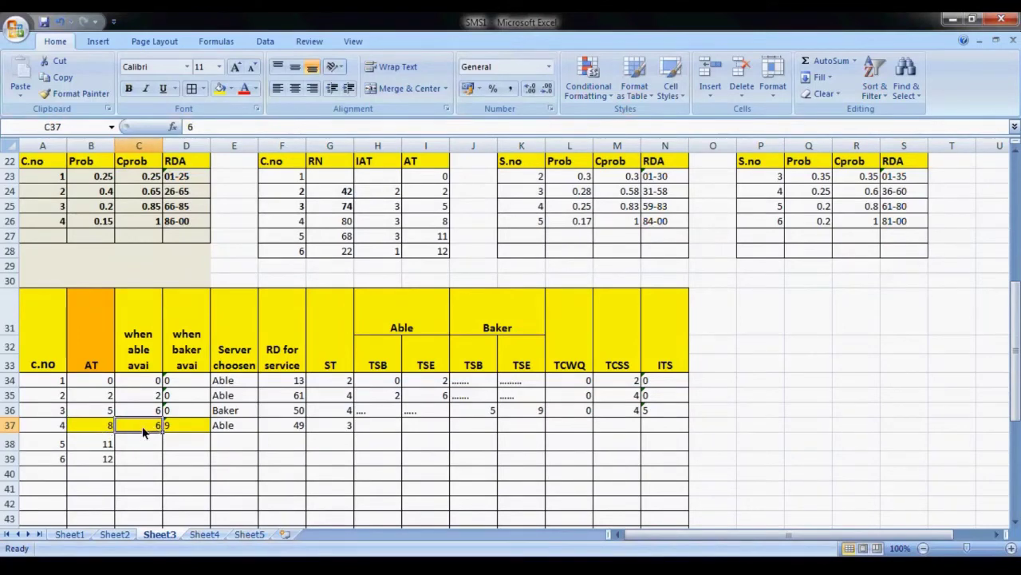
{"action": "left_click", "coordinate": [110, 430]}
{"action": "left_click", "coordinate": [137, 427]}
{"action": "left_click", "coordinate": [371, 431]}
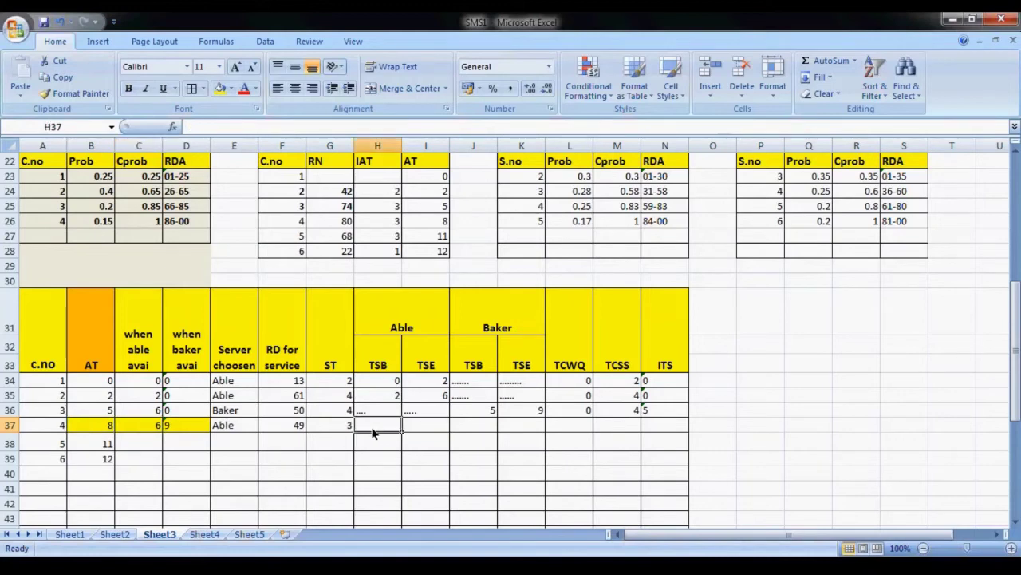
{"action": "type", "text": "8"}
Add customer 4's service time to Able's TSB and enter 11 as Able's TSE in I37.
{"action": "left_click", "coordinate": [424, 428]}
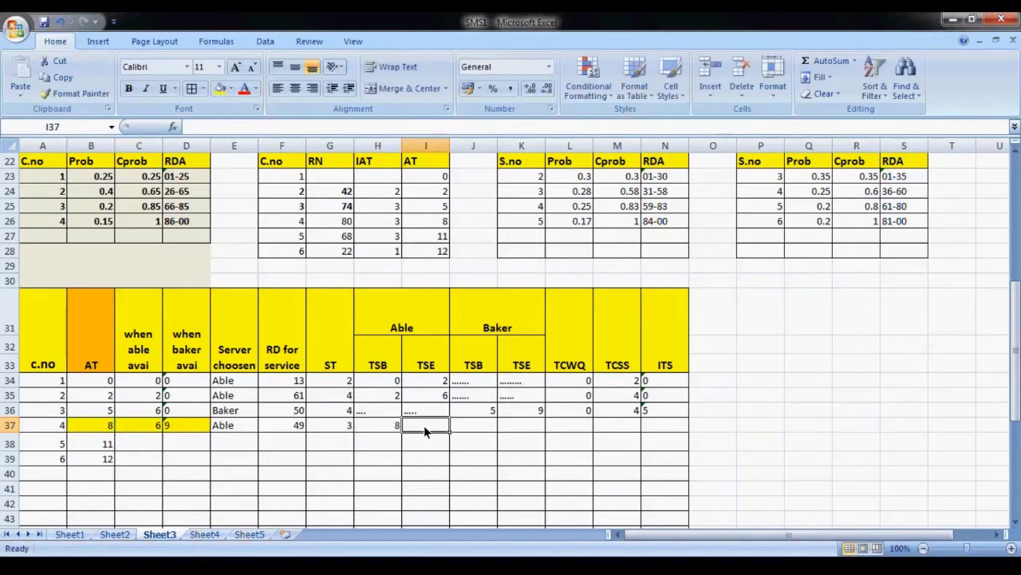
{"action": "left_click", "coordinate": [381, 432]}
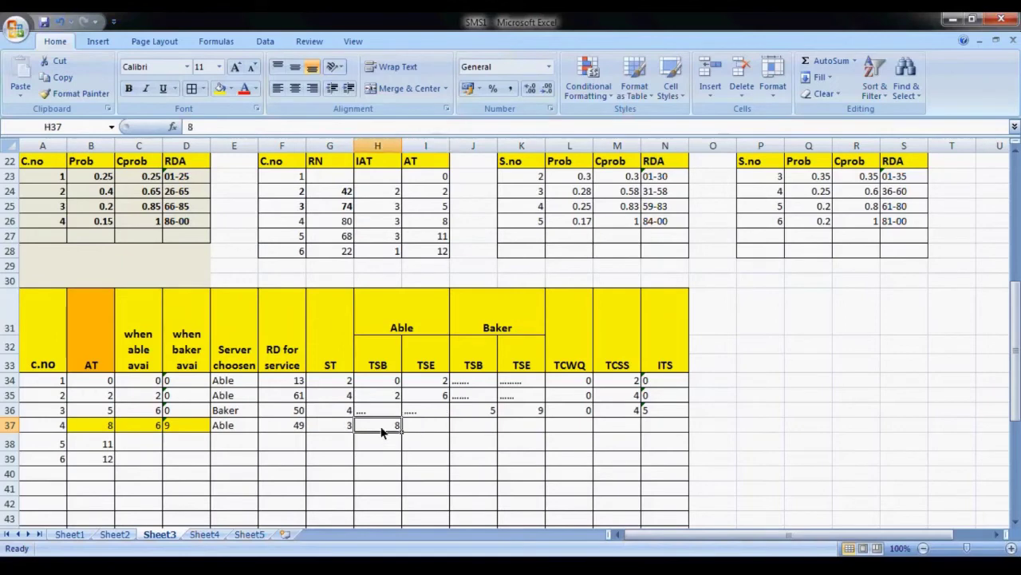
{"action": "left_click", "coordinate": [336, 432]}
{"action": "left_click", "coordinate": [418, 429]}
{"action": "type", "text": "11"}
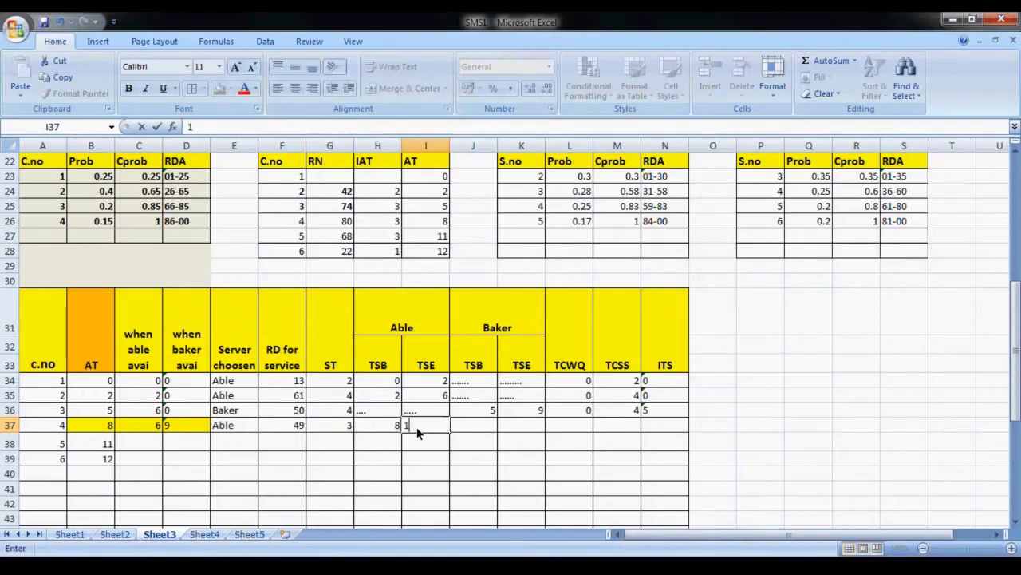
Mark Baker's TSB and TSE for customer 4 as unused with dots in J37 and K37.
{"action": "left_click", "coordinate": [467, 432]}
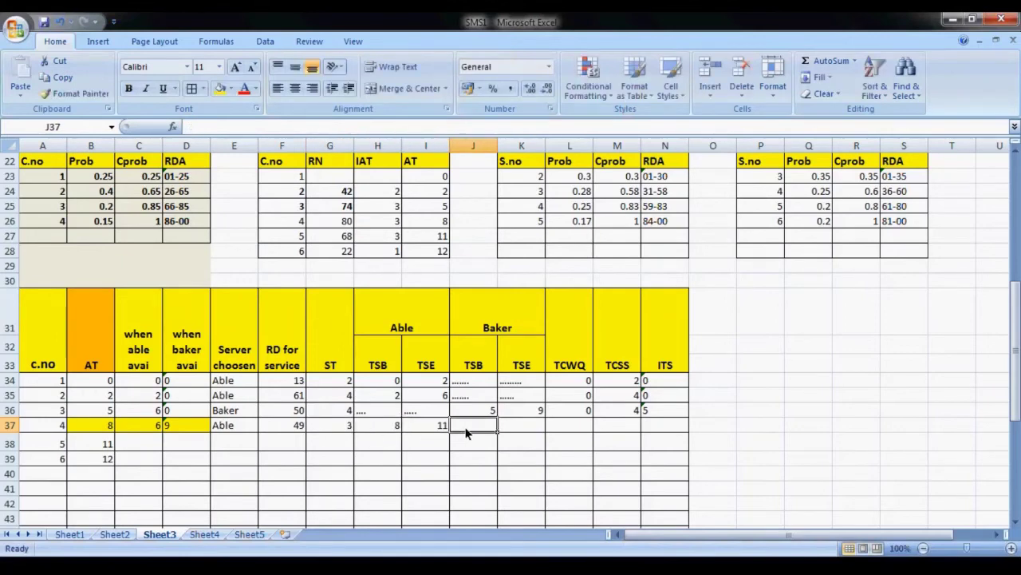
{"action": "type", "text": "....."}
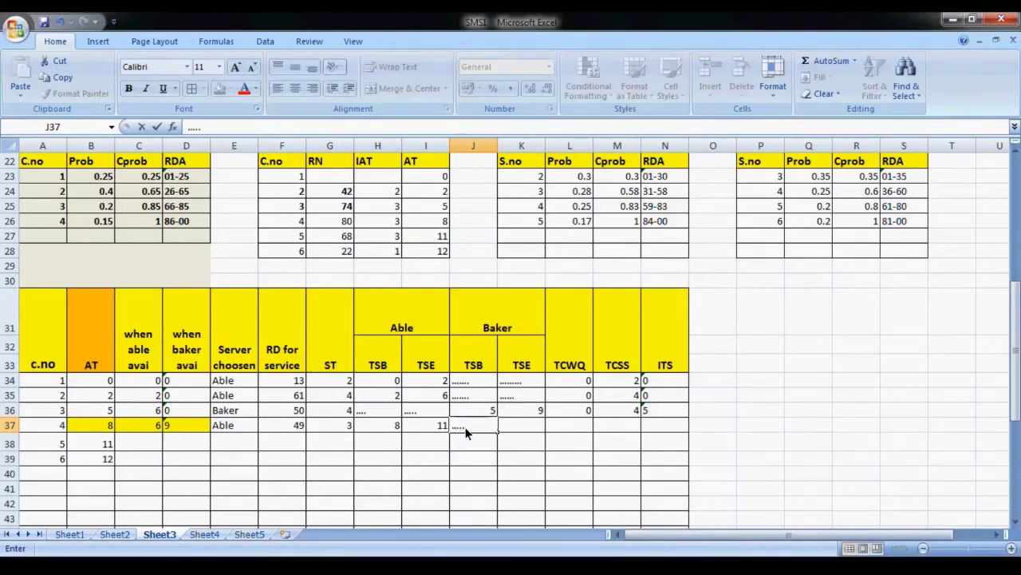
{"action": "left_click", "coordinate": [517, 432]}
{"action": "type", "text": "........"}
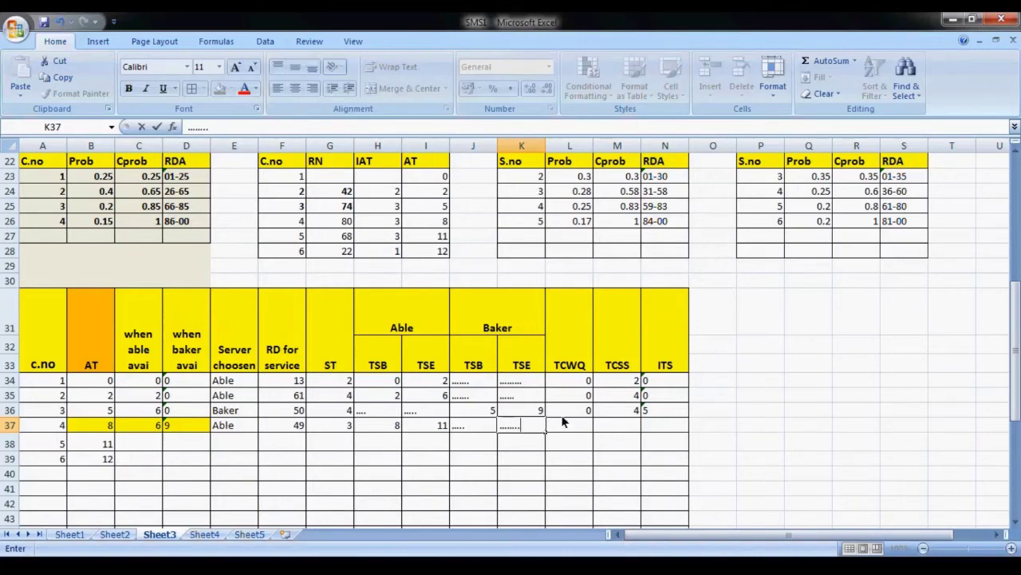
Compare customer 4's arrival time with Able's availability and enter the difference, 2, as the ITS in N37.
{"action": "left_click", "coordinate": [564, 423]}
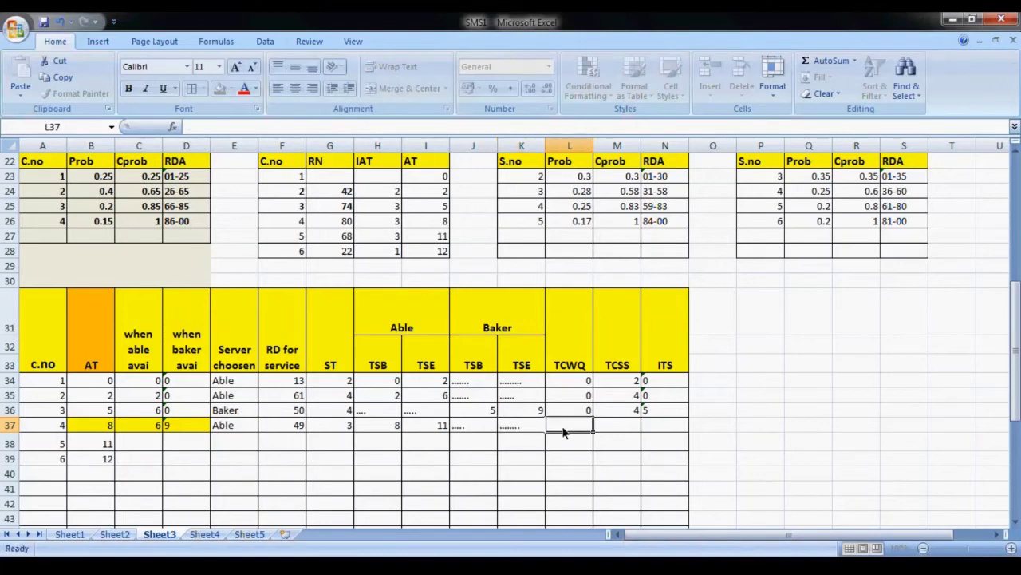
{"action": "left_click", "coordinate": [109, 428]}
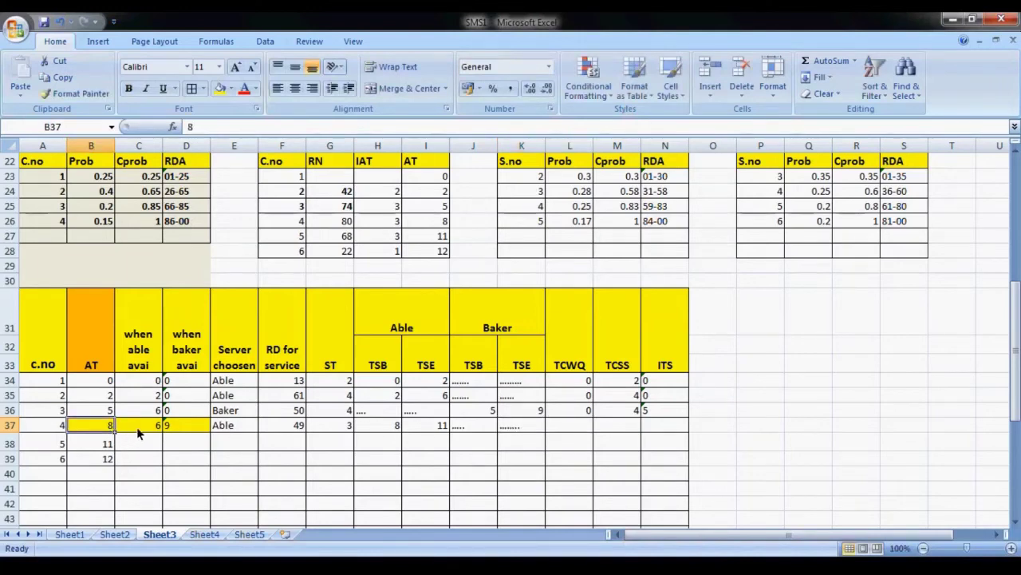
{"action": "left_click", "coordinate": [139, 424]}
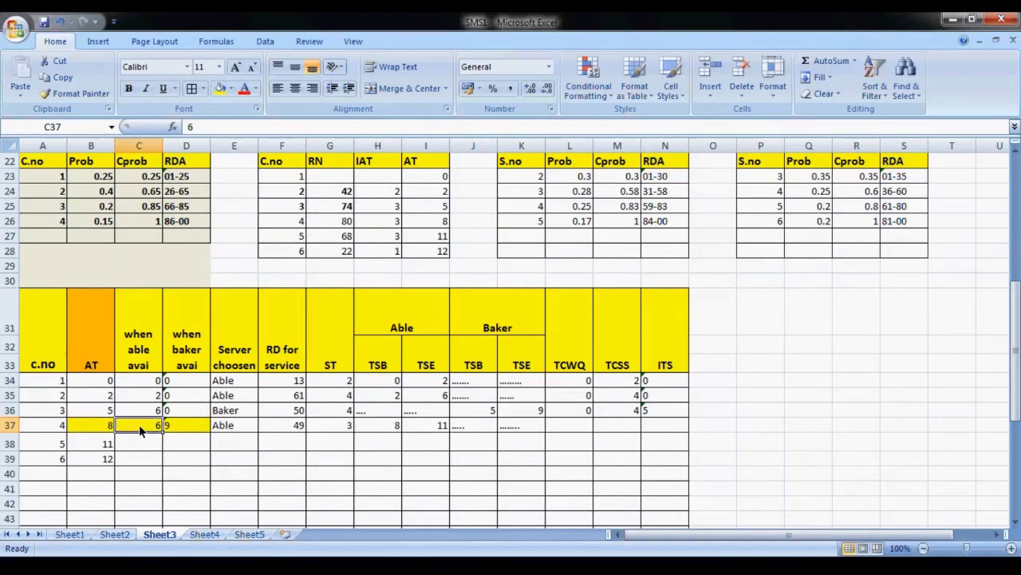
{"action": "left_click", "coordinate": [105, 430]}
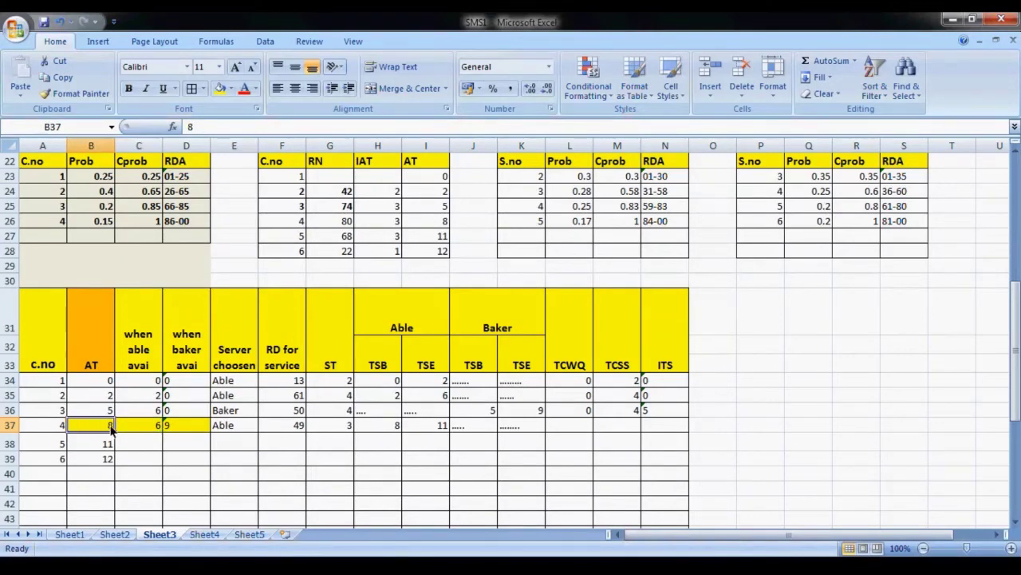
{"action": "left_click", "coordinate": [139, 426]}
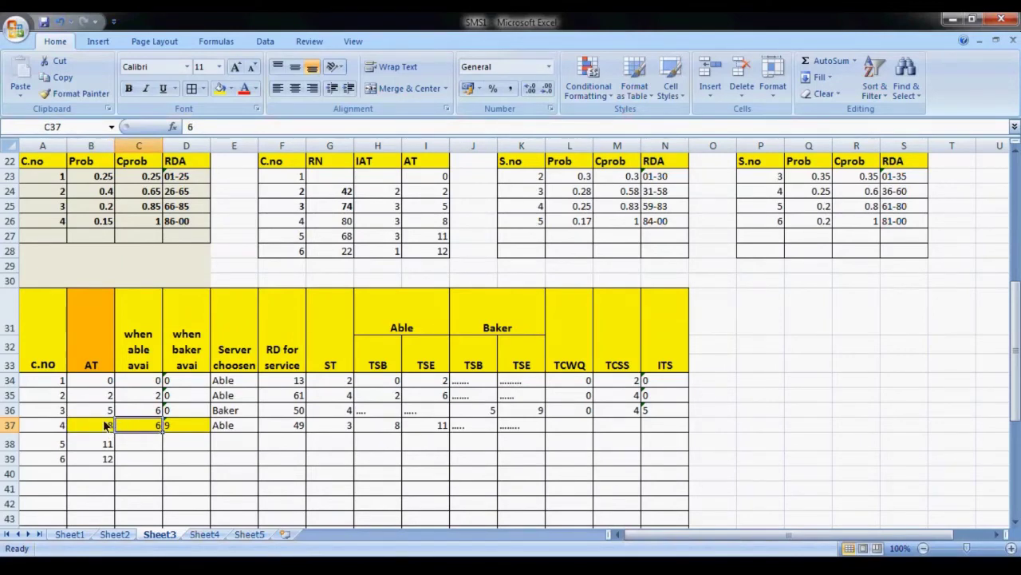
{"action": "left_click", "coordinate": [105, 429]}
{"action": "left_click", "coordinate": [648, 430]}
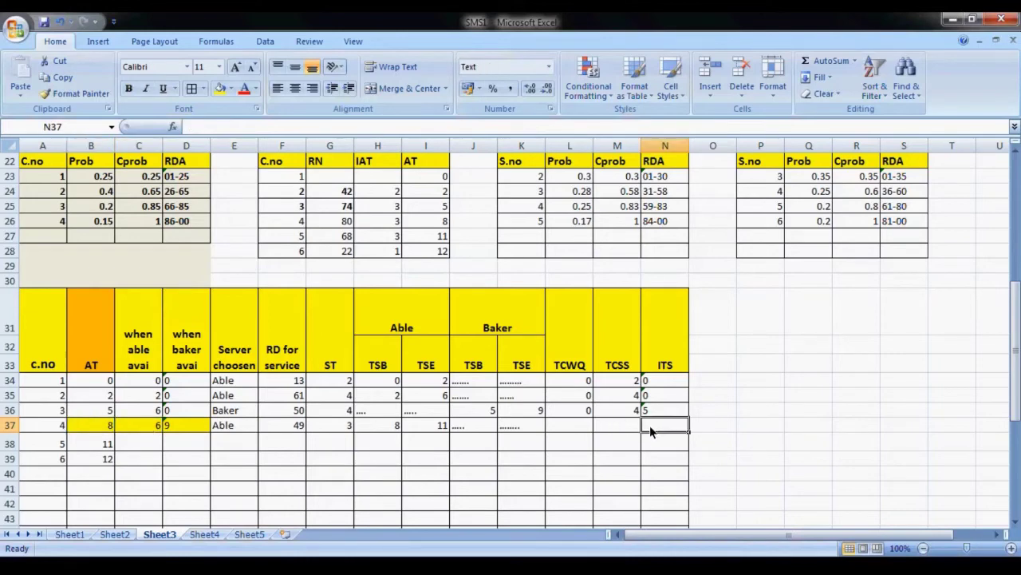
{"action": "type", "text": "2"}
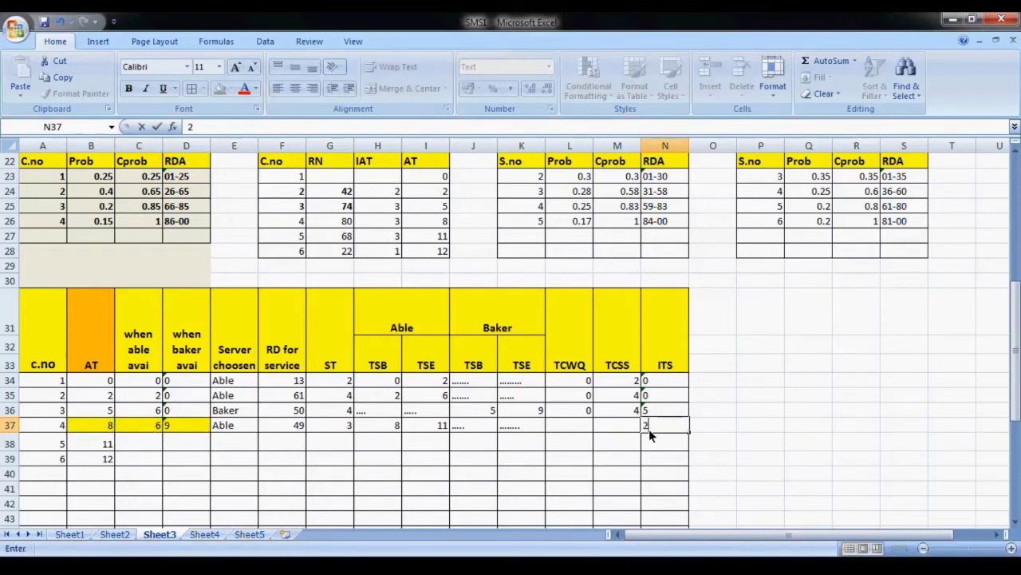
Enter 0 as customer 4's TCWQ in L37 and Able's TSE minus the arrival time, 3, as the TCSS in M37.
{"action": "left_click", "coordinate": [589, 431]}
{"action": "type", "text": "0"}
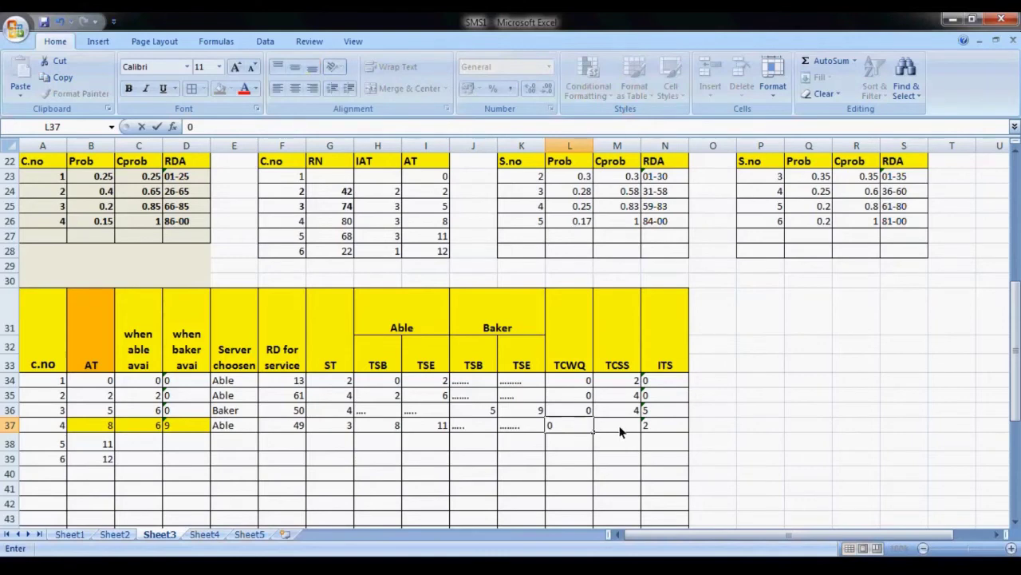
{"action": "left_click", "coordinate": [620, 431]}
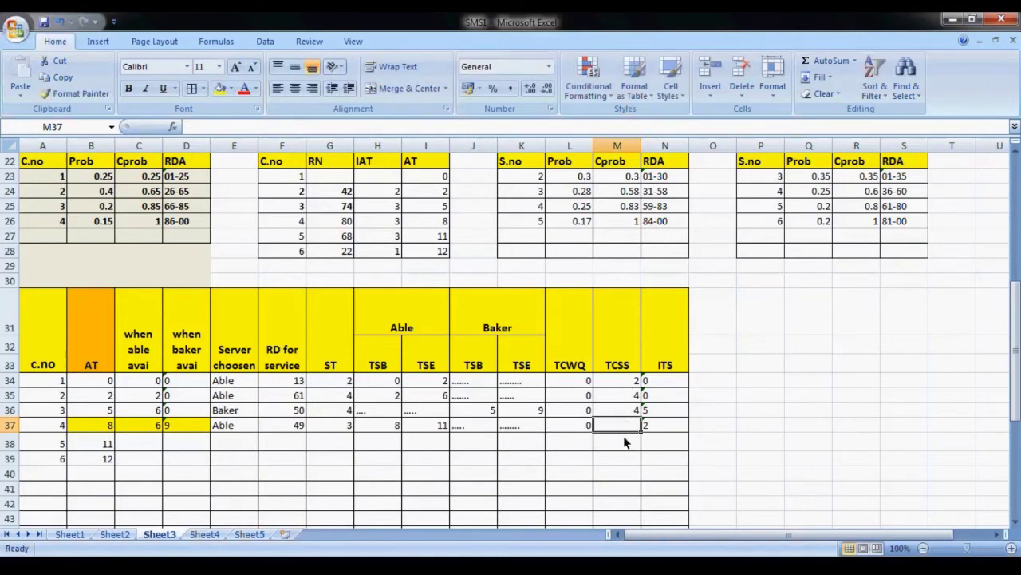
{"action": "left_click", "coordinate": [434, 427]}
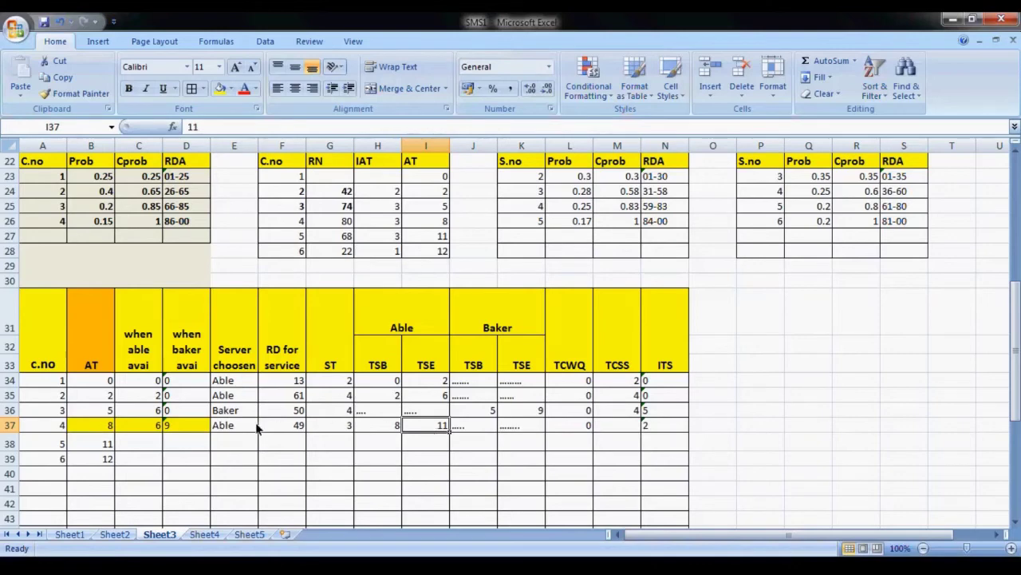
{"action": "left_click", "coordinate": [110, 427]}
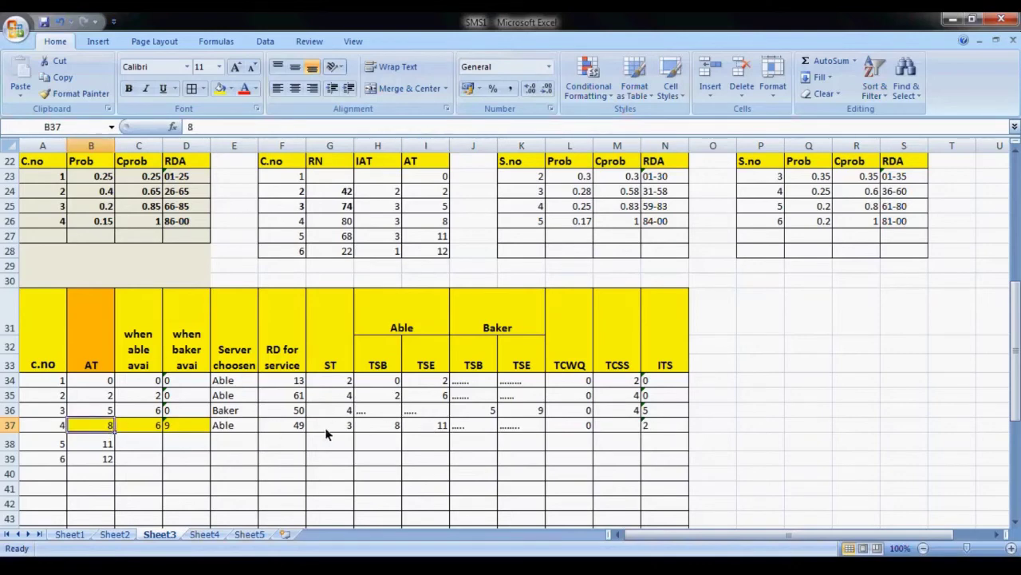
{"action": "left_click", "coordinate": [415, 428]}
{"action": "left_click", "coordinate": [90, 431]}
{"action": "left_click", "coordinate": [623, 432]}
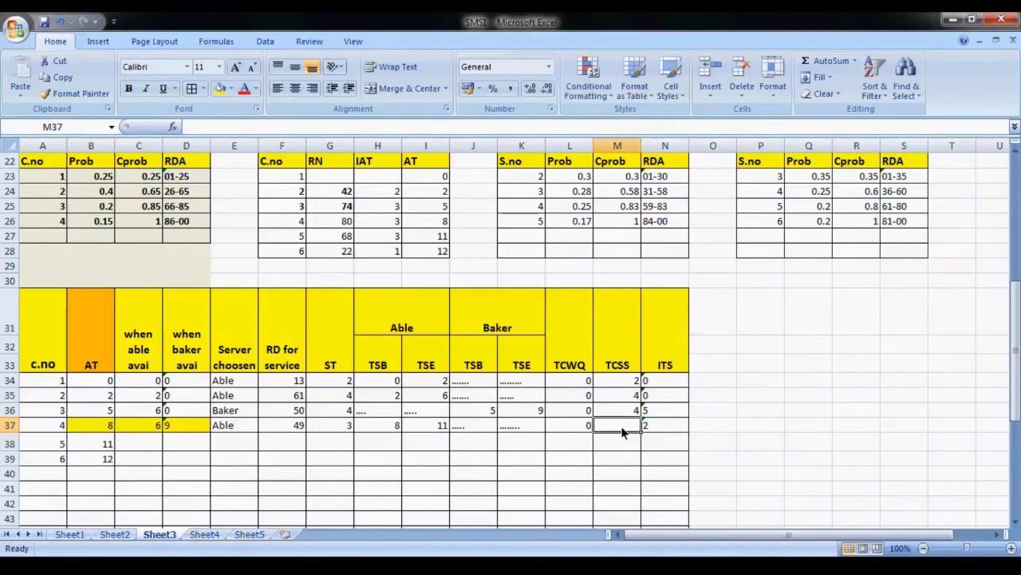
{"action": "type", "text": "3"}
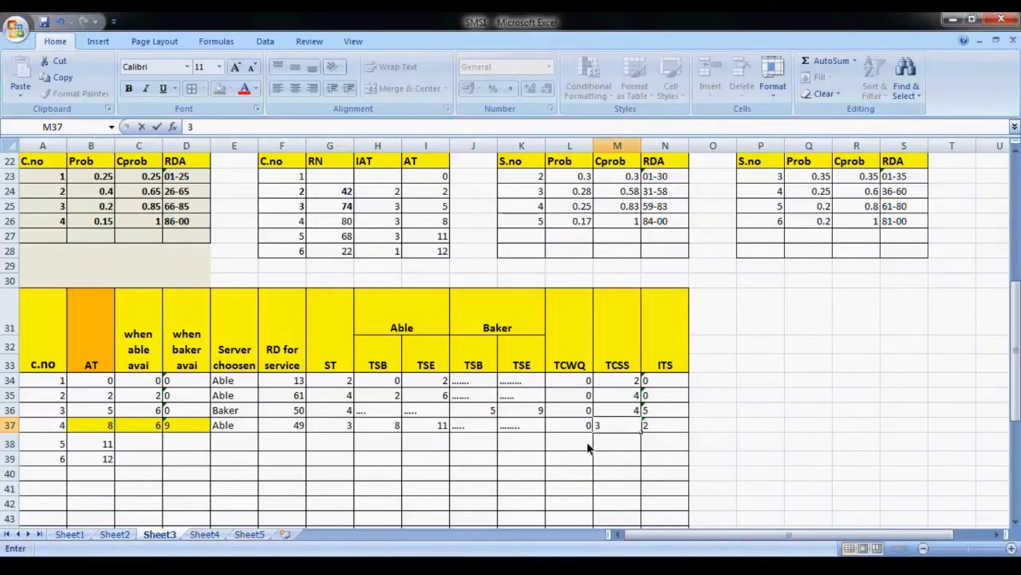
{"action": "left_click", "coordinate": [586, 444]}
Enter customer 5's server availability times: 11 for Able in C38 and 9 for Baker in D38.
{"action": "left_click", "coordinate": [415, 429]}
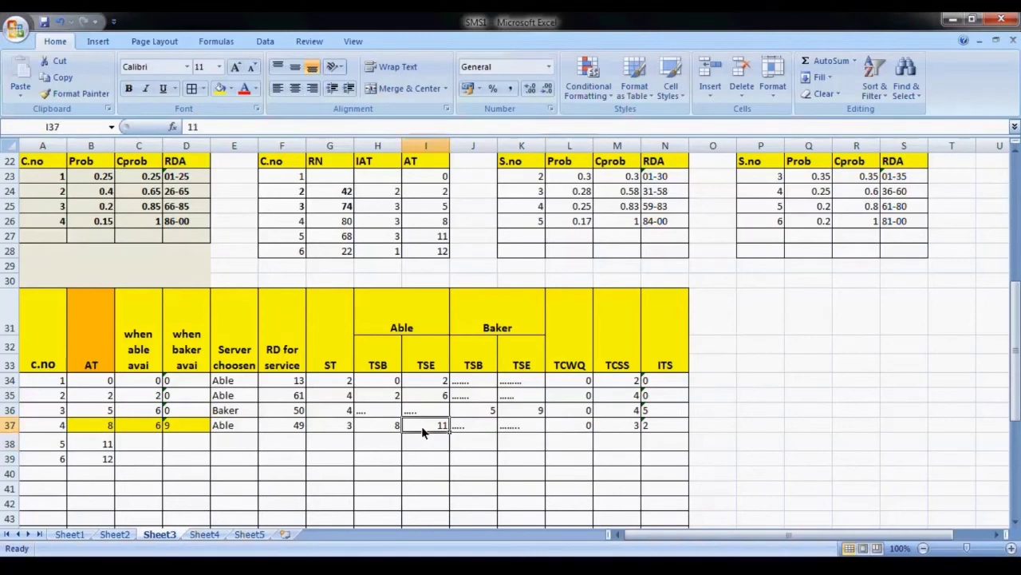
{"action": "left_click", "coordinate": [148, 445]}
{"action": "type", "text": "11"}
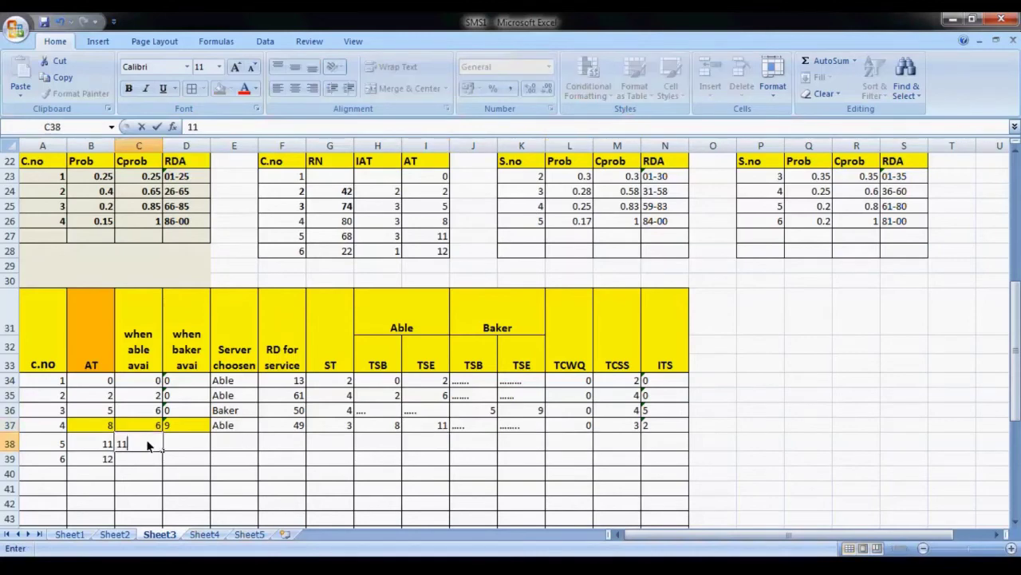
{"action": "left_click", "coordinate": [182, 446]}
{"action": "type", "text": "9"}
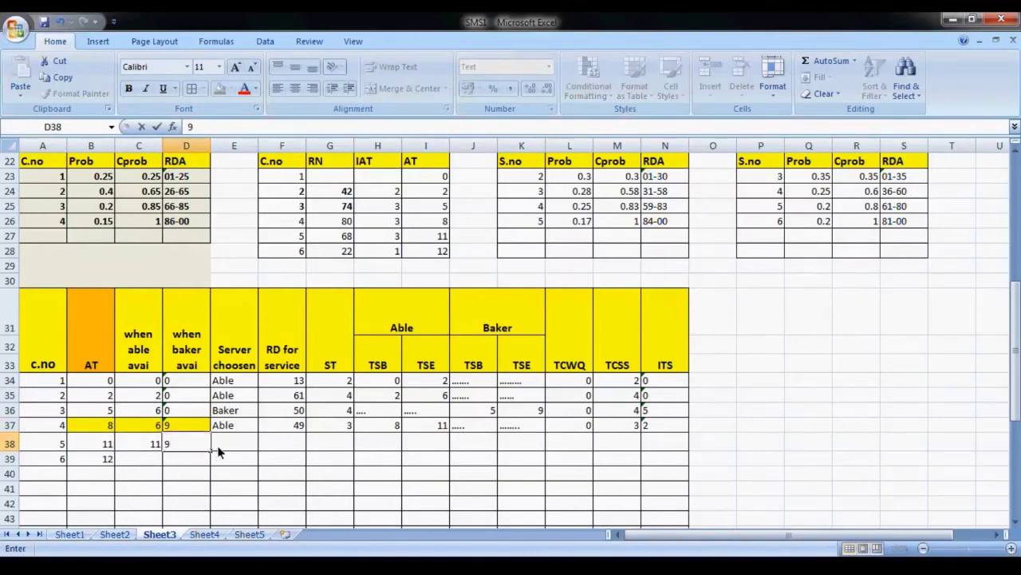
{"action": "left_click", "coordinate": [217, 445]}
Move the yellow highlight to customer 5 by filling B37:D37 white and B38:D38 yellow.
{"action": "left_click_drag", "start_coordinate": [100, 428], "coordinate": [182, 431]}
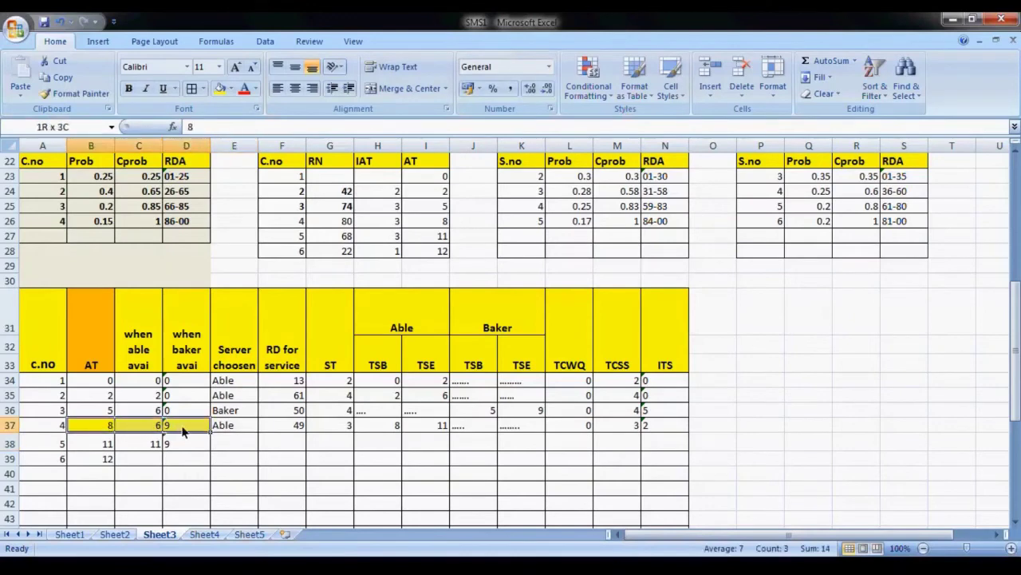
{"action": "left_click", "coordinate": [231, 88]}
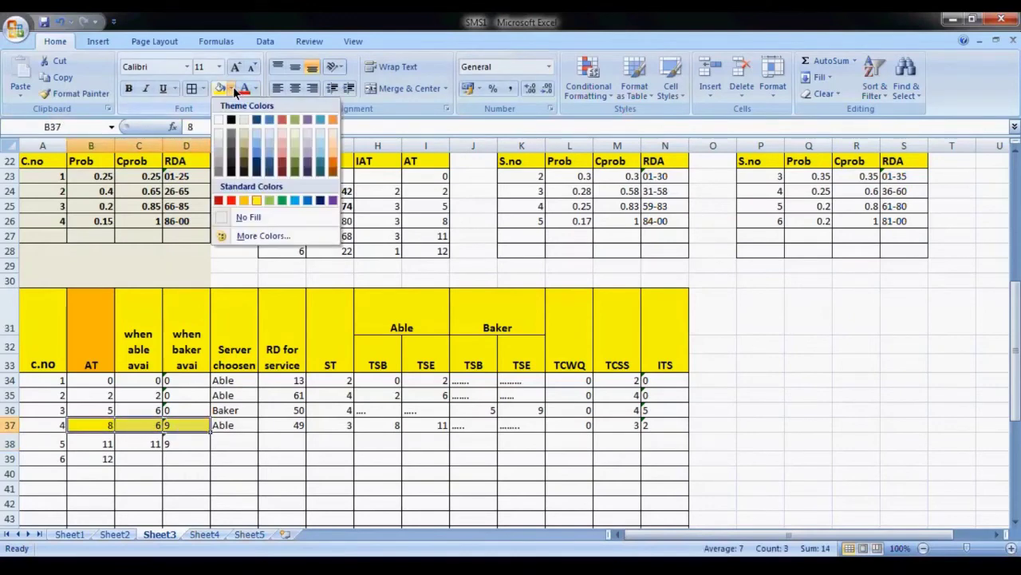
{"action": "left_click", "coordinate": [219, 120]}
{"action": "left_click", "coordinate": [104, 450]}
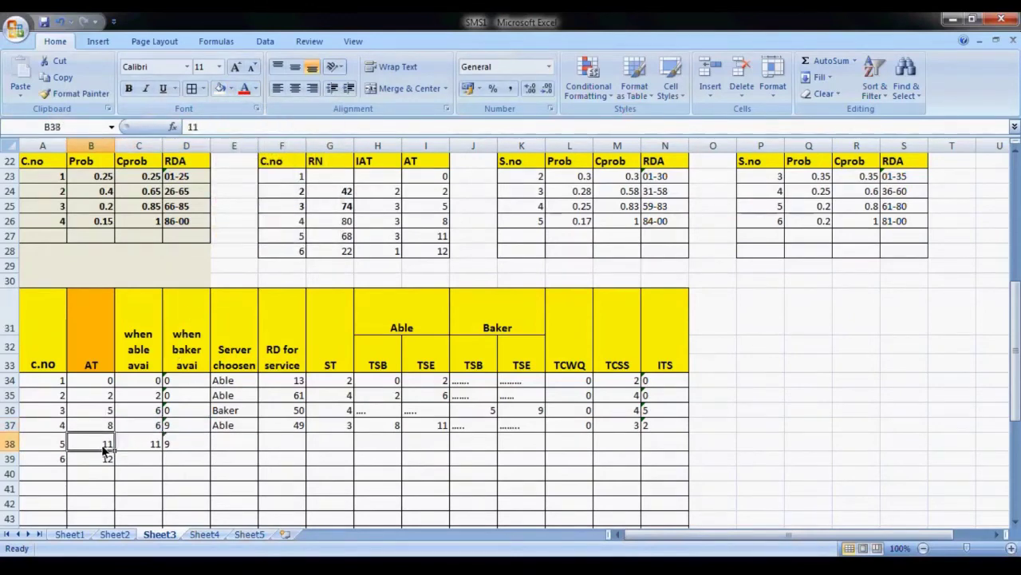
{"action": "left_click_drag", "start_coordinate": [104, 449], "coordinate": [182, 445]}
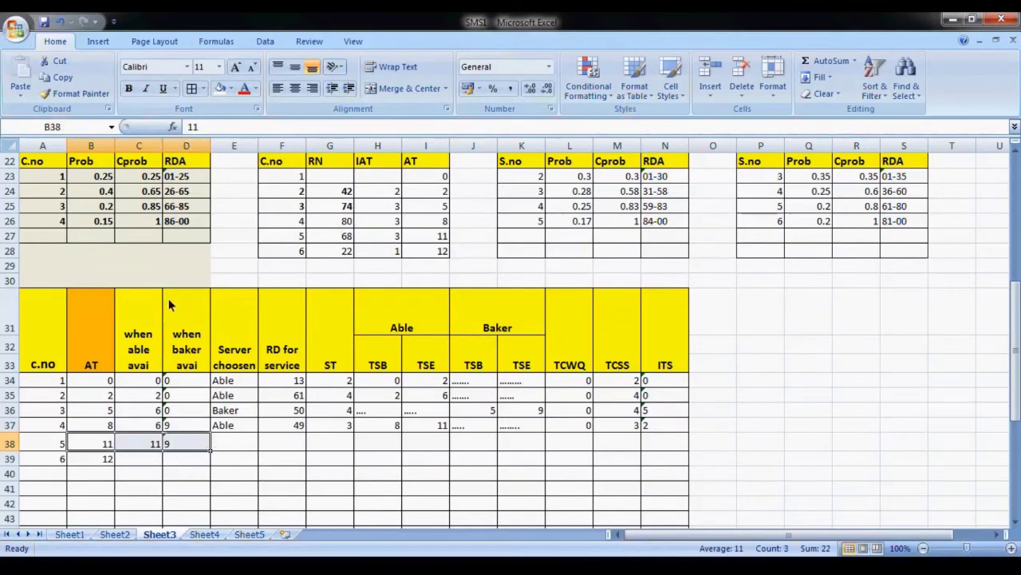
{"action": "left_click", "coordinate": [230, 87]}
{"action": "left_click", "coordinate": [256, 203]}
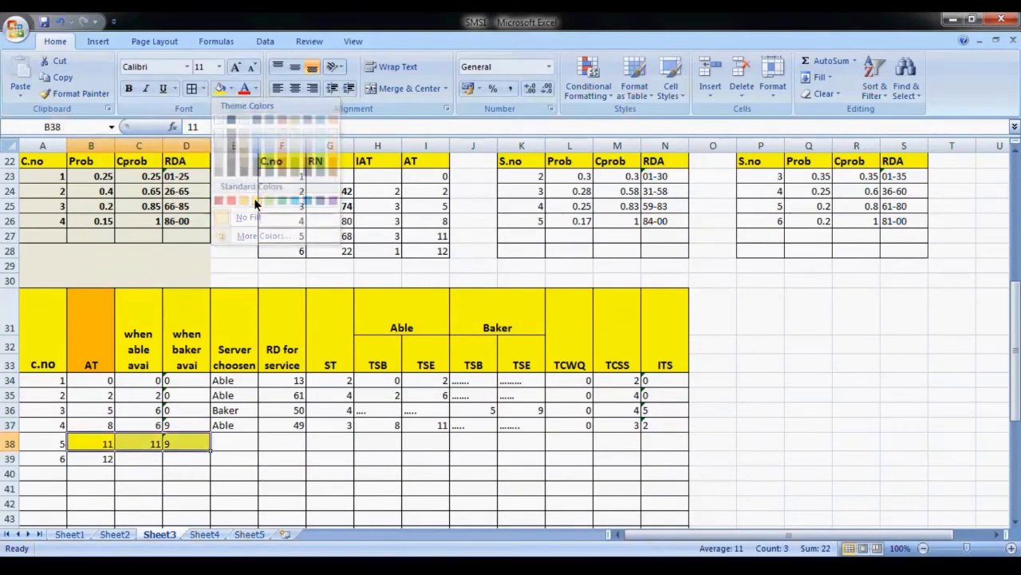
Compare customer 5's arrival time with both servers' availability and enter Able as the server chosen in E38.
{"action": "left_click", "coordinate": [141, 447]}
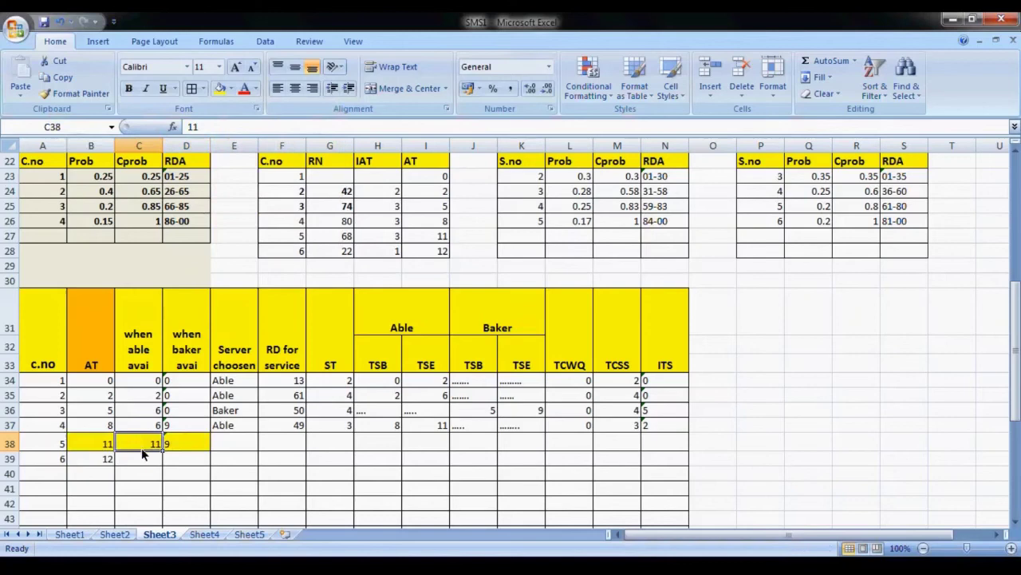
{"action": "left_click", "coordinate": [183, 446]}
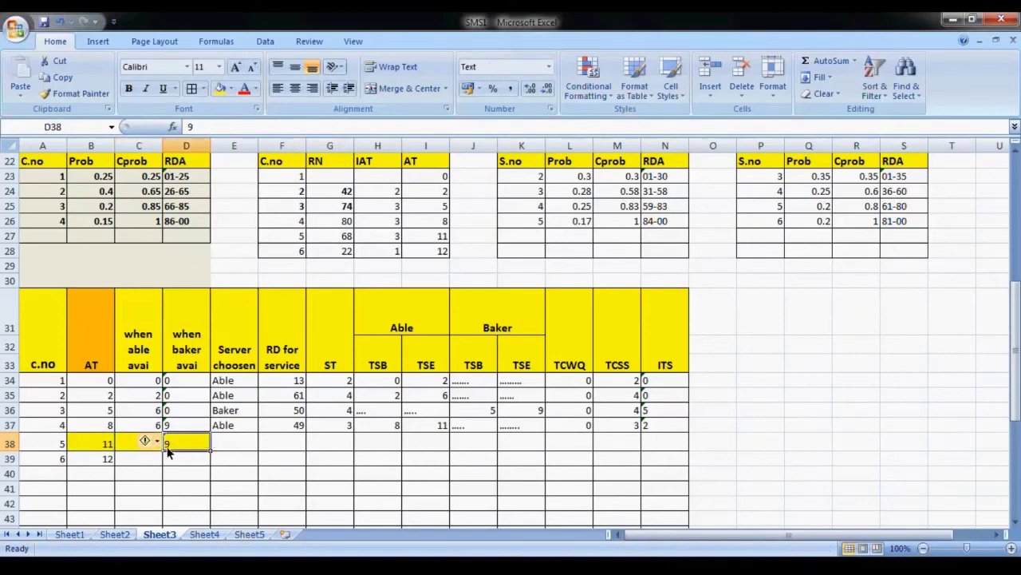
{"action": "left_click", "coordinate": [86, 448]}
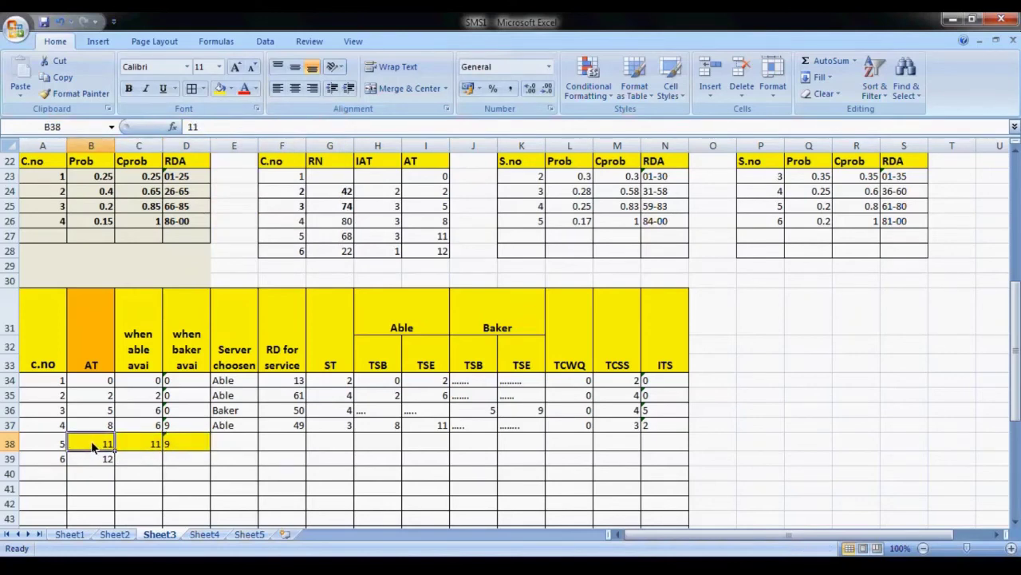
{"action": "left_click", "coordinate": [138, 447]}
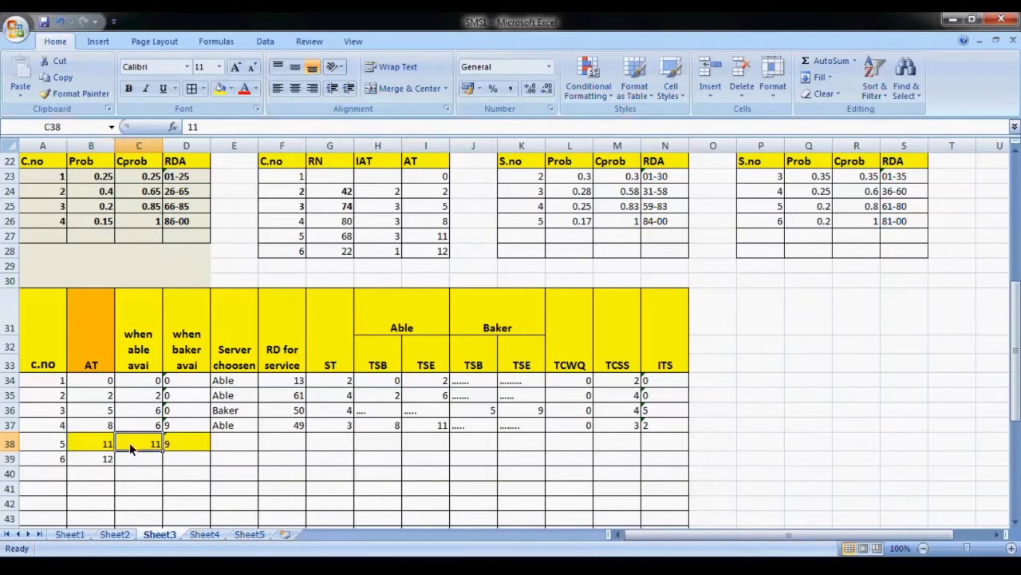
{"action": "left_click", "coordinate": [175, 451]}
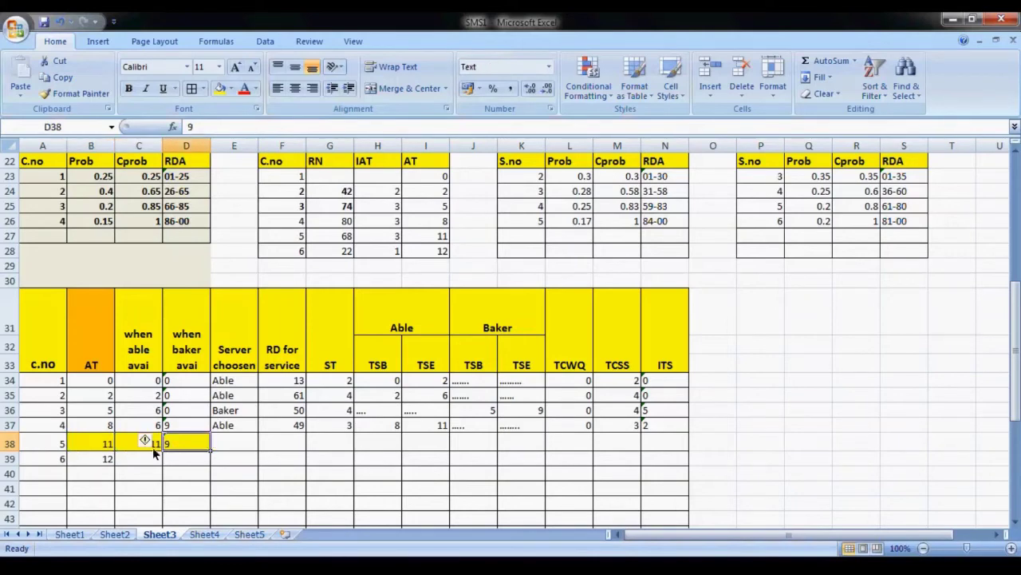
{"action": "left_click", "coordinate": [152, 450]}
{"action": "left_click", "coordinate": [172, 446]}
{"action": "left_click", "coordinate": [237, 447]}
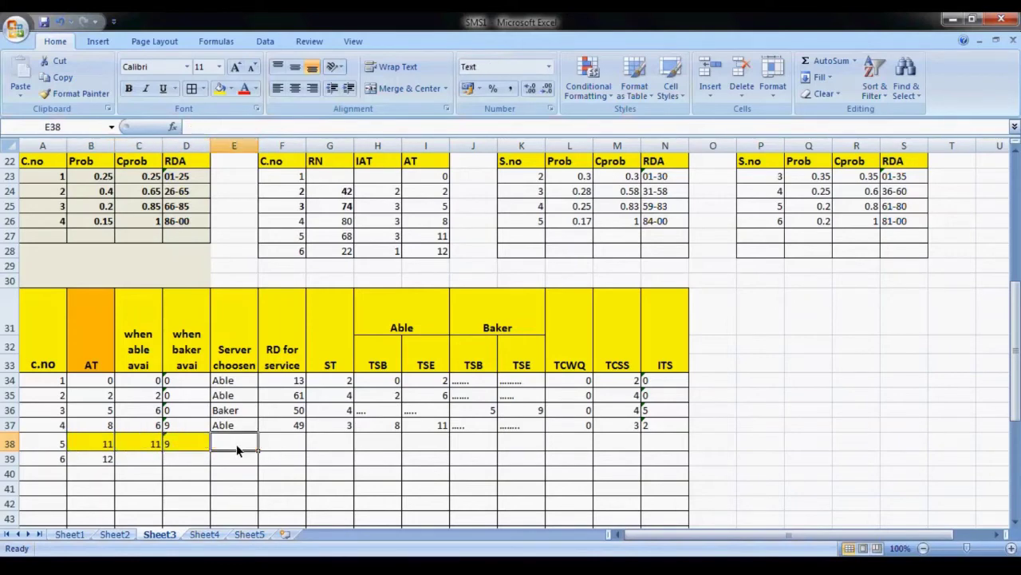
{"action": "type", "text": "Able"}
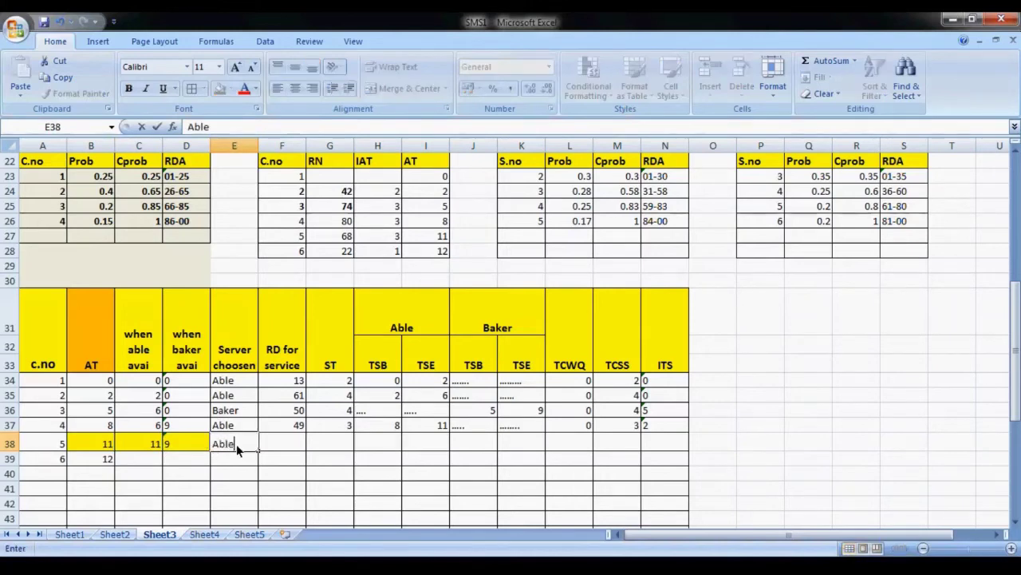
{"action": "left_click", "coordinate": [272, 446]}
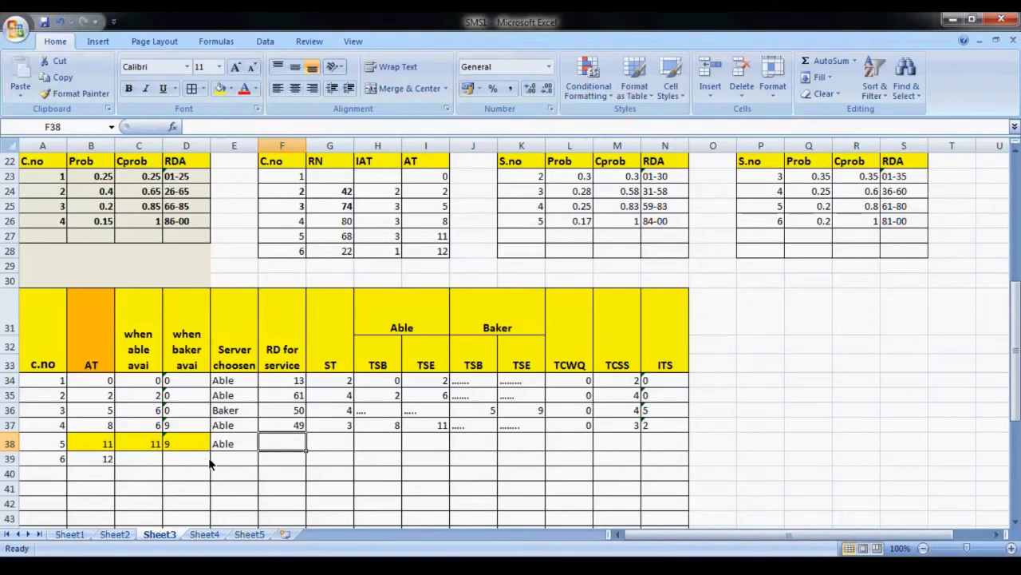
{"action": "left_click", "coordinate": [107, 442]}
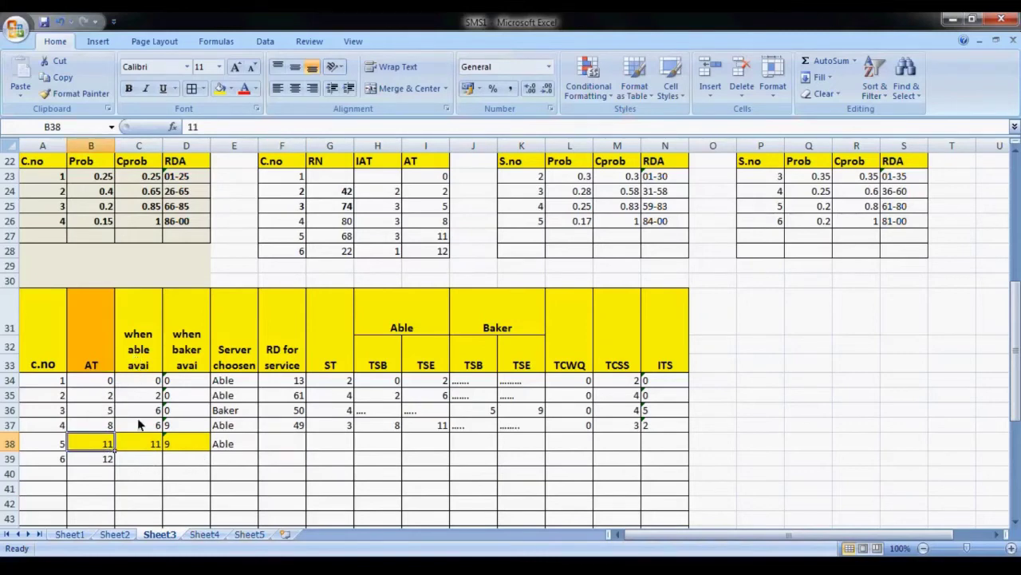
{"action": "left_click", "coordinate": [139, 445]}
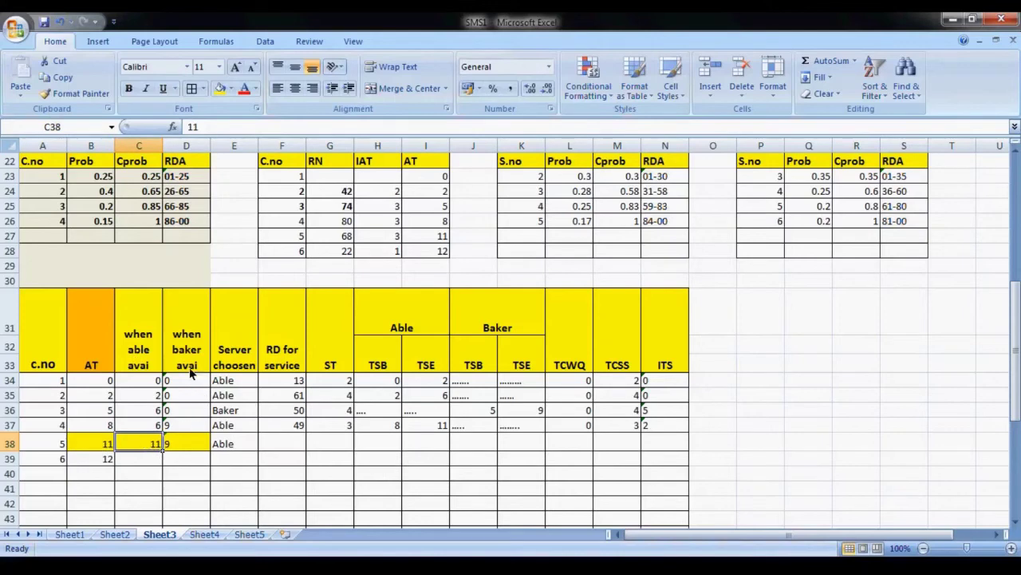
{"action": "left_click", "coordinate": [190, 374]}
{"action": "left_click", "coordinate": [177, 444]}
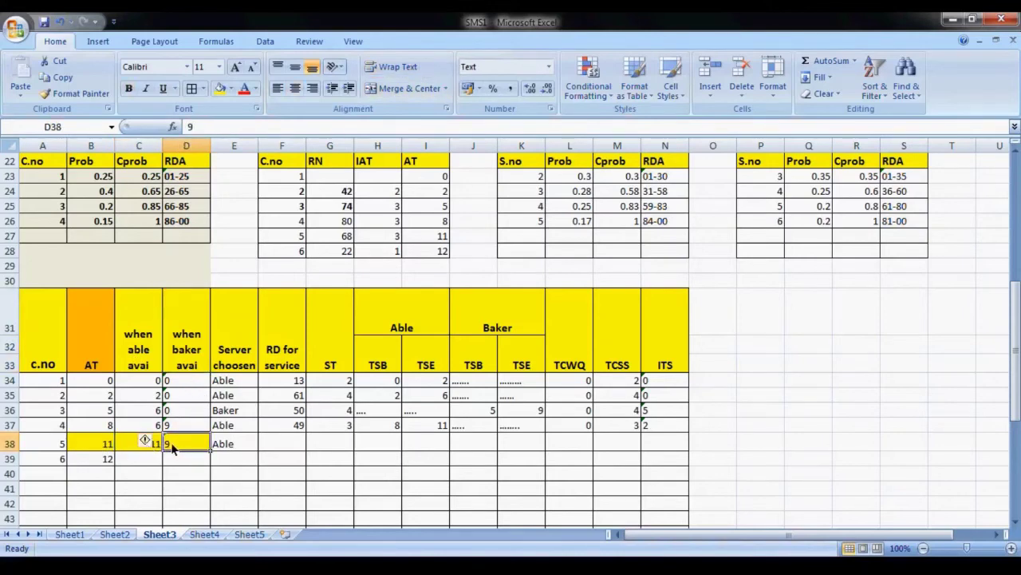
{"action": "left_click", "coordinate": [236, 447]}
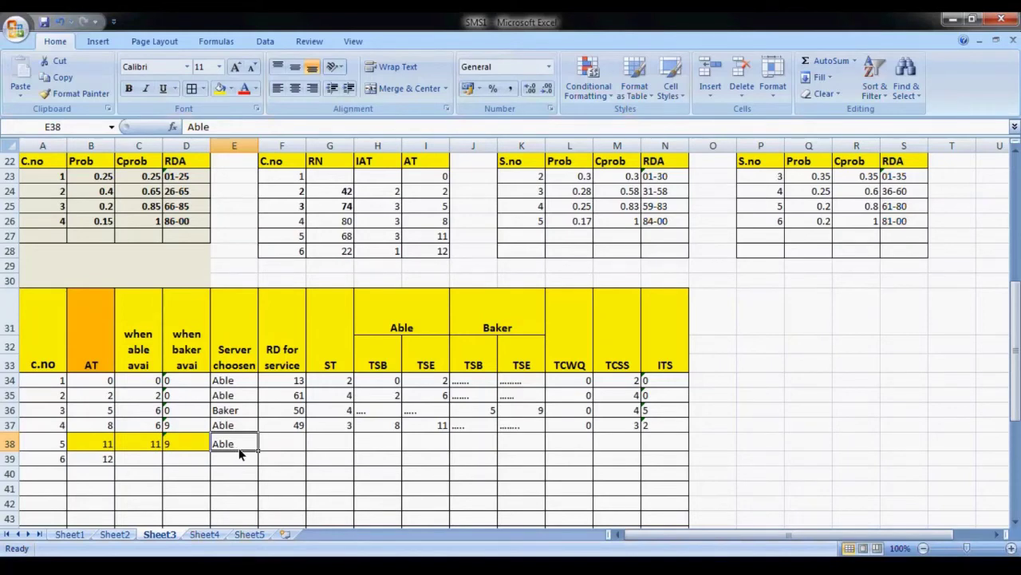
Look up the fifth random digit in the RD for ST list and enter 39 as customer 5's RD for service in F38.
{"action": "left_click", "coordinate": [286, 445]}
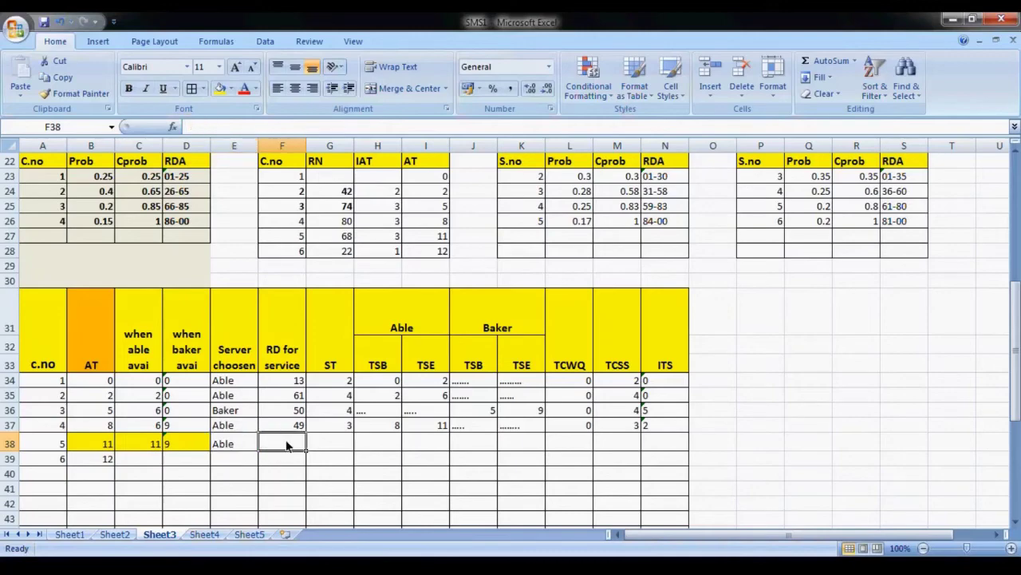
{"action": "scroll", "coordinate": [294, 435], "scroll_direction": "up", "scroll_amount": 3}
{"action": "scroll", "coordinate": [296, 435], "scroll_direction": "down", "scroll_amount": 2}
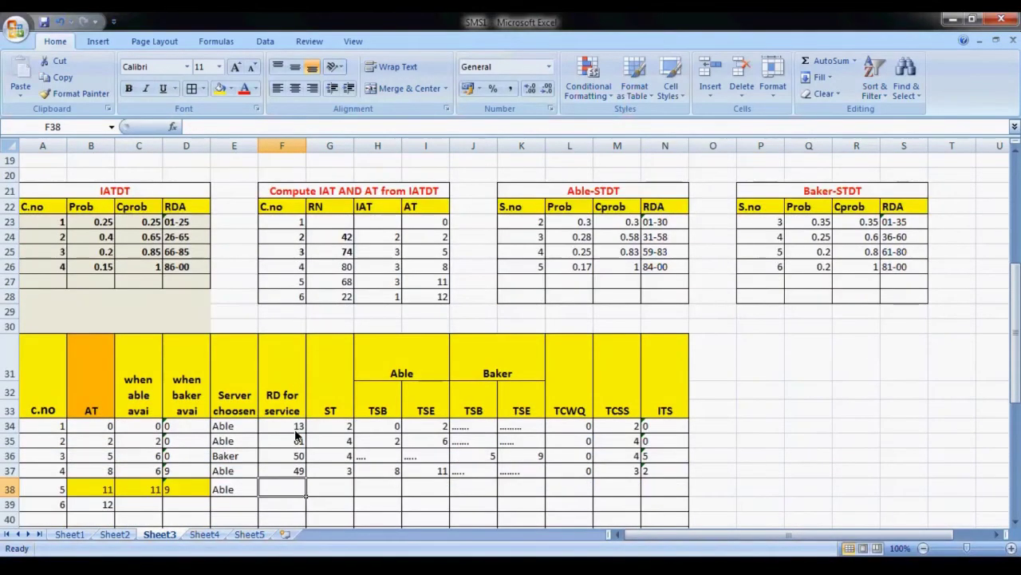
{"action": "scroll", "coordinate": [291, 429], "scroll_direction": "up", "scroll_amount": 2}
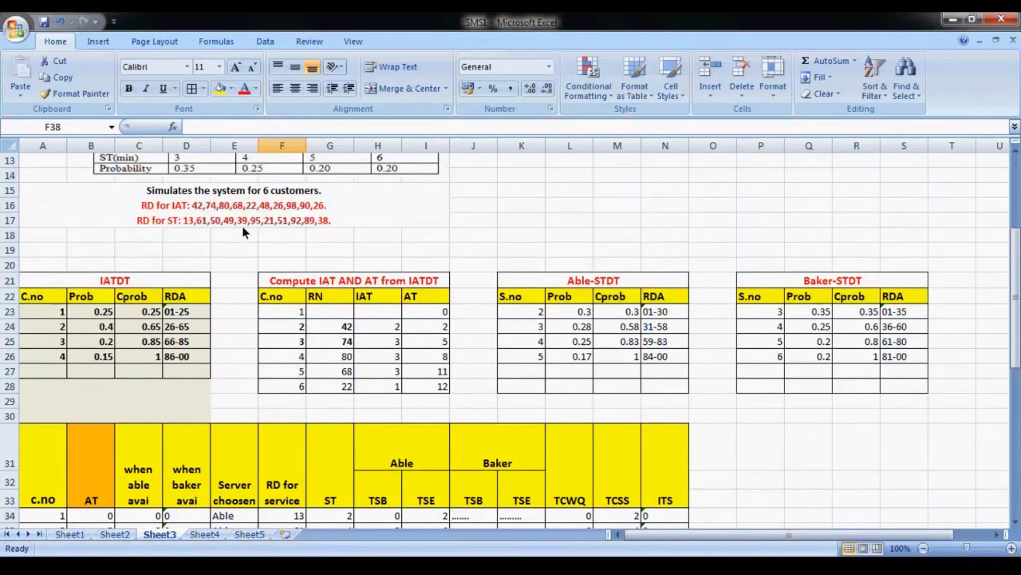
{"action": "left_click", "coordinate": [243, 226]}
{"action": "scroll", "coordinate": [244, 230], "scroll_direction": "down", "scroll_amount": 4}
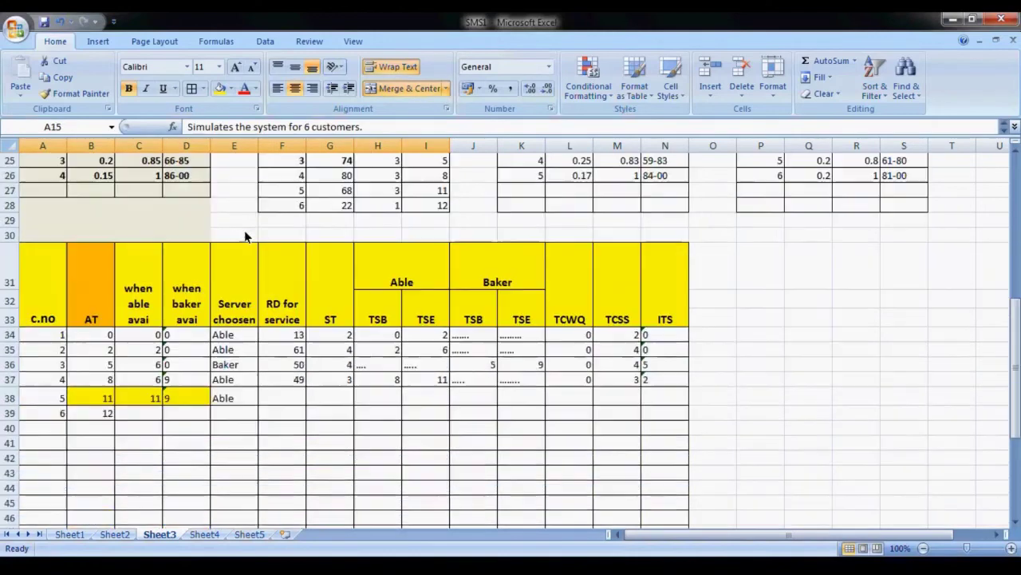
{"action": "left_click", "coordinate": [292, 398]}
{"action": "type", "text": "39"}
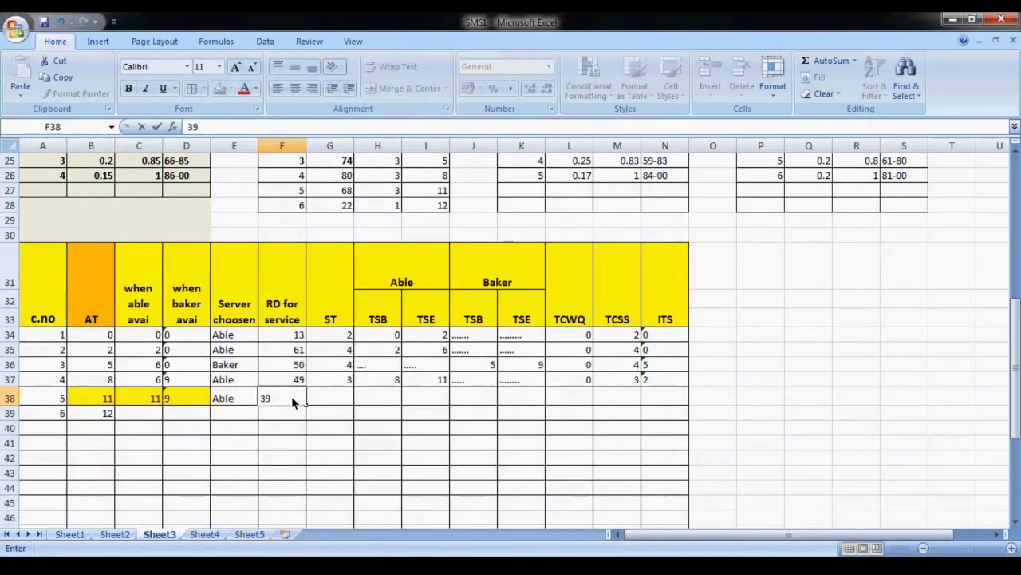
{"action": "left_click", "coordinate": [323, 401]}
Match customer 5's random digit to the 31-58 range of the Able-STDT table and enter 3 as the service time in G38.
{"action": "left_click", "coordinate": [292, 399]}
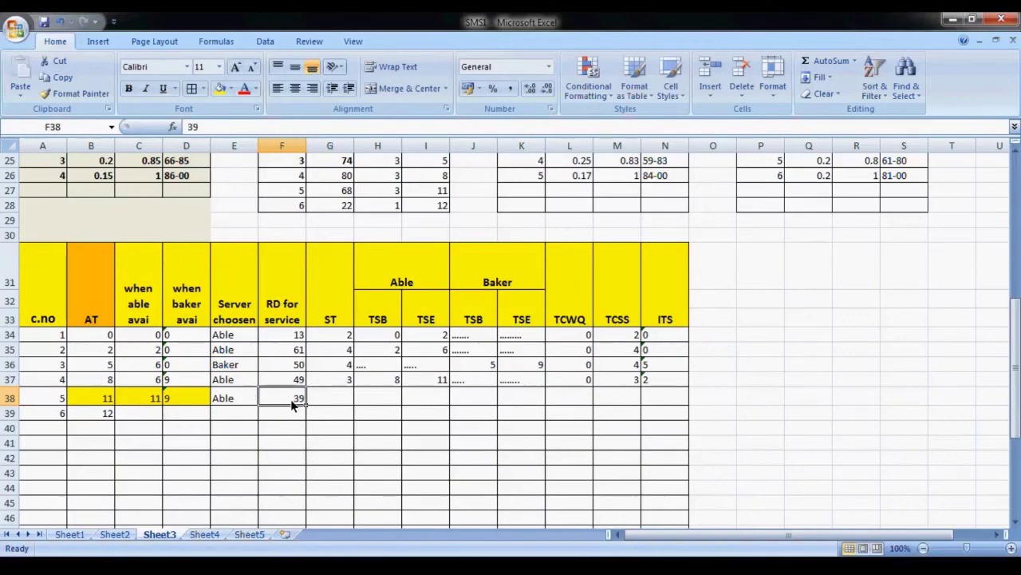
{"action": "left_click", "coordinate": [221, 406]}
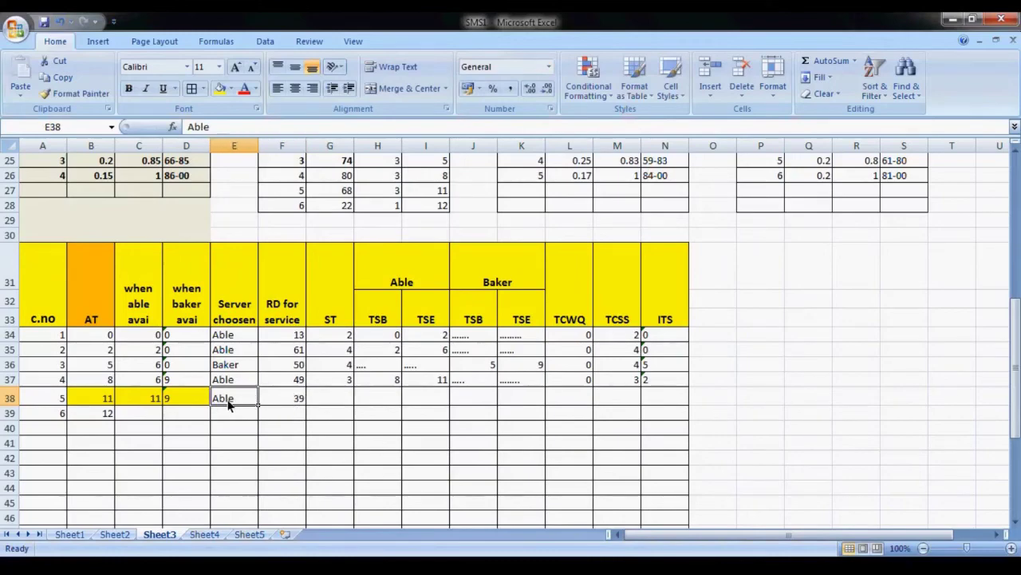
{"action": "scroll", "coordinate": [228, 405], "scroll_direction": "up", "scroll_amount": 2}
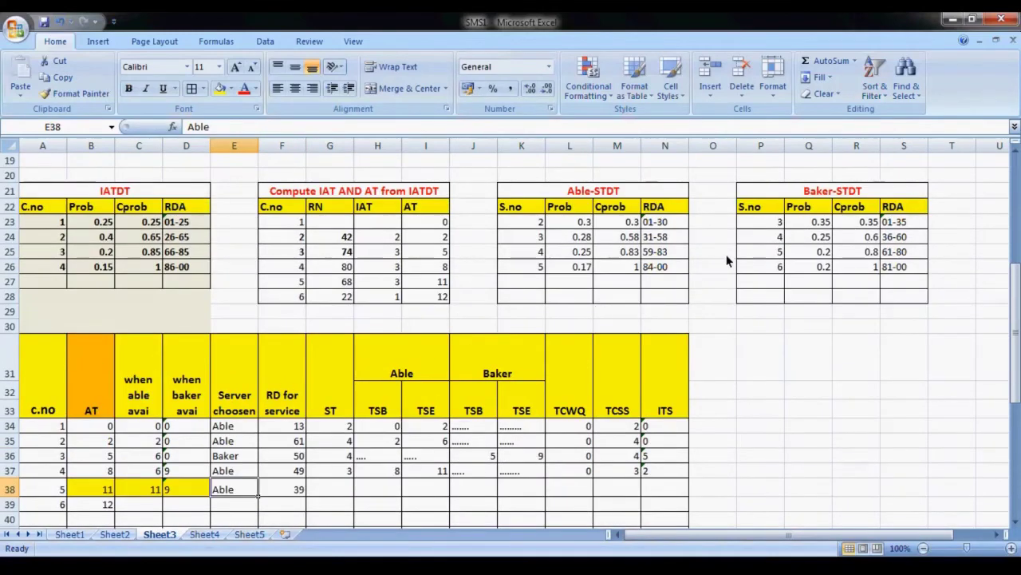
{"action": "left_click", "coordinate": [671, 236]}
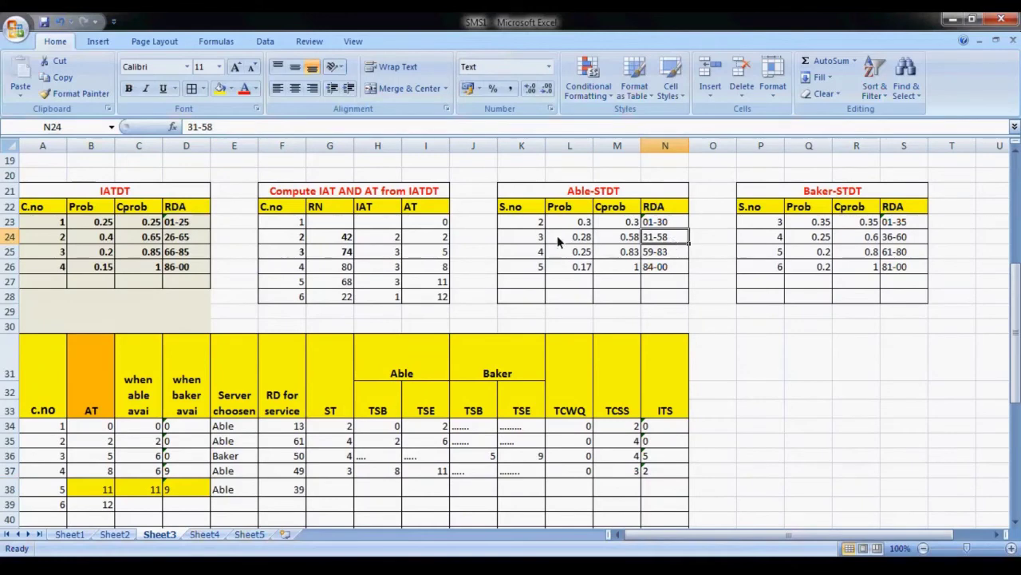
{"action": "left_click", "coordinate": [517, 236]}
{"action": "left_click", "coordinate": [341, 491]}
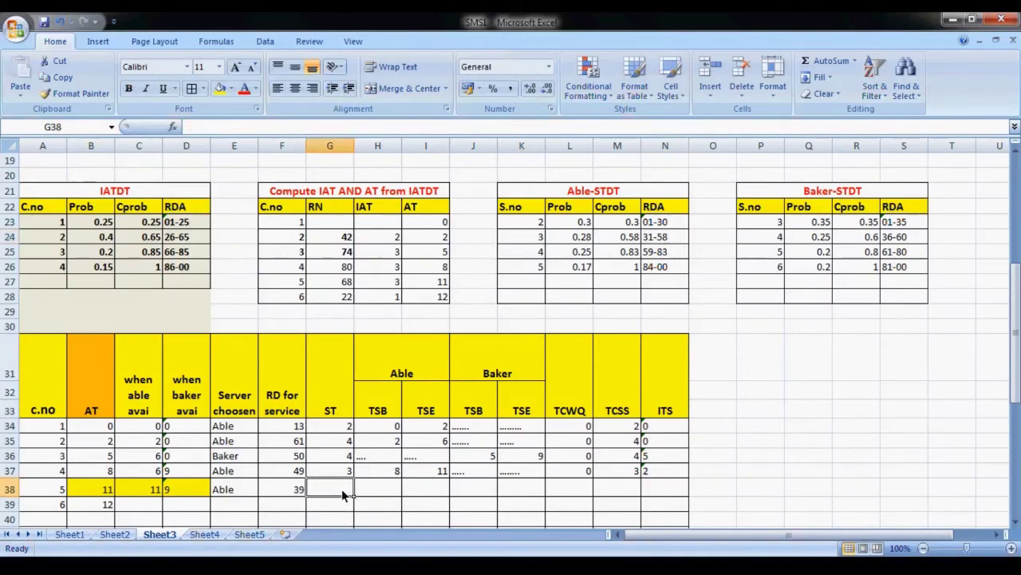
{"action": "type", "text": "3"}
{"action": "left_click", "coordinate": [397, 494]}
Compare customer 5's arrival time with Able's availability and enter 11 as Able's TSB in H38.
{"action": "scroll", "coordinate": [397, 493], "scroll_direction": "down", "scroll_amount": 1}
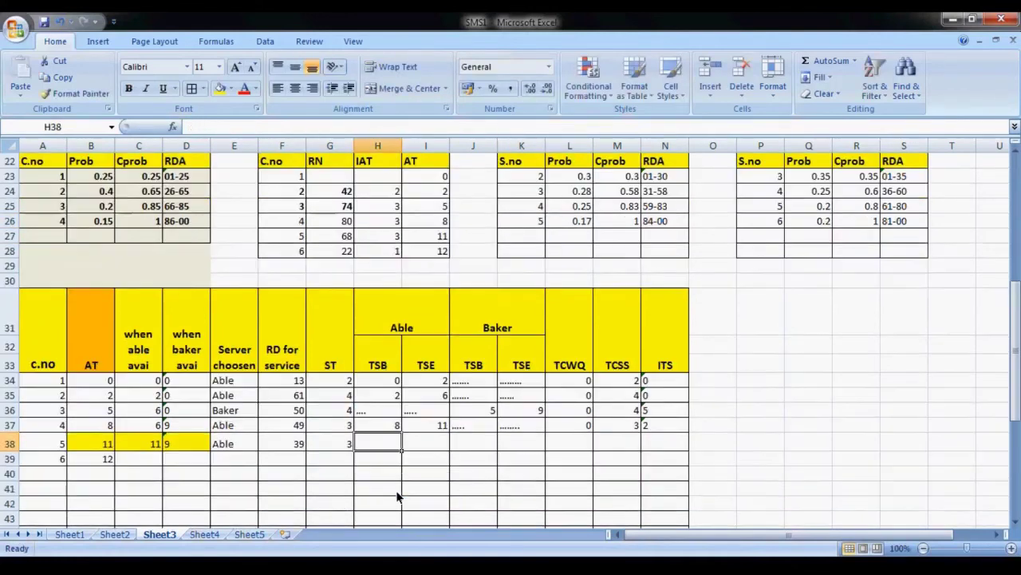
{"action": "left_click", "coordinate": [147, 443]}
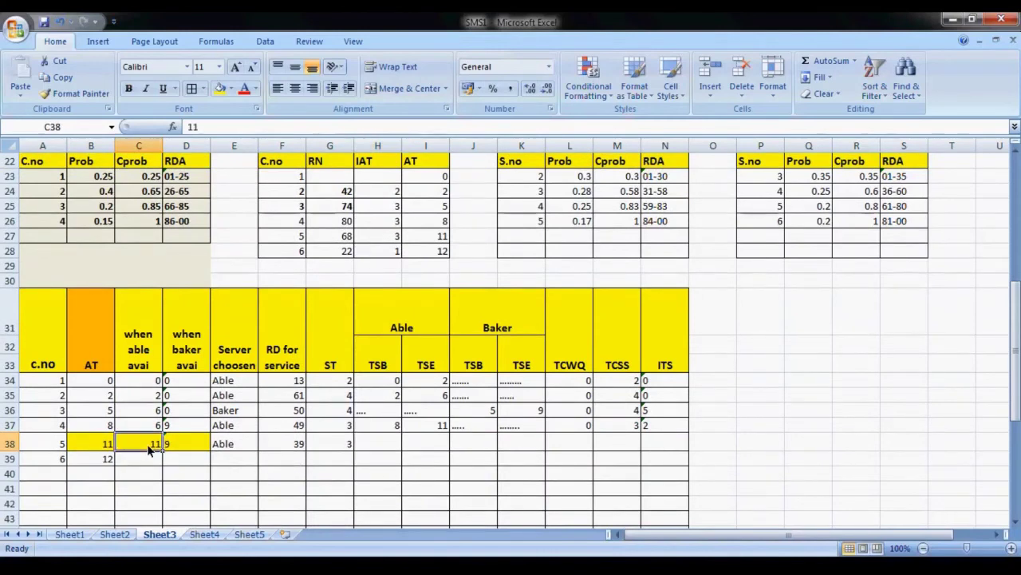
{"action": "left_click", "coordinate": [102, 449]}
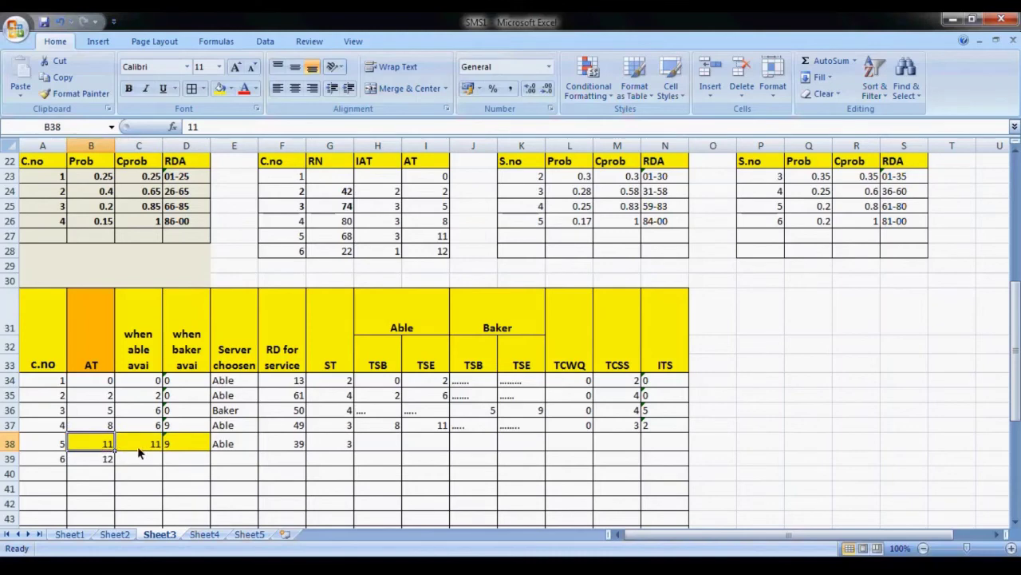
{"action": "left_click", "coordinate": [139, 450]}
{"action": "left_click", "coordinate": [104, 450]}
{"action": "left_click", "coordinate": [140, 448]}
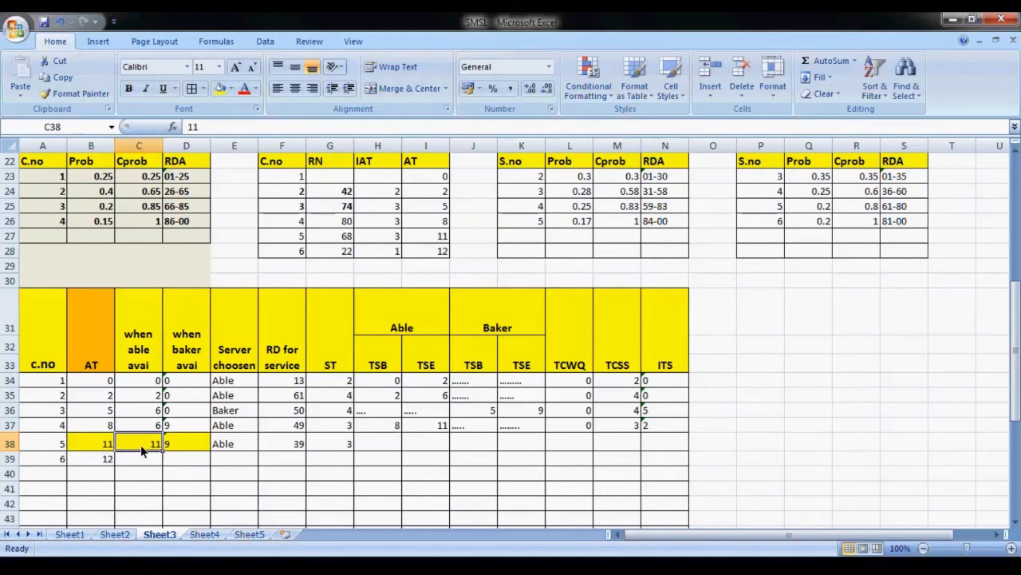
{"action": "left_click", "coordinate": [104, 450]}
{"action": "left_click", "coordinate": [146, 449]}
{"action": "left_click", "coordinate": [381, 447]}
{"action": "type", "text": "1"}
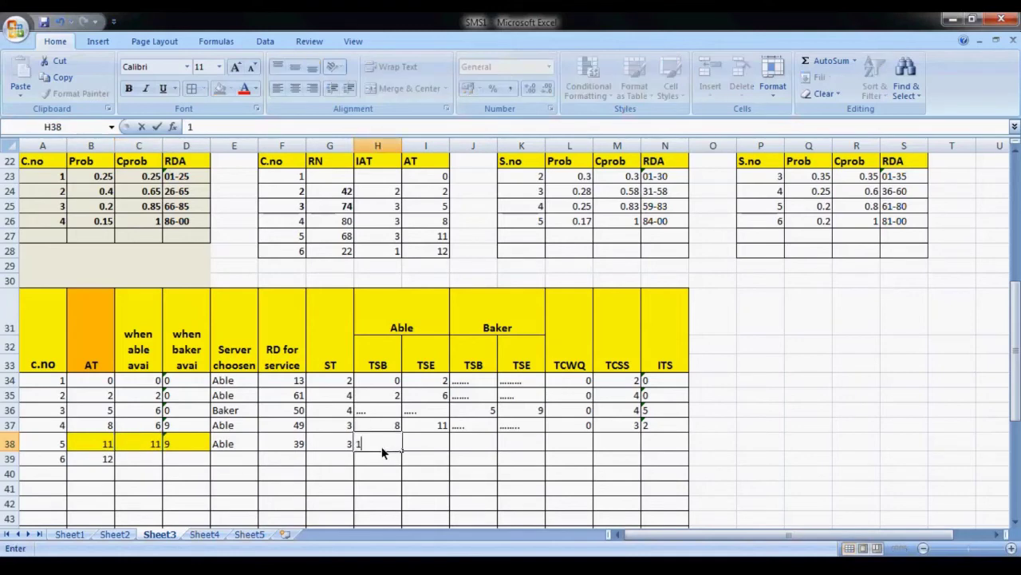
{"action": "type", "text": "1"}
{"action": "left_click", "coordinate": [415, 450]}
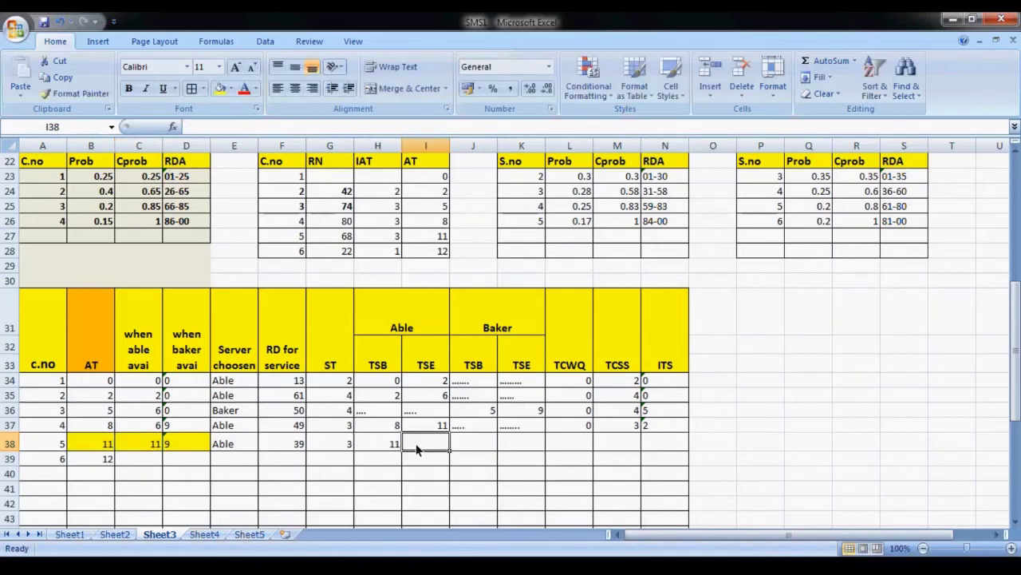
Add customer 5's service time to Able's TSB and enter 14 as the TSE in I38.
{"action": "left_click", "coordinate": [386, 443]}
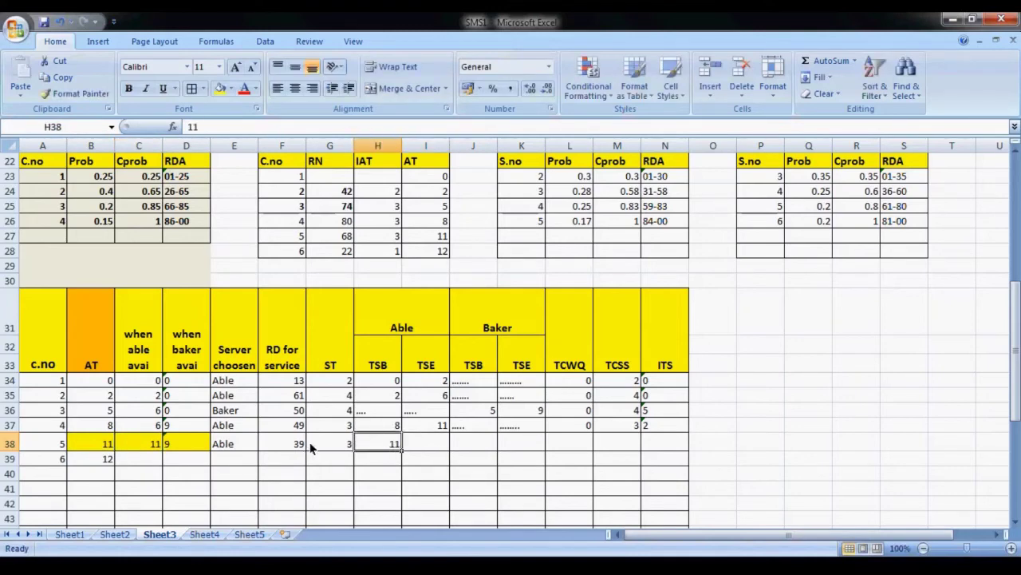
{"action": "left_click", "coordinate": [335, 447]}
{"action": "left_click", "coordinate": [440, 448]}
{"action": "type", "text": "14"}
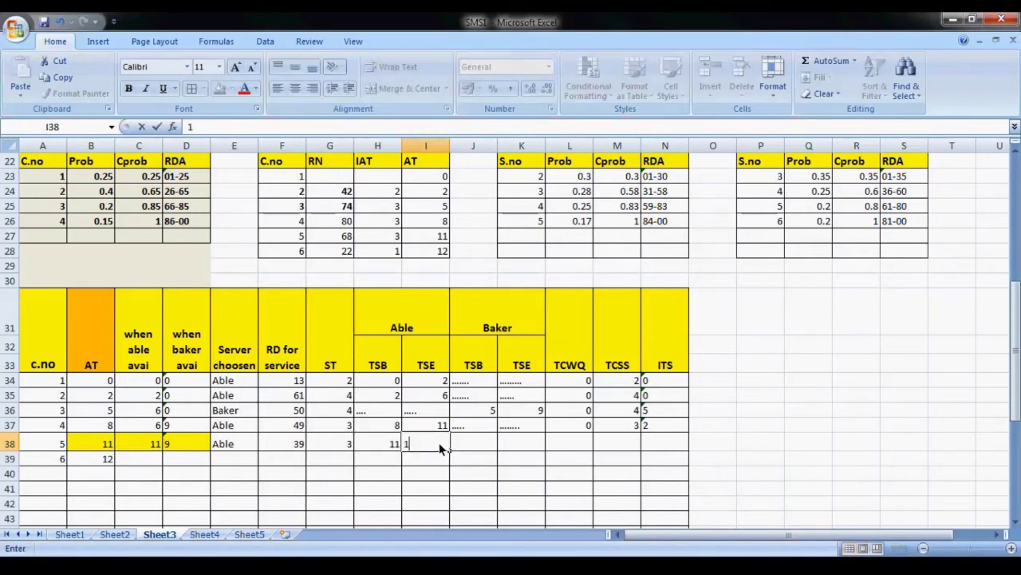
Fill customer 5's unused Baker TSB and TSE cells, J38 and K38, with dots (......).
{"action": "left_click", "coordinate": [465, 448]}
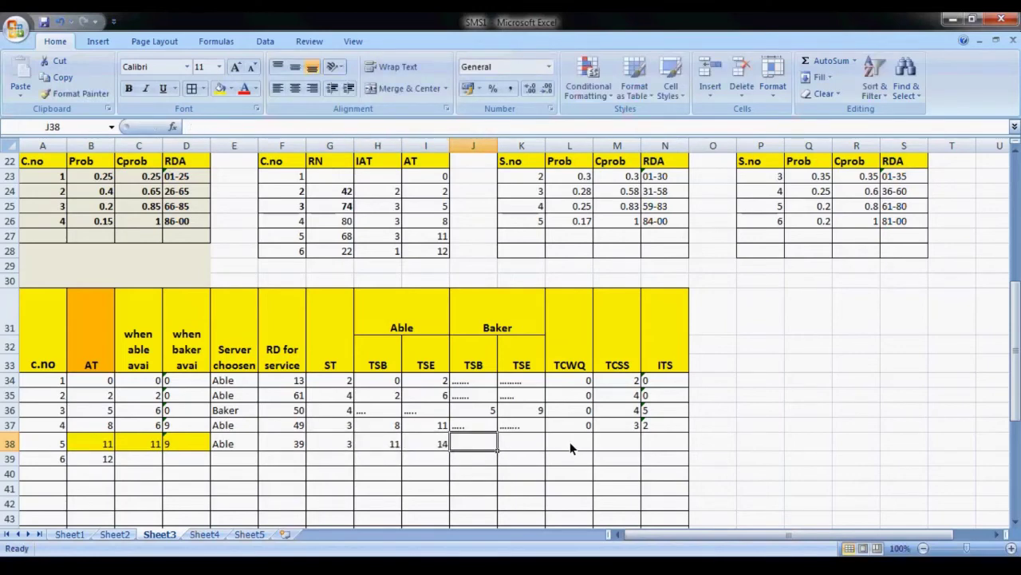
{"action": "type", "text": "......"}
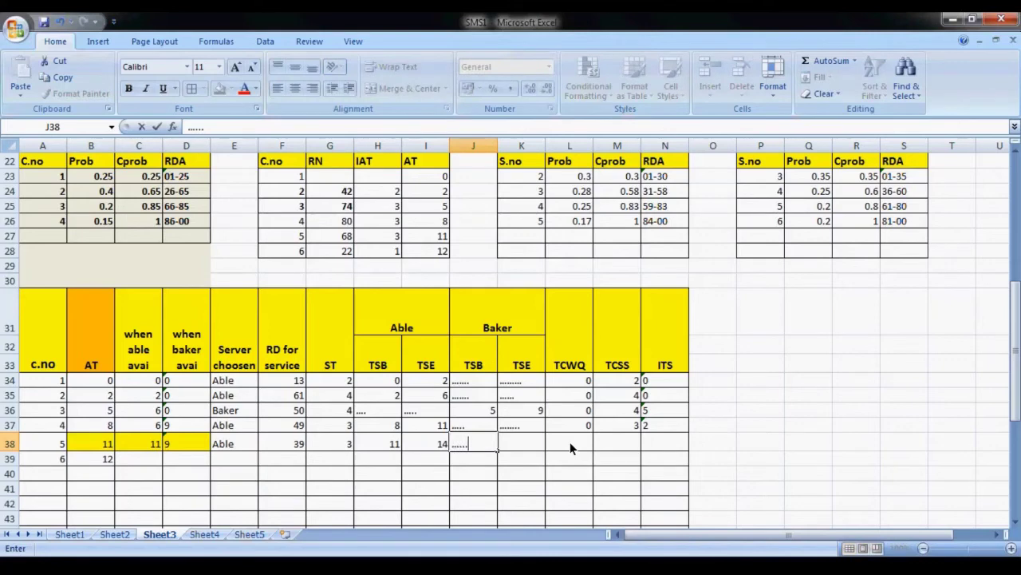
{"action": "left_click", "coordinate": [529, 443]}
{"action": "type", "text": "......"}
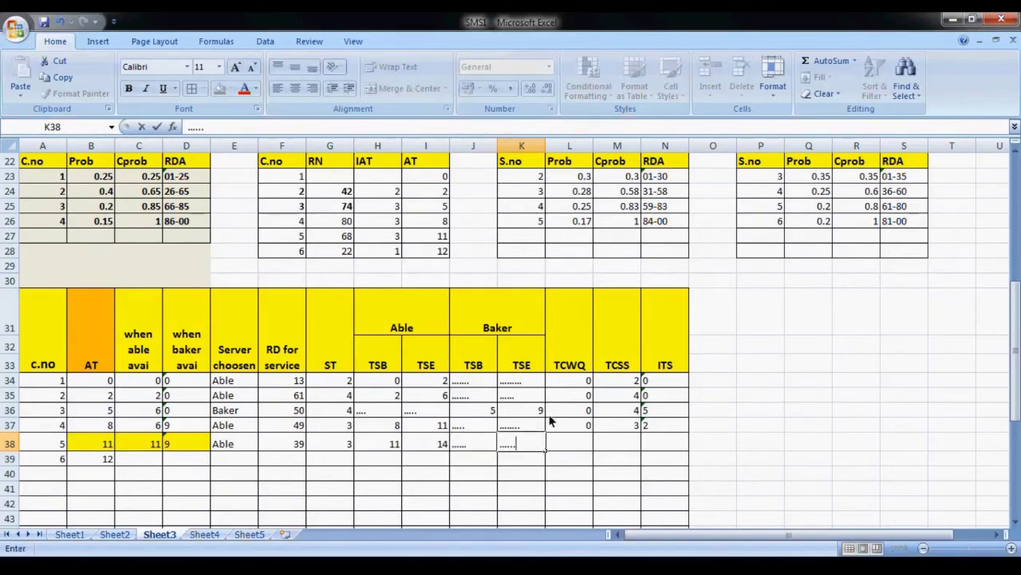
Compare customer 5's arrival time with Able's availability and enter 0 as the TCWQ in L38 and 0 as the ITS in N38.
{"action": "left_click", "coordinate": [564, 445]}
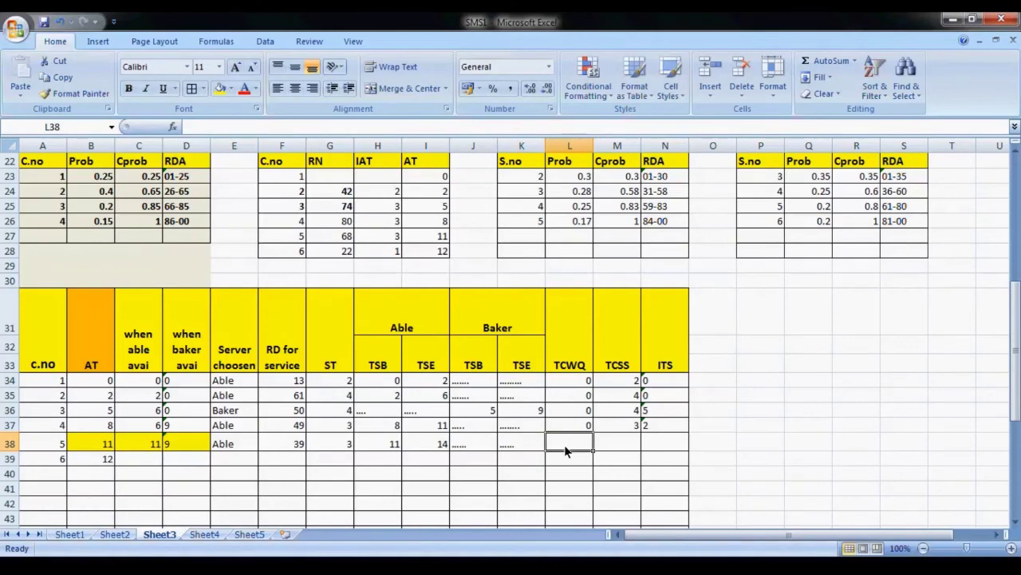
{"action": "left_click", "coordinate": [100, 445]}
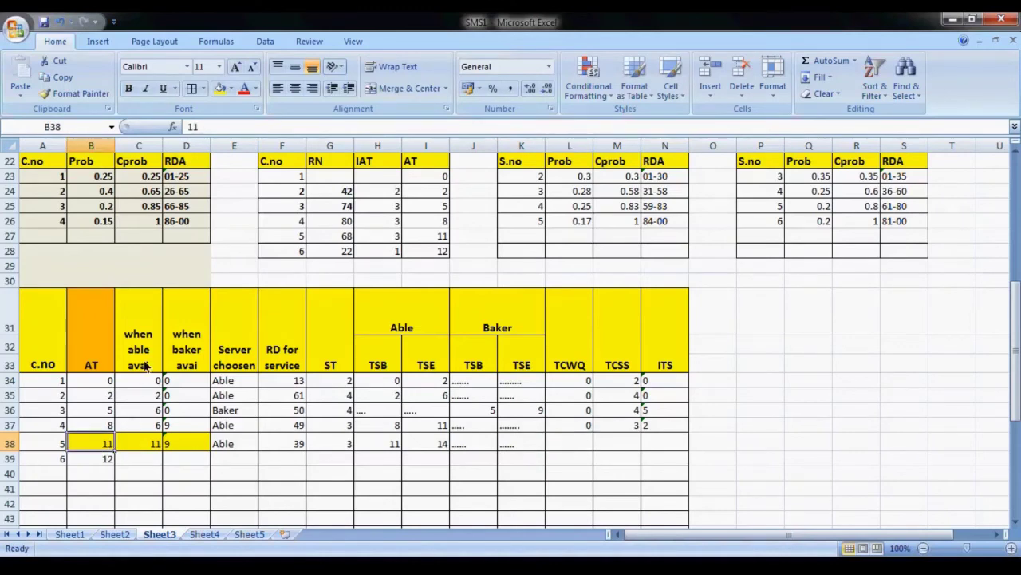
{"action": "left_click", "coordinate": [146, 444]}
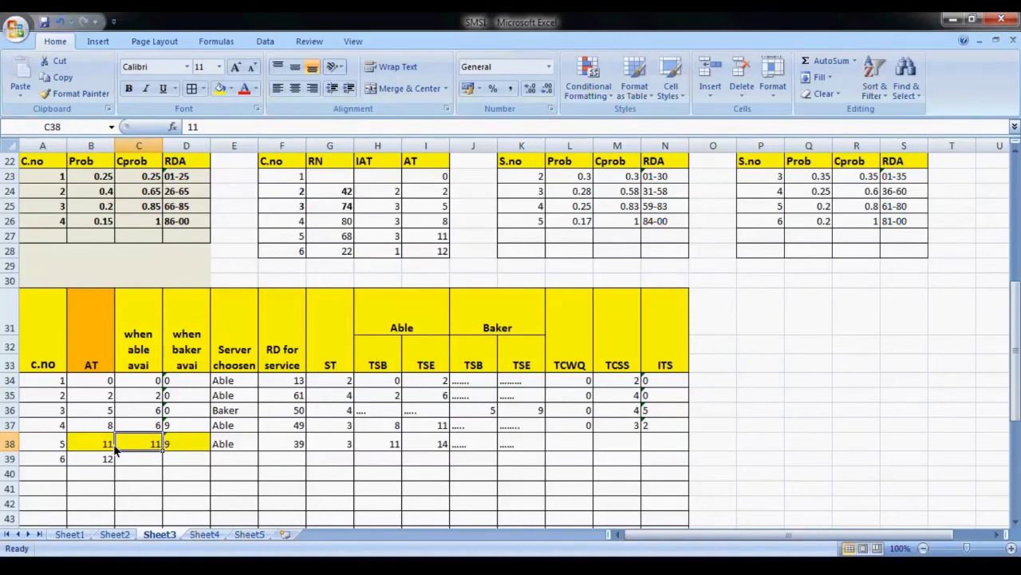
{"action": "left_click", "coordinate": [563, 448]}
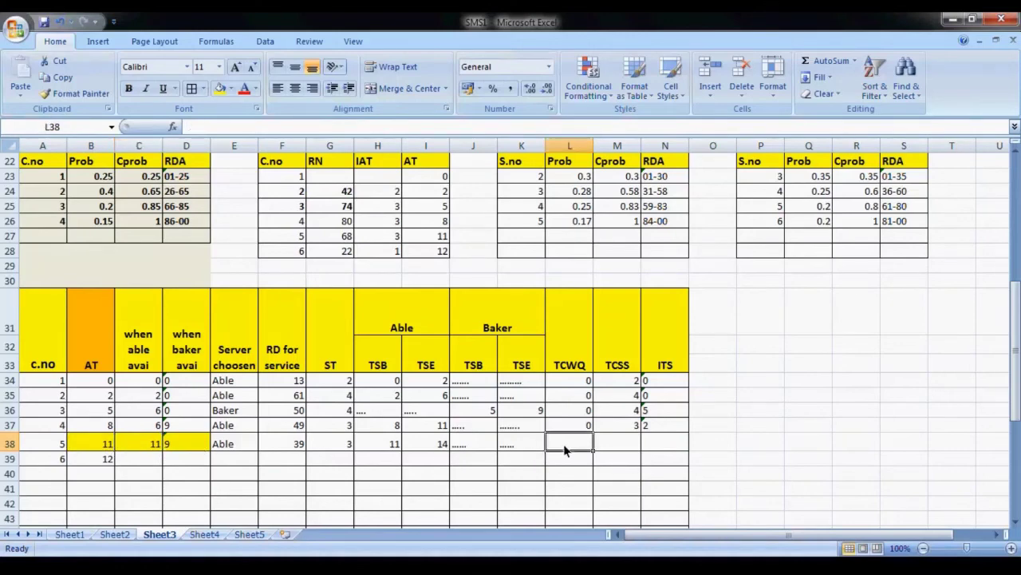
{"action": "type", "text": "0"}
{"action": "left_click", "coordinate": [672, 446]}
{"action": "type", "text": "0"}
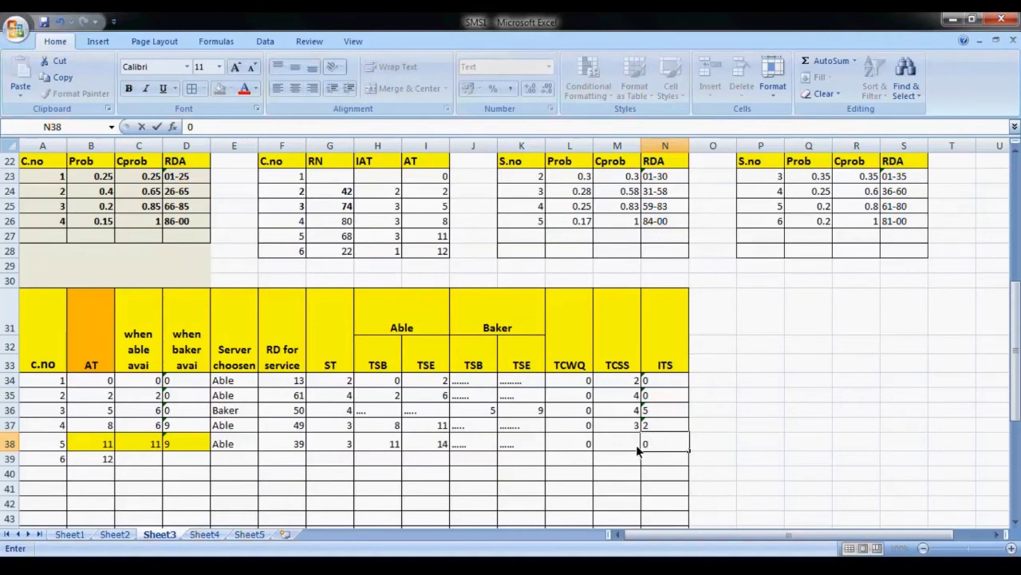
Subtract customer 5's arrival time from Able's TSE and enter 3 as the TCSS in M38.
{"action": "left_click", "coordinate": [632, 449]}
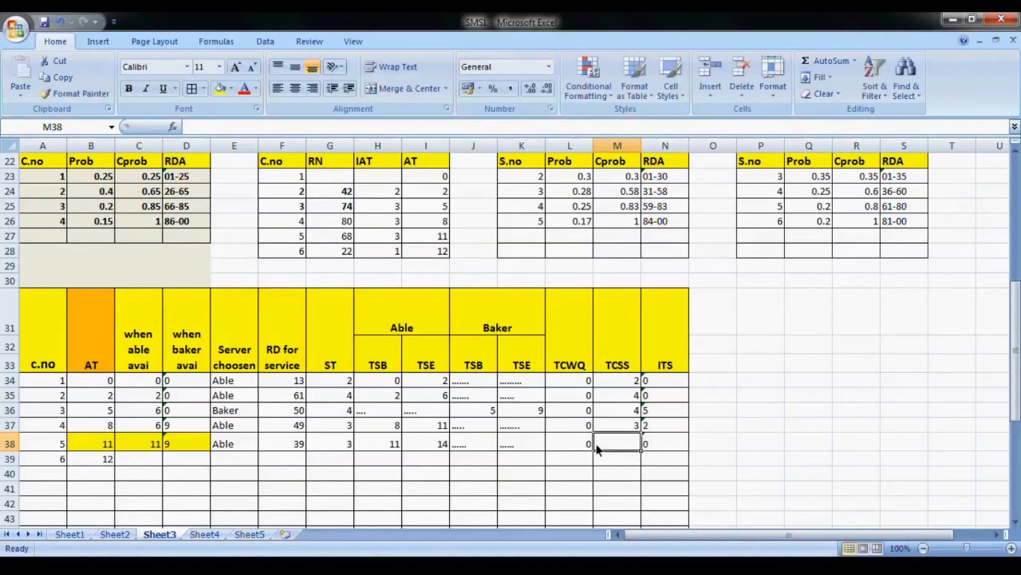
{"action": "left_click", "coordinate": [425, 447]}
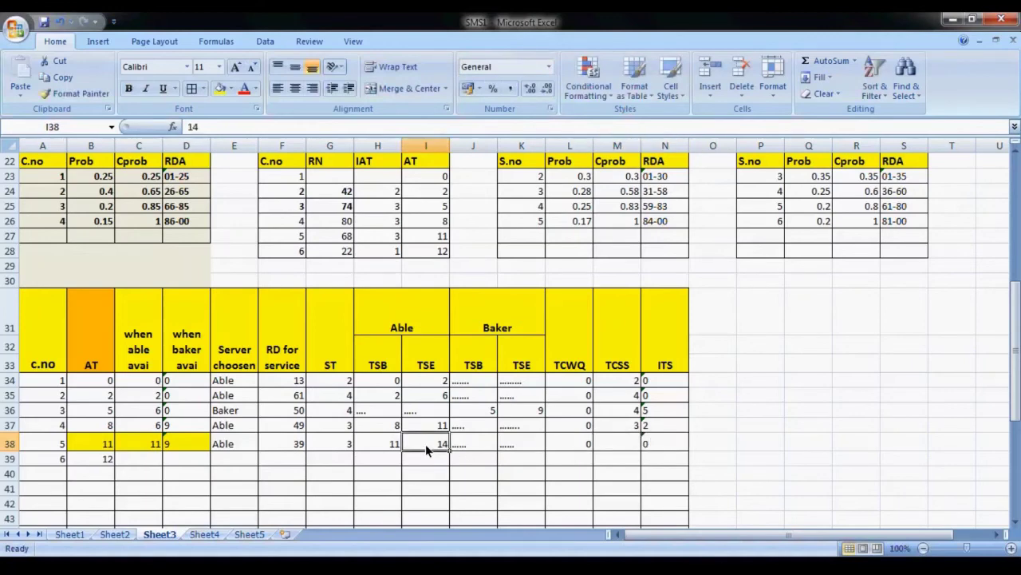
{"action": "left_click", "coordinate": [105, 443]}
{"action": "left_click", "coordinate": [422, 441]}
{"action": "left_click", "coordinate": [107, 445]}
{"action": "left_click", "coordinate": [624, 447]}
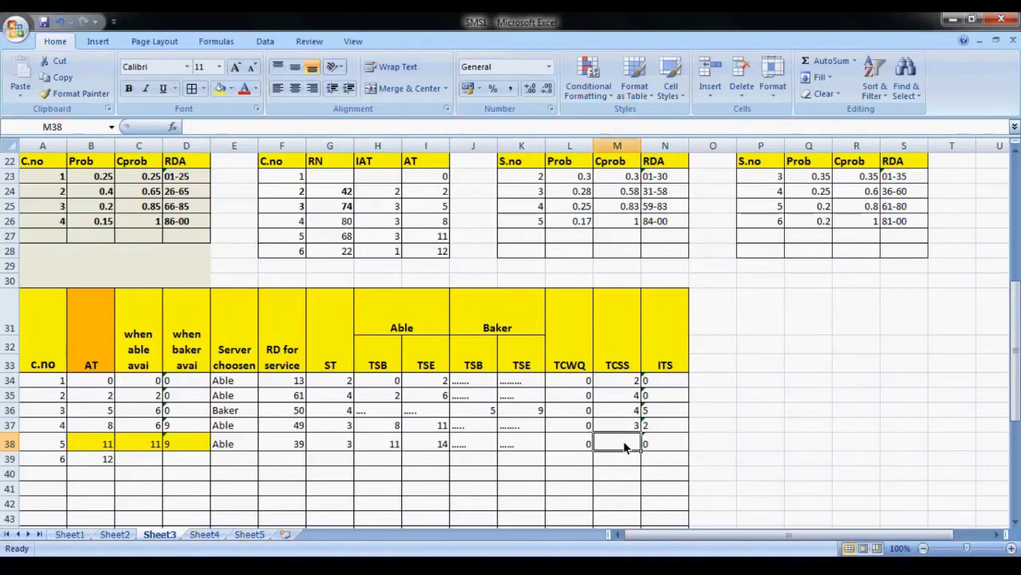
{"action": "type", "text": "3"}
{"action": "key", "text": "Return"}
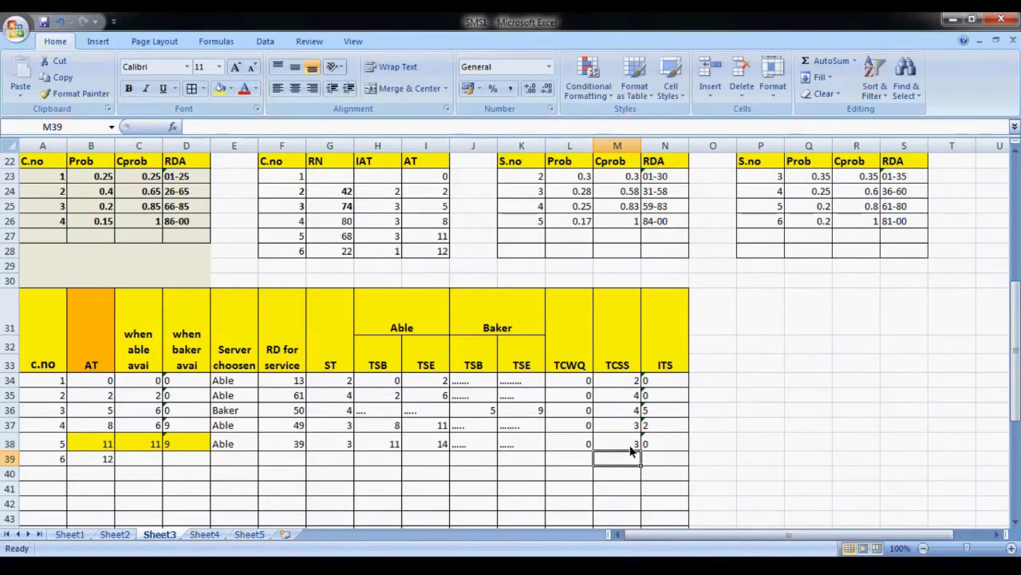
Enter customer 6's server availability times: 14 for Able in C39 and 9 for Baker in D39.
{"action": "left_click", "coordinate": [427, 448]}
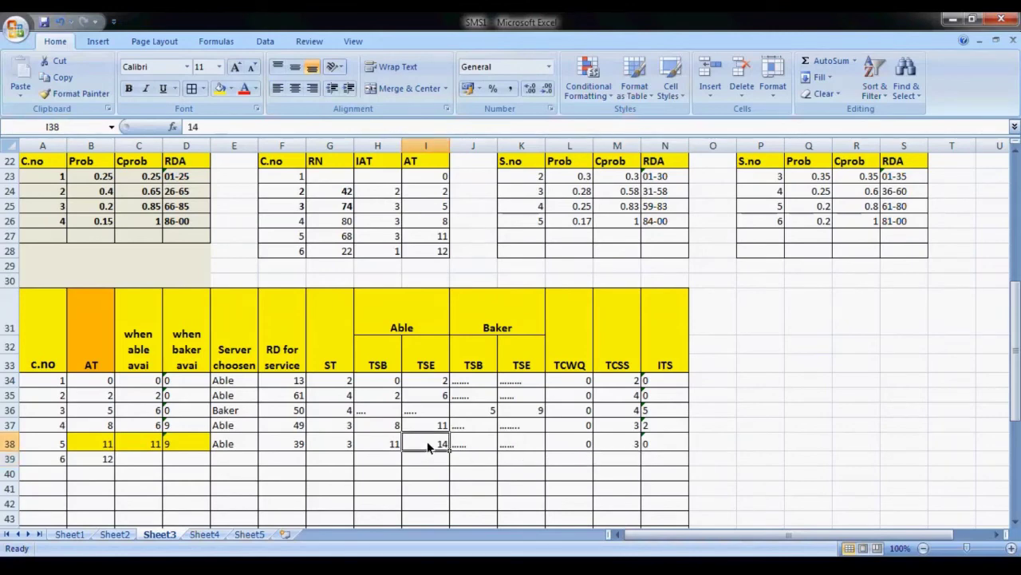
{"action": "left_click", "coordinate": [139, 461]}
{"action": "type", "text": "14"}
{"action": "left_click", "coordinate": [186, 460]}
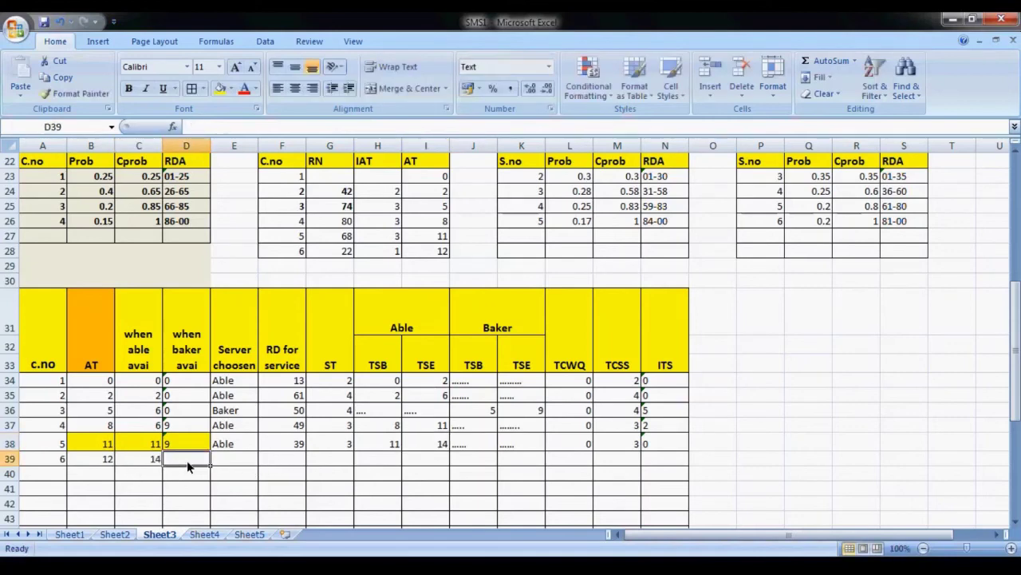
{"action": "type", "text": "9"}
{"action": "left_click", "coordinate": [230, 461]}
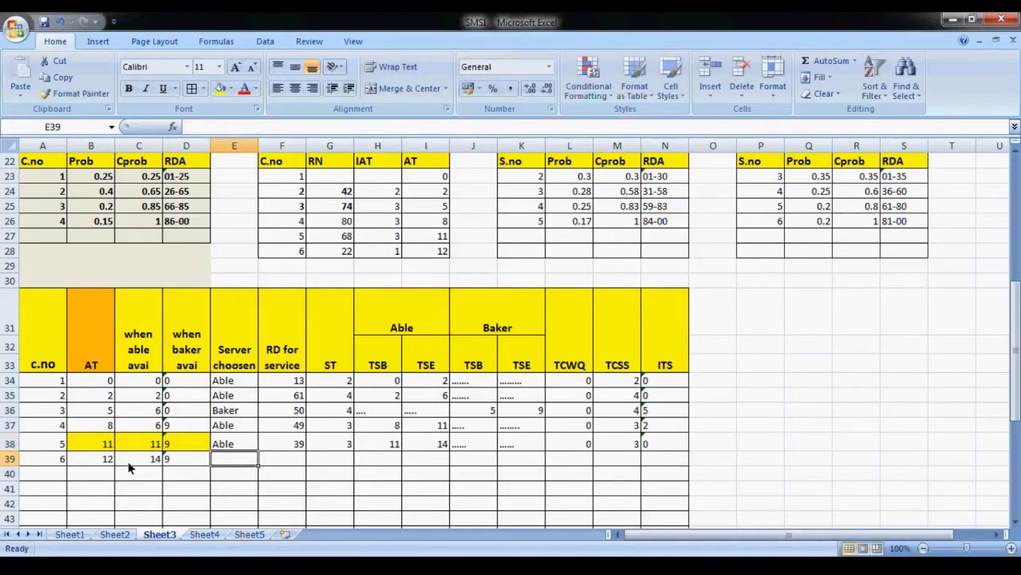
Remove the yellow highlight from customer 5 by filling B38:D38 white.
{"action": "left_click_drag", "start_coordinate": [104, 444], "coordinate": [181, 443]}
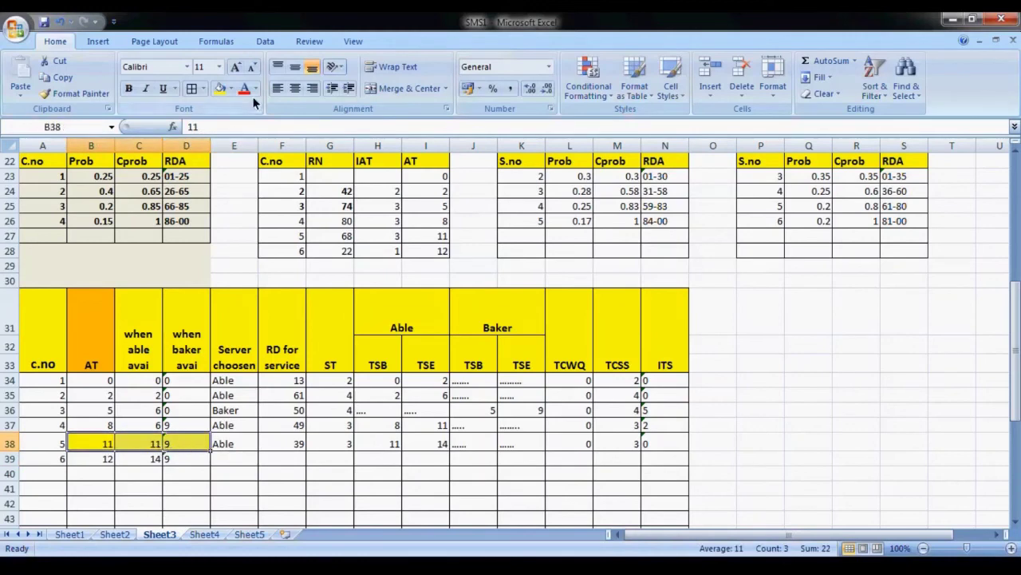
{"action": "left_click", "coordinate": [231, 89]}
{"action": "left_click", "coordinate": [244, 211]}
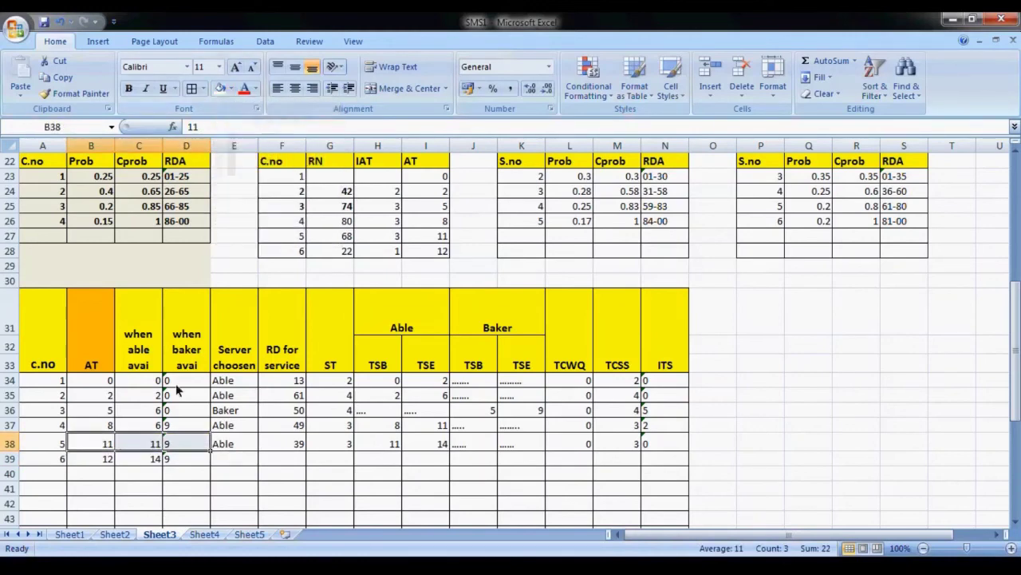
Highlight customer 6's arrival time and server availability cells B39:D39 in yellow.
{"action": "left_click_drag", "start_coordinate": [103, 459], "coordinate": [177, 460]}
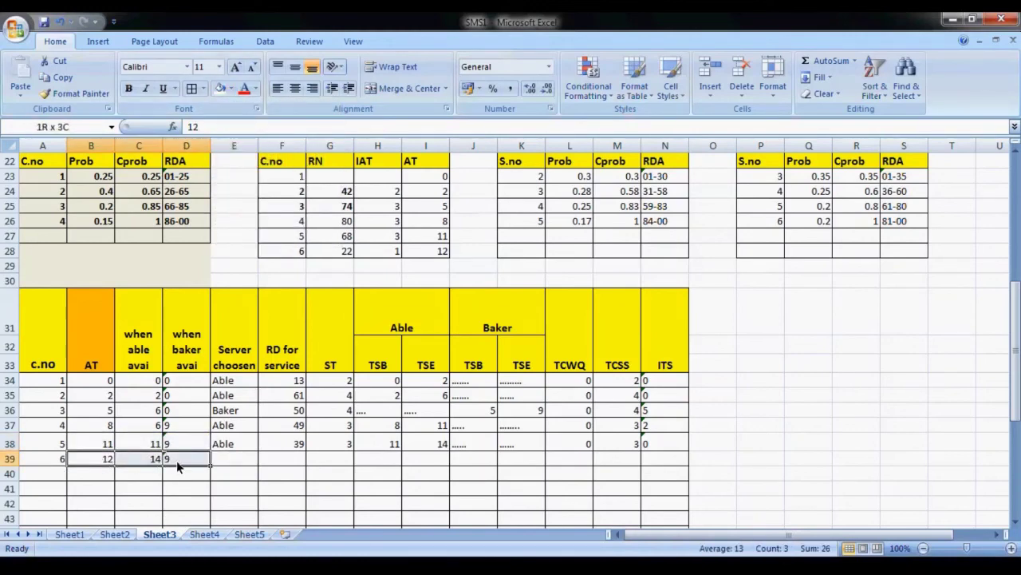
{"action": "left_click", "coordinate": [230, 90]}
{"action": "left_click", "coordinate": [261, 199]}
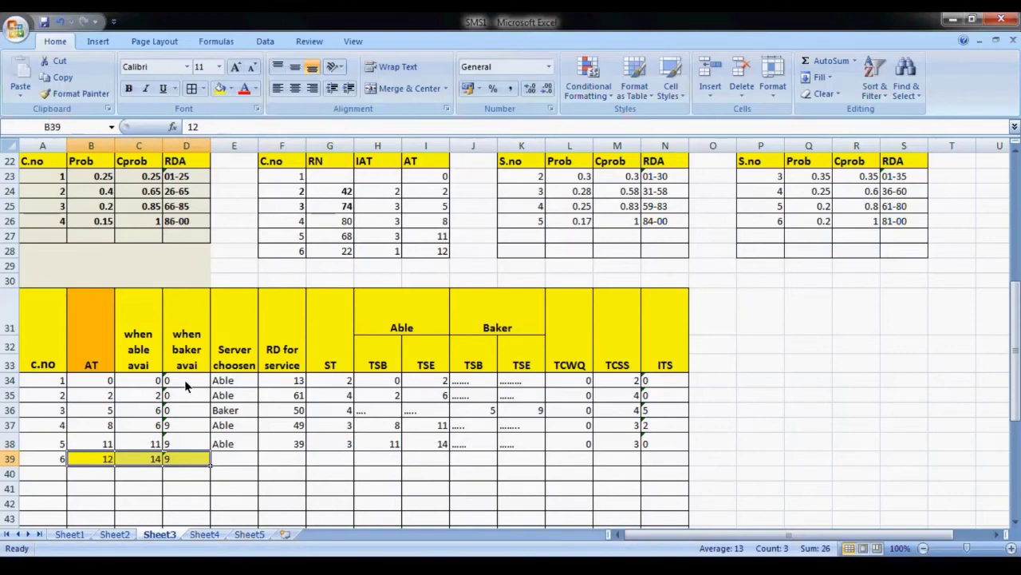
Enter Baker as the server chosen for customer 6 in E39.
{"action": "left_click", "coordinate": [183, 460]}
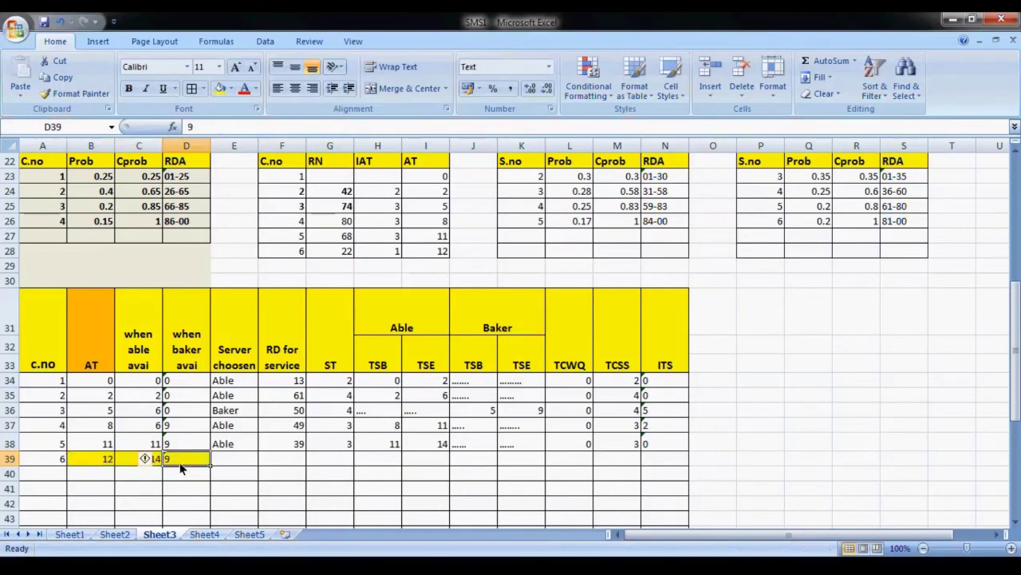
{"action": "left_click", "coordinate": [232, 469]}
{"action": "type", "text": "Baker"}
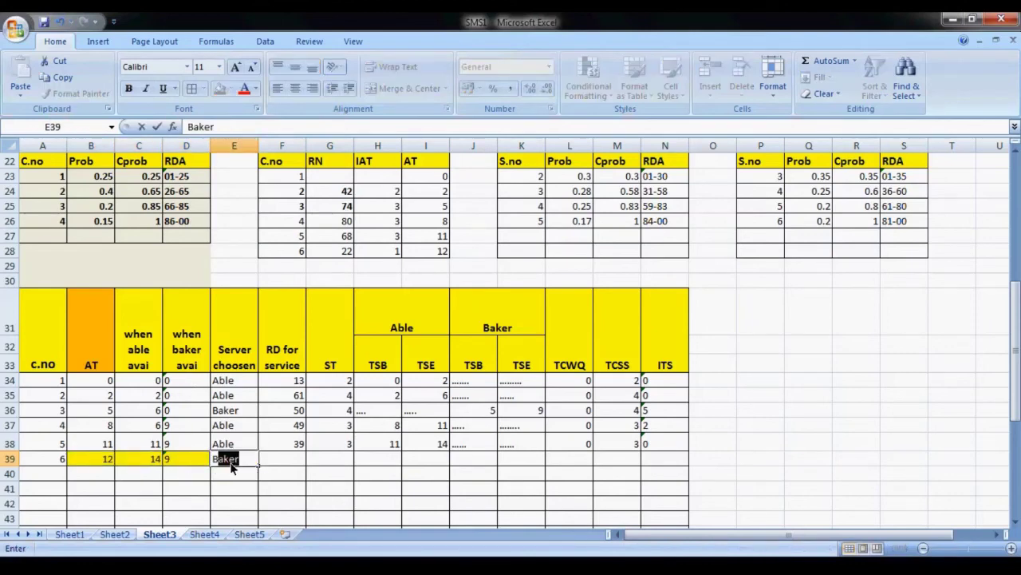
{"action": "left_click", "coordinate": [273, 459]}
Remove the yellow highlight from Able's availability for customer 6 by filling C39 white.
{"action": "left_click", "coordinate": [127, 466]}
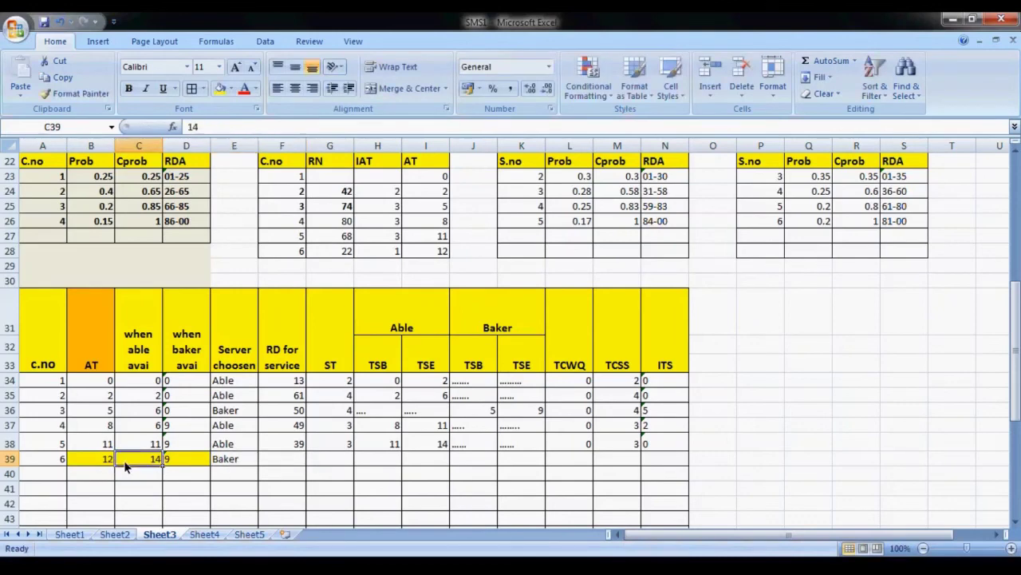
{"action": "left_click", "coordinate": [230, 88]}
{"action": "left_click", "coordinate": [228, 121]}
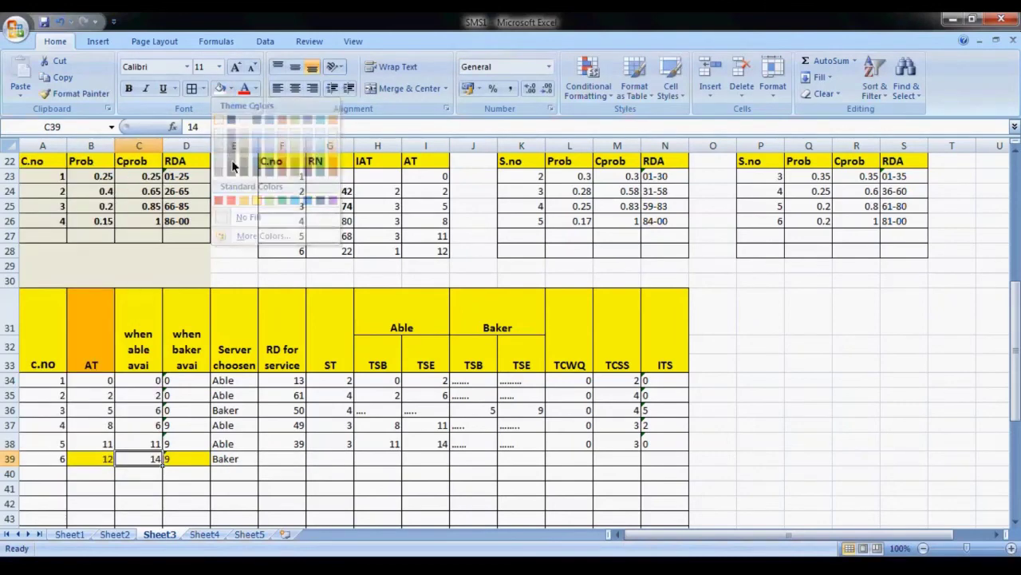
Take the sixth random digit from the RD for ST list and enter 95 as customer 6's RD for service in F39.
{"action": "left_click", "coordinate": [244, 465]}
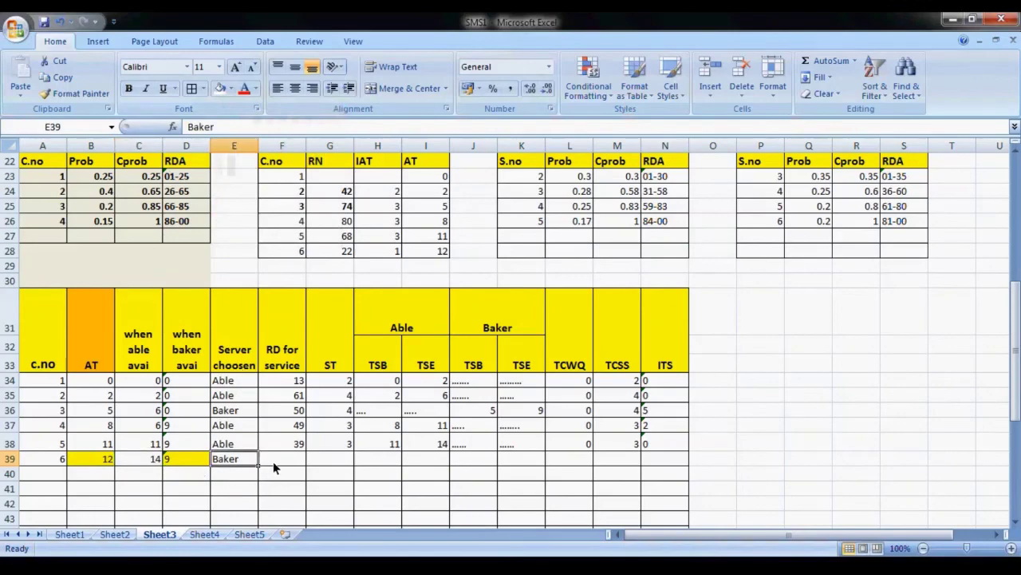
{"action": "scroll", "coordinate": [273, 461], "scroll_direction": "up", "scroll_amount": 2}
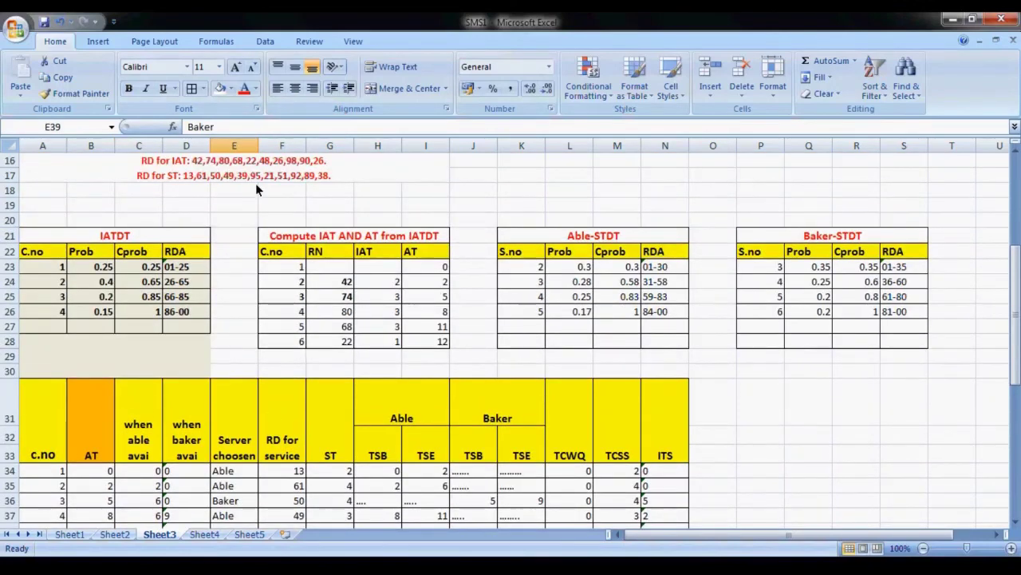
{"action": "scroll", "coordinate": [285, 407], "scroll_direction": "down", "scroll_amount": 3}
{"action": "left_click", "coordinate": [288, 412]}
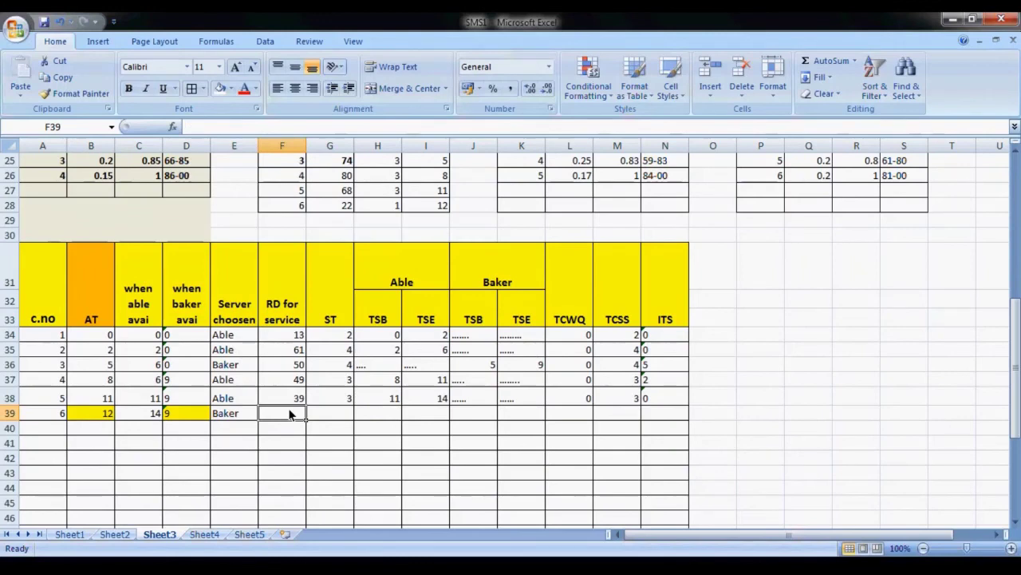
{"action": "type", "text": "95"}
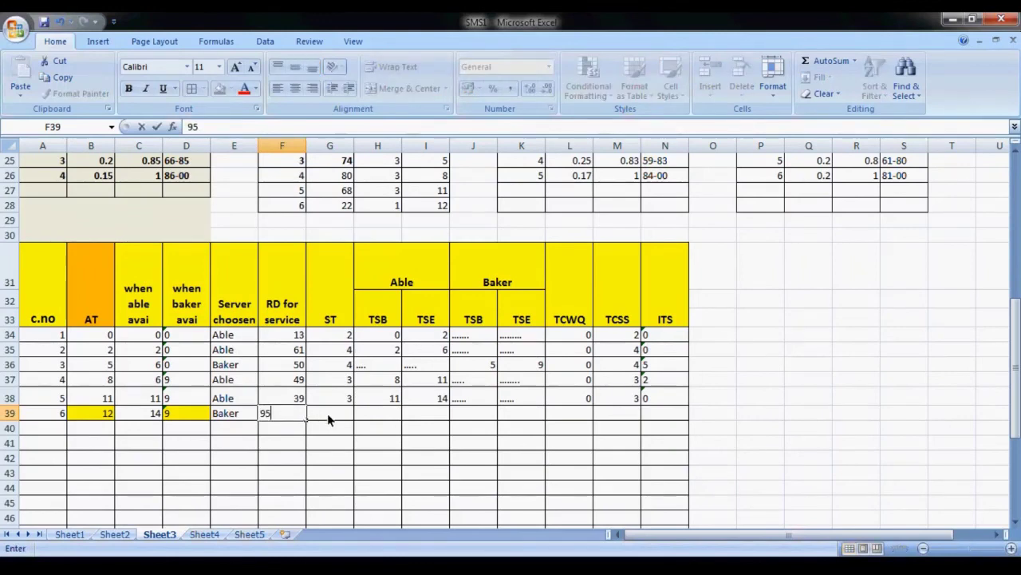
{"action": "left_click", "coordinate": [327, 414]}
Look up customer 6's service random digit in the Baker-STDT table and enter 6 as the ST in G39.
{"action": "left_click", "coordinate": [296, 414]}
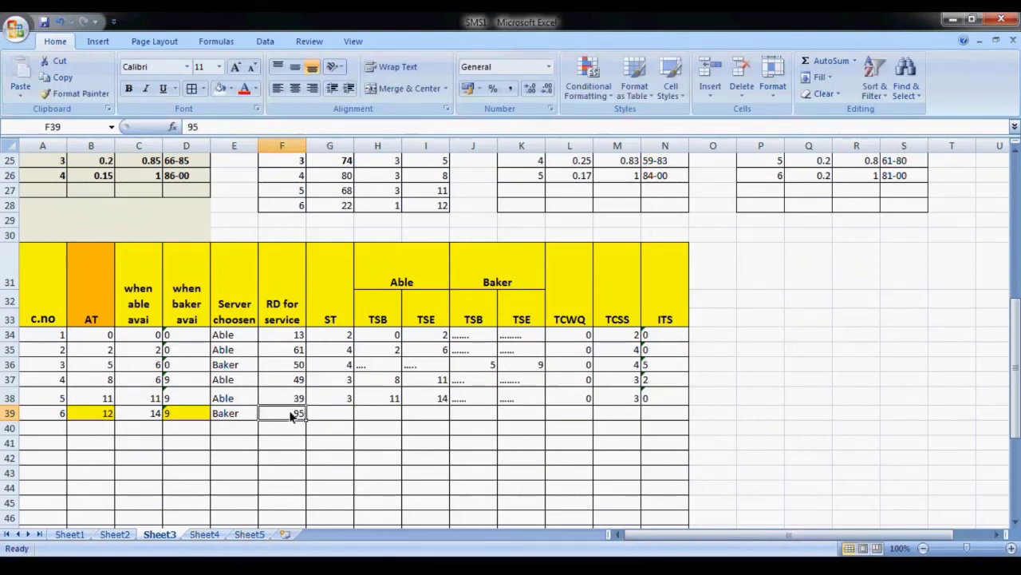
{"action": "left_click", "coordinate": [243, 408]}
{"action": "scroll", "coordinate": [573, 412], "scroll_direction": "up", "scroll_amount": 2}
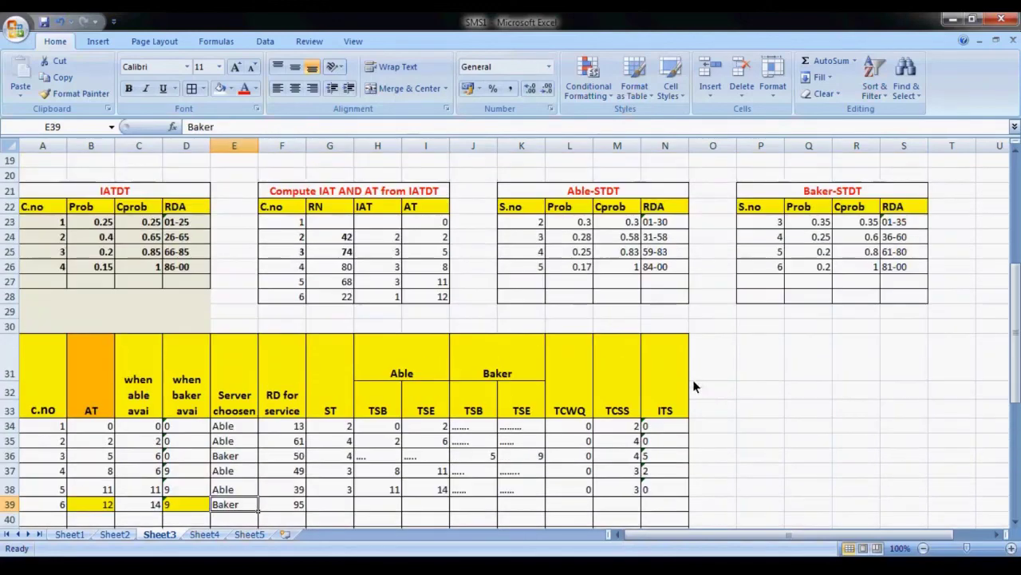
{"action": "left_click", "coordinate": [896, 273]}
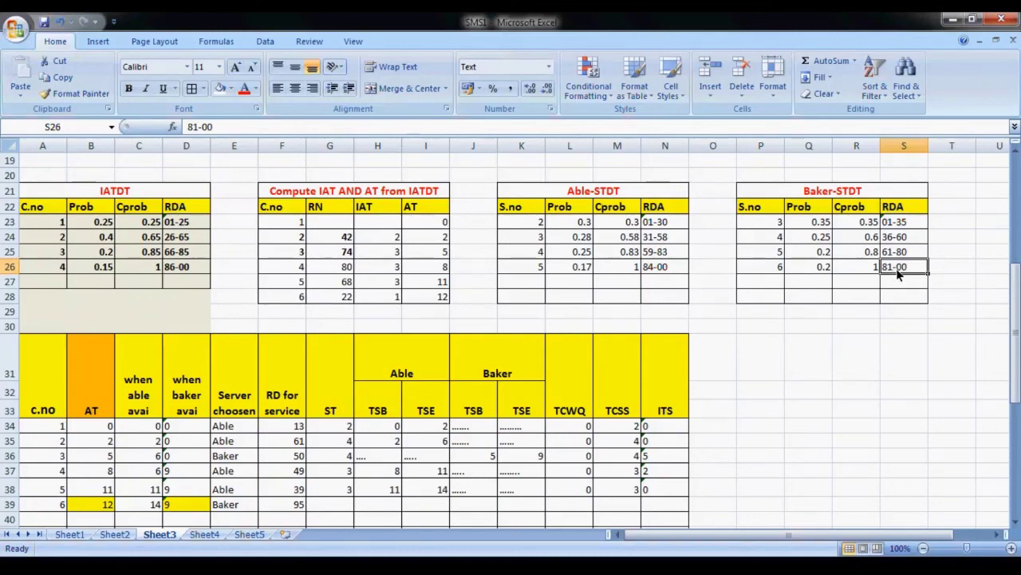
{"action": "left_click", "coordinate": [768, 272]}
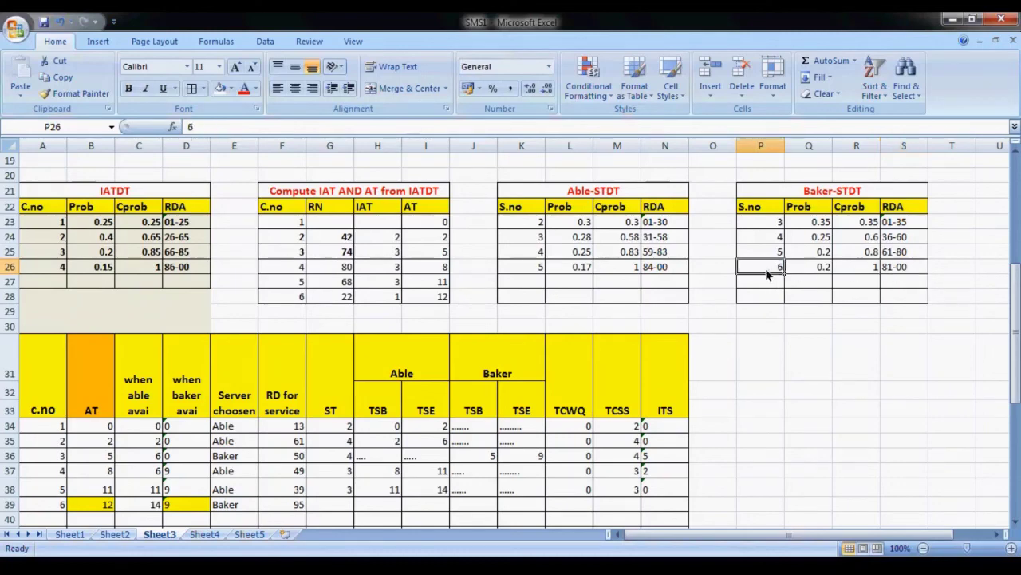
{"action": "left_click", "coordinate": [339, 506]}
{"action": "type", "text": "6"}
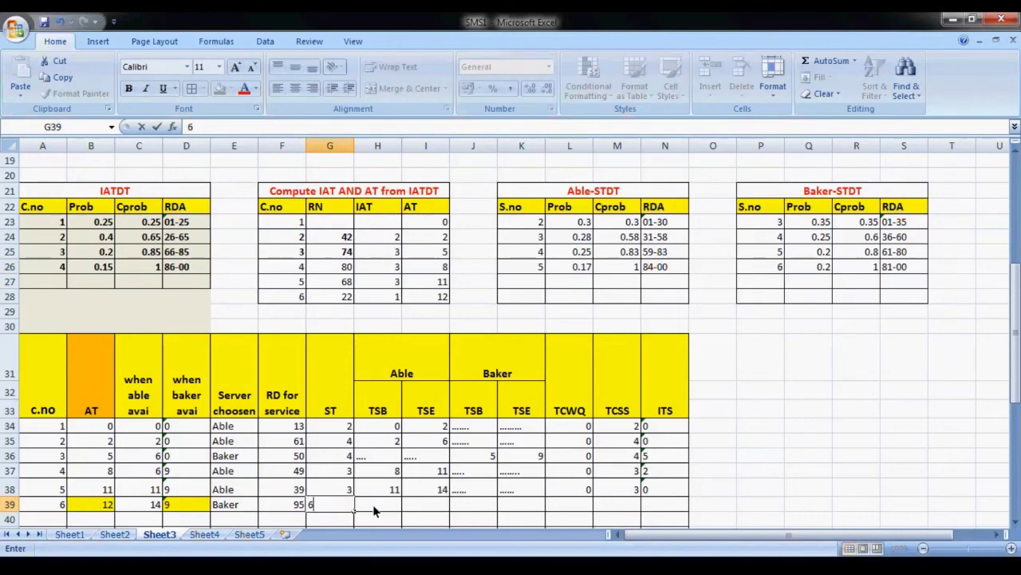
{"action": "key", "text": "Tab"}
{"action": "type", "text": "----"}
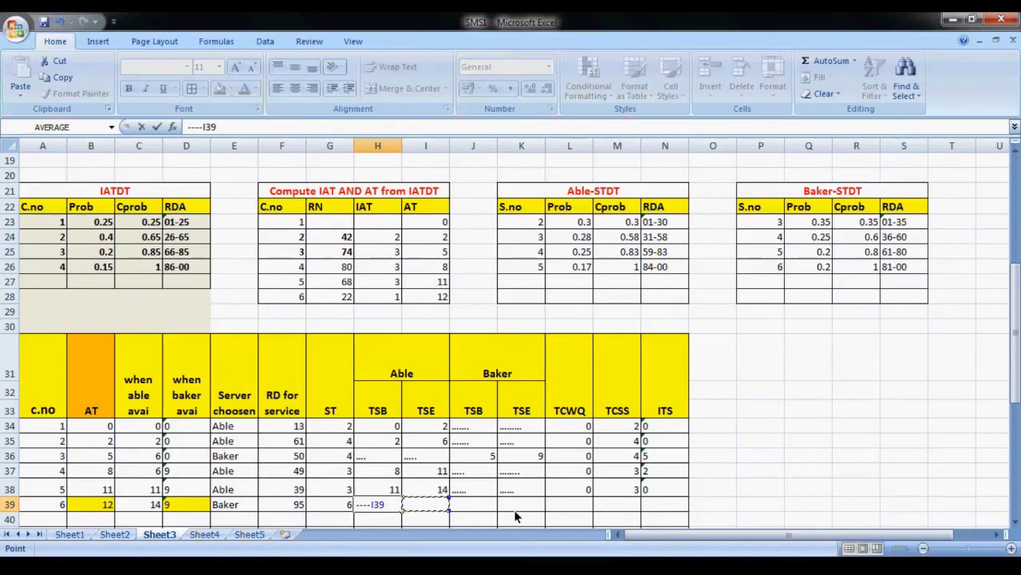
{"action": "key", "text": "Left"}
{"action": "key", "text": "Right"}
{"action": "key", "text": "F8"}
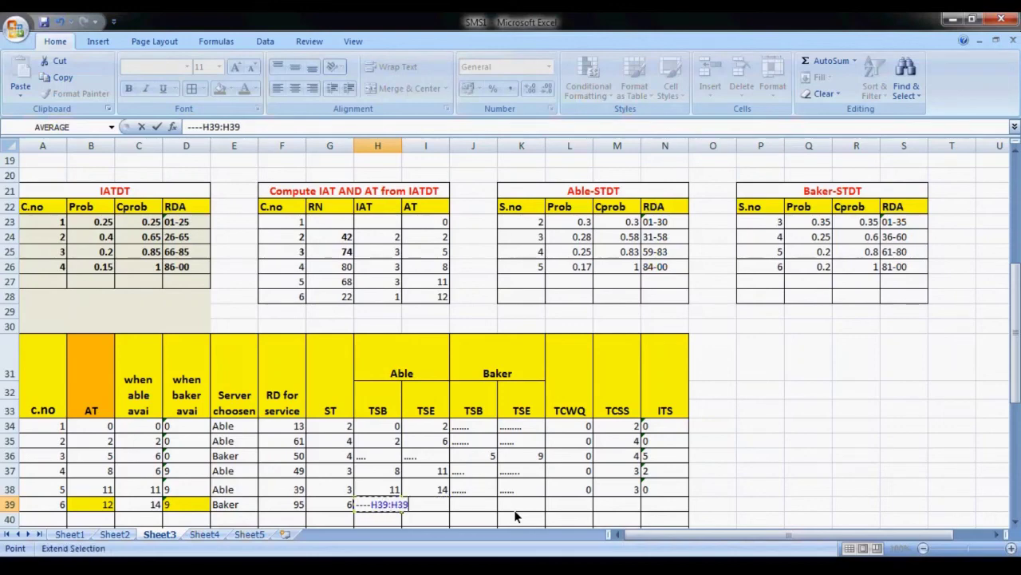
{"action": "key", "text": "BackSpace"}
{"action": "key", "text": "BackSpace"}
{"action": "key", "text": "BackSpace"}
{"action": "key", "text": "BackSpace"}
{"action": "key", "text": "BackSpace"}
{"action": "key", "text": "BackSpace"}
{"action": "key", "text": "BackSpace"}
{"action": "key", "text": "BackSpace"}
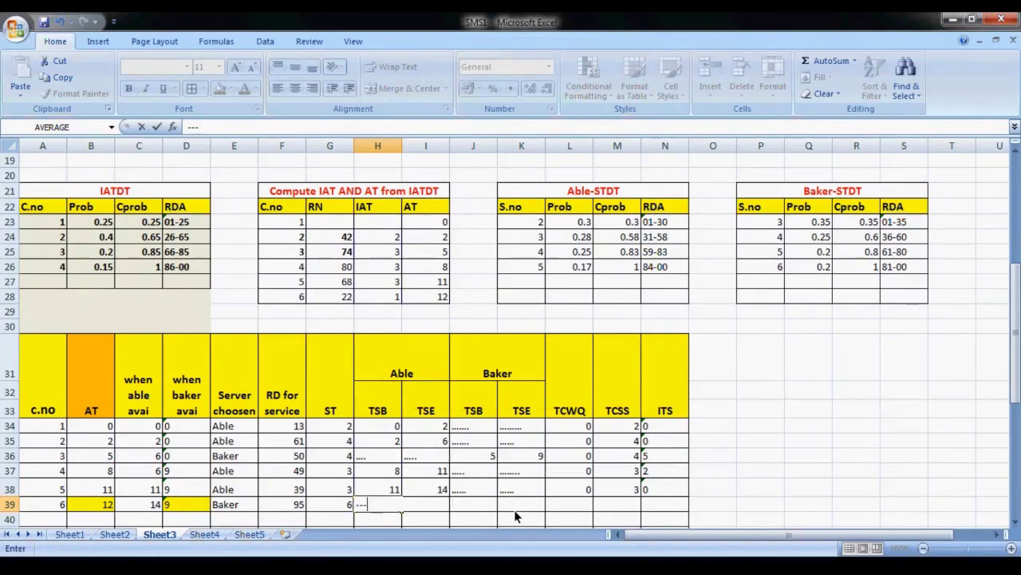
{"action": "key", "text": "BackSpace"}
Fill customer 6's unused Able TSB and TSE cells, H39 and I39, with dotted placeholders.
{"action": "type", "text": "....."}
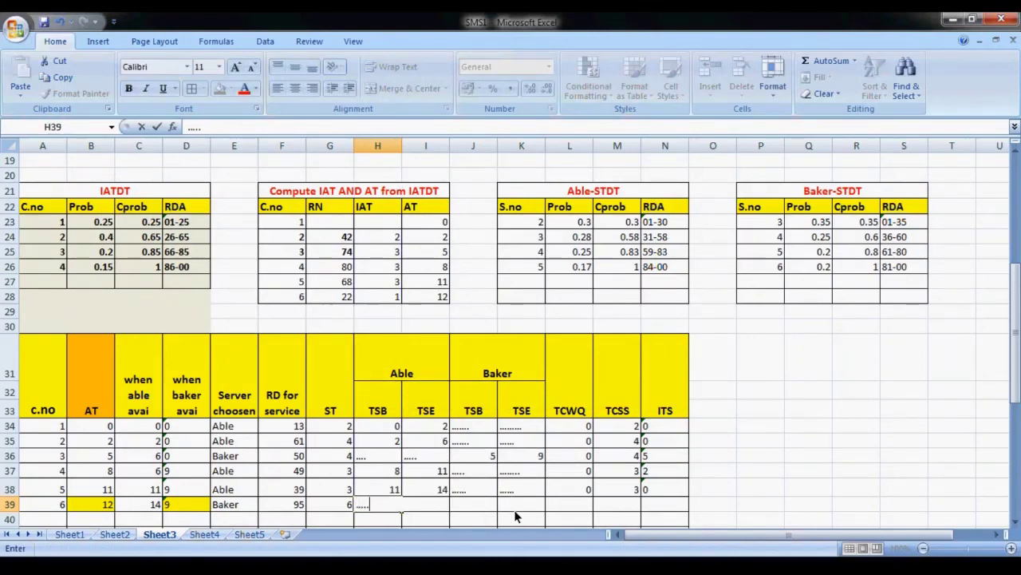
{"action": "key", "text": "Tab"}
{"action": "type", "text": ".."}
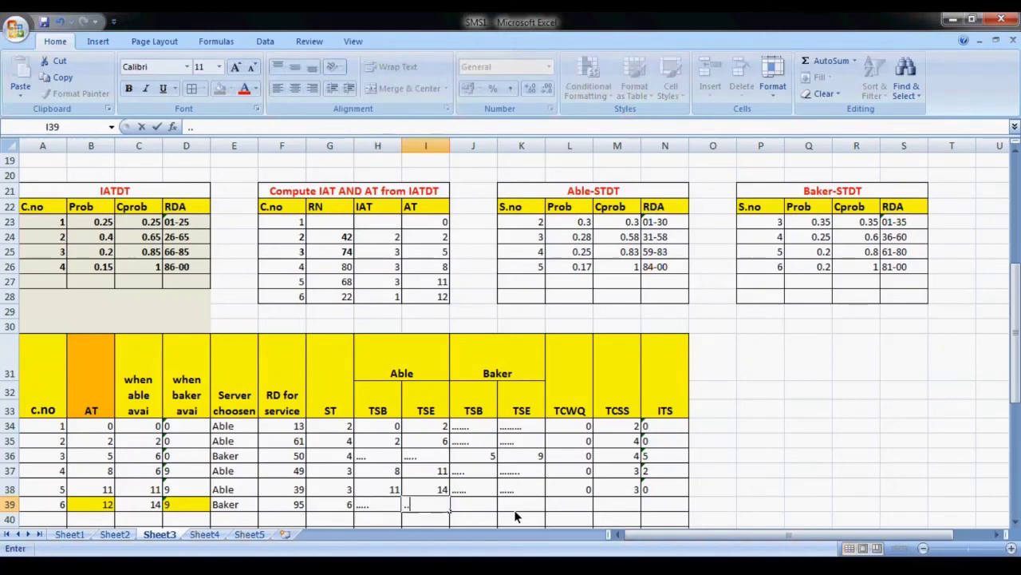
{"action": "type", "text": "......."}
{"action": "key", "text": "Tab"}
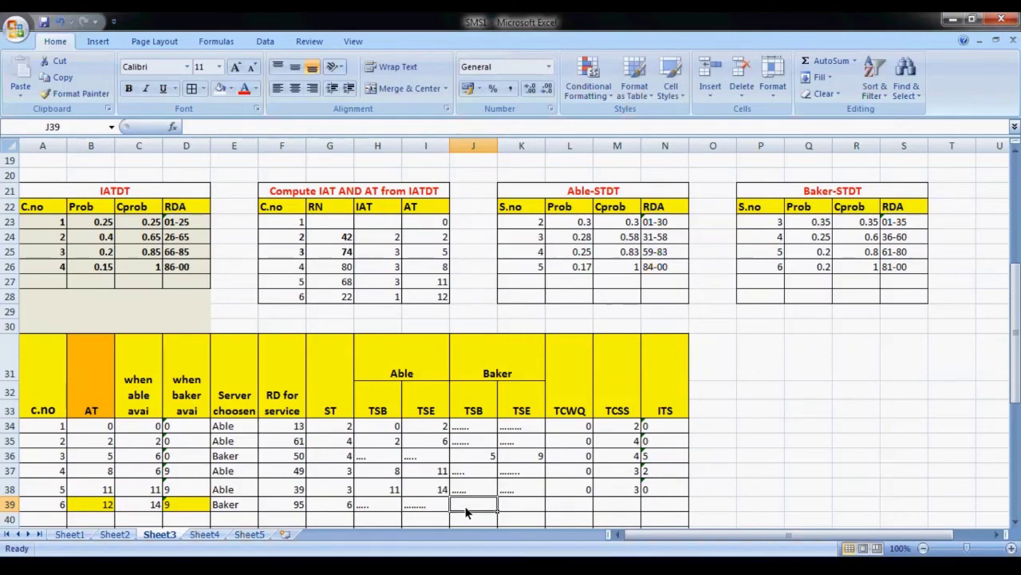
Enter 12 as Baker's TSB for customer 6 in J39.
{"action": "scroll", "coordinate": [291, 495], "scroll_direction": "down", "scroll_amount": 2}
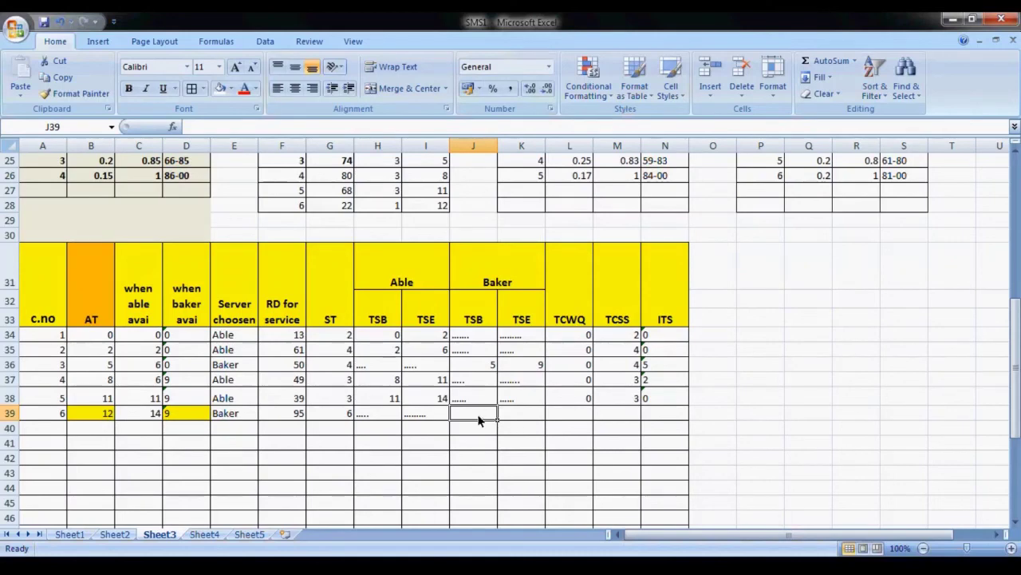
{"action": "type", "text": "12"}
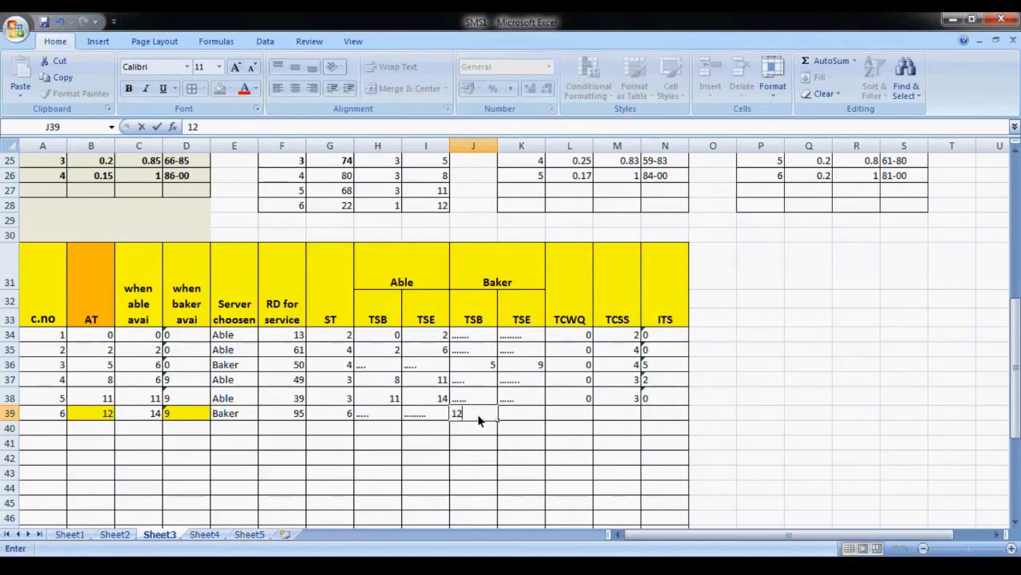
{"action": "left_click", "coordinate": [506, 418]}
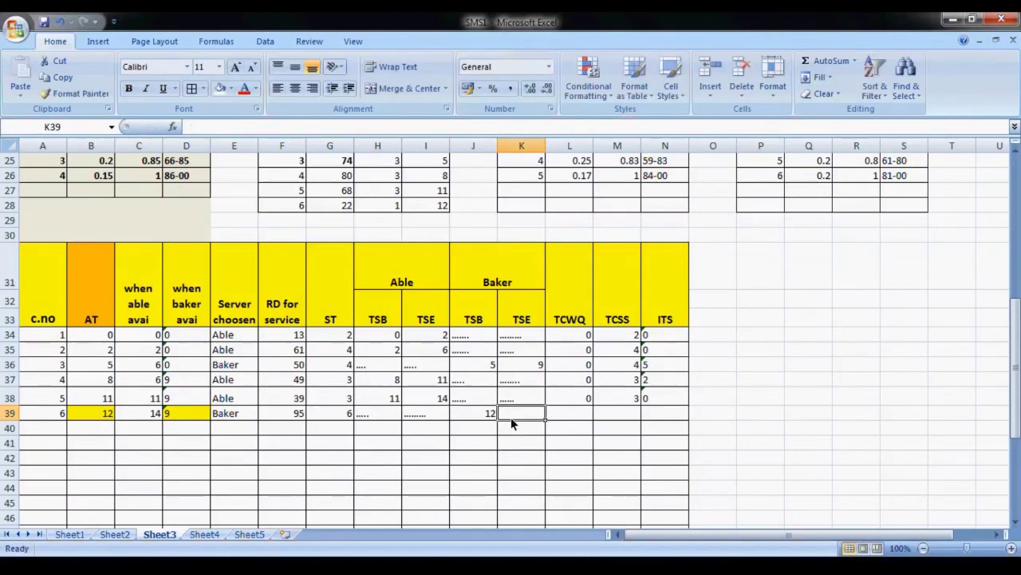
Add customer 6's service time to Baker's TSB and enter 18 as the TSE in K39.
{"action": "left_click", "coordinate": [491, 416]}
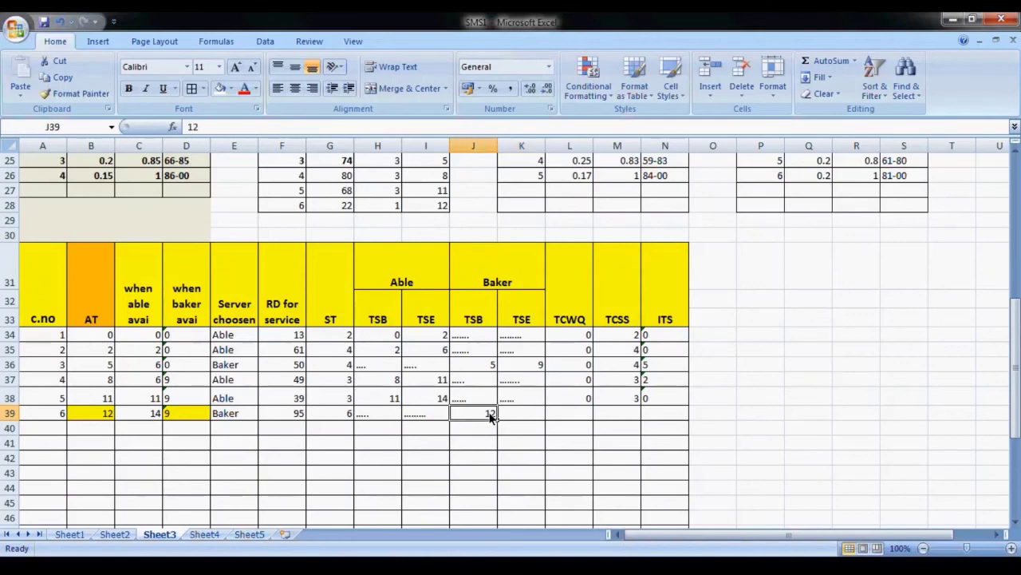
{"action": "left_click", "coordinate": [339, 421]}
{"action": "left_click", "coordinate": [491, 422]}
{"action": "left_click", "coordinate": [352, 416]}
{"action": "left_click", "coordinate": [540, 418]}
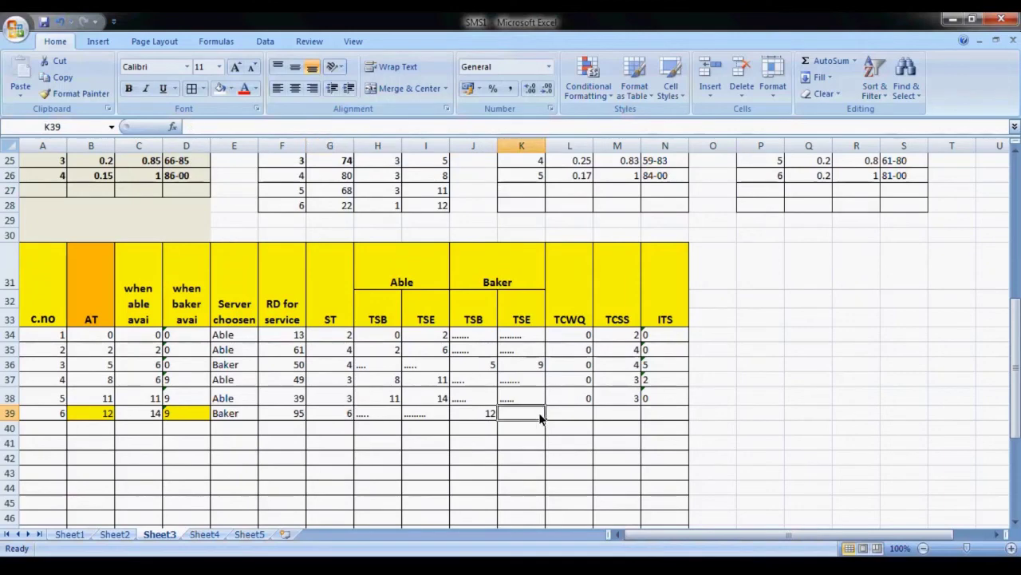
{"action": "type", "text": "18"}
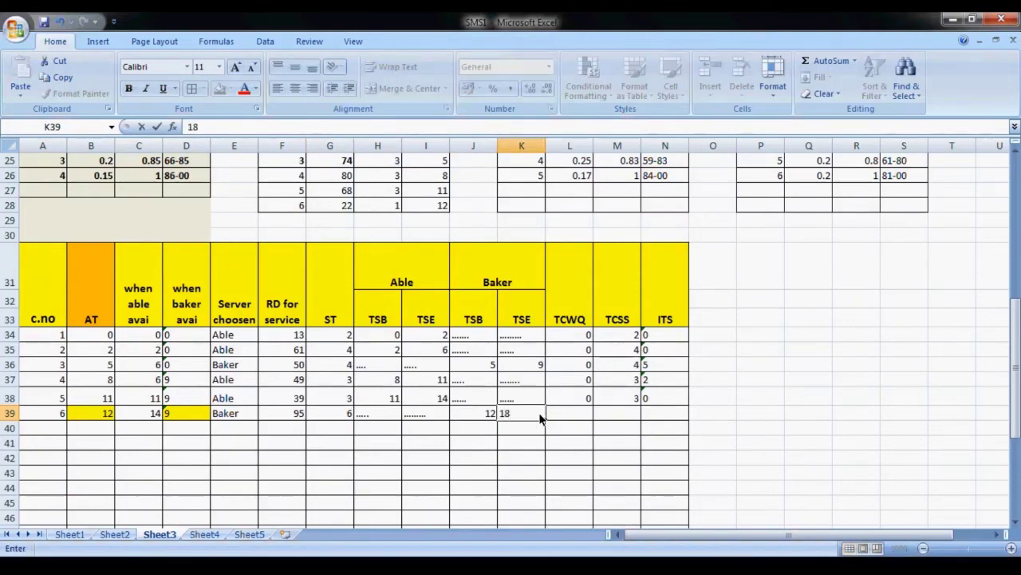
{"action": "left_click", "coordinate": [568, 412]}
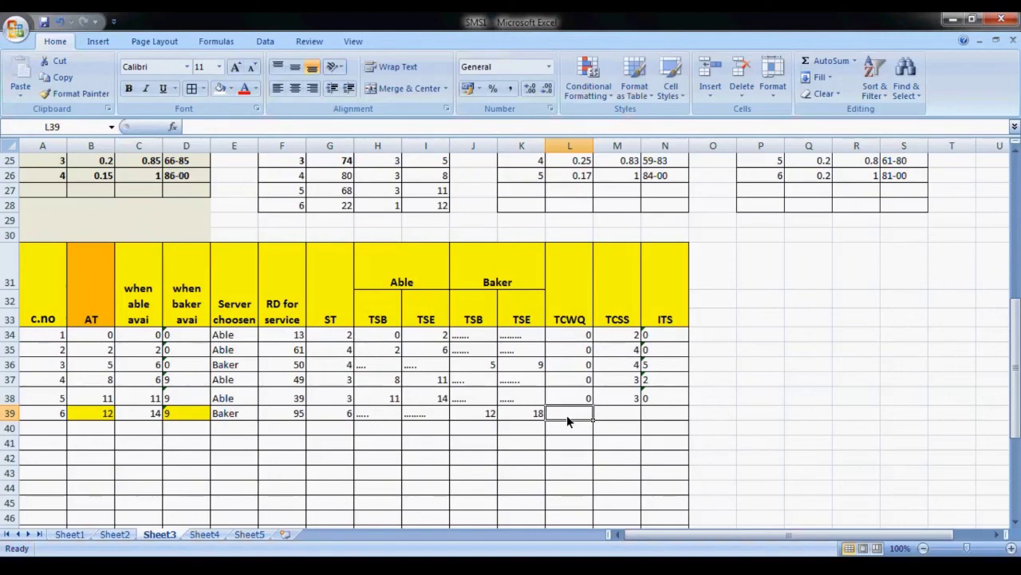
Compare customer 6's arrival time with Baker's availability and enter 3 as the ITS in N39 and 0 as the TCWQ in L39.
{"action": "left_click", "coordinate": [83, 417]}
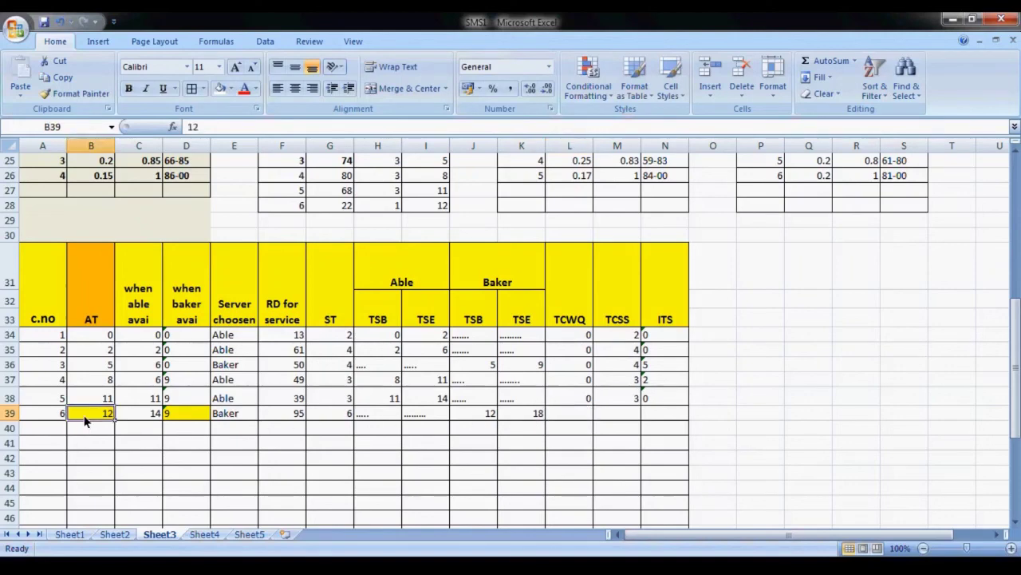
{"action": "left_click", "coordinate": [182, 418]}
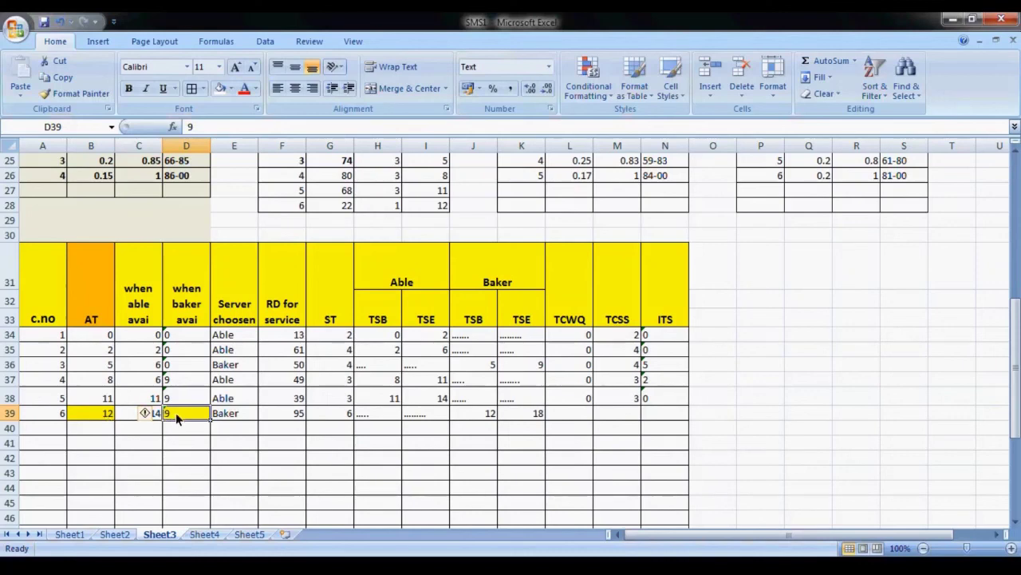
{"action": "left_click", "coordinate": [650, 413]}
{"action": "type", "text": "3"}
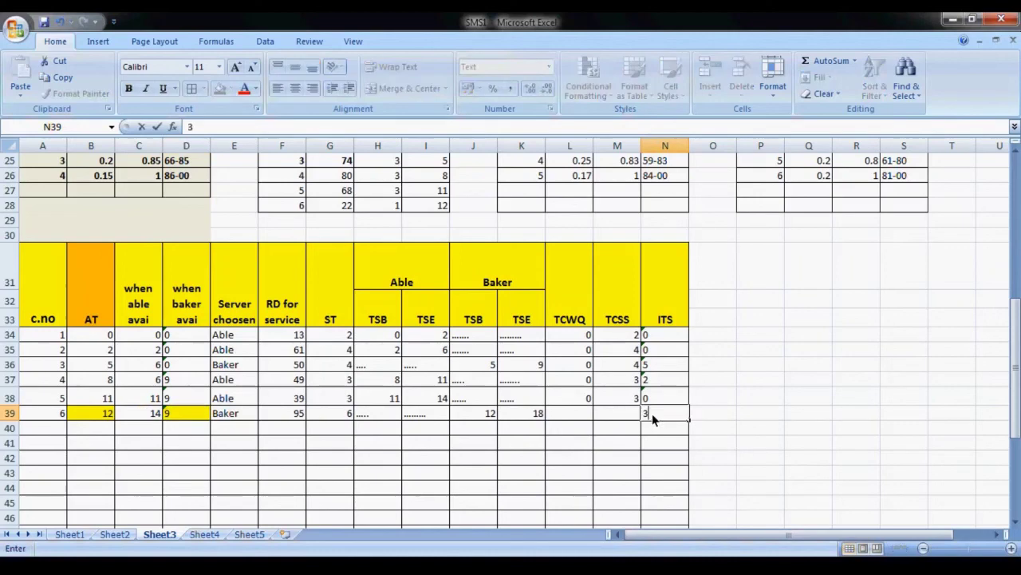
{"action": "left_click", "coordinate": [587, 418]}
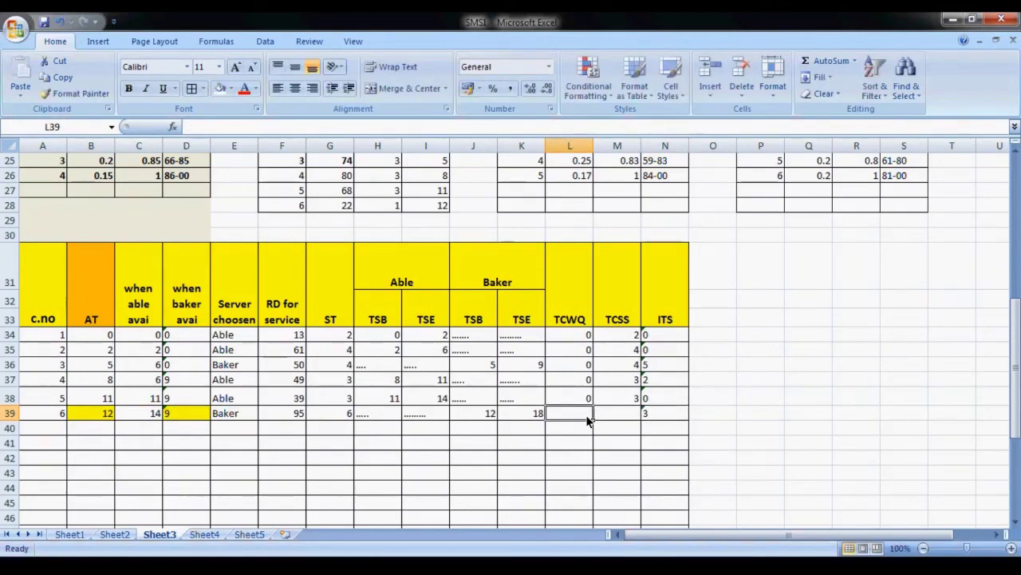
{"action": "type", "text": "0"}
{"action": "left_click", "coordinate": [619, 418]}
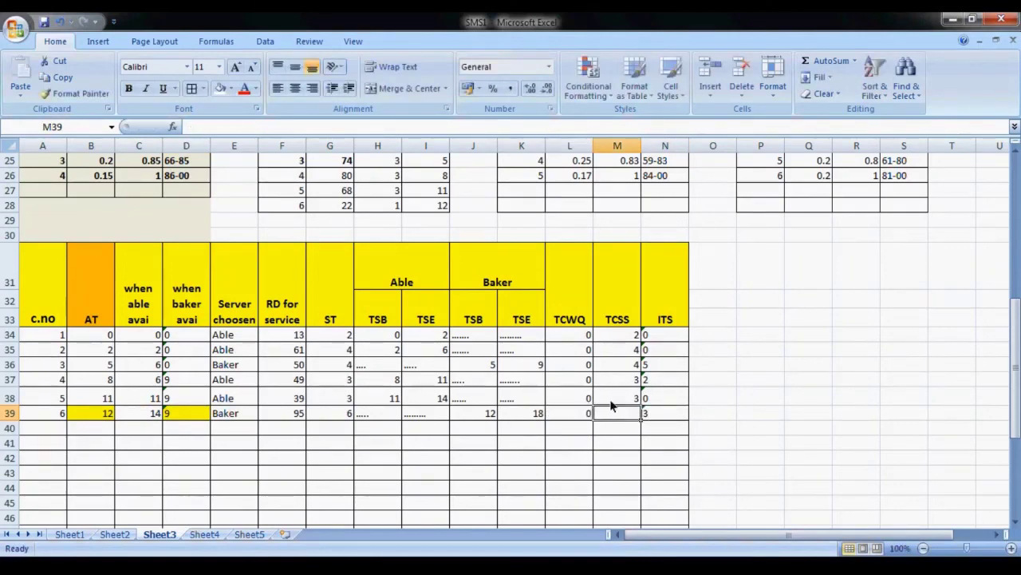
Subtract customer 6's arrival time from Baker's TSE and enter 6 as the TCSS in M39.
{"action": "left_click", "coordinate": [531, 415]}
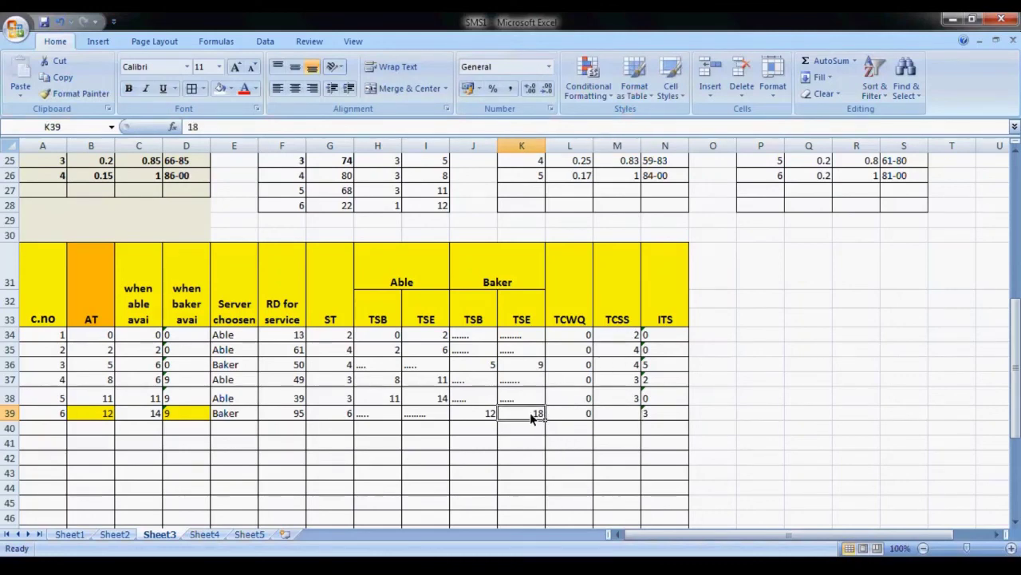
{"action": "left_click", "coordinate": [111, 418]}
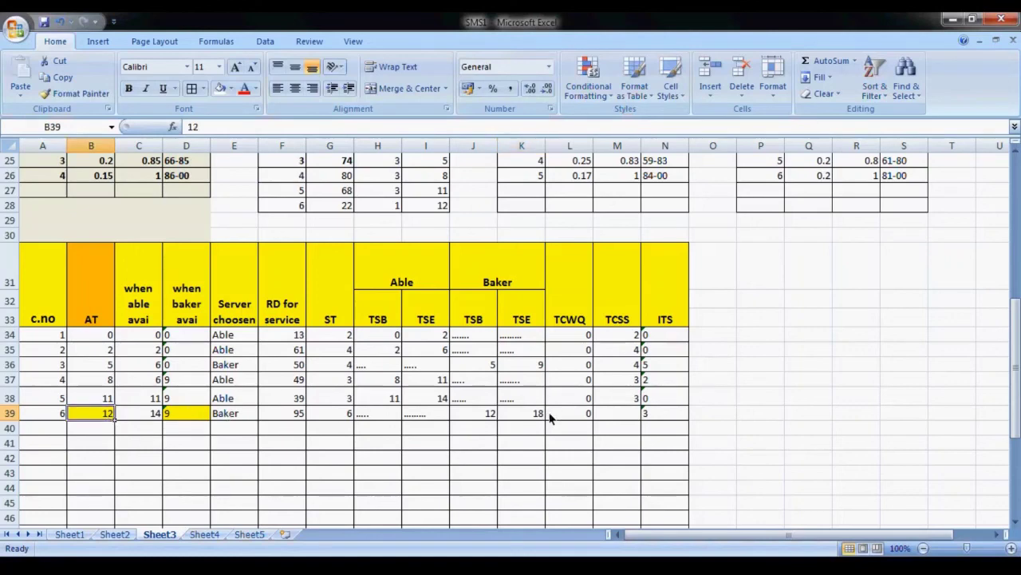
{"action": "left_click", "coordinate": [628, 416]}
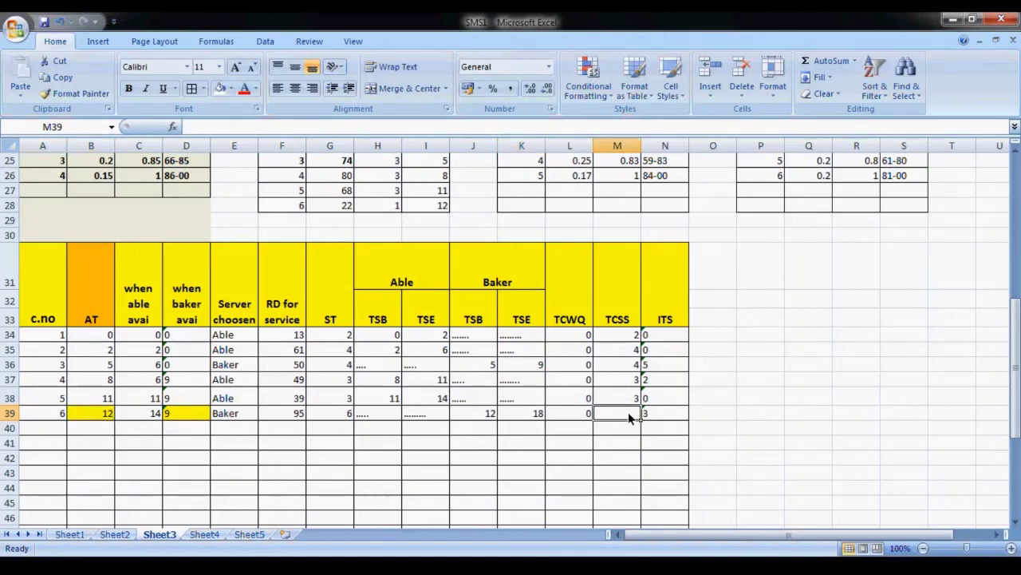
{"action": "type", "text": "6"}
{"action": "left_click", "coordinate": [635, 444]}
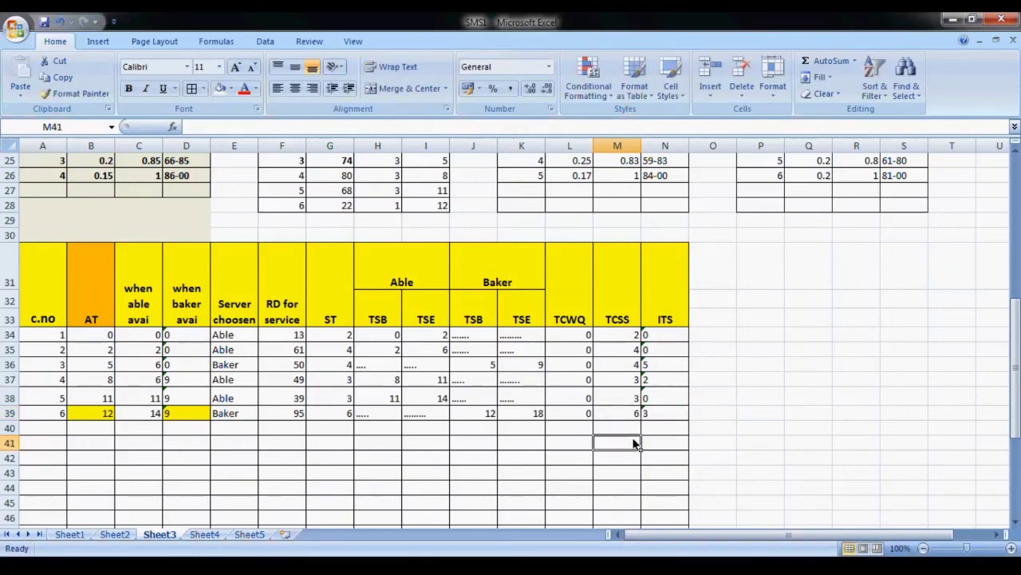
{"action": "scroll", "coordinate": [635, 444], "scroll_direction": "up", "scroll_amount": 8}
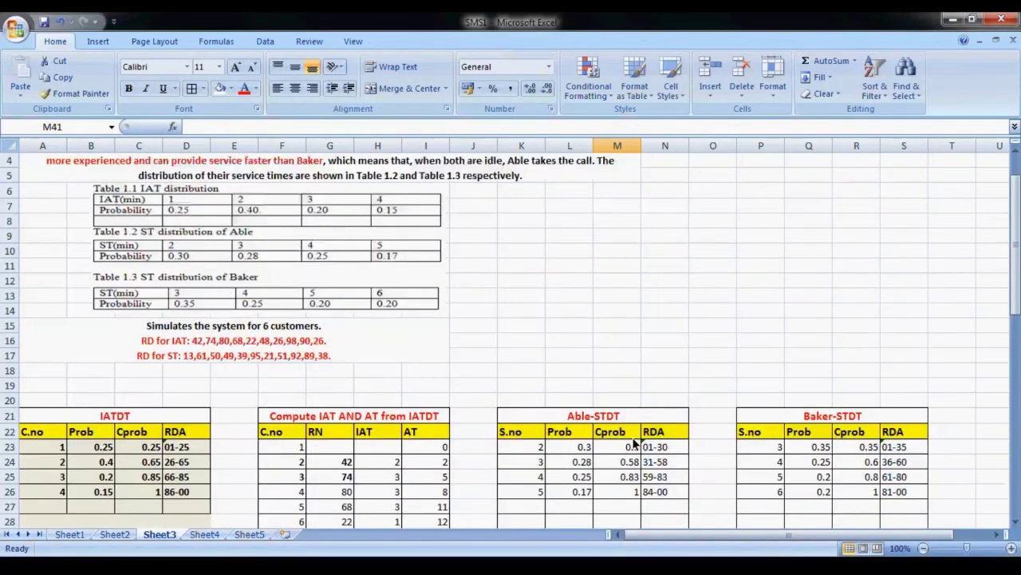
{"action": "scroll", "coordinate": [634, 444], "scroll_direction": "down", "scroll_amount": 10}
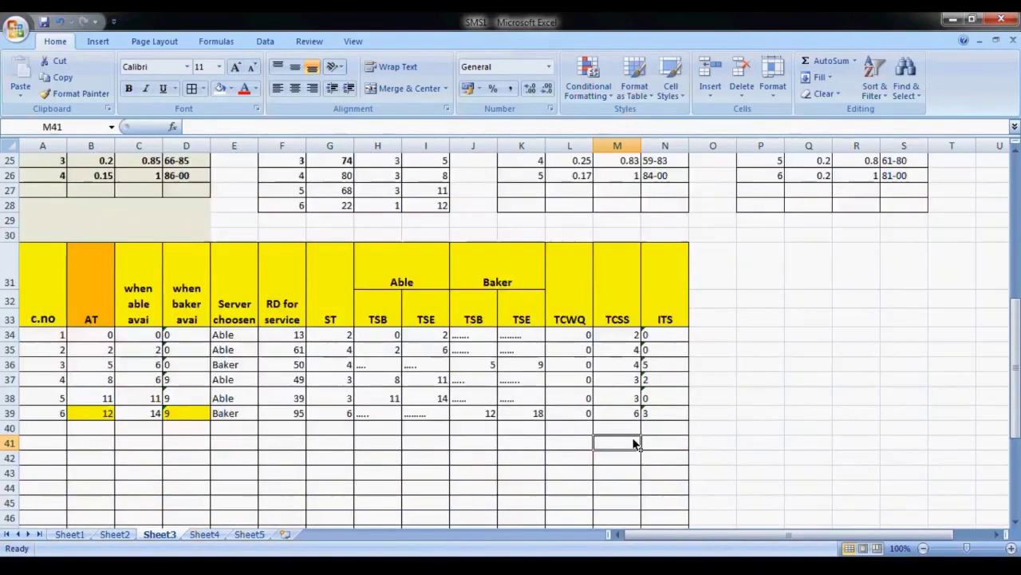